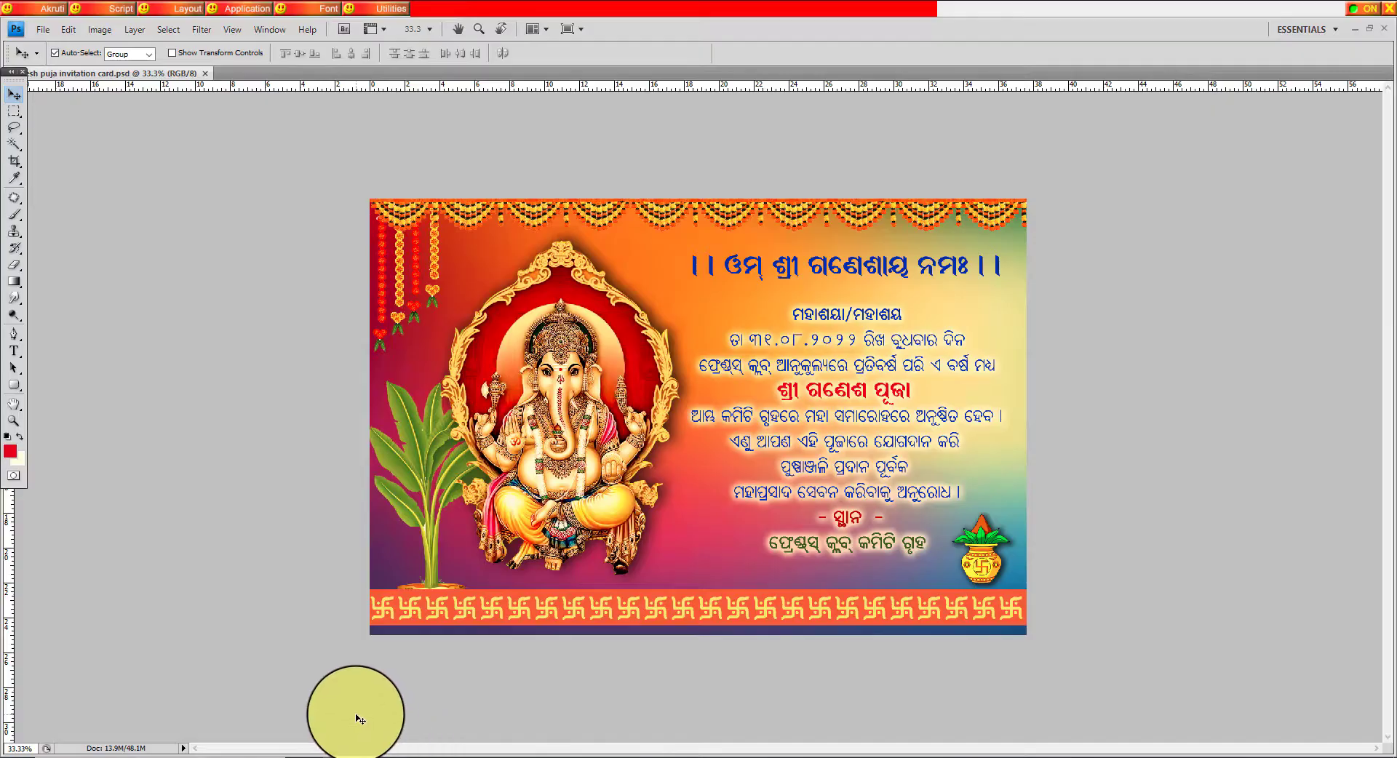
Switch from Photoshop to the Ganesh Puja Invitation Card source-image folder in File Explorer
{"action": "left_click", "coordinate": [300, 753]}
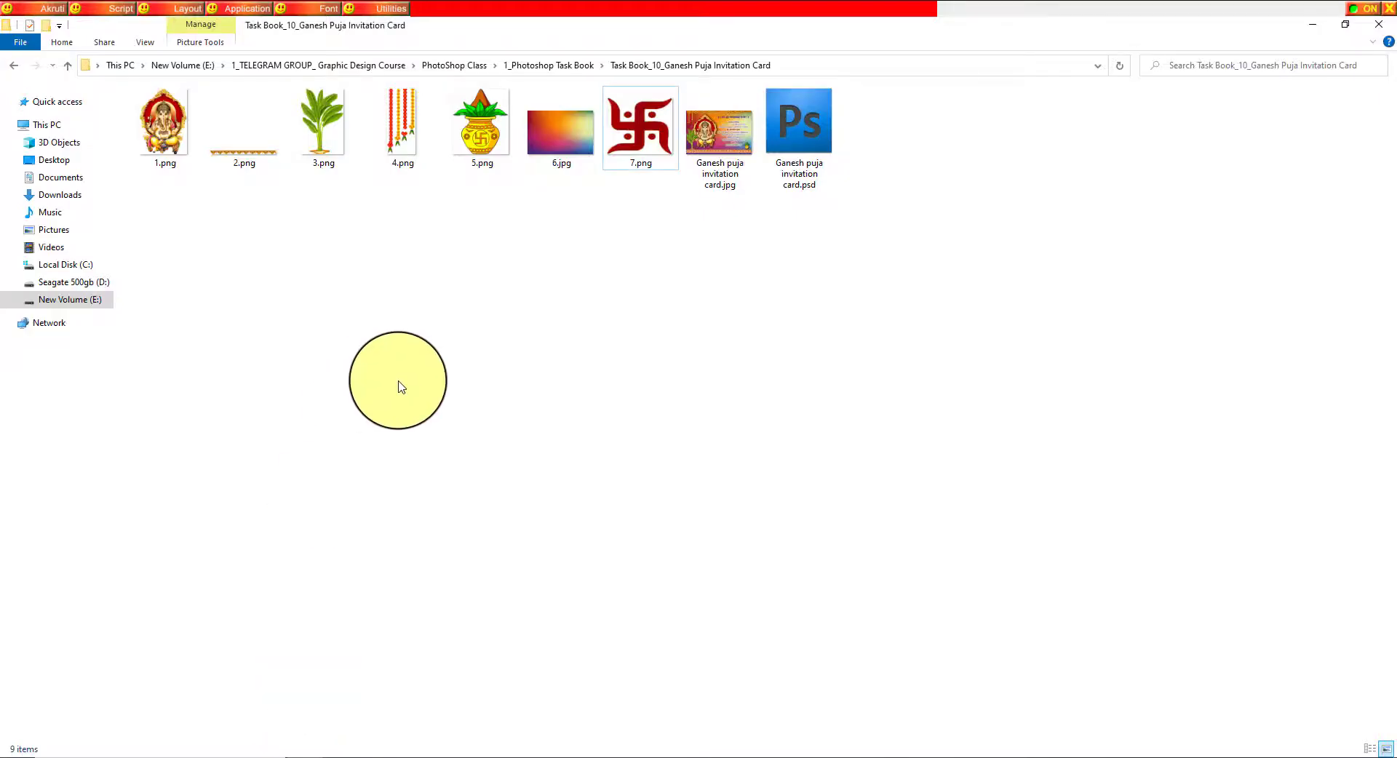
Show the folder as extra large icons and inspect 6.jpg and 5.png
{"action": "right_click", "coordinate": [393, 267]}
{"action": "mouse_move", "coordinate": [491, 277]}
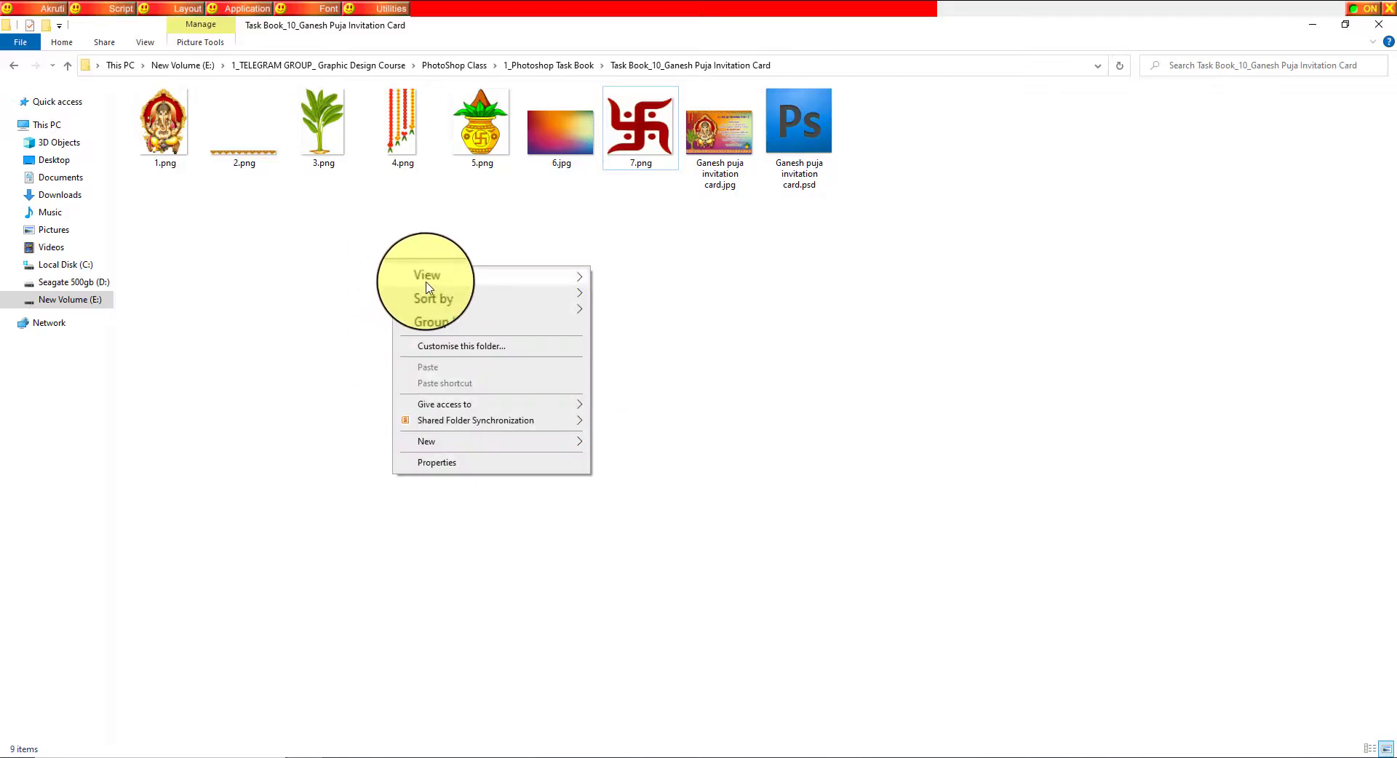
{"action": "left_click", "coordinate": [643, 277]}
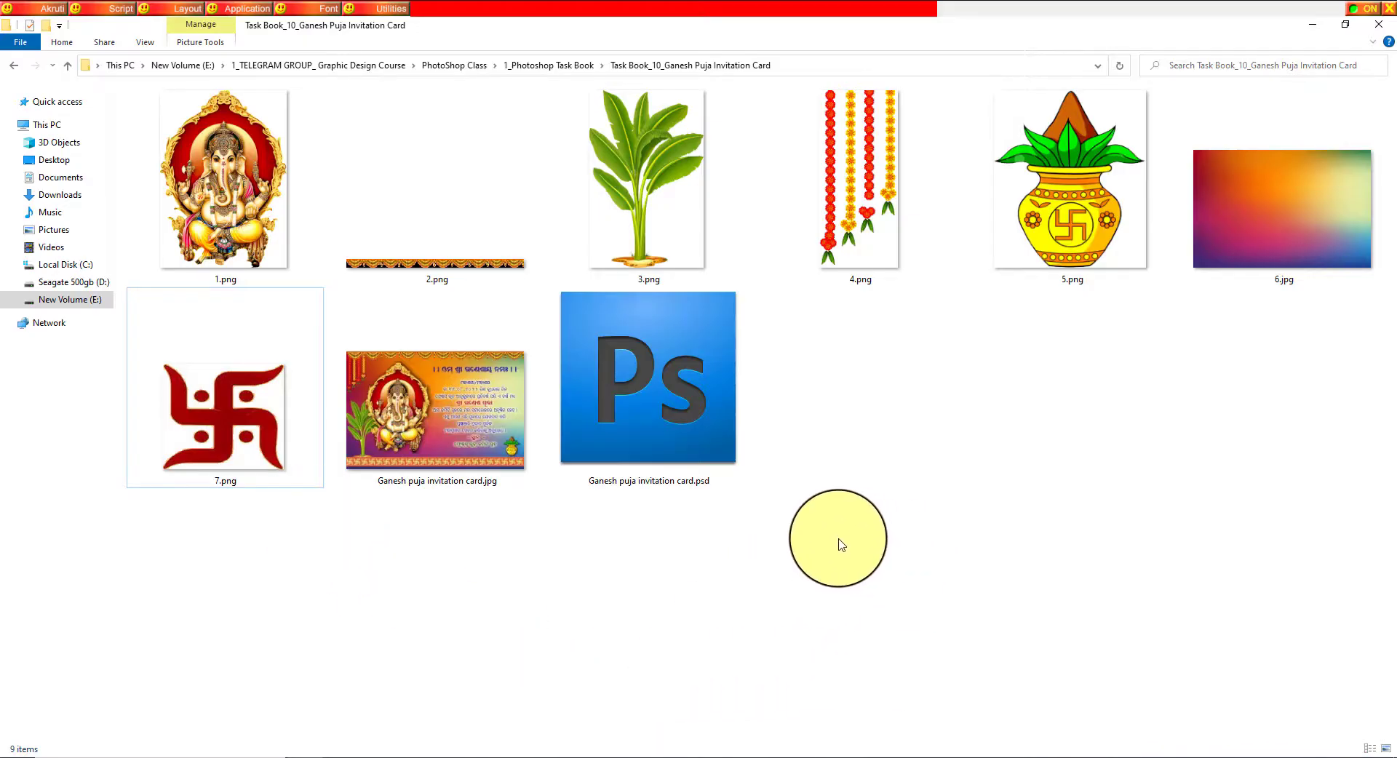
{"action": "left_click", "coordinate": [1290, 204]}
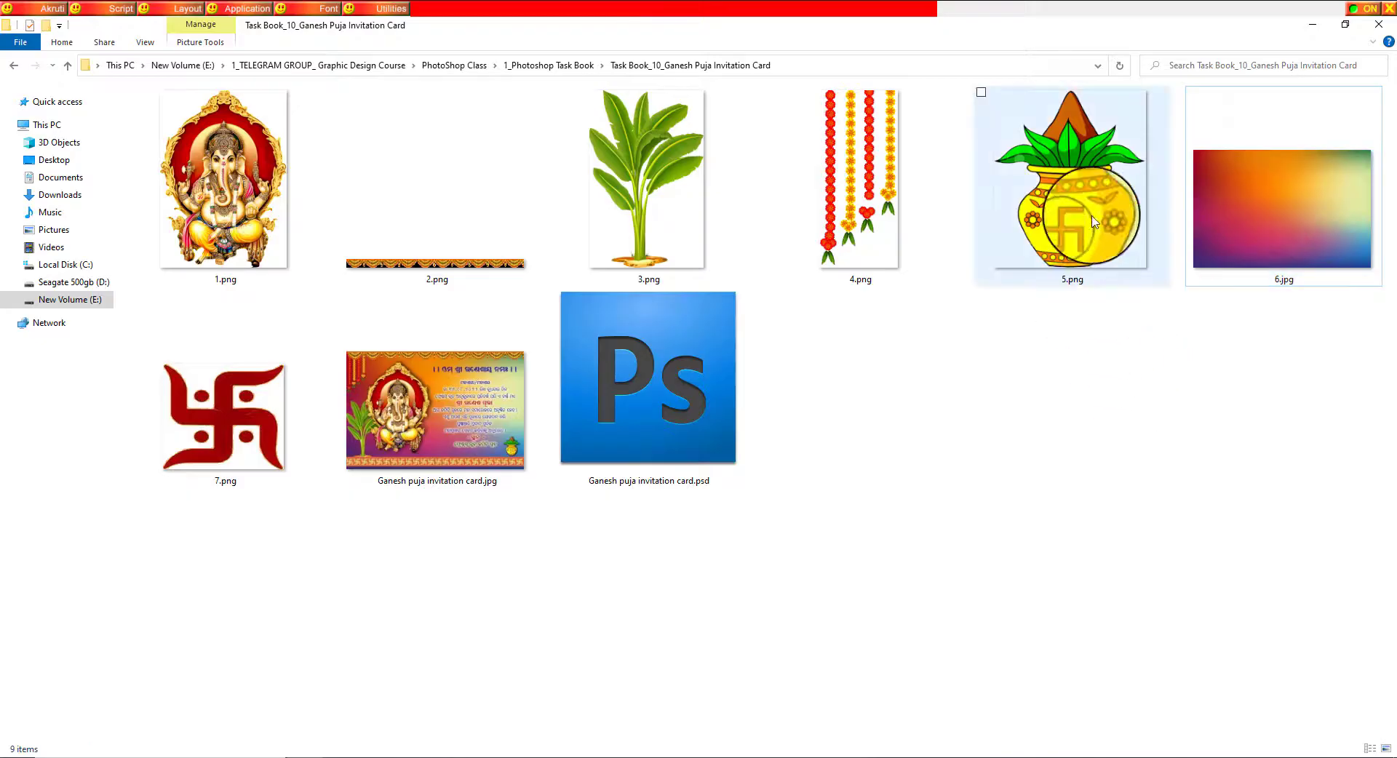
{"action": "left_click", "coordinate": [1091, 182]}
{"action": "left_click", "coordinate": [1047, 392]}
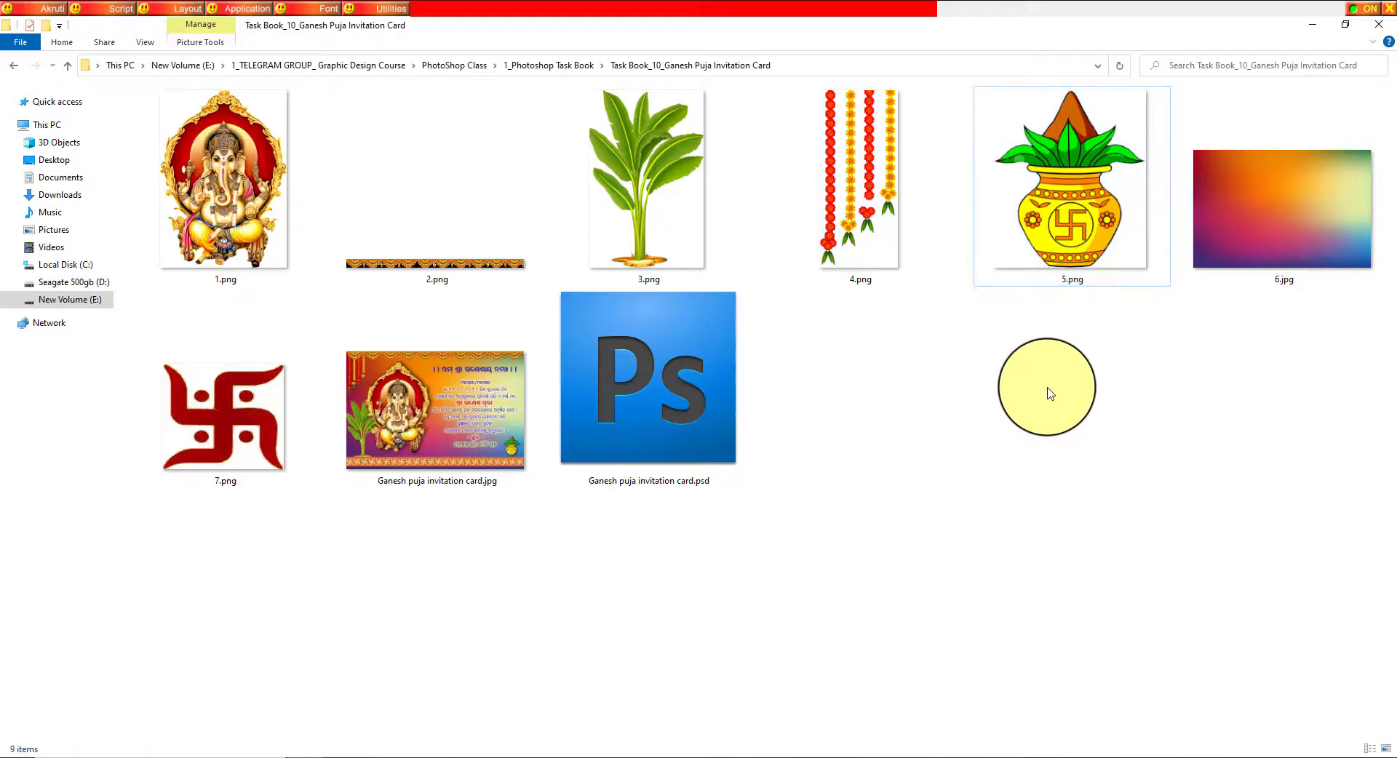
Inspect 4.png, 3.png, 2.png, 7.png and 1.png, then return to the Photoshop card
{"action": "left_click", "coordinate": [866, 184]}
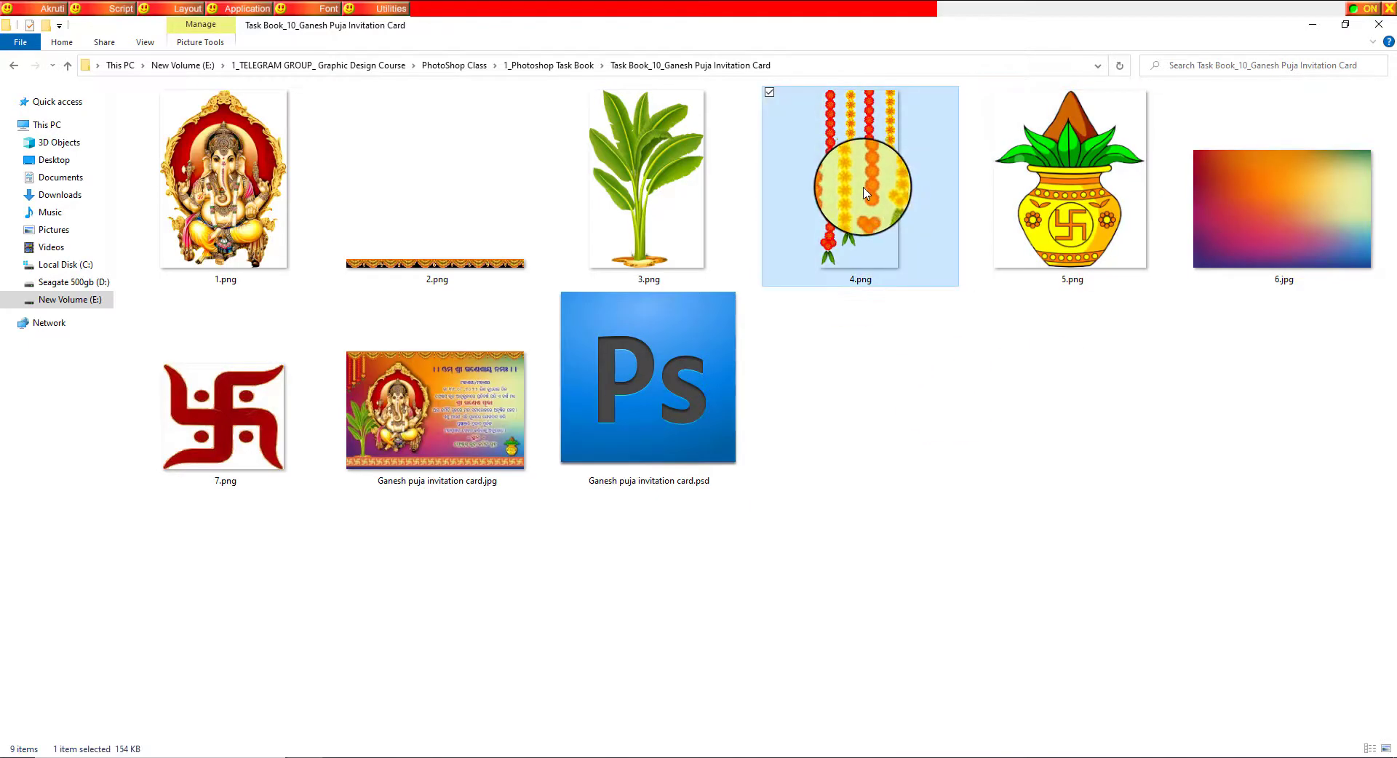
{"action": "left_click", "coordinate": [660, 224]}
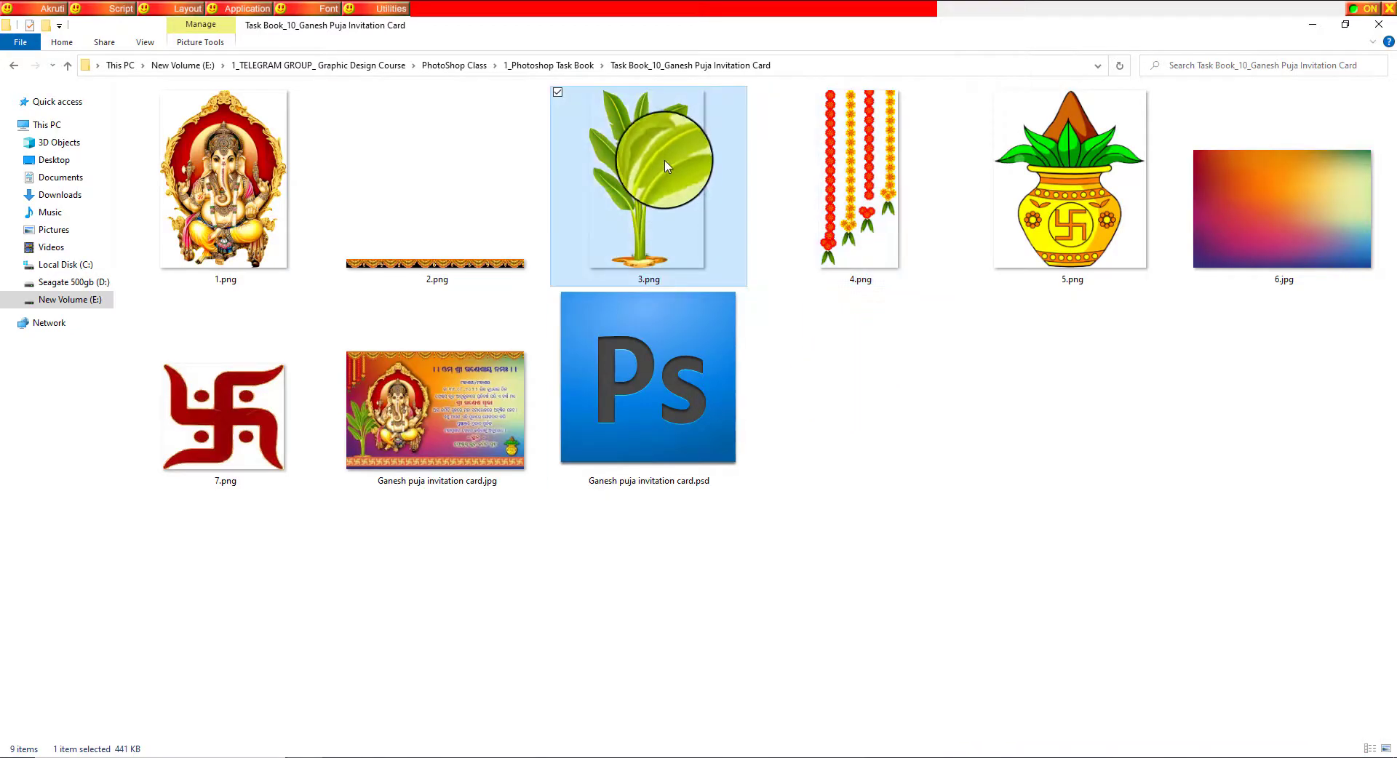
{"action": "left_click", "coordinate": [970, 453]}
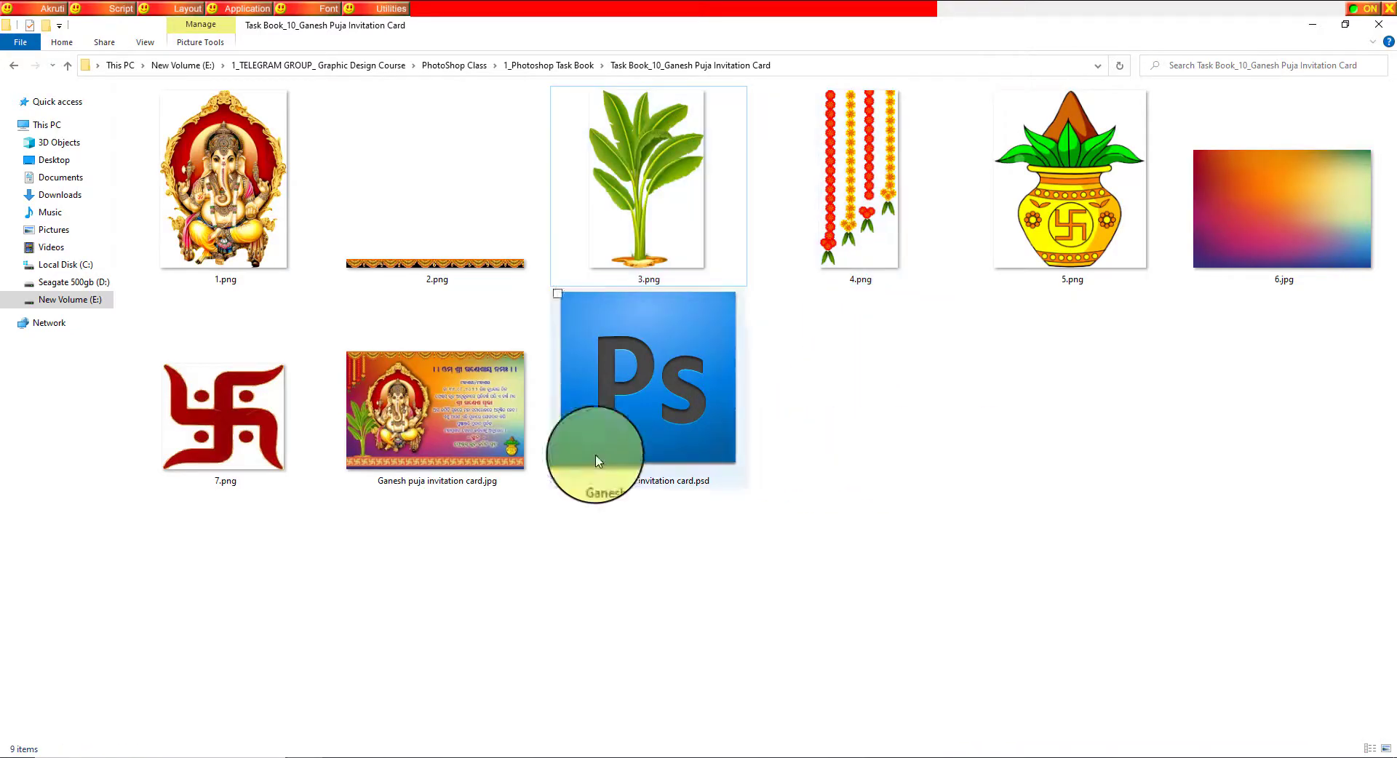
{"action": "left_click", "coordinate": [466, 266]}
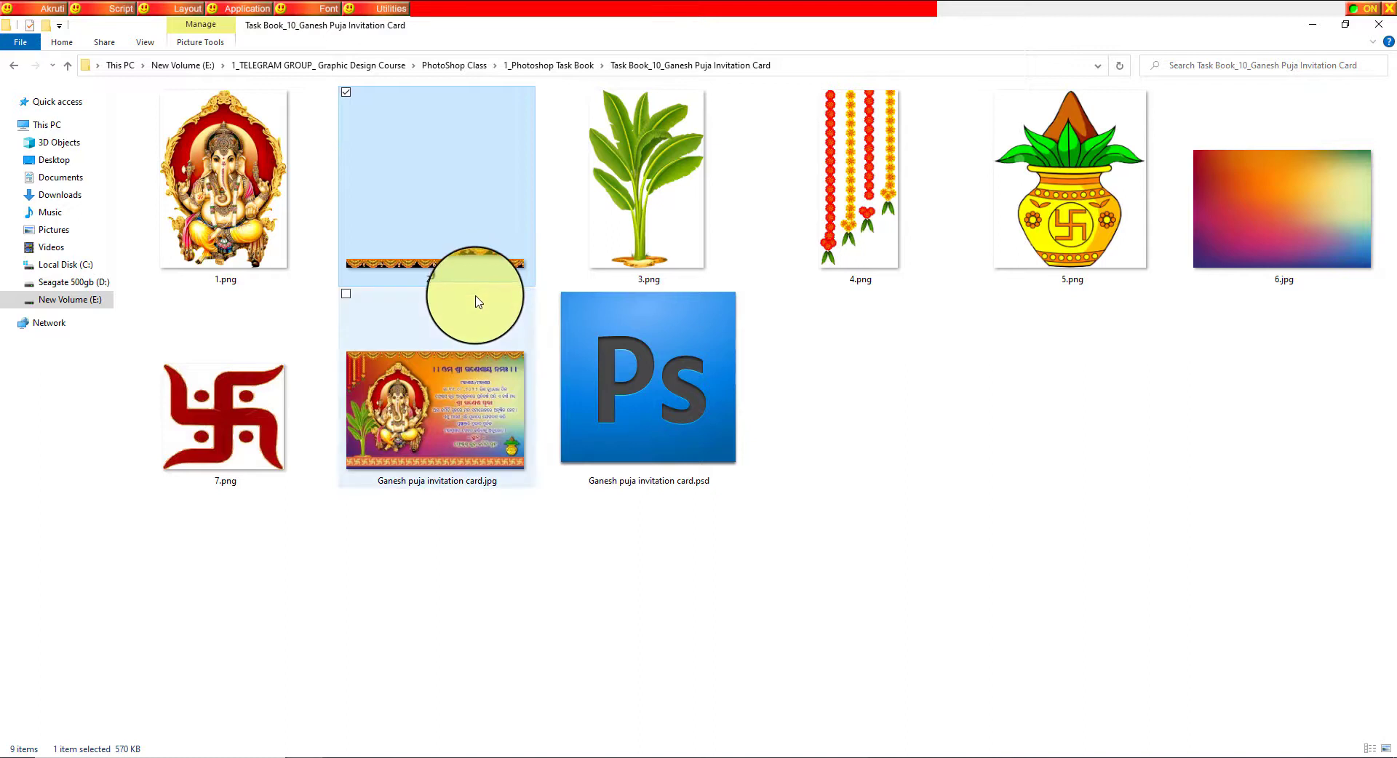
{"action": "left_click", "coordinate": [235, 411]}
{"action": "left_click", "coordinate": [220, 214]}
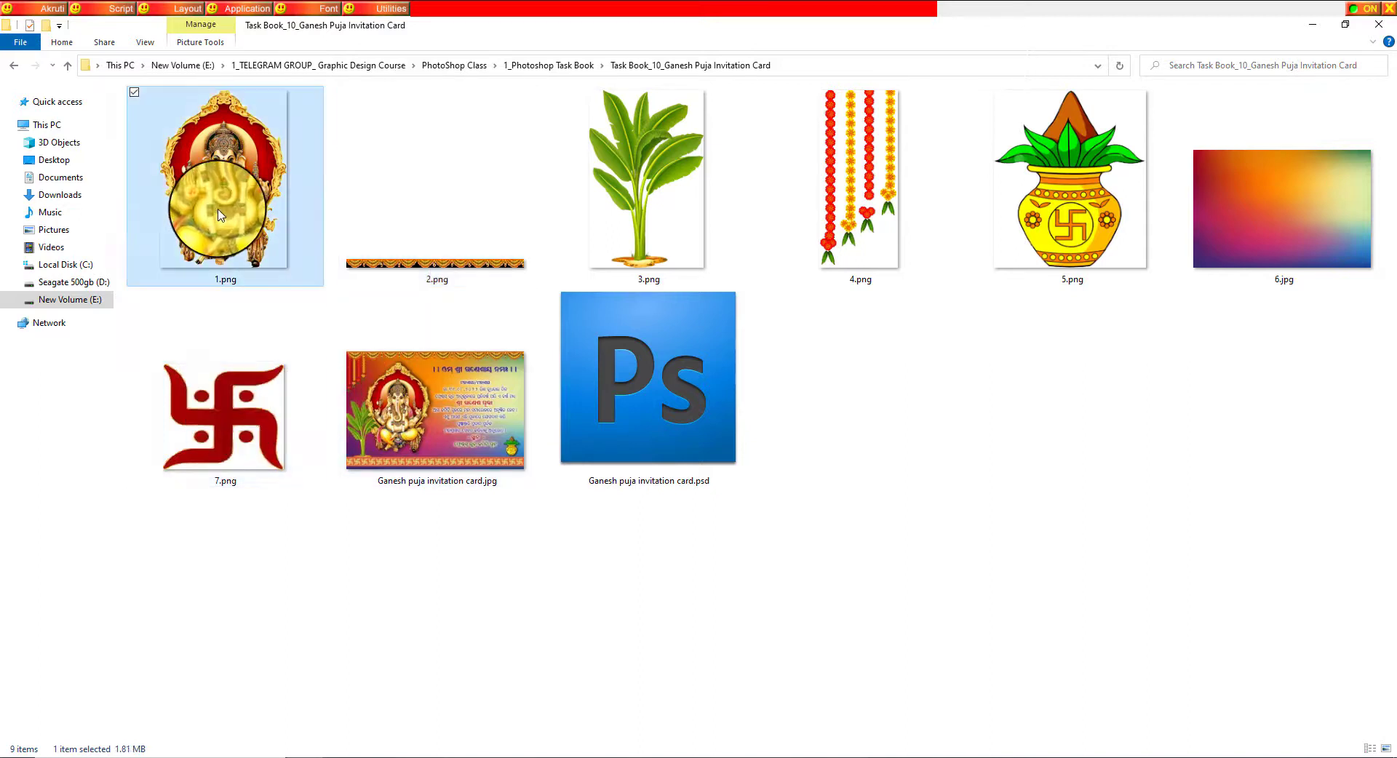
{"action": "left_click", "coordinate": [544, 606]}
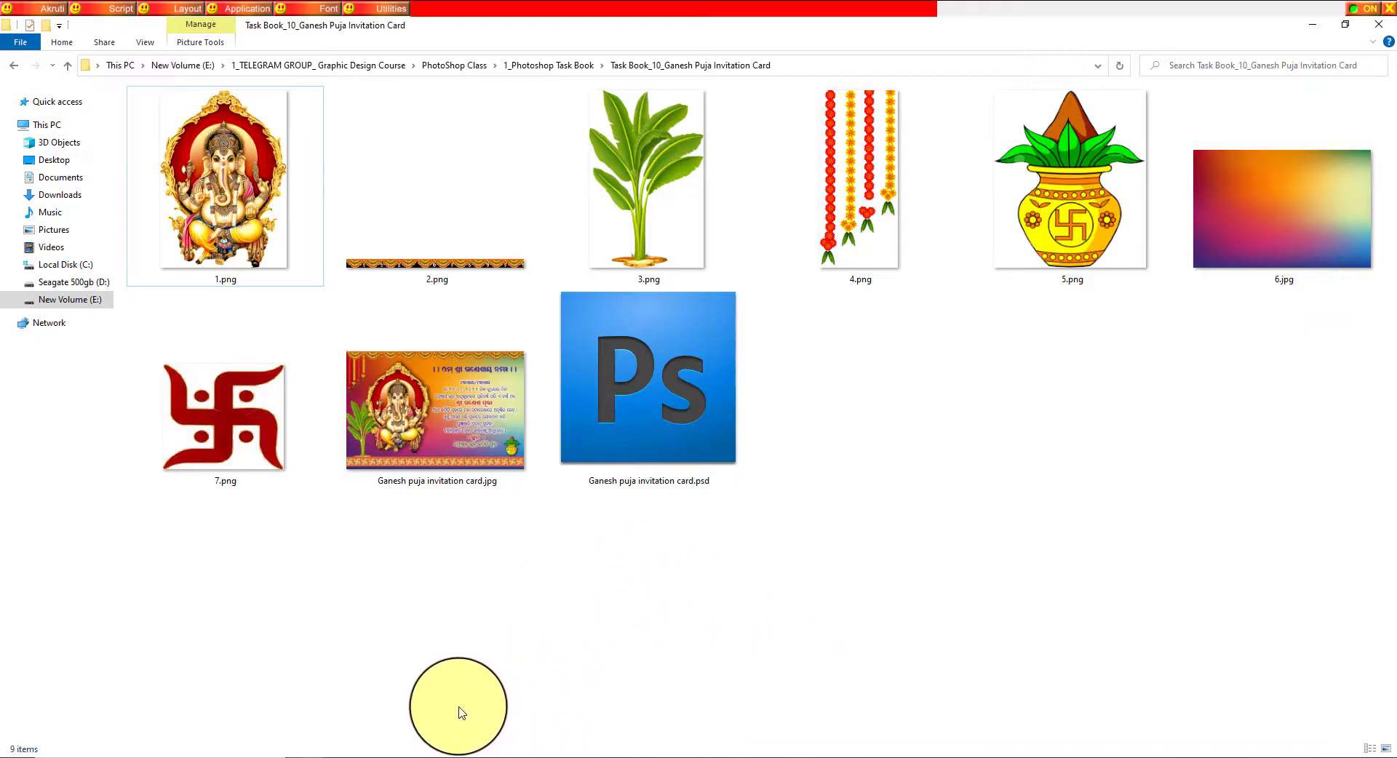
{"action": "left_click", "coordinate": [348, 755]}
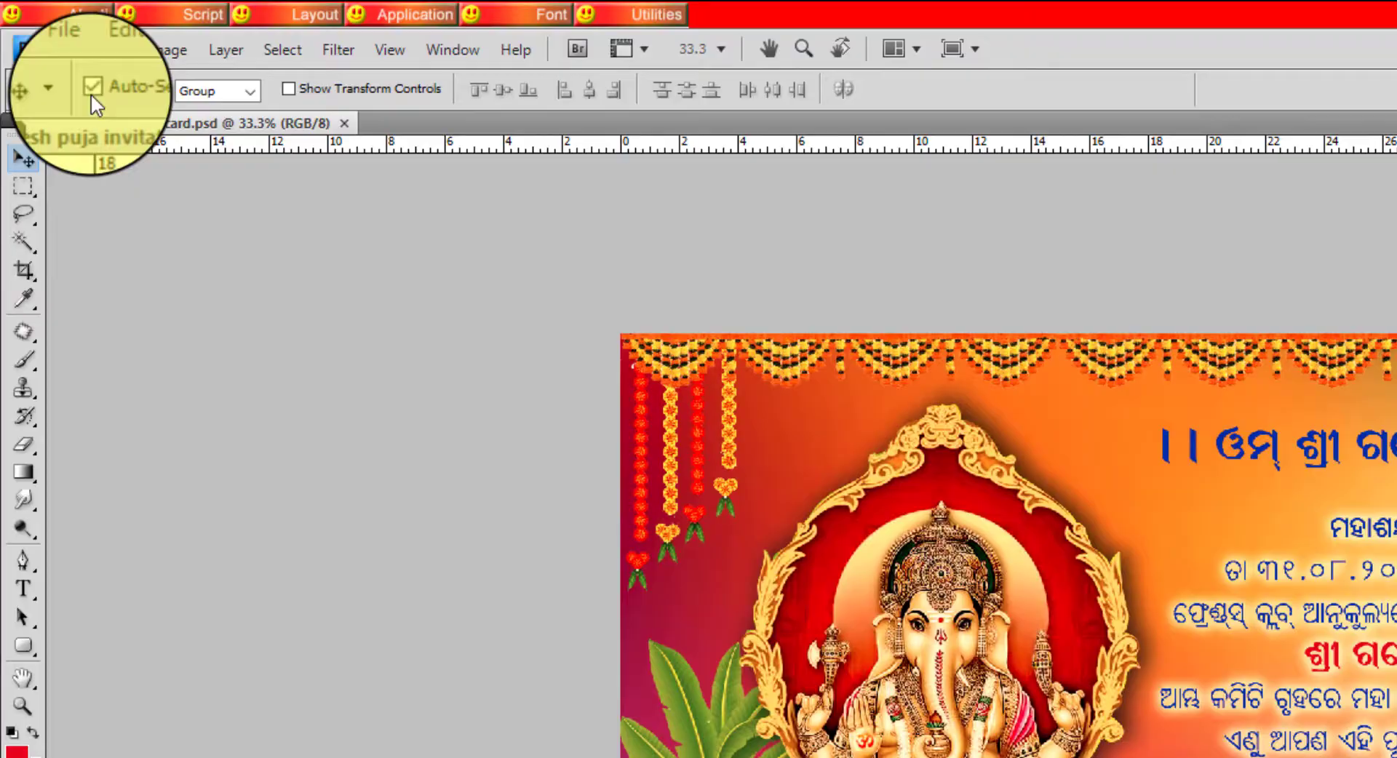
Create a new 6 × 4 inch, 300 pixels/inch document named Untitled-1
{"action": "left_click", "coordinate": [43, 30]}
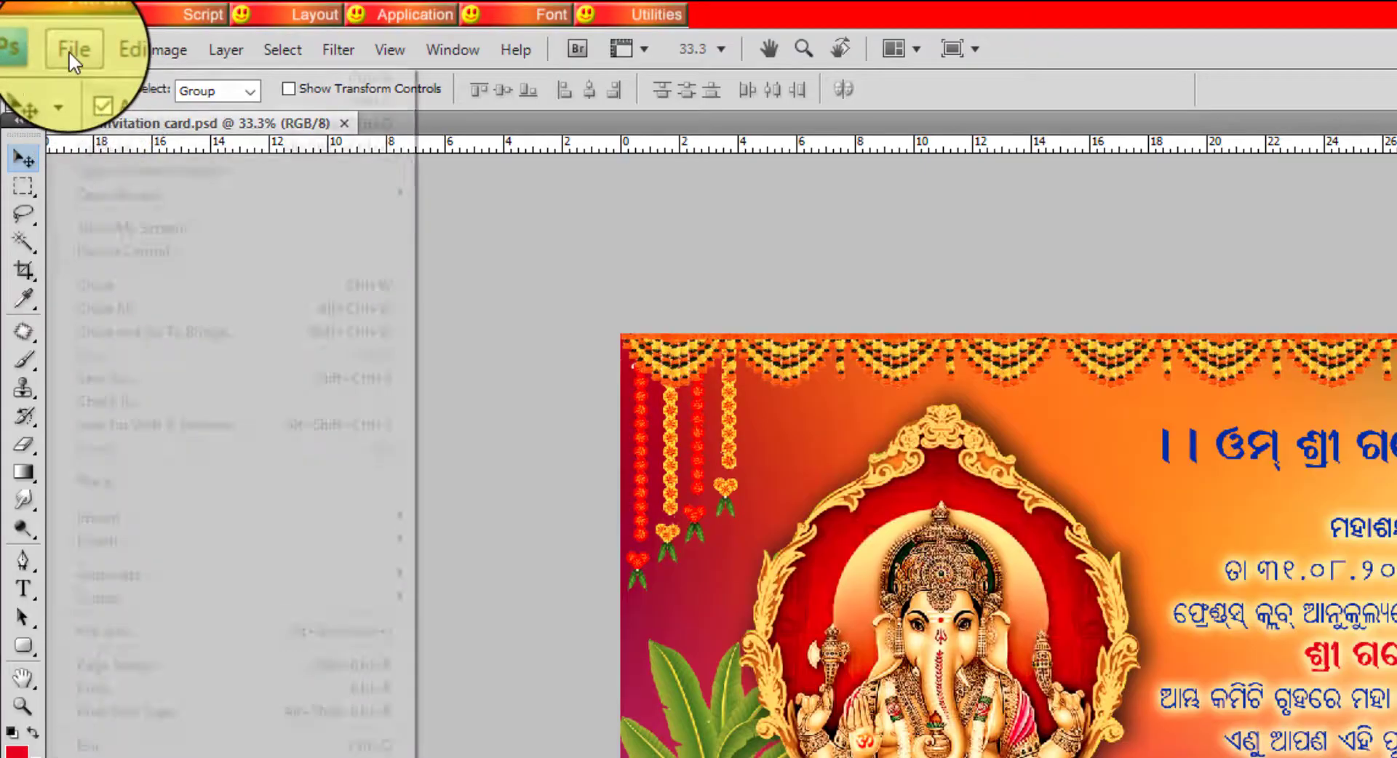
{"action": "left_click", "coordinate": [71, 75]}
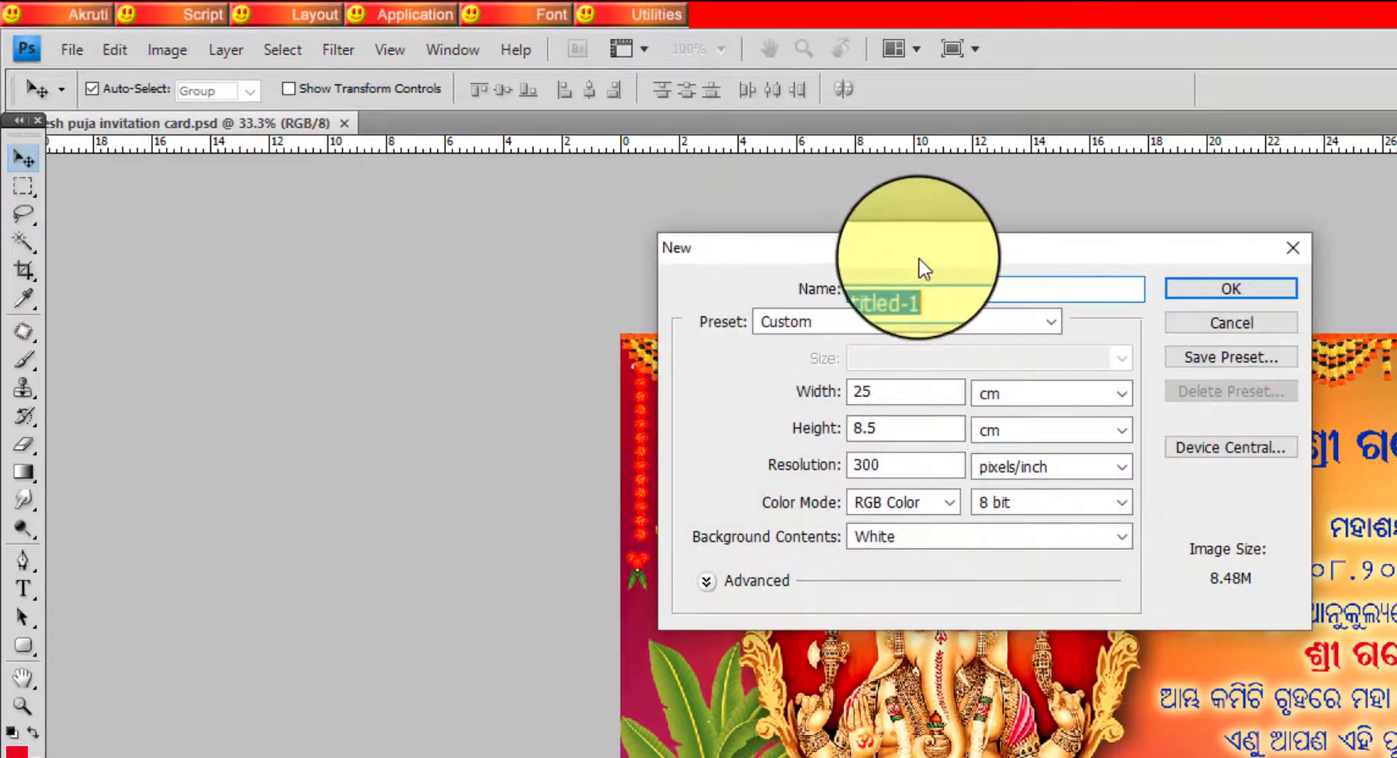
{"action": "left_click_drag", "start_coordinate": [919, 260], "coordinate": [774, 320]}
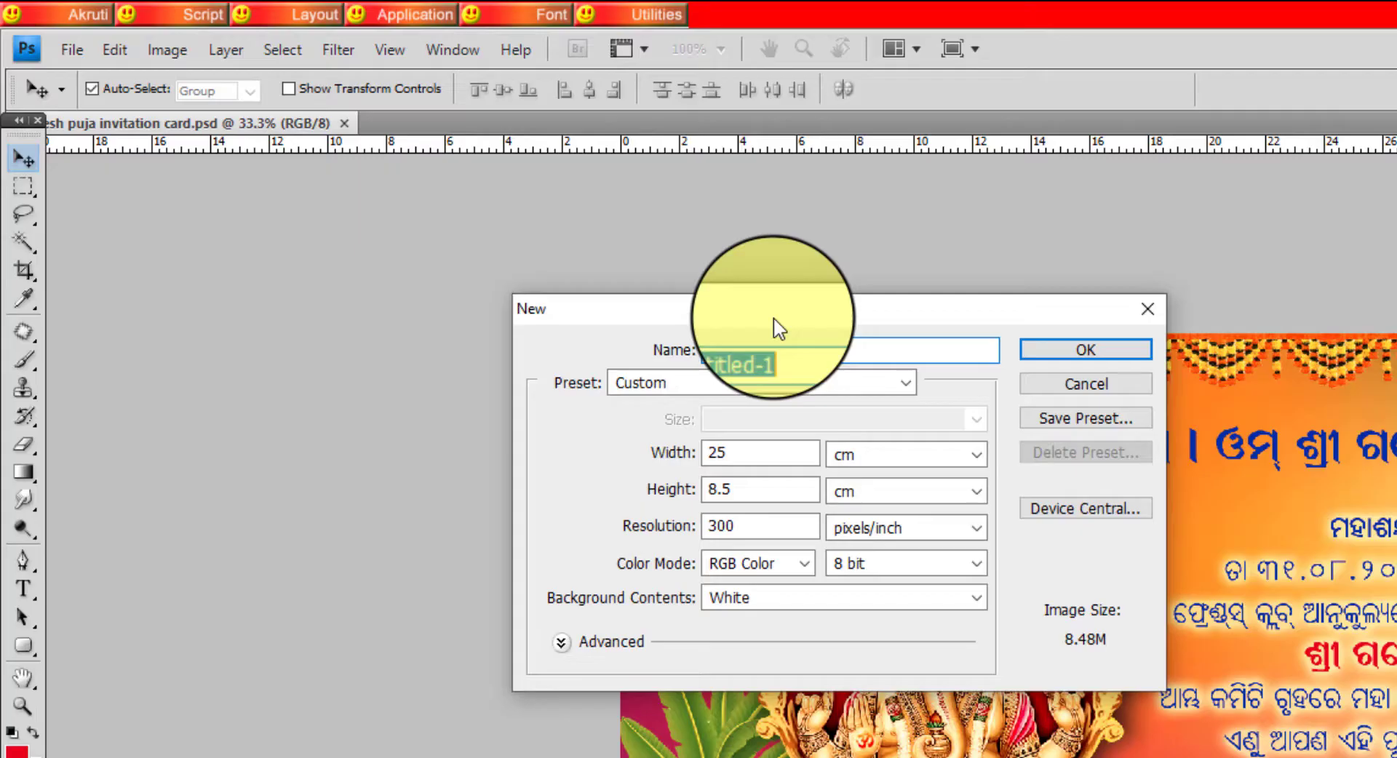
{"action": "left_click", "coordinate": [952, 462]}
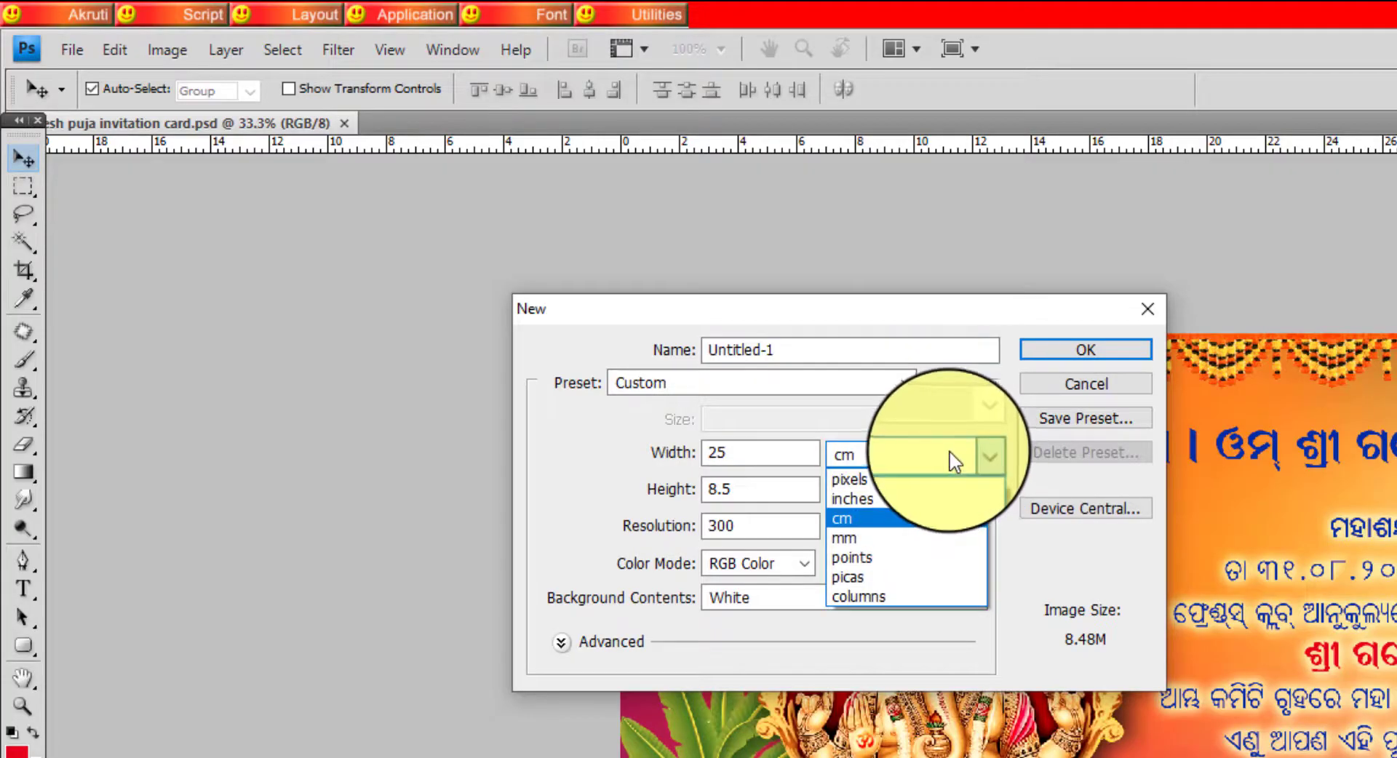
{"action": "left_click", "coordinate": [859, 477]}
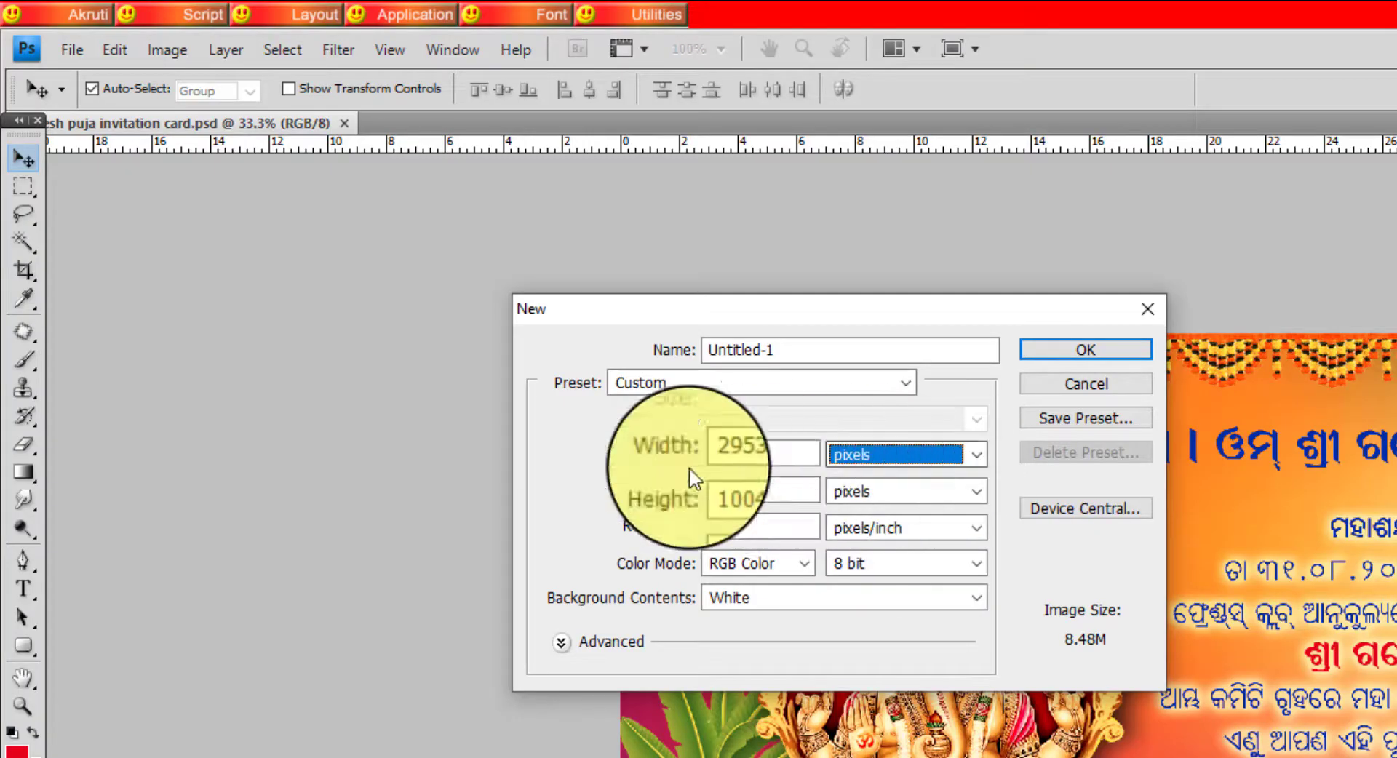
{"action": "left_click", "coordinate": [956, 456]}
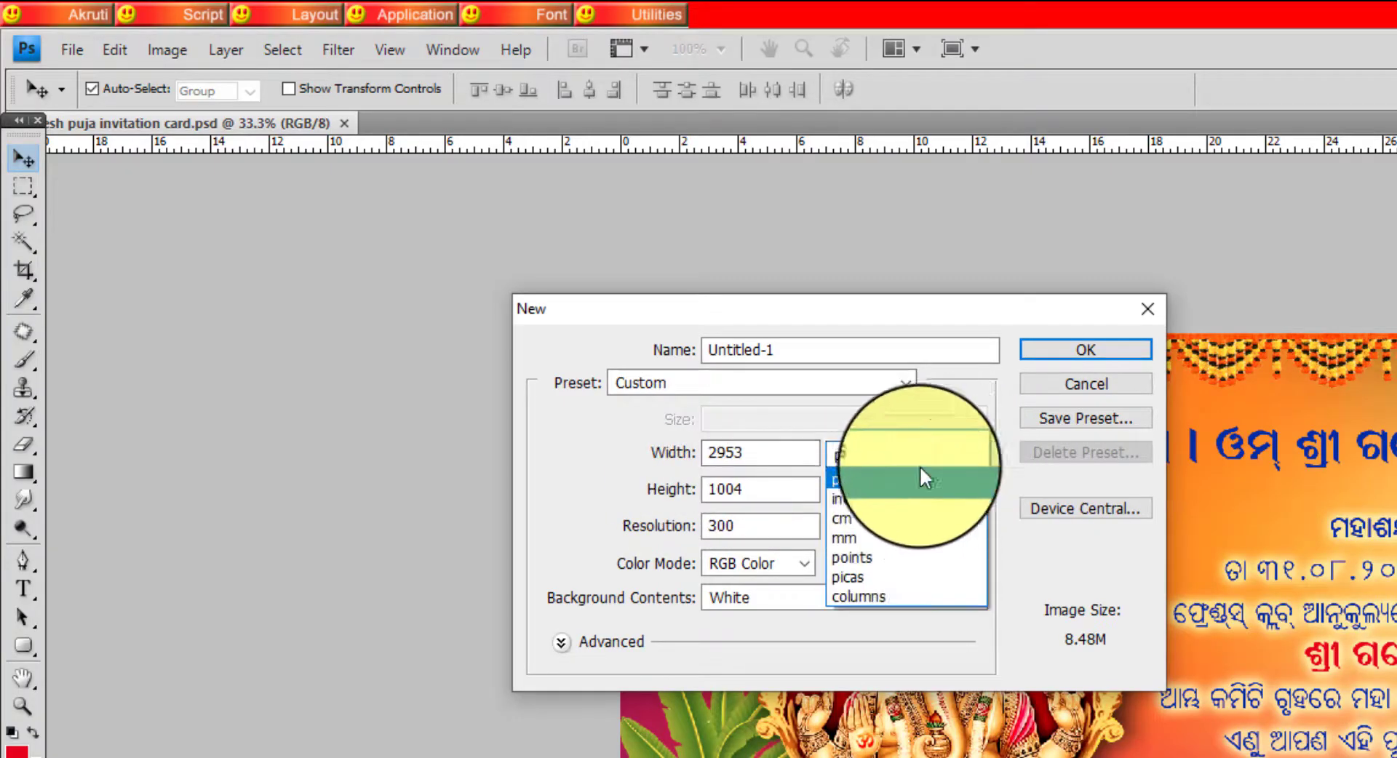
{"action": "left_click", "coordinate": [864, 502]}
{"action": "double_click", "coordinate": [777, 454]}
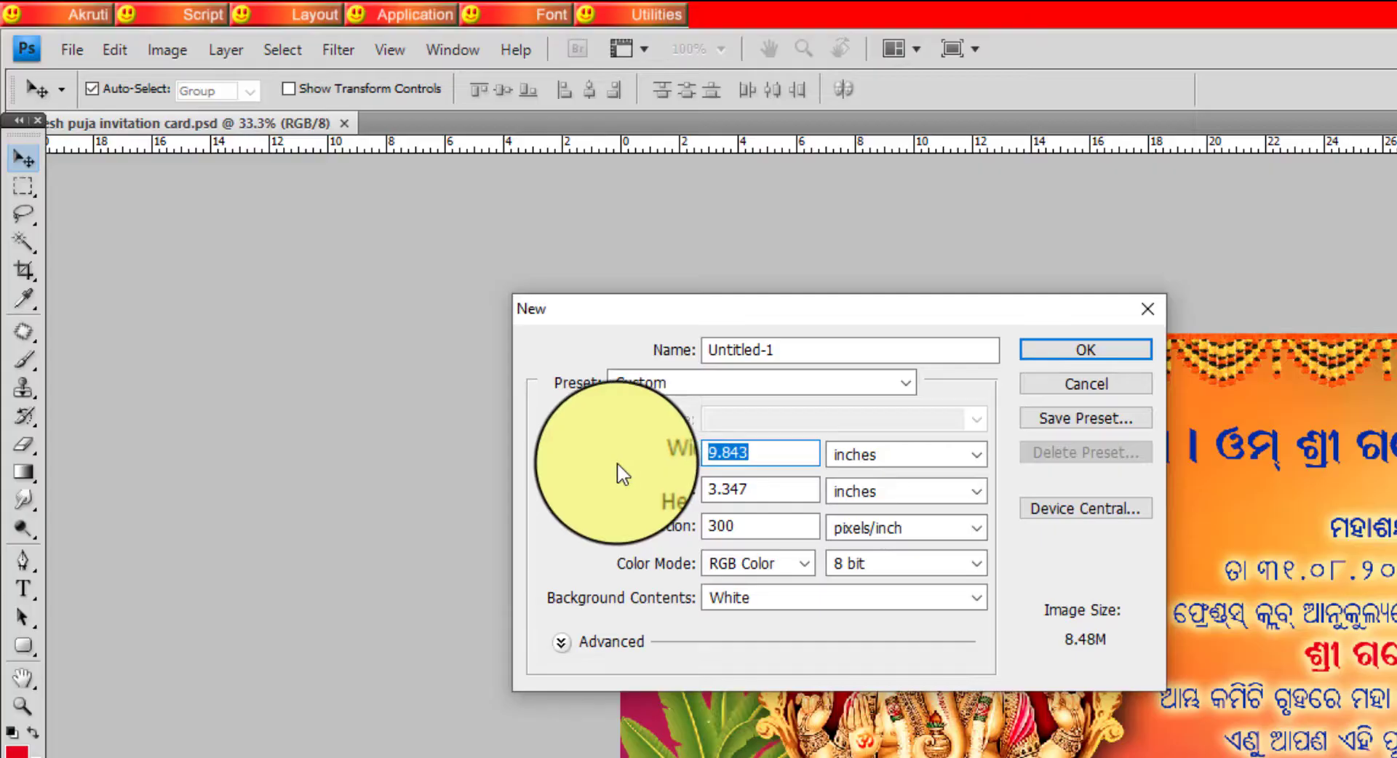
{"action": "double_click", "coordinate": [762, 491]}
{"action": "type", "text": "4"}
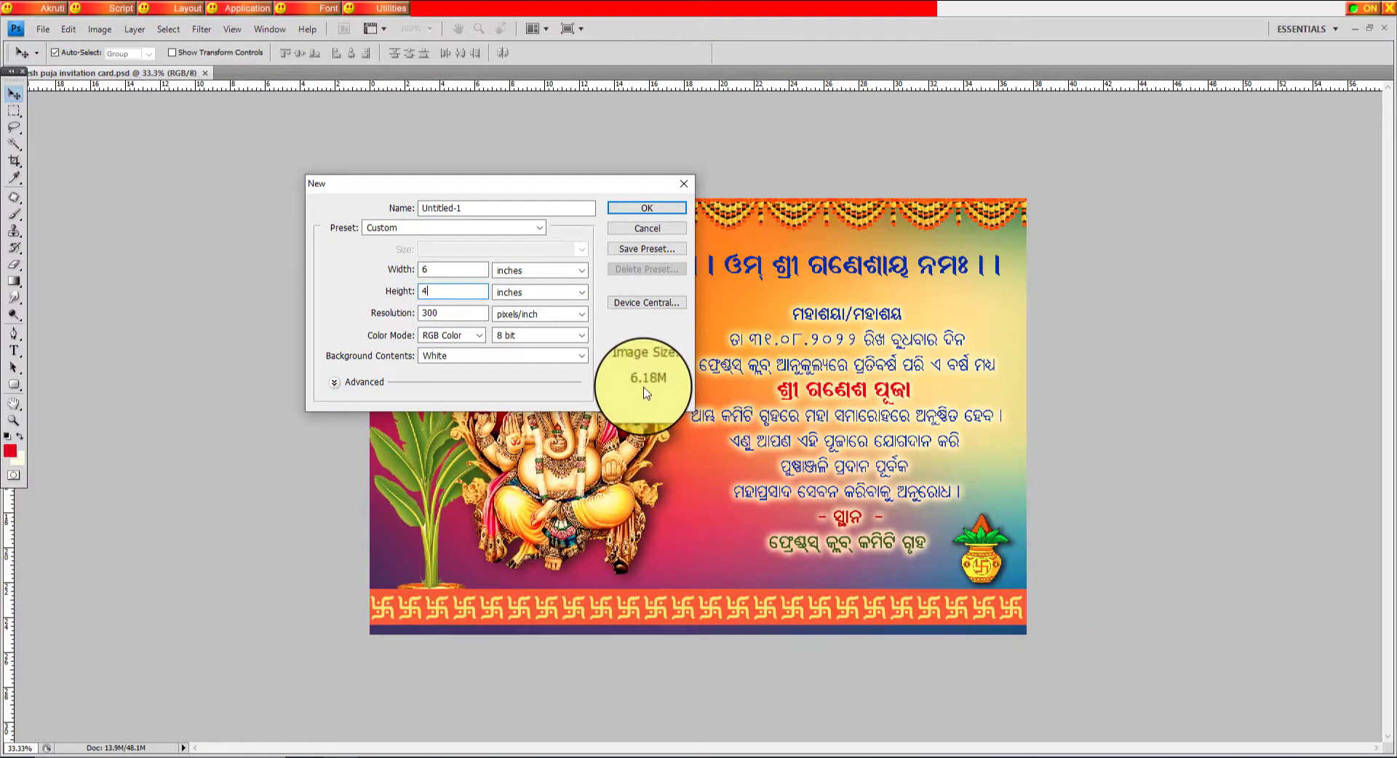
{"action": "left_click", "coordinate": [682, 206]}
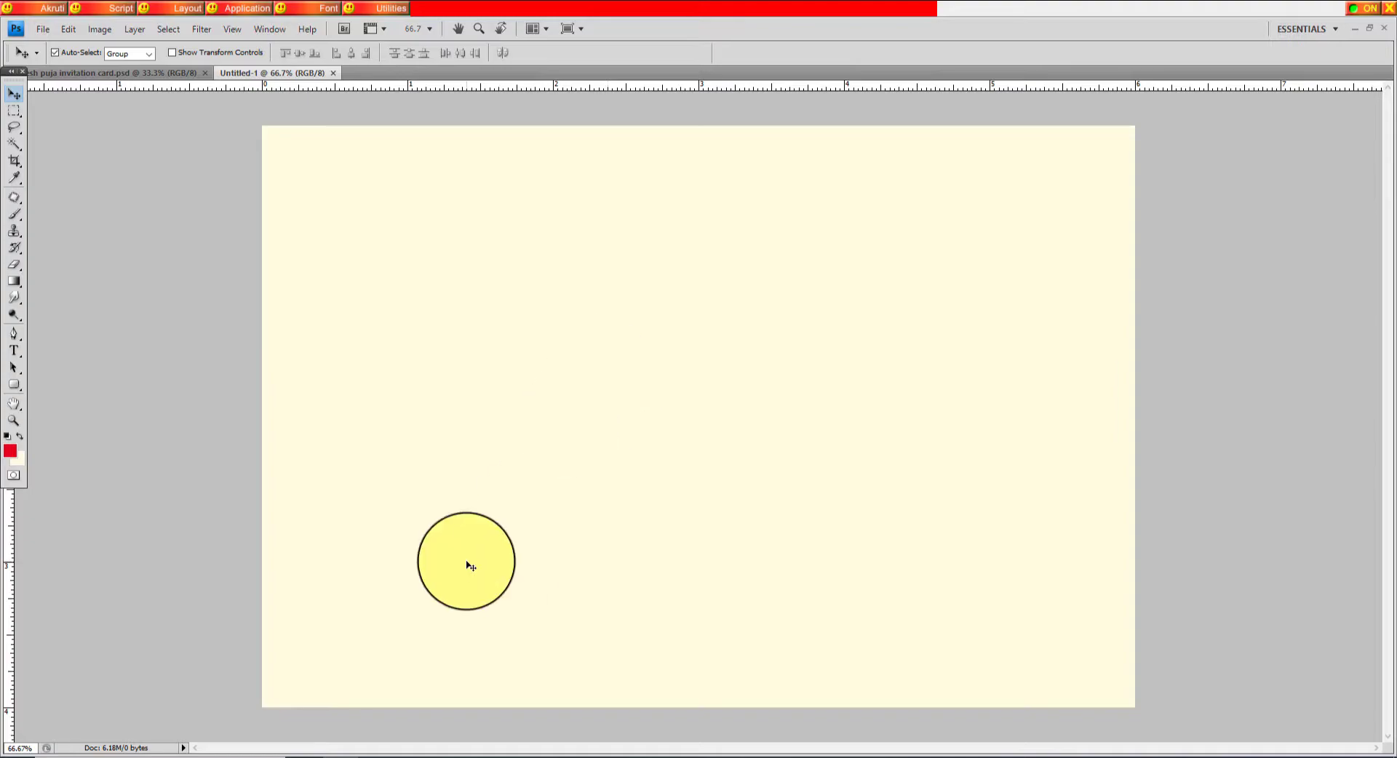
Open gradient image 6.jpg, copy it onto Untitled-1, and close its window
{"action": "left_click", "coordinate": [306, 753]}
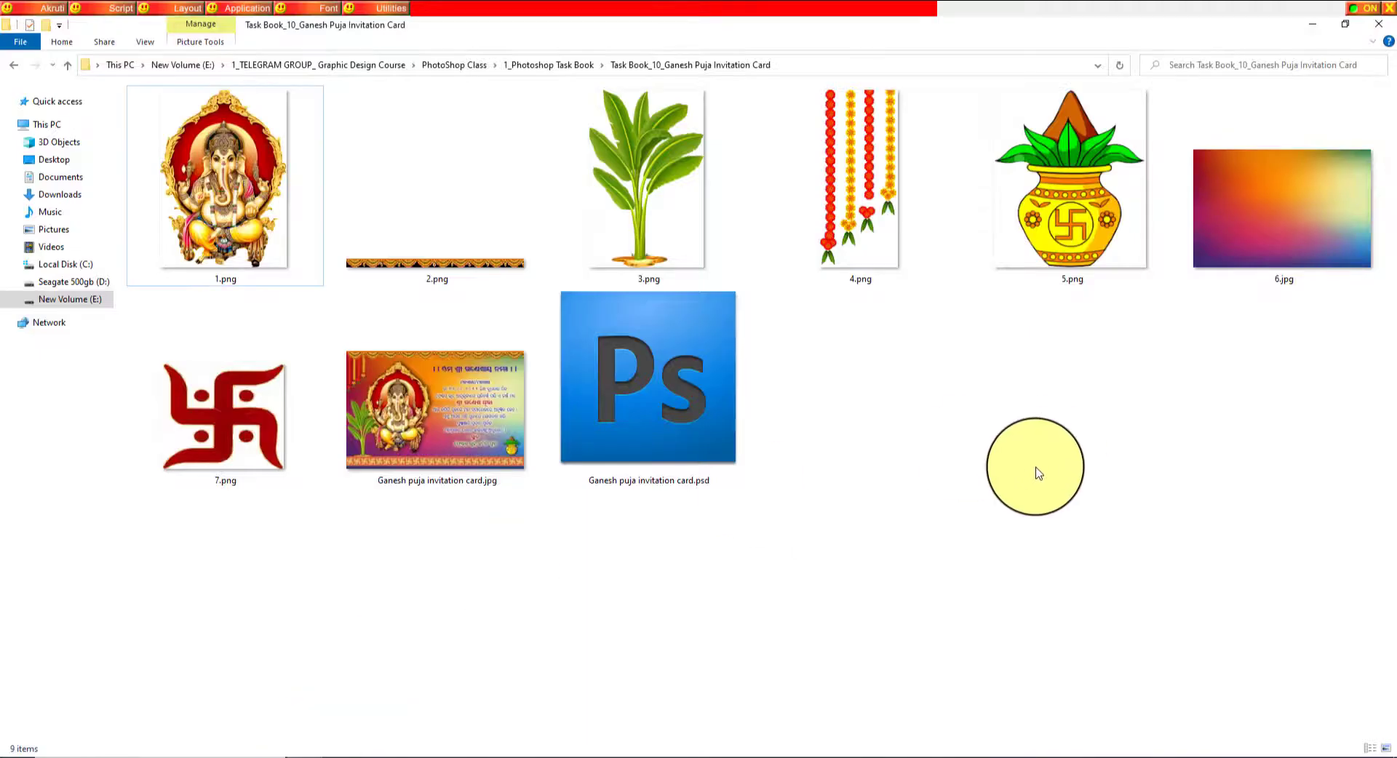
{"action": "mouse_move", "coordinate": [1263, 228]}
{"action": "left_mouse_down"}
{"action": "mouse_move", "coordinate": [1230, 338]}
{"action": "mouse_move", "coordinate": [339, 749]}
{"action": "mouse_move", "coordinate": [726, 477]}
{"action": "left_mouse_up"}
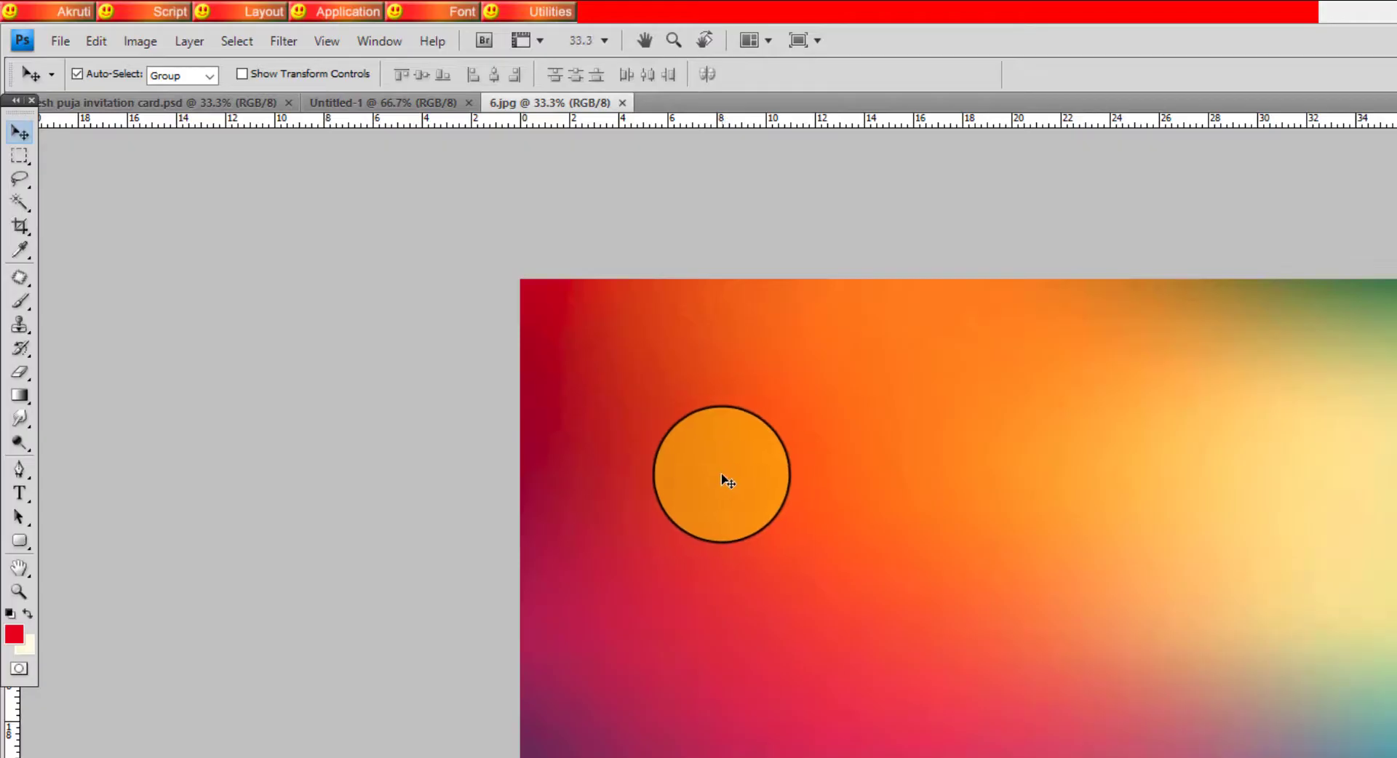
{"action": "left_click_drag", "start_coordinate": [569, 102], "coordinate": [409, 99]}
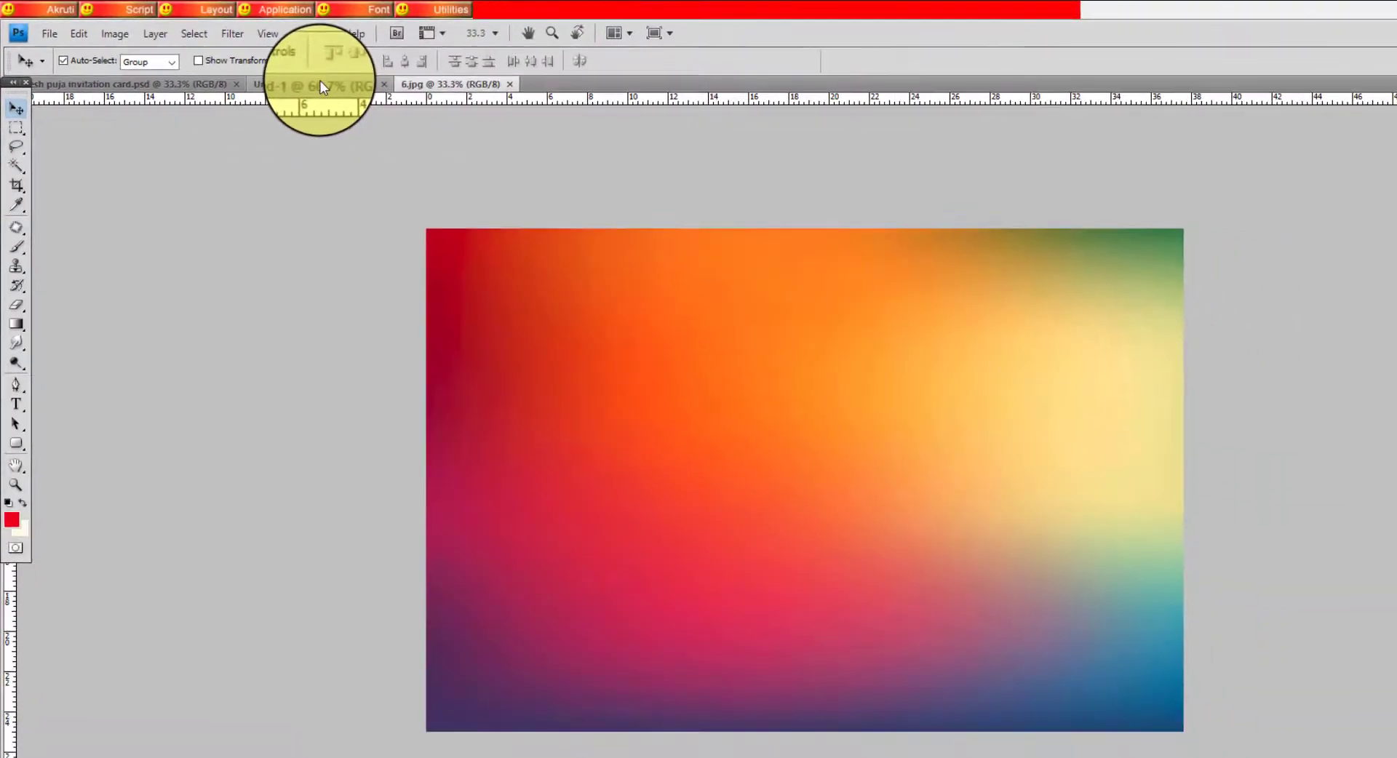
{"action": "left_click", "coordinate": [409, 98]}
{"action": "left_click_drag", "start_coordinate": [391, 77], "coordinate": [299, 511]}
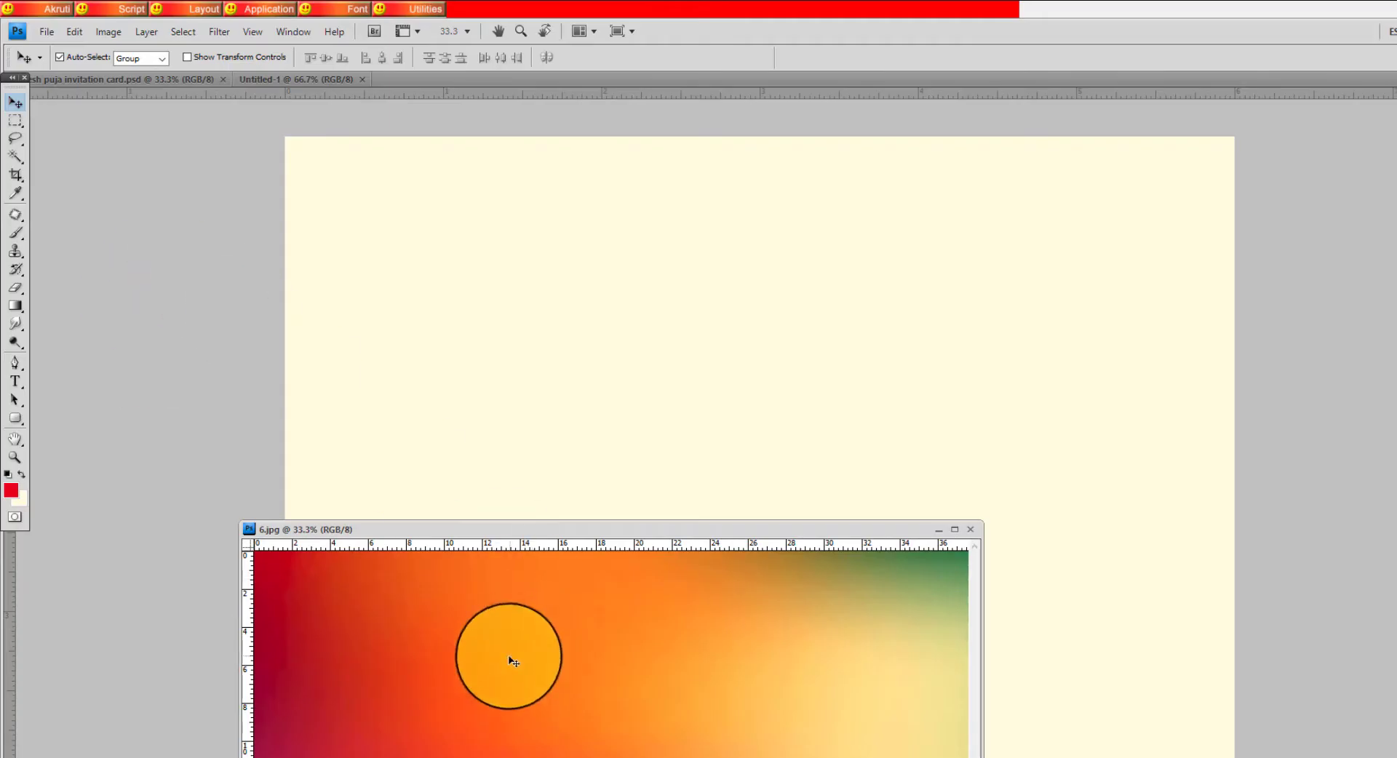
{"action": "left_click_drag", "start_coordinate": [512, 661], "coordinate": [641, 324]}
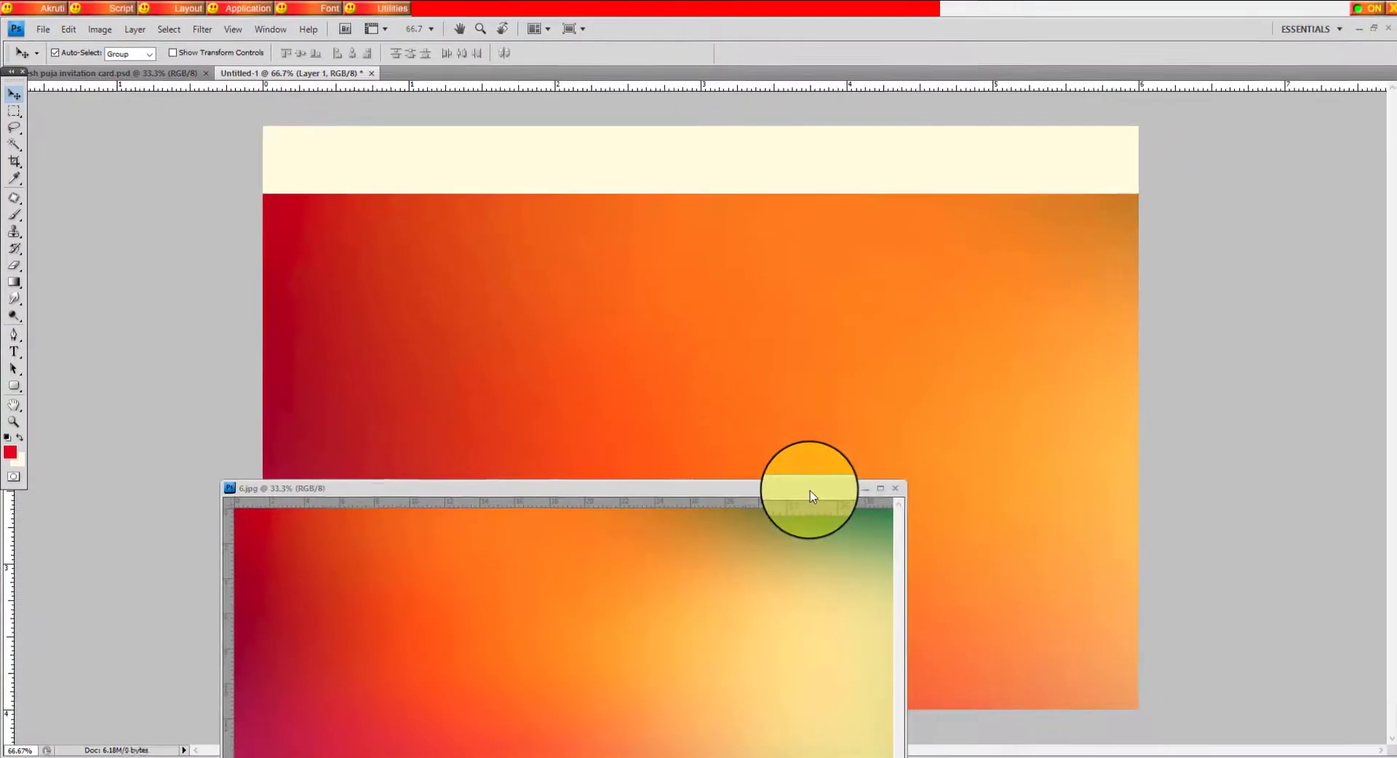
{"action": "left_click_drag", "start_coordinate": [813, 497], "coordinate": [663, 397]}
{"action": "left_click", "coordinate": [745, 390]}
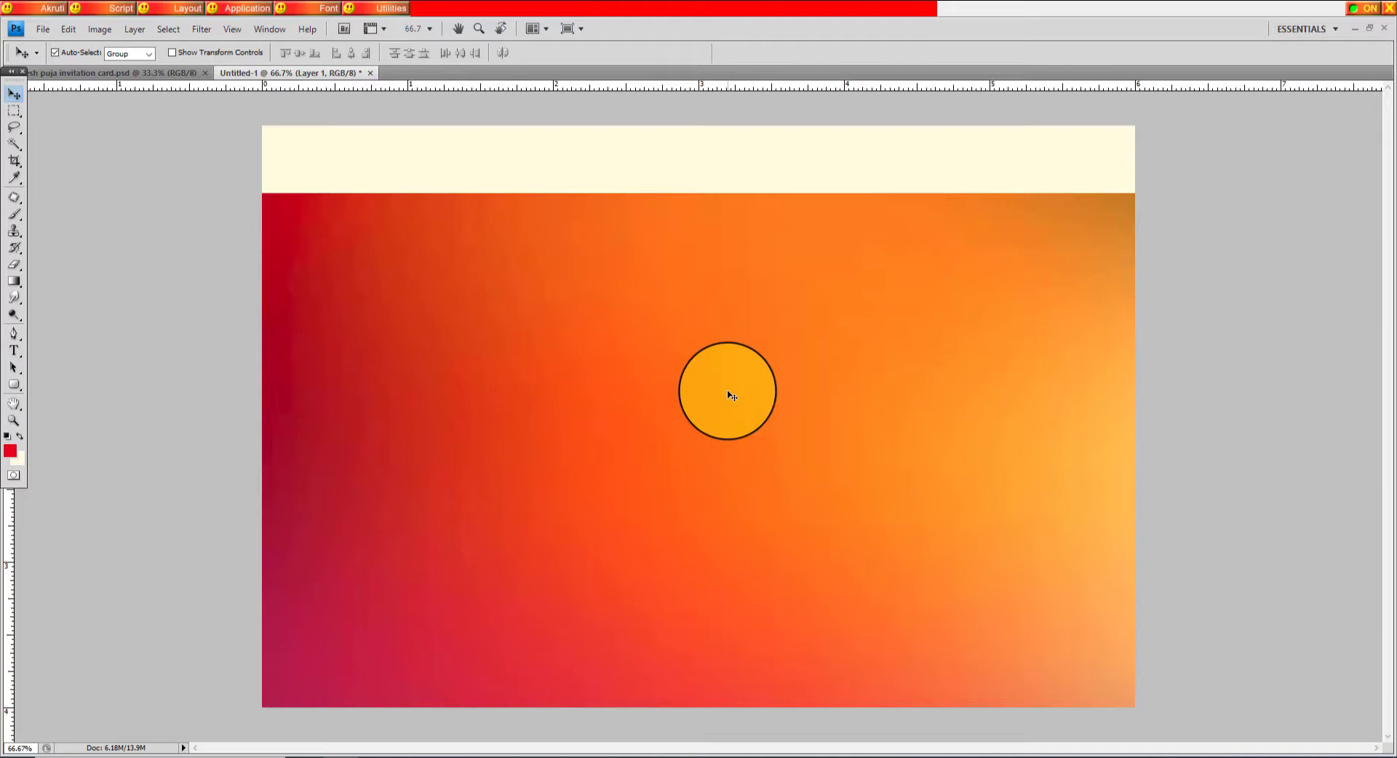
Free Transform the gradient layer to cover the whole 6 × 4 inch canvas
{"action": "key", "text": "ctrl+plus"}
{"action": "key", "text": "ctrl+minus"}
{"action": "key", "text": "ctrl+minus"}
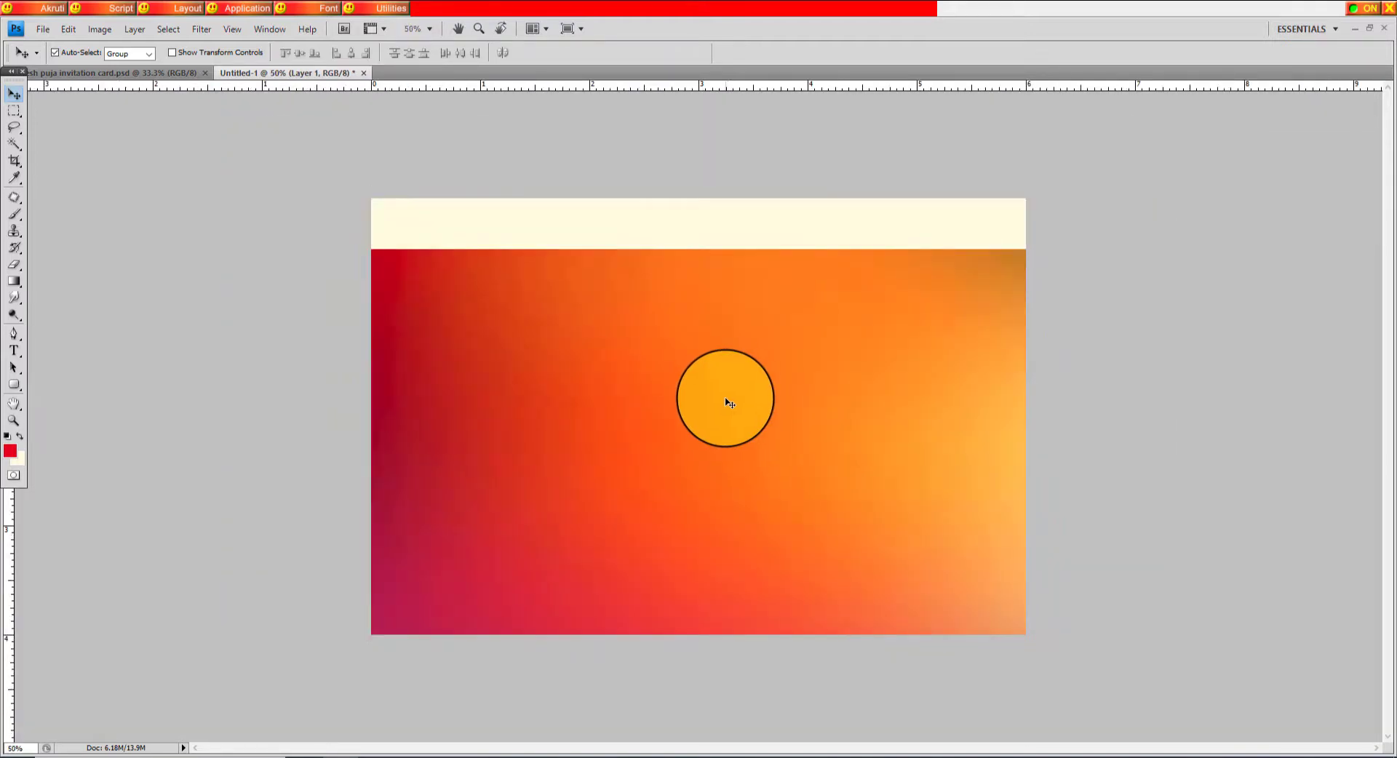
{"action": "key", "text": "ctrl+t"}
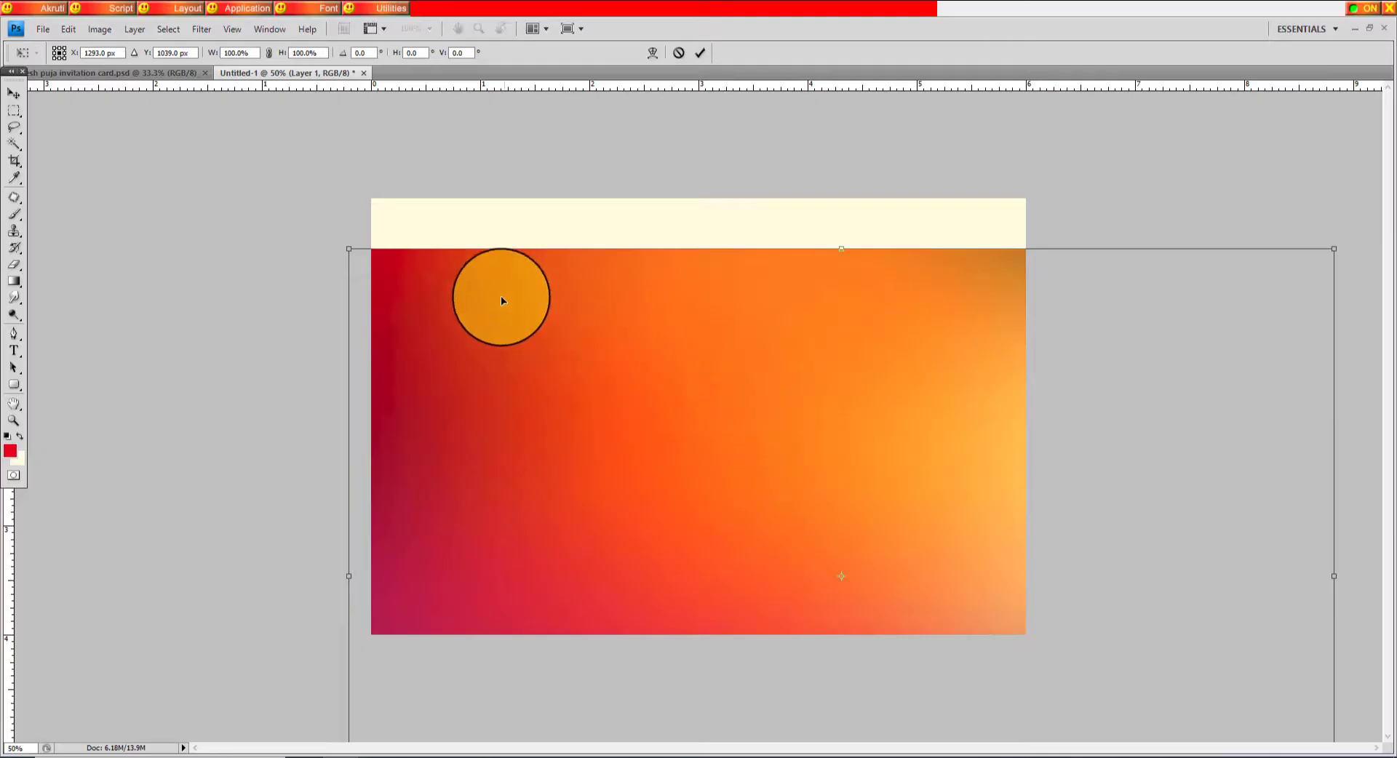
{"action": "mouse_move", "coordinate": [349, 248]}
{"action": "left_mouse_down"}
{"action": "mouse_move", "coordinate": [639, 446]}
{"action": "mouse_move", "coordinate": [469, 286]}
{"action": "left_mouse_up"}
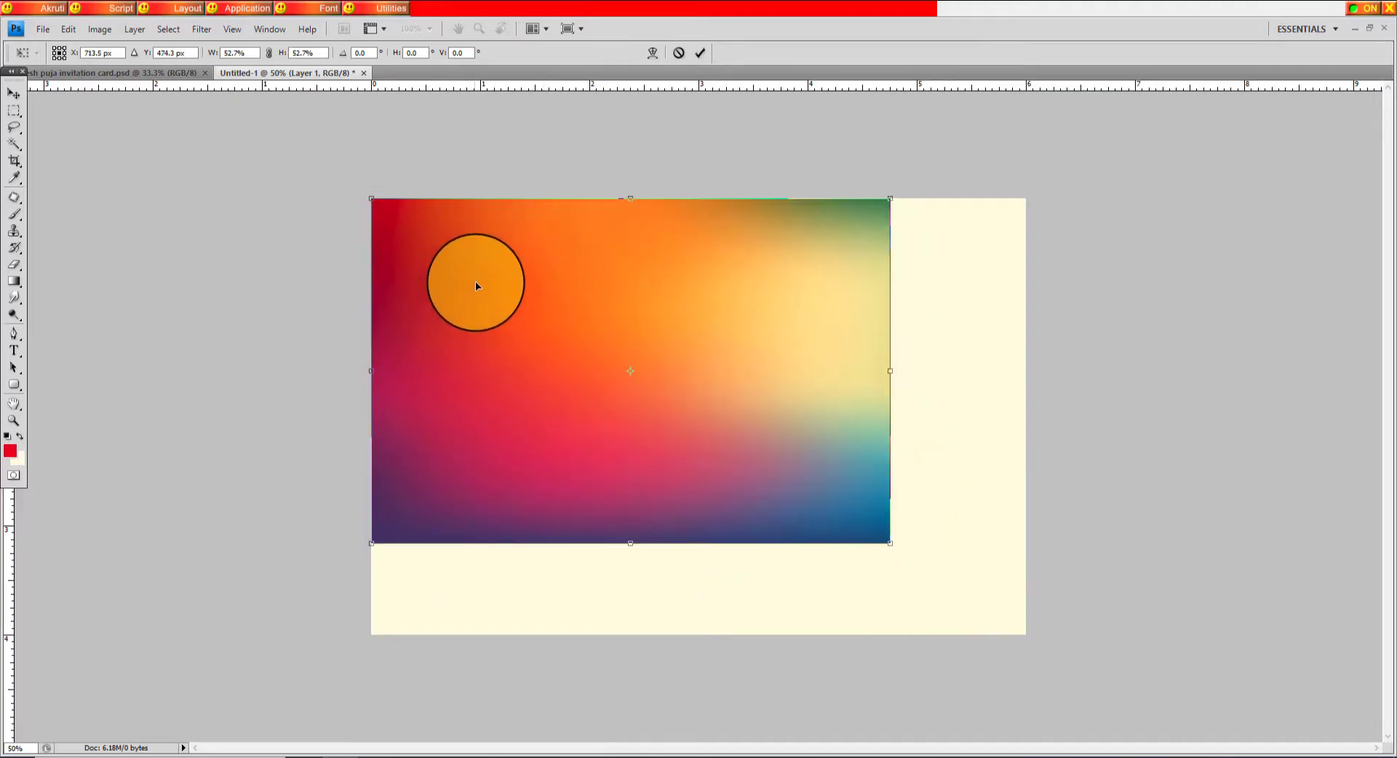
{"action": "left_click_drag", "start_coordinate": [890, 543], "coordinate": [1024, 636]}
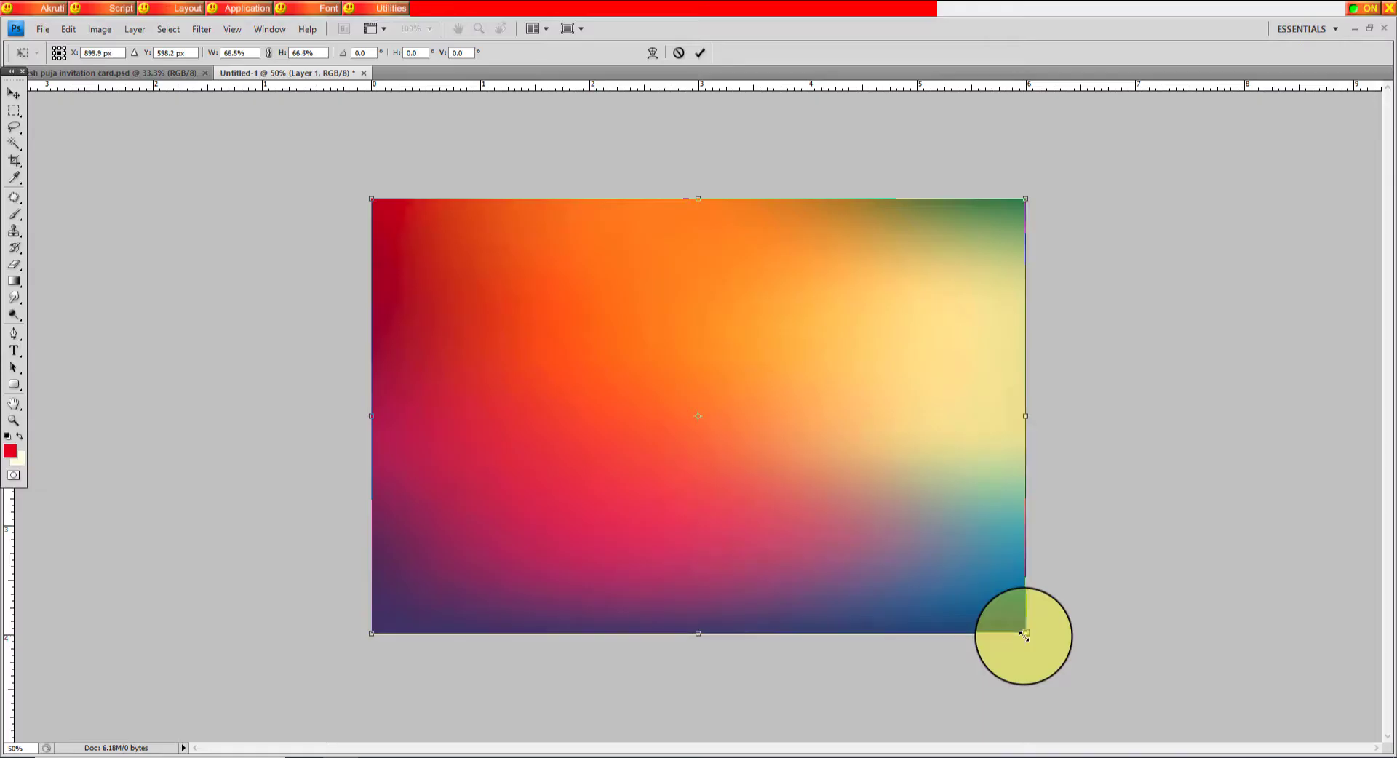
{"action": "key", "text": "Return"}
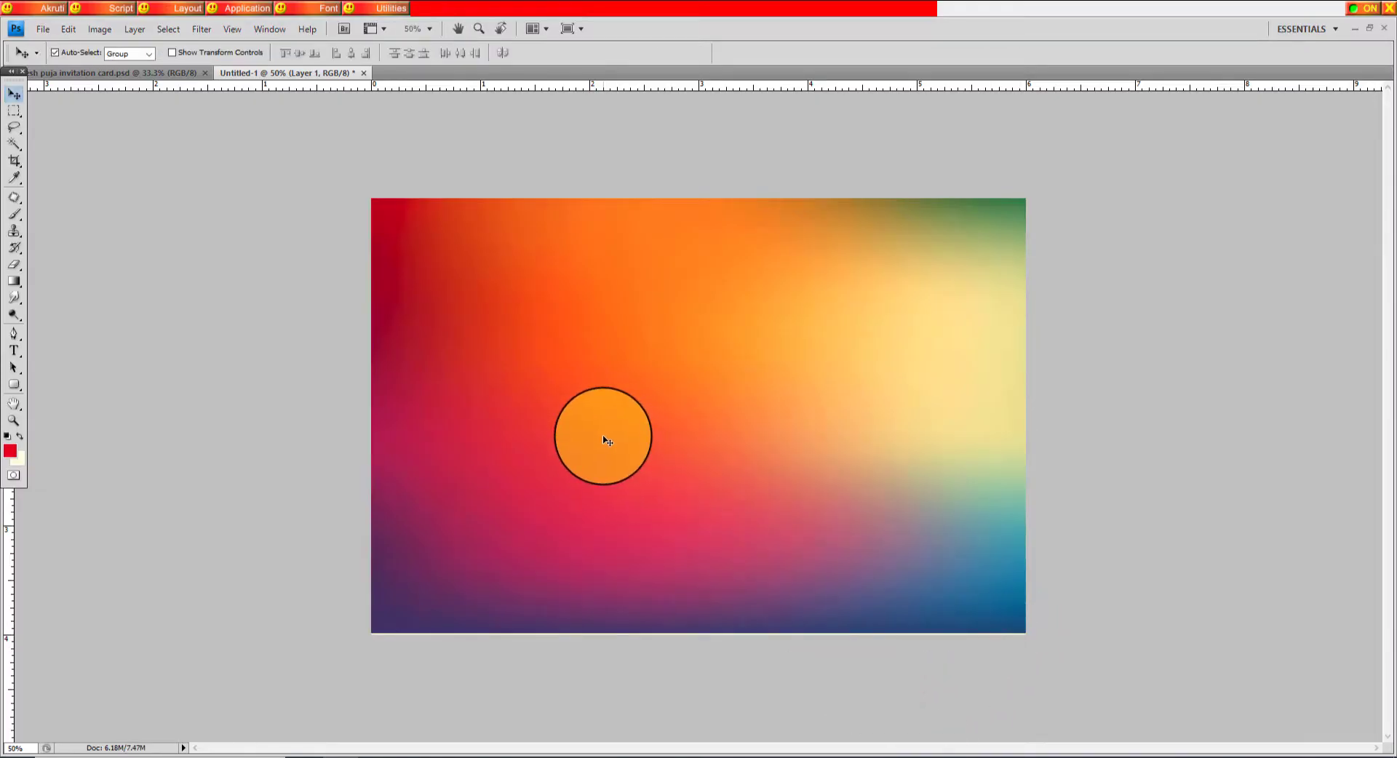
{"action": "left_click_drag", "start_coordinate": [607, 436], "coordinate": [457, 442]}
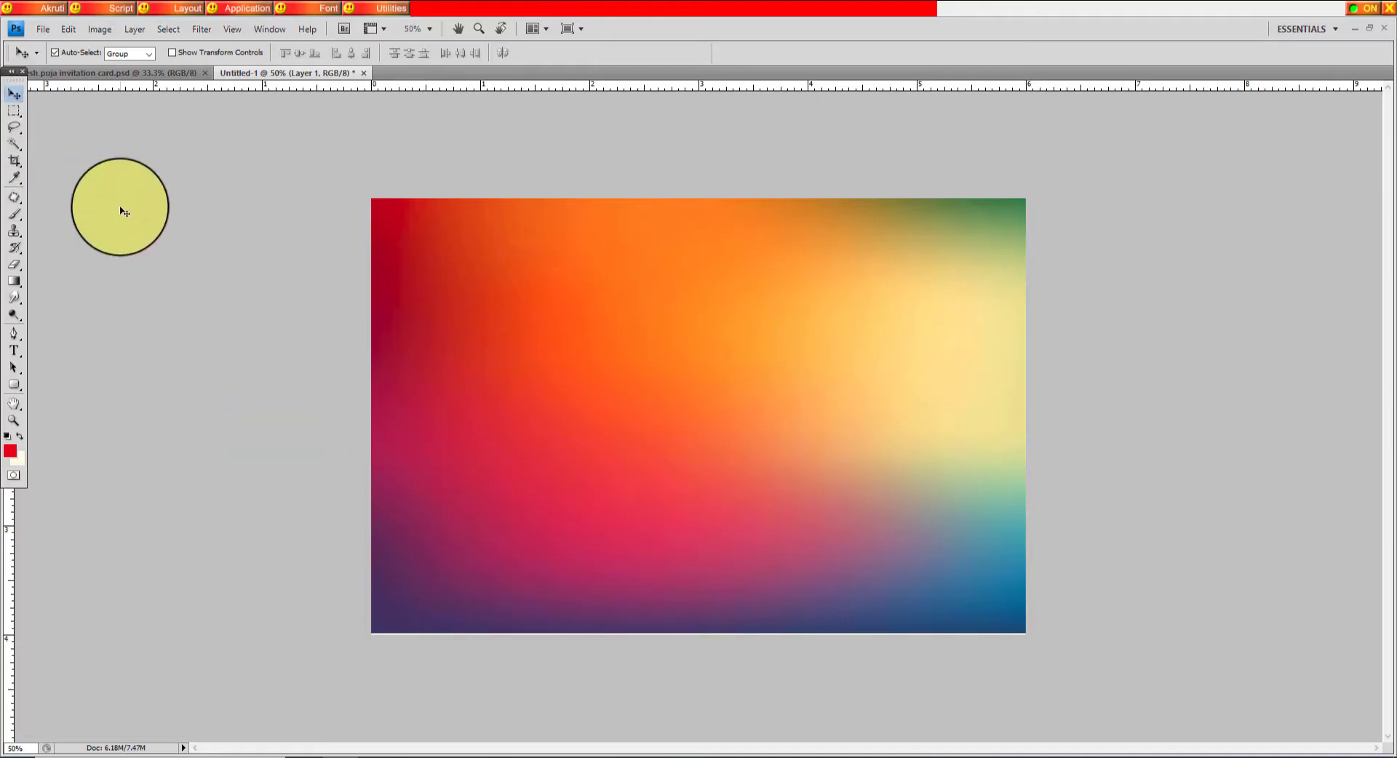
Select 1.png, 2.png, 3.png, 4.png, 5.png and 7.png and drag them into Photoshop
{"action": "left_click", "coordinate": [312, 754]}
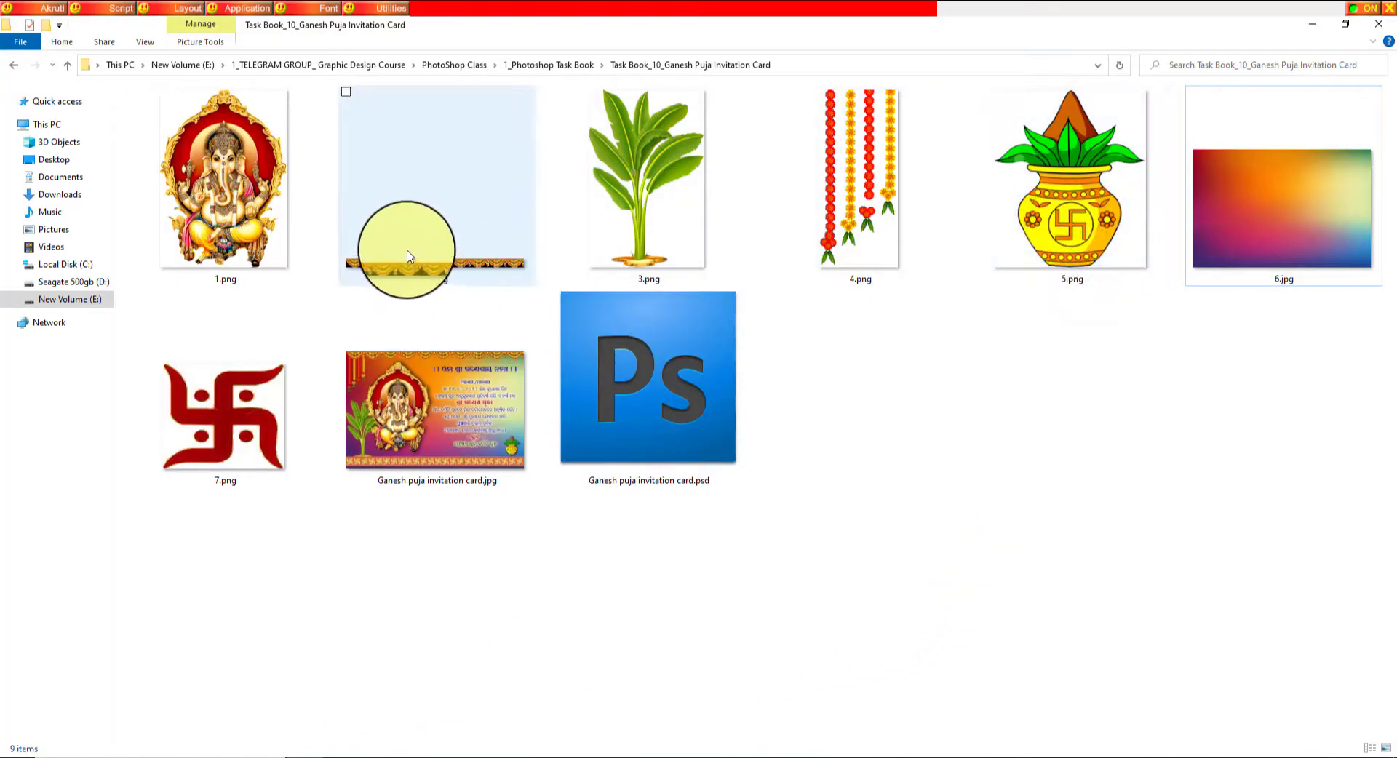
{"action": "mouse_move", "coordinate": [225, 180]}
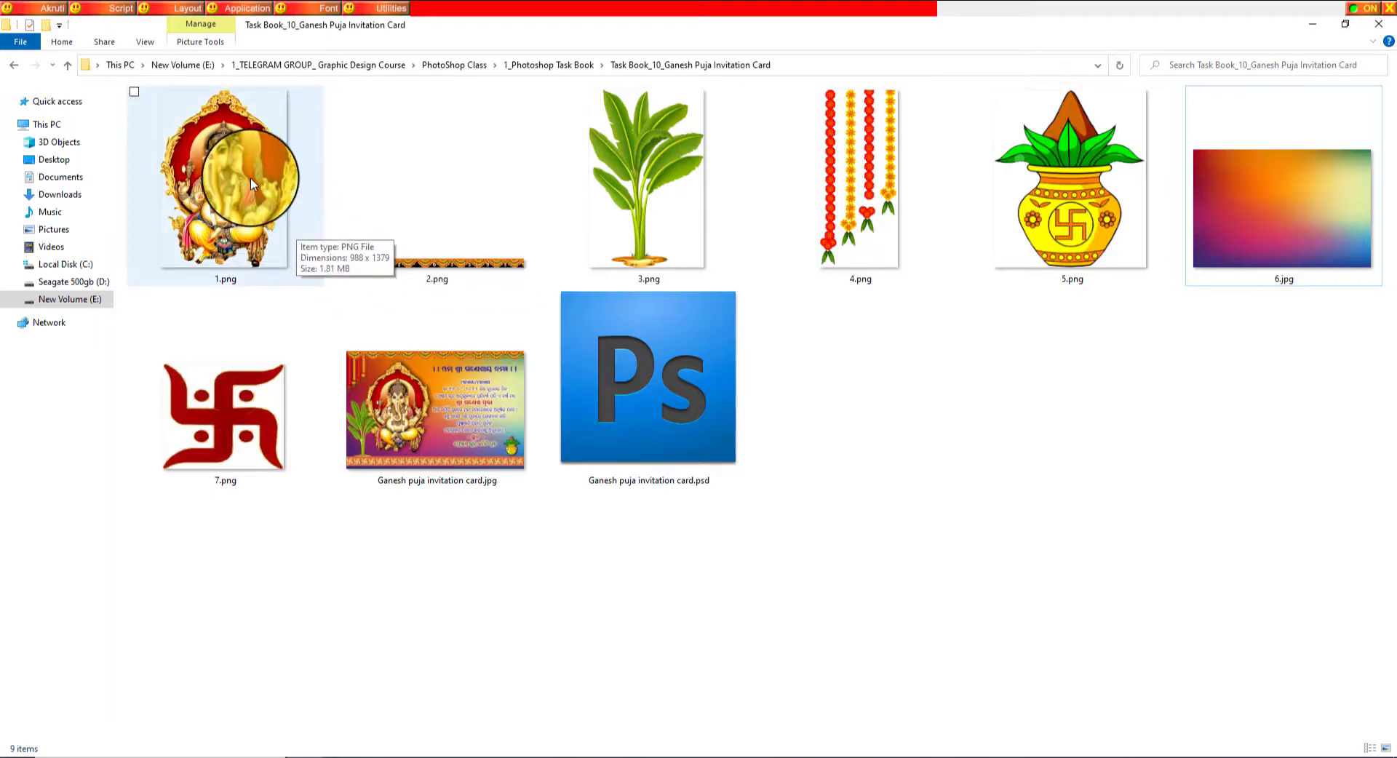
{"action": "left_click", "coordinate": [251, 183]}
{"action": "left_click", "coordinate": [447, 237], "text": "ctrl"}
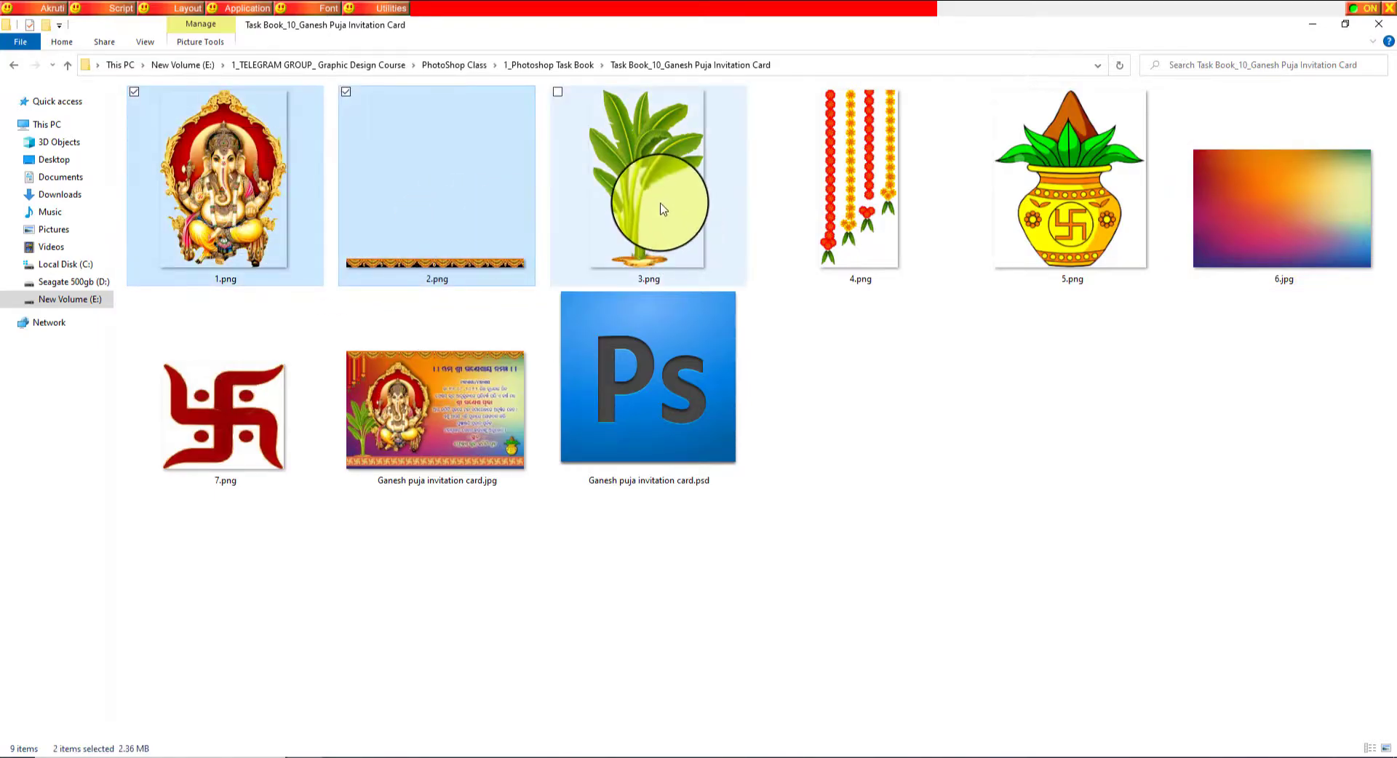
{"action": "left_click", "coordinate": [662, 208], "text": "ctrl"}
{"action": "left_click", "coordinate": [906, 258], "text": "ctrl"}
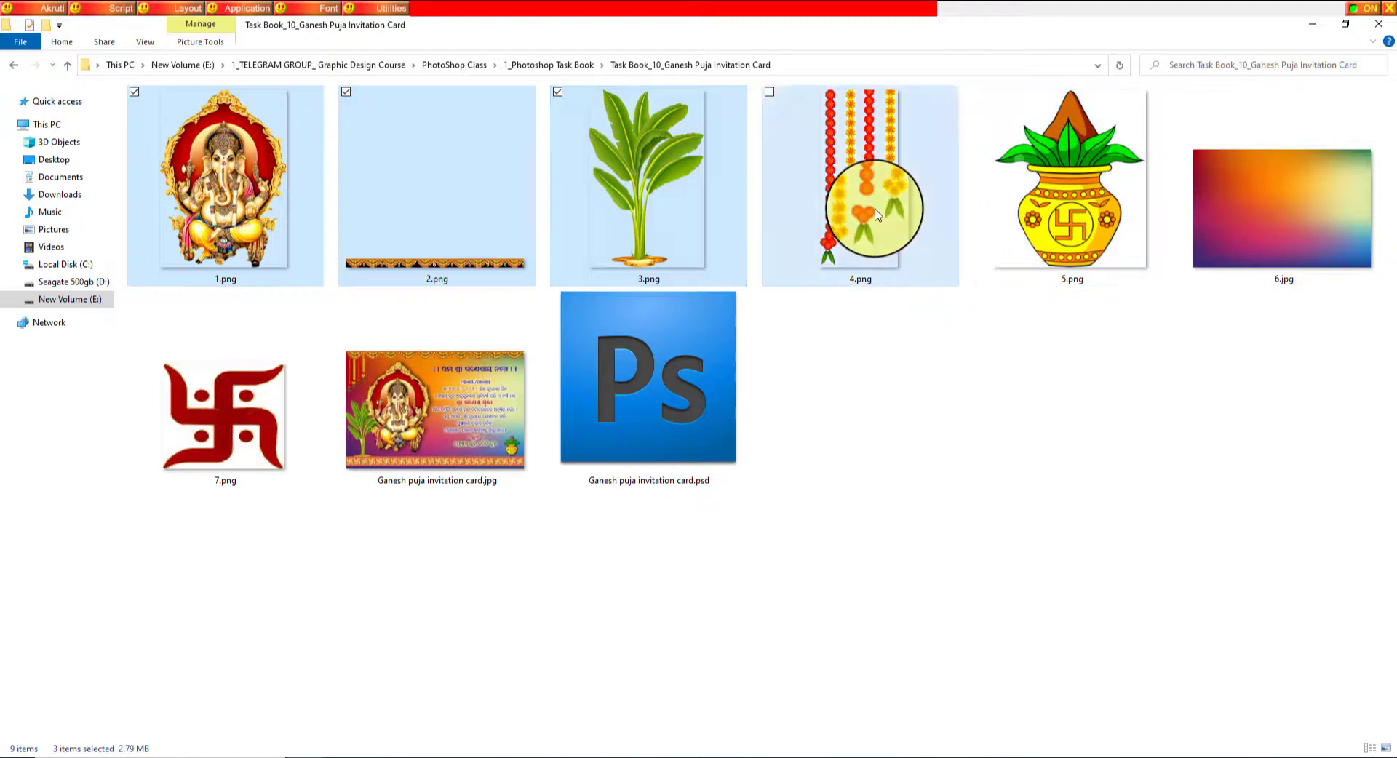
{"action": "left_click", "coordinate": [1059, 251], "text": "ctrl"}
{"action": "left_click", "coordinate": [256, 426], "text": "ctrl"}
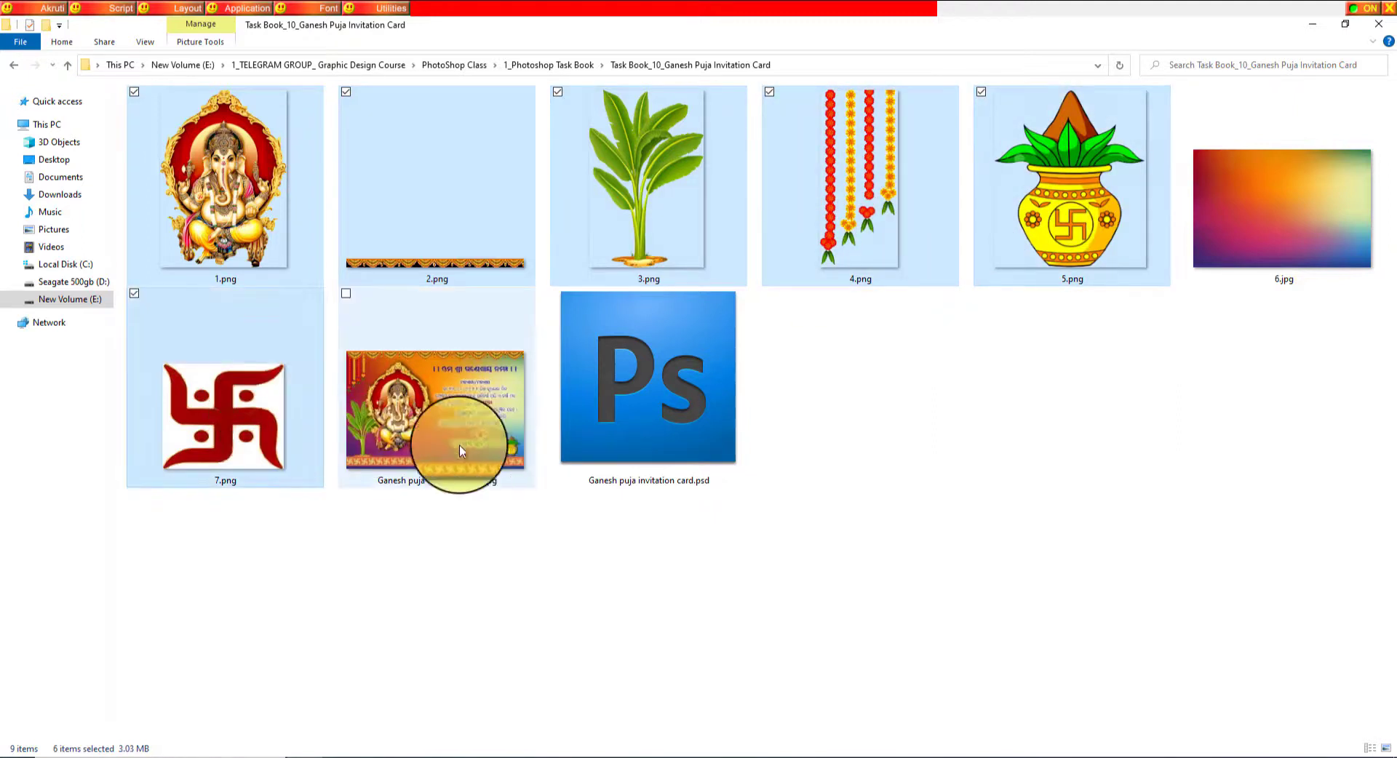
{"action": "mouse_move", "coordinate": [182, 446]}
{"action": "left_mouse_down"}
{"action": "mouse_move", "coordinate": [443, 577]}
{"action": "mouse_move", "coordinate": [583, 313]}
{"action": "left_mouse_up"}
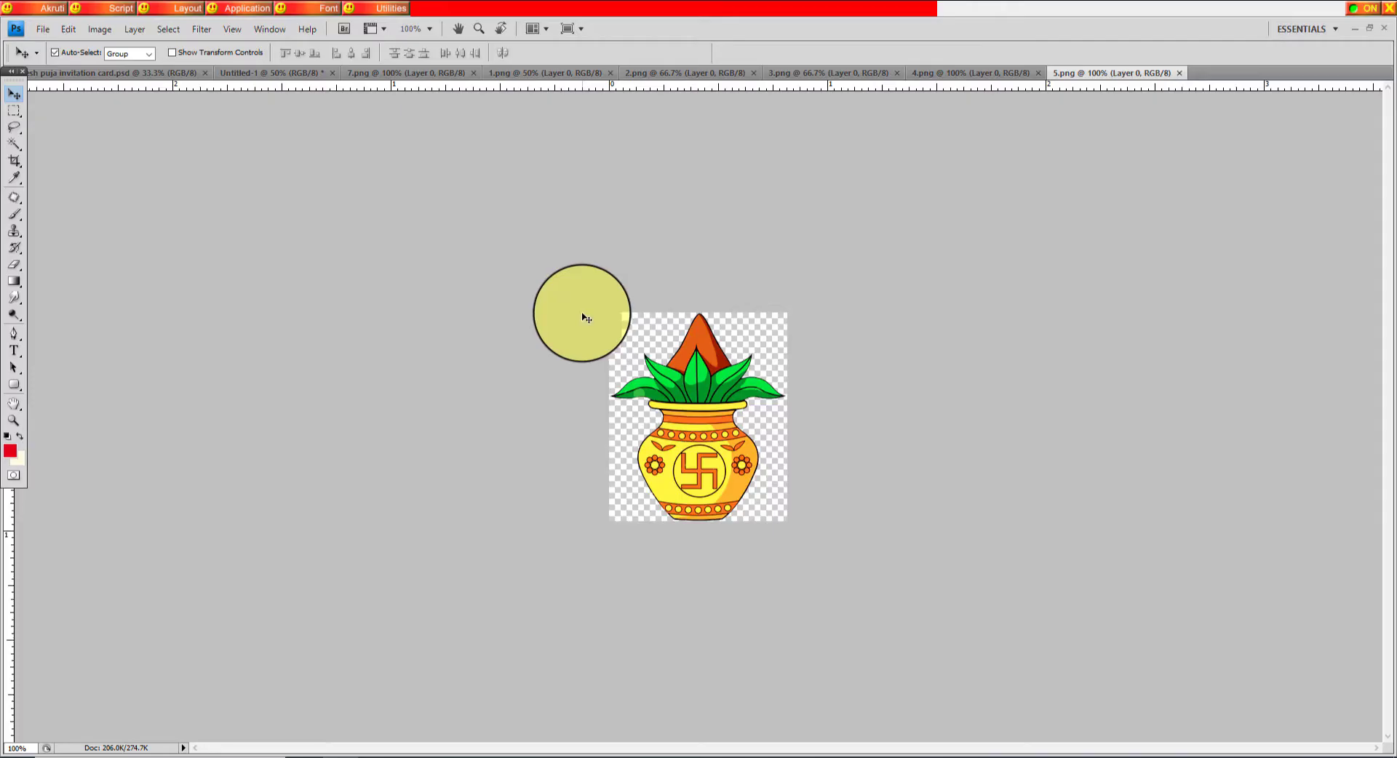
Bring the swastika and Ganesha images onto the card and close their source windows
{"action": "left_click", "coordinate": [256, 74]}
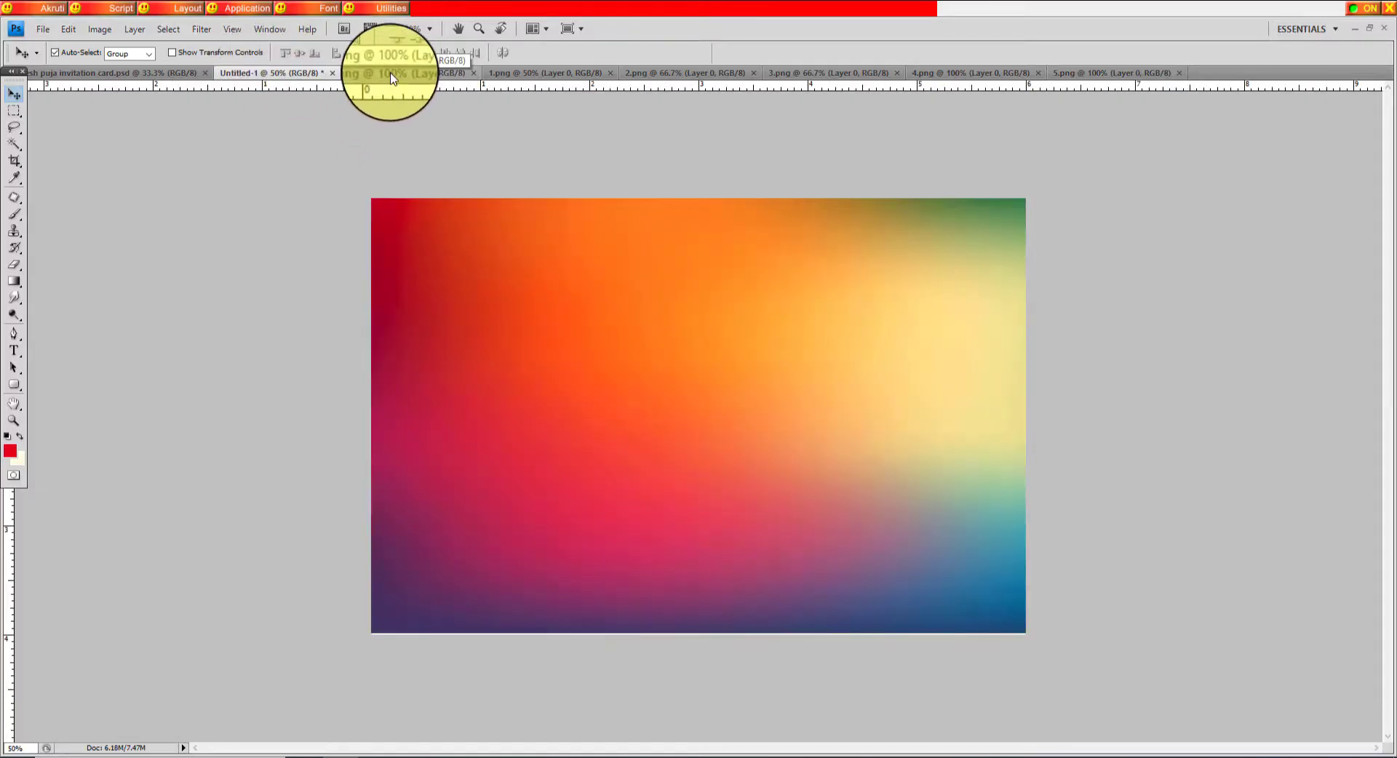
{"action": "mouse_move", "coordinate": [391, 79]}
{"action": "left_mouse_down"}
{"action": "mouse_move", "coordinate": [276, 467]}
{"action": "mouse_move", "coordinate": [837, 358]}
{"action": "mouse_move", "coordinate": [827, 369]}
{"action": "left_mouse_up"}
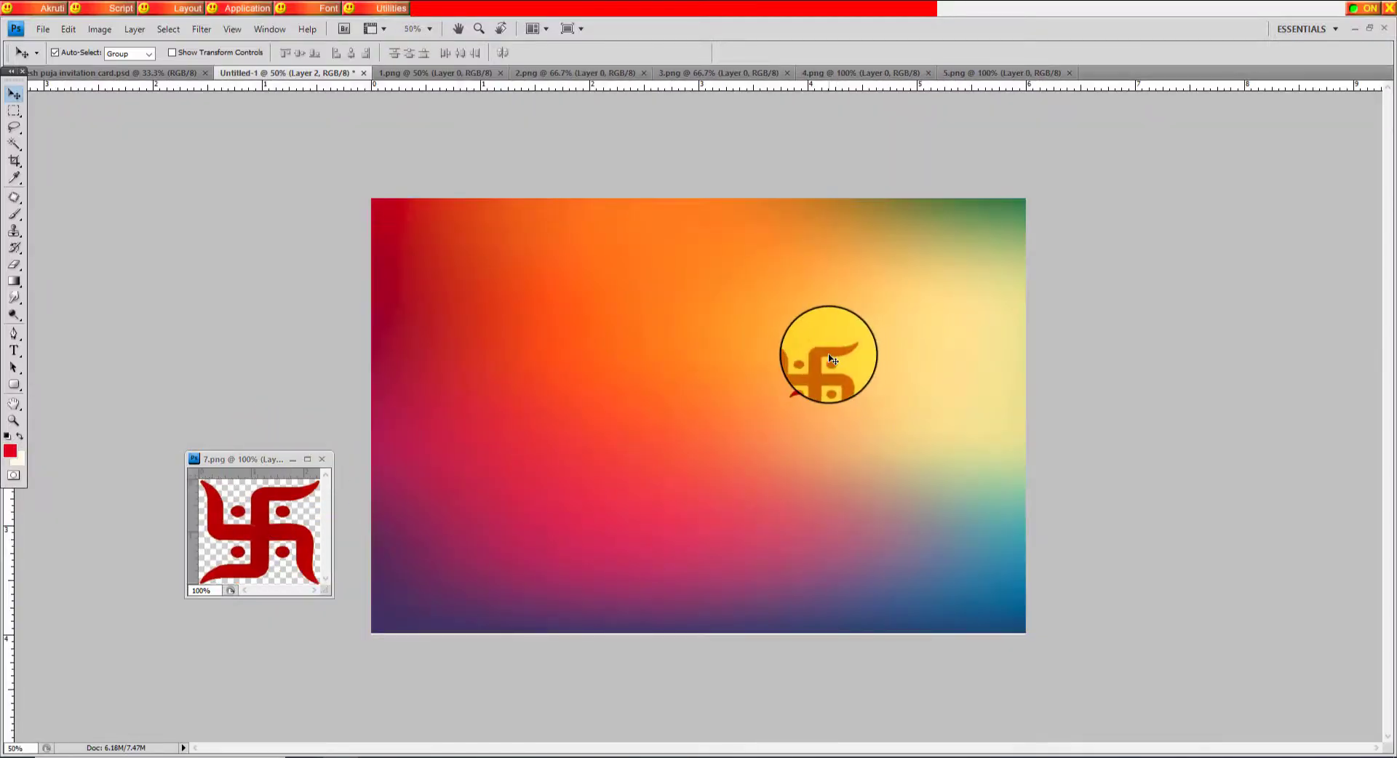
{"action": "left_click", "coordinate": [322, 459]}
{"action": "left_click_drag", "start_coordinate": [407, 73], "coordinate": [141, 330]}
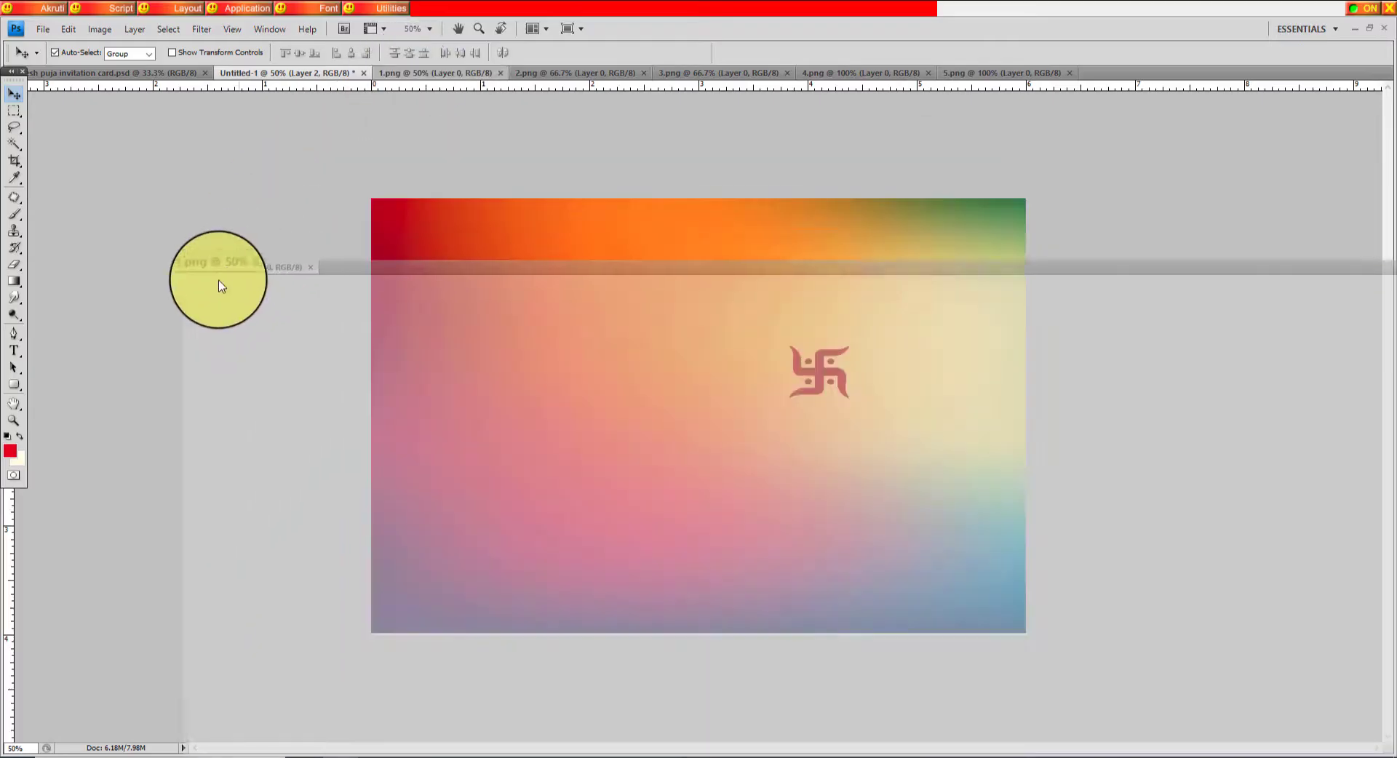
{"action": "left_click_drag", "start_coordinate": [327, 399], "coordinate": [645, 287]}
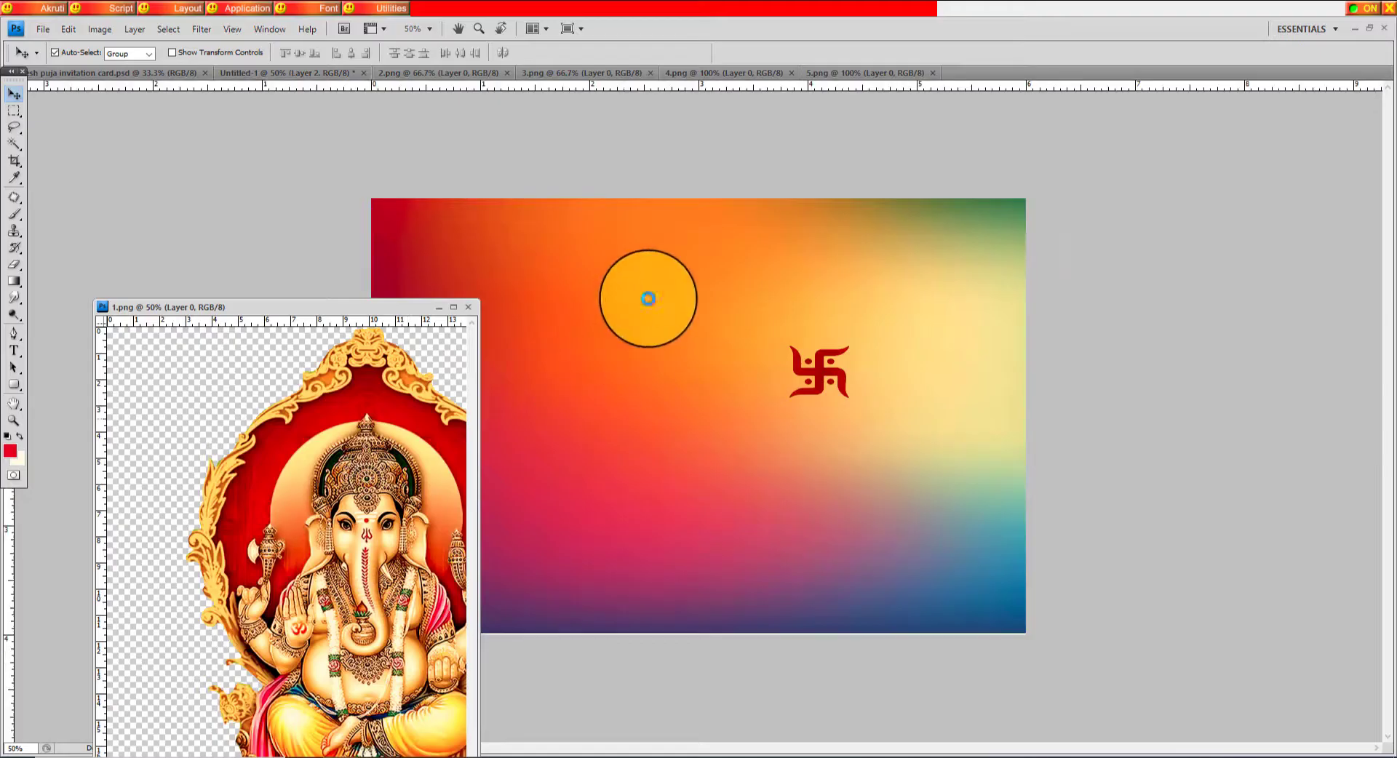
{"action": "left_click", "coordinate": [463, 307]}
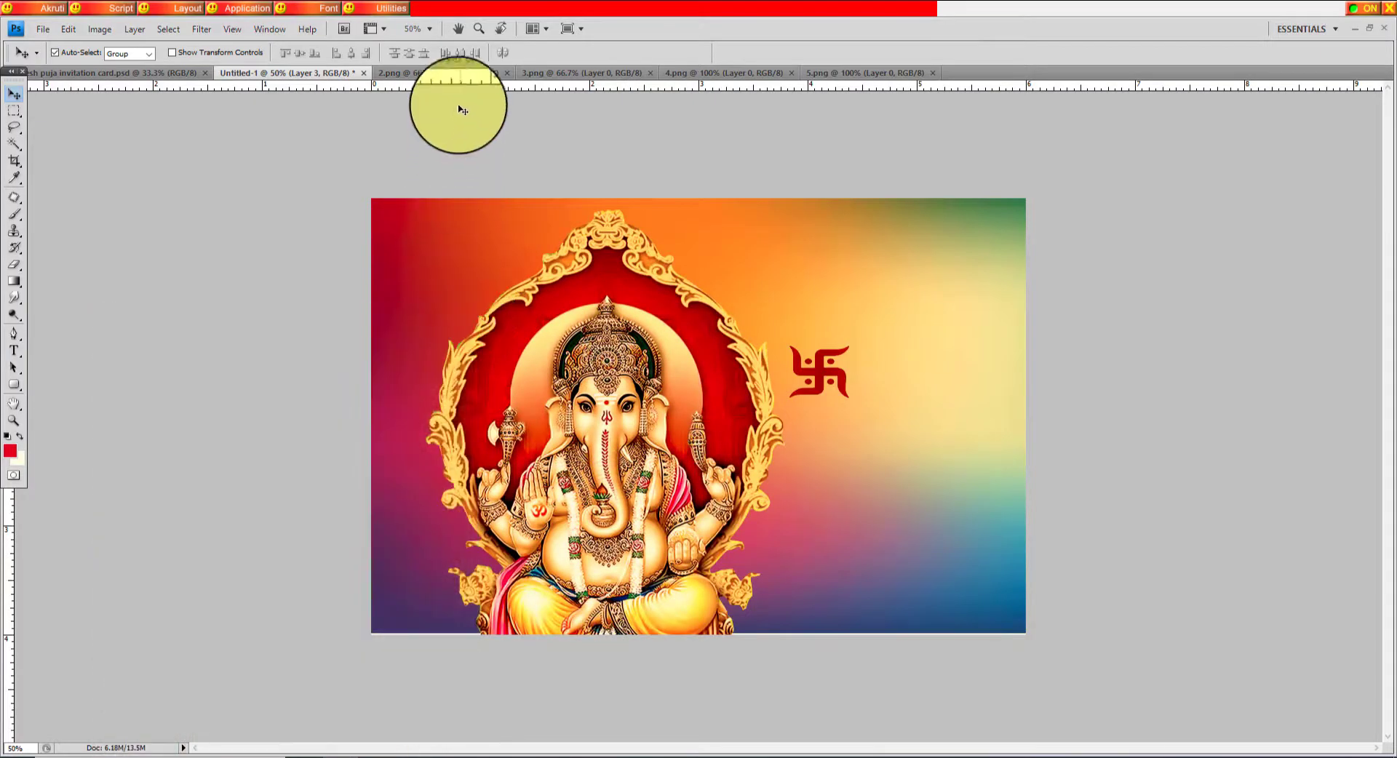
Add the garland border along the top edge and reposition Ganesha
{"action": "mouse_move", "coordinate": [444, 83]}
{"action": "left_mouse_down"}
{"action": "mouse_move", "coordinate": [399, 307]}
{"action": "mouse_move", "coordinate": [309, 553]}
{"action": "mouse_move", "coordinate": [683, 313]}
{"action": "left_mouse_up"}
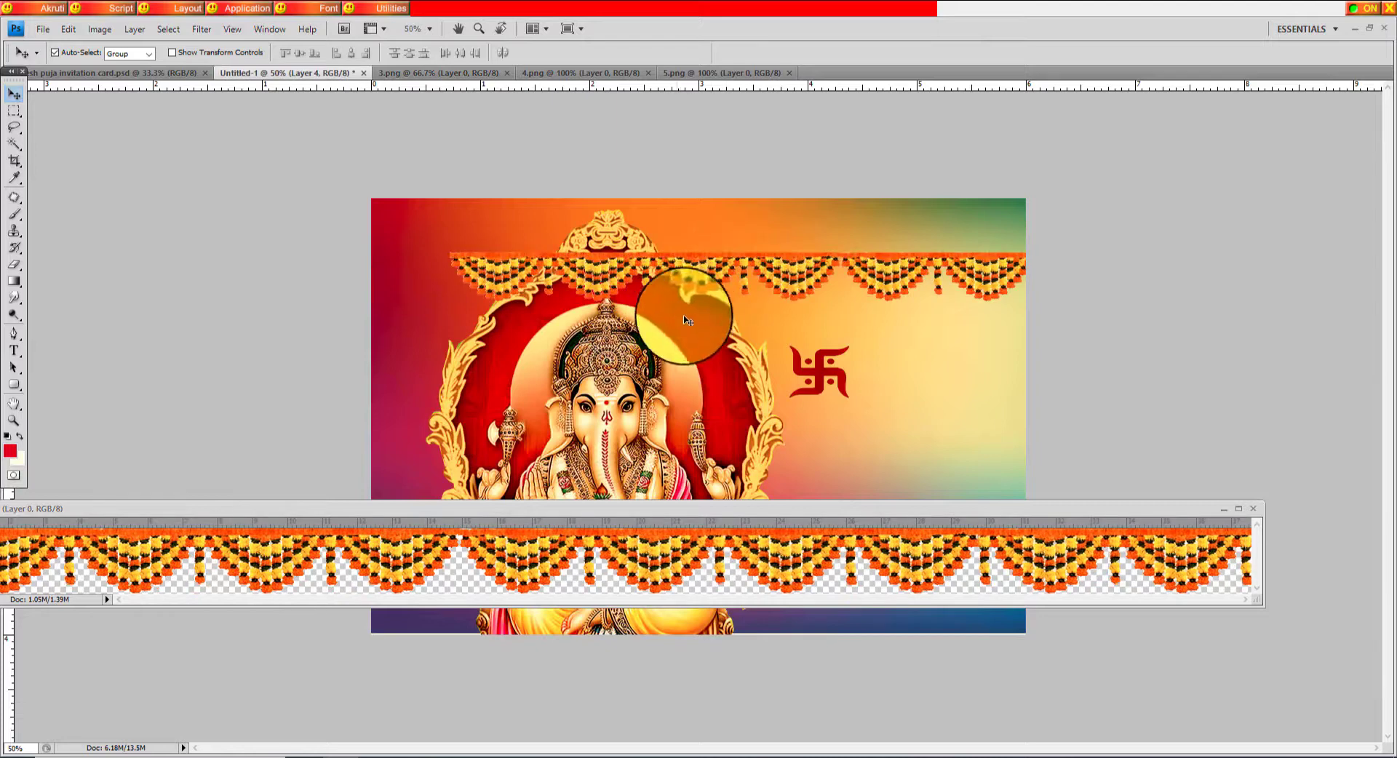
{"action": "left_click_drag", "start_coordinate": [1185, 509], "coordinate": [829, 446]}
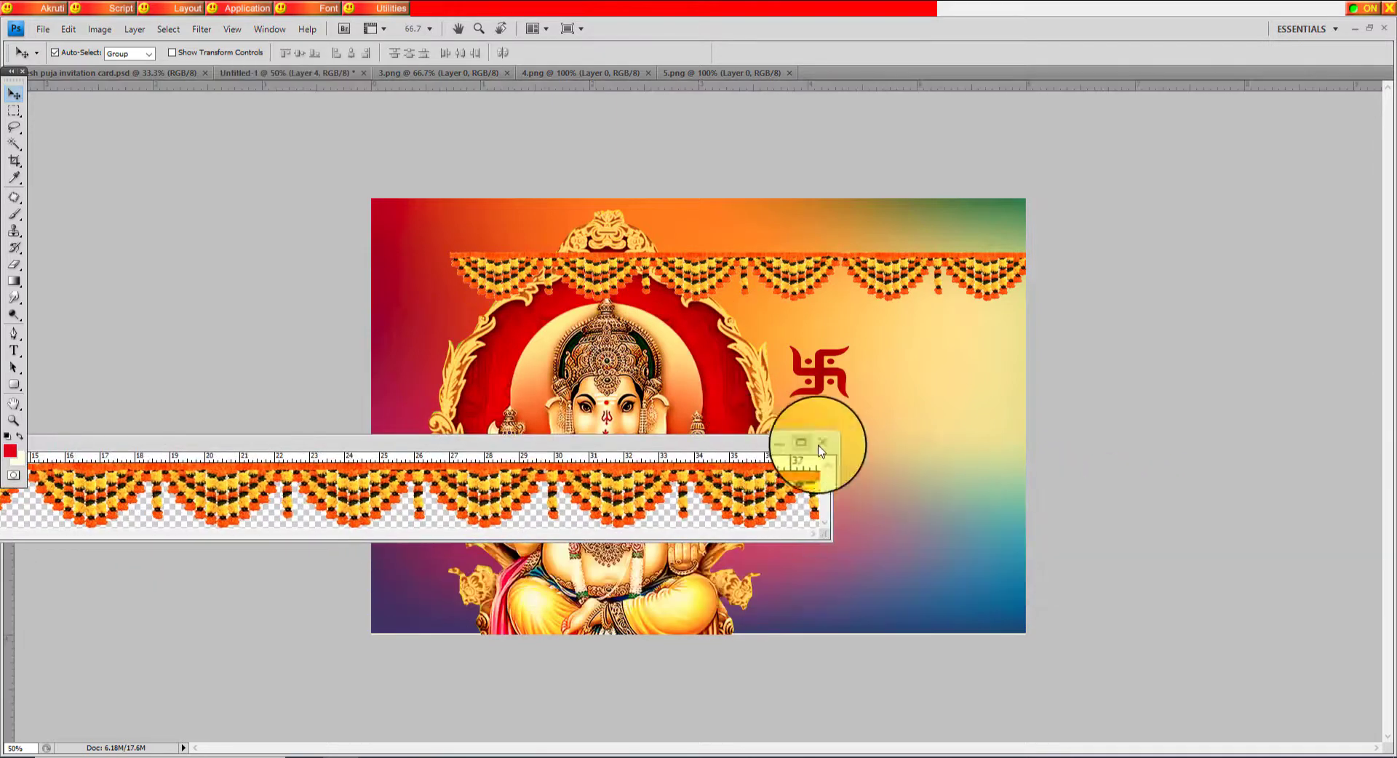
{"action": "left_click", "coordinate": [821, 444]}
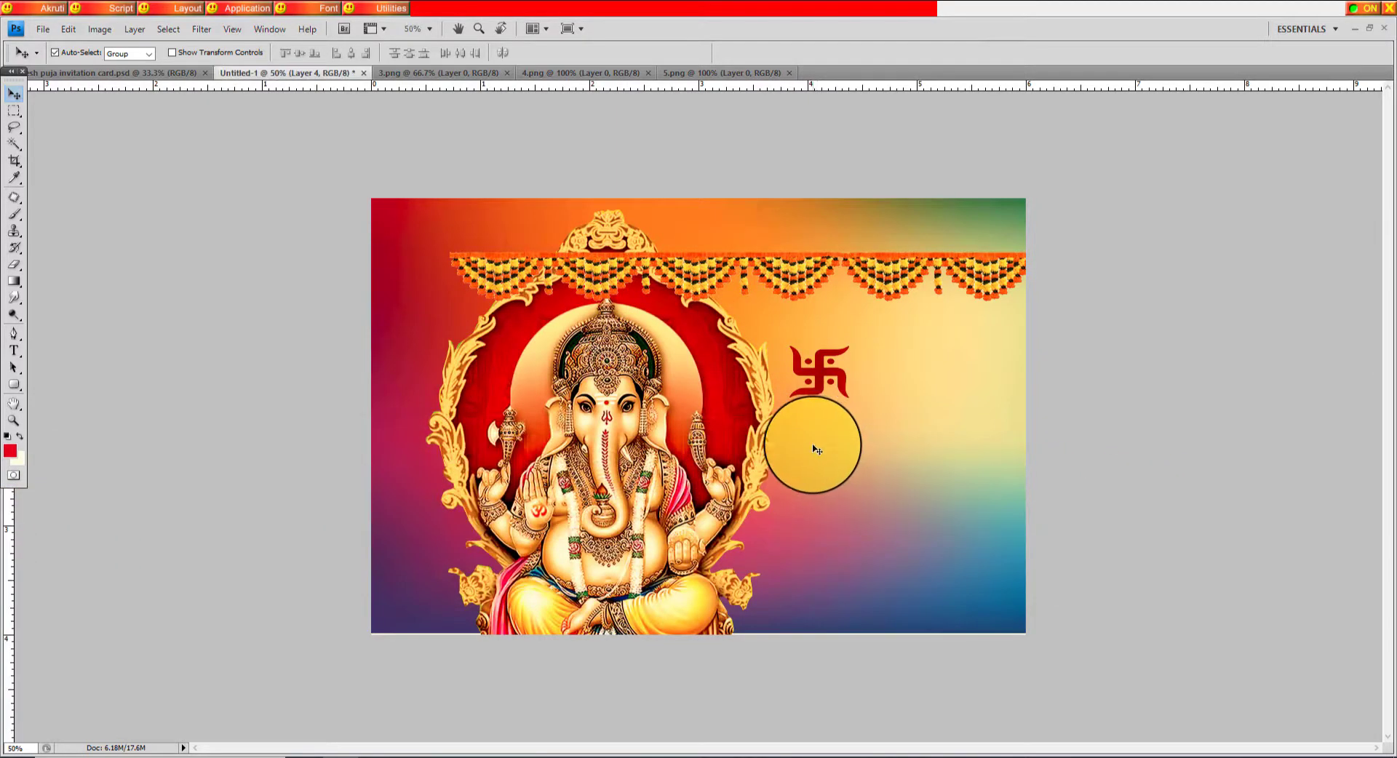
{"action": "mouse_move", "coordinate": [582, 298]}
{"action": "left_mouse_down"}
{"action": "mouse_move", "coordinate": [566, 282]}
{"action": "mouse_move", "coordinate": [545, 306]}
{"action": "left_mouse_up"}
{"action": "left_click_drag", "start_coordinate": [700, 256], "coordinate": [620, 207]}
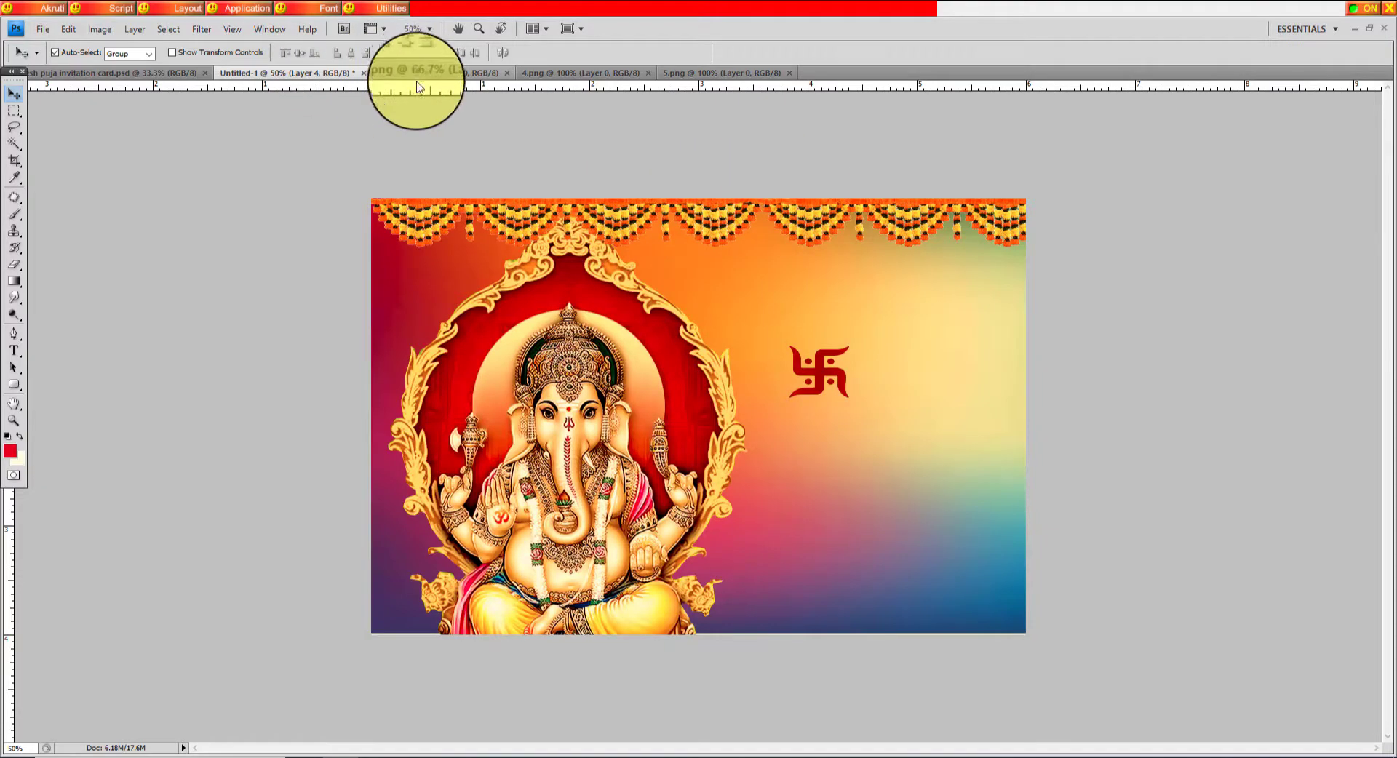
Place the banana plant at right, hanging garlands beside Ganesha, and kalash below
{"action": "left_click_drag", "start_coordinate": [417, 78], "coordinate": [240, 406]}
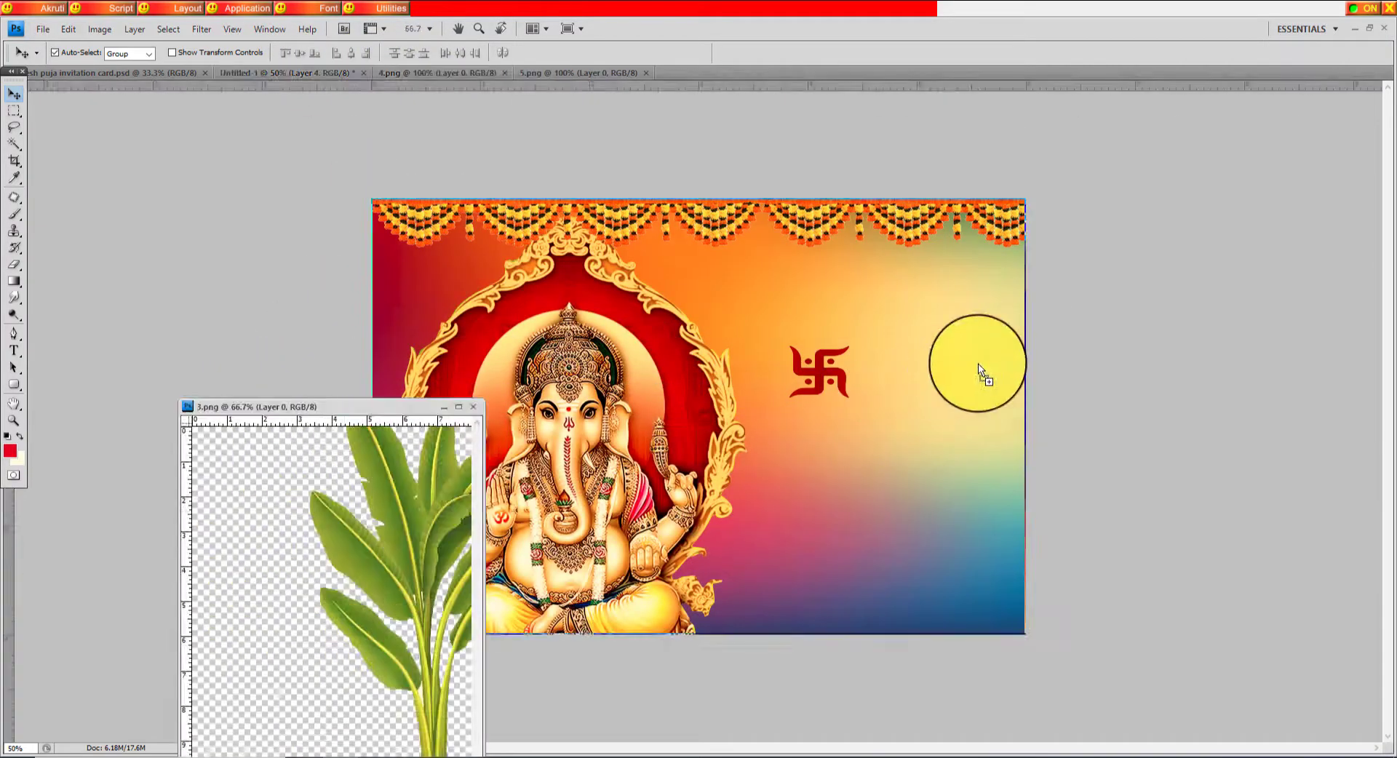
{"action": "left_click_drag", "start_coordinate": [361, 511], "coordinate": [936, 374]}
{"action": "left_click", "coordinate": [475, 413]}
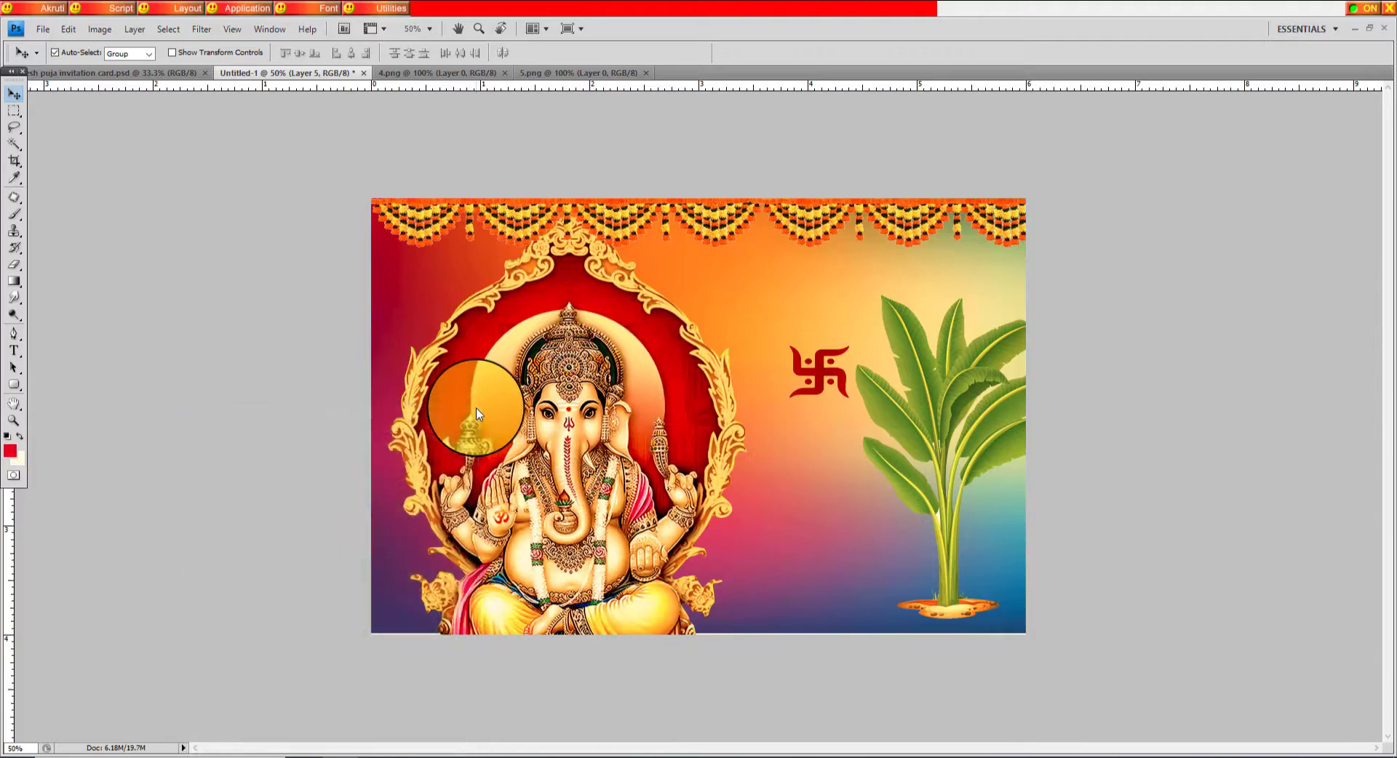
{"action": "left_click_drag", "start_coordinate": [458, 73], "coordinate": [233, 381]}
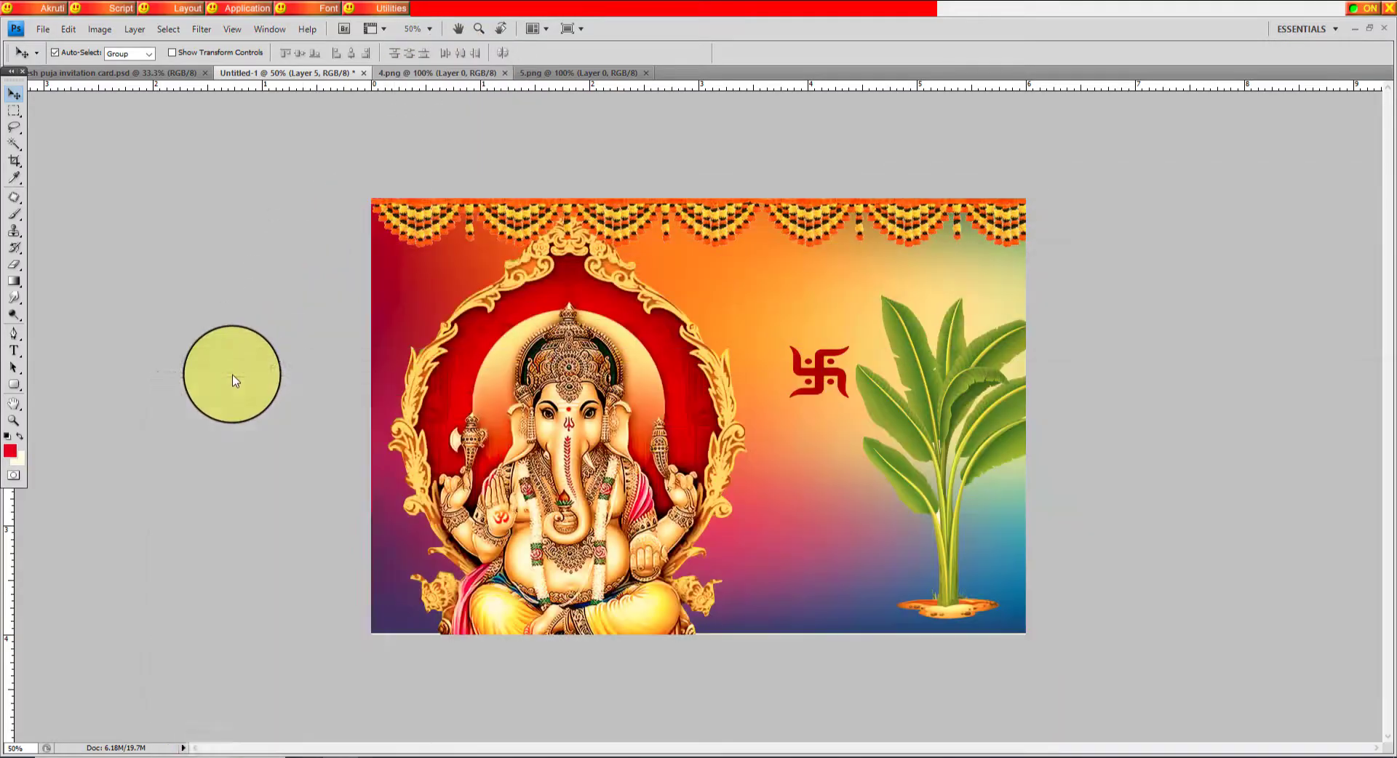
{"action": "left_click_drag", "start_coordinate": [756, 297], "coordinate": [756, 297]}
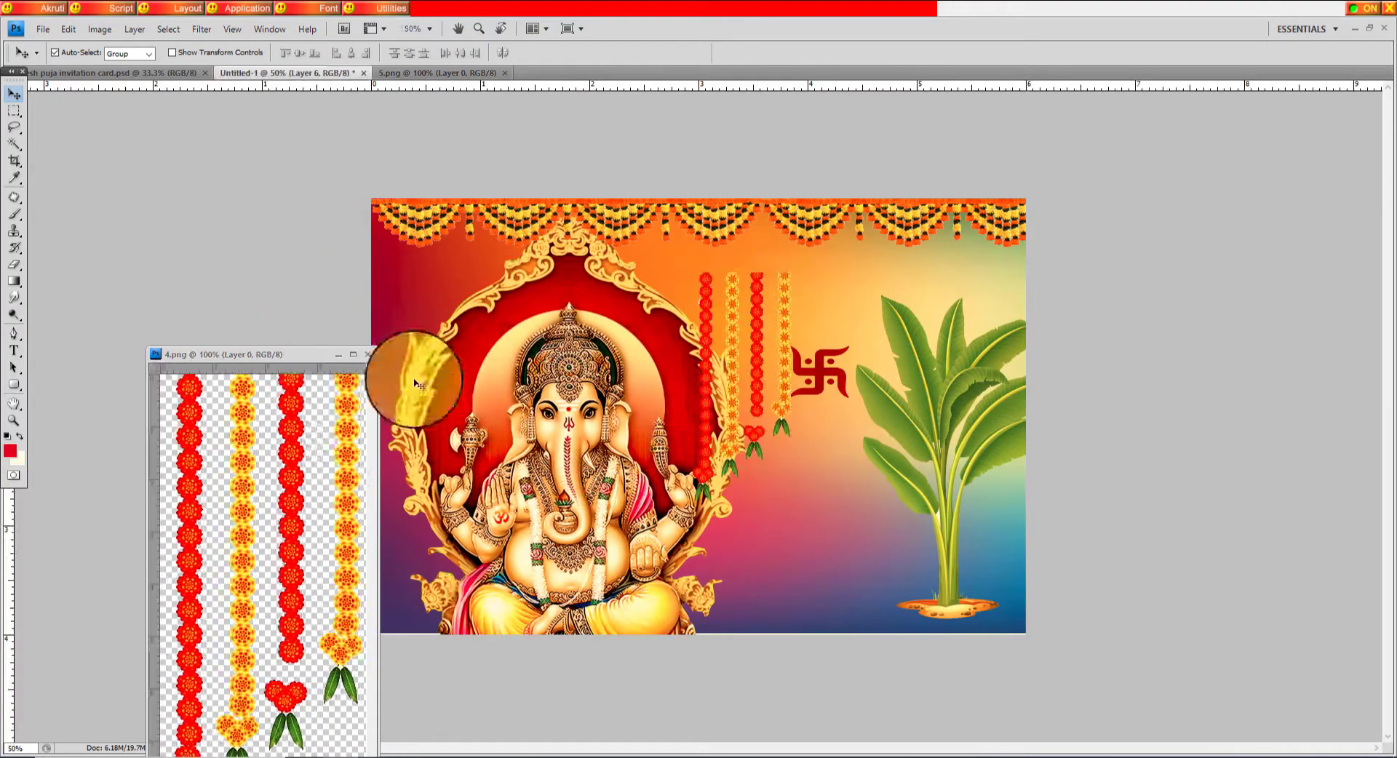
{"action": "left_click", "coordinate": [367, 354]}
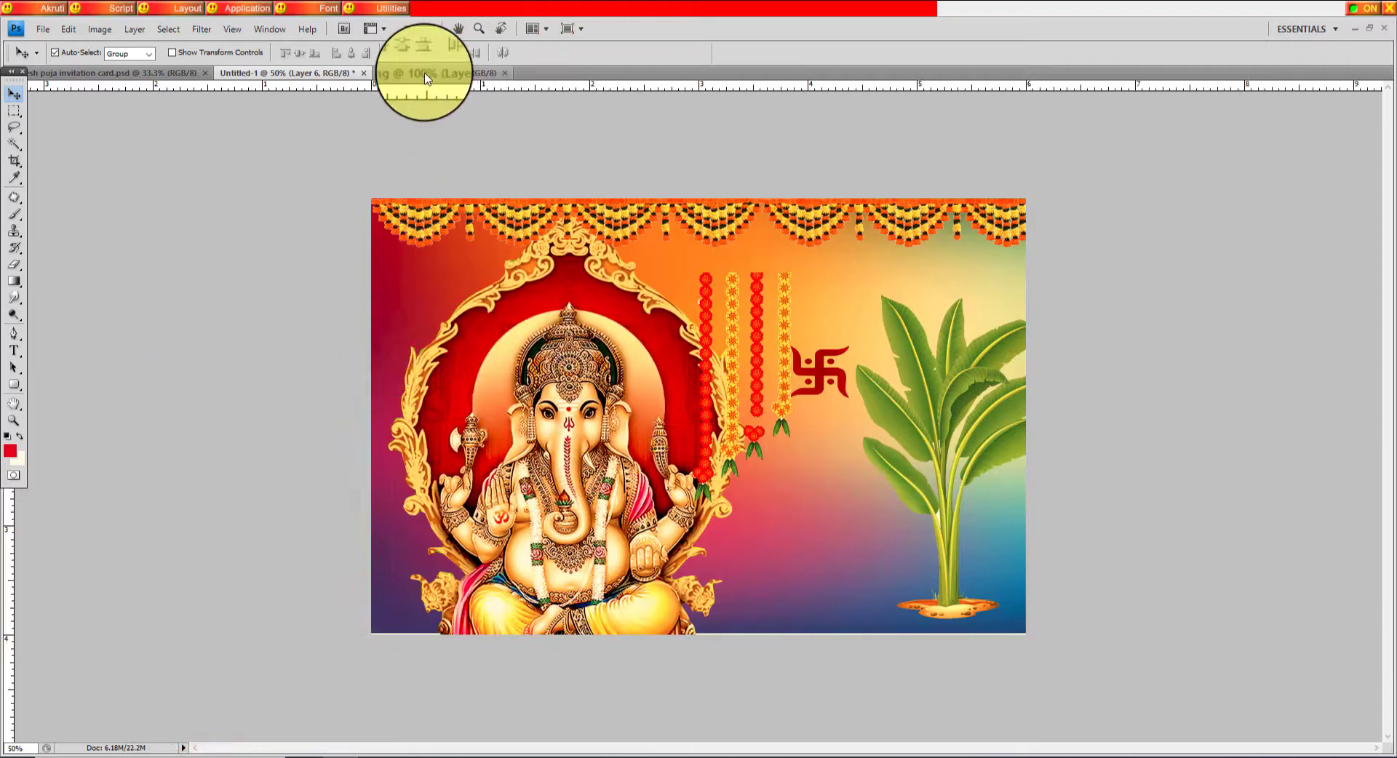
{"action": "left_click_drag", "start_coordinate": [397, 73], "coordinate": [204, 306]}
{"action": "left_click_drag", "start_coordinate": [251, 452], "coordinate": [815, 495]}
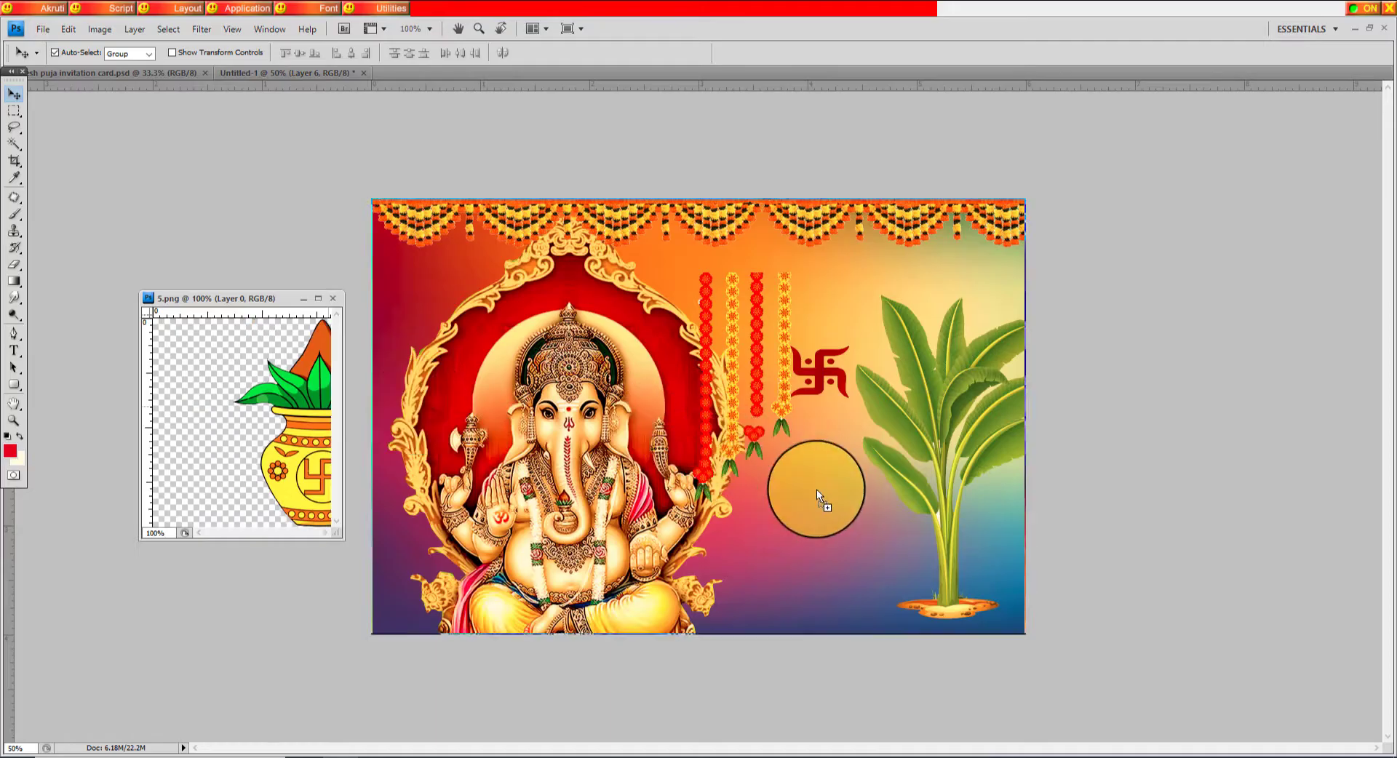
{"action": "left_click", "coordinate": [345, 297]}
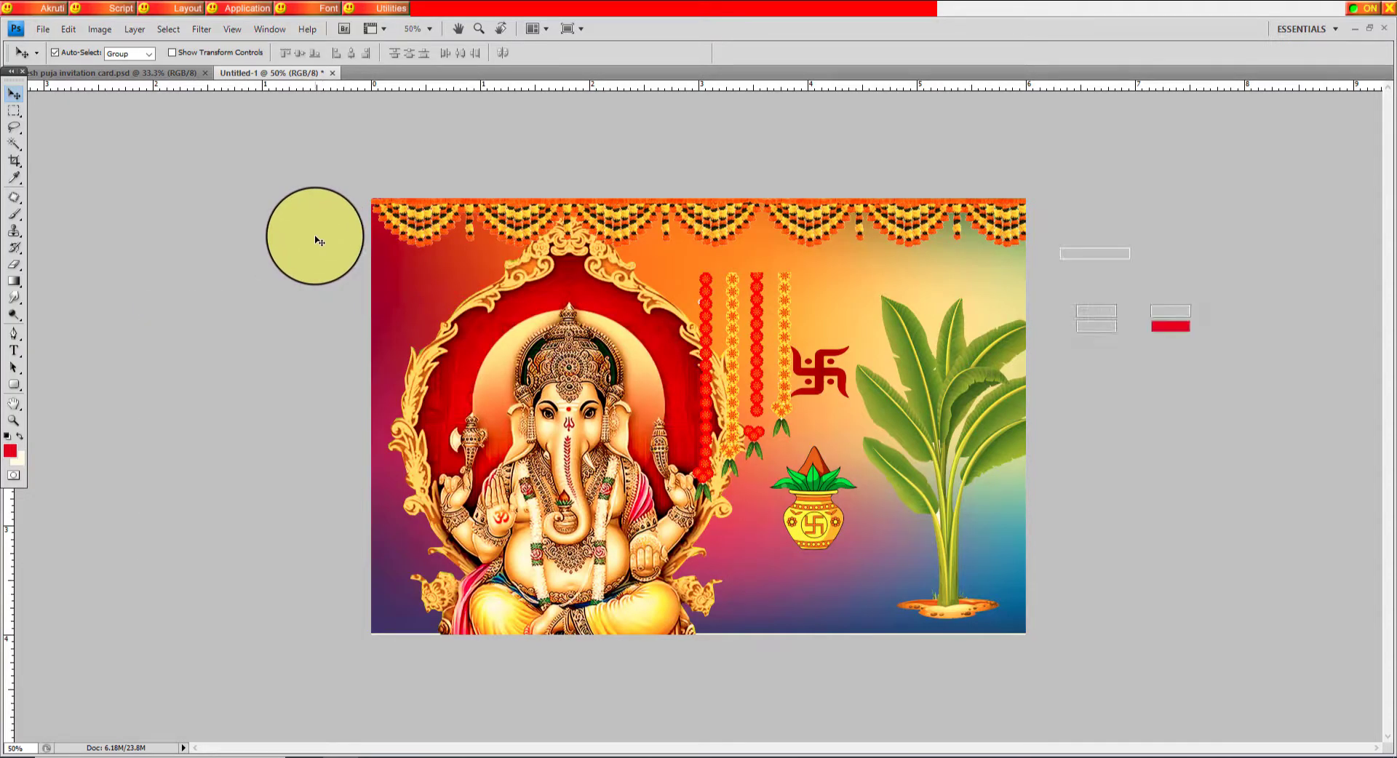
Restore the panels, move the Layers panel right, and close the colour and character panels
{"action": "key", "text": "Tab"}
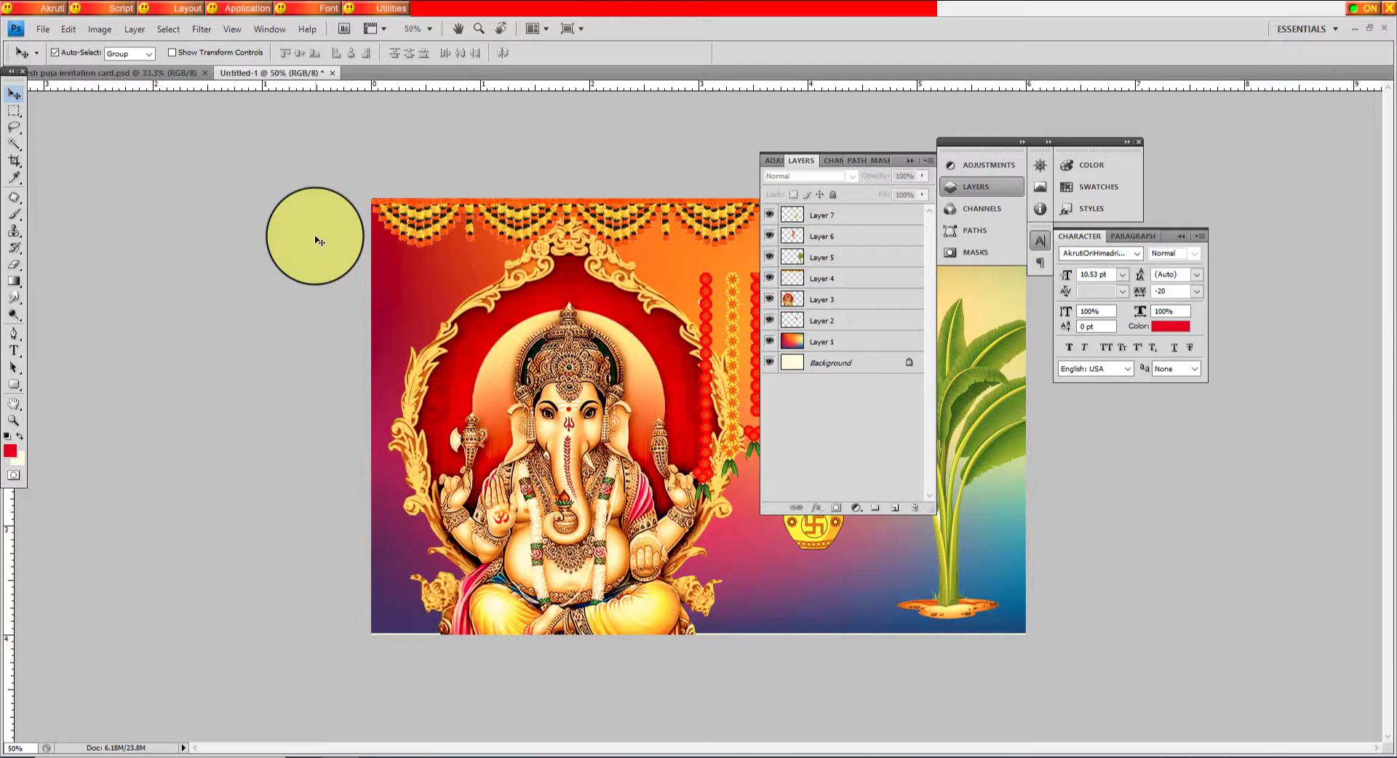
{"action": "left_click_drag", "start_coordinate": [315, 240], "coordinate": [309, 264]}
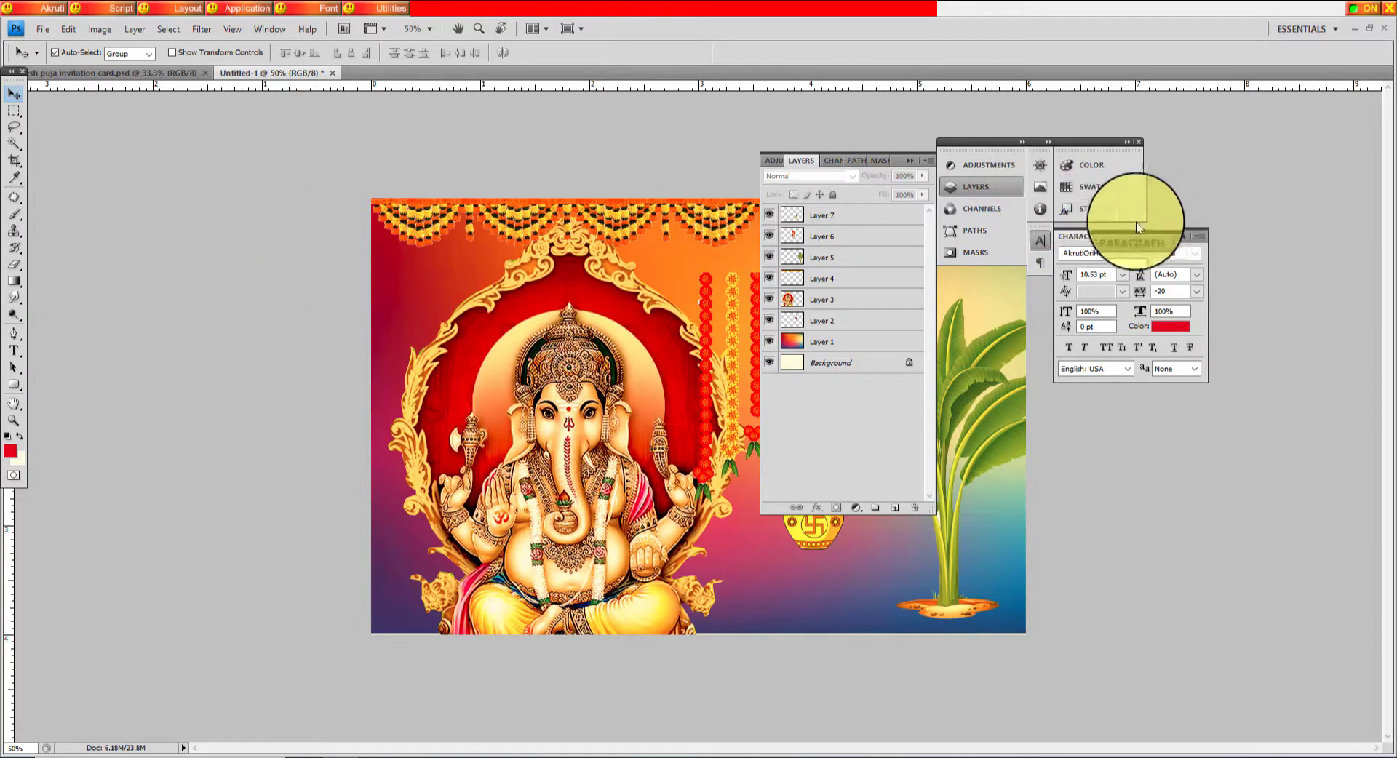
{"action": "left_click_drag", "start_coordinate": [904, 161], "coordinate": [1237, 192]}
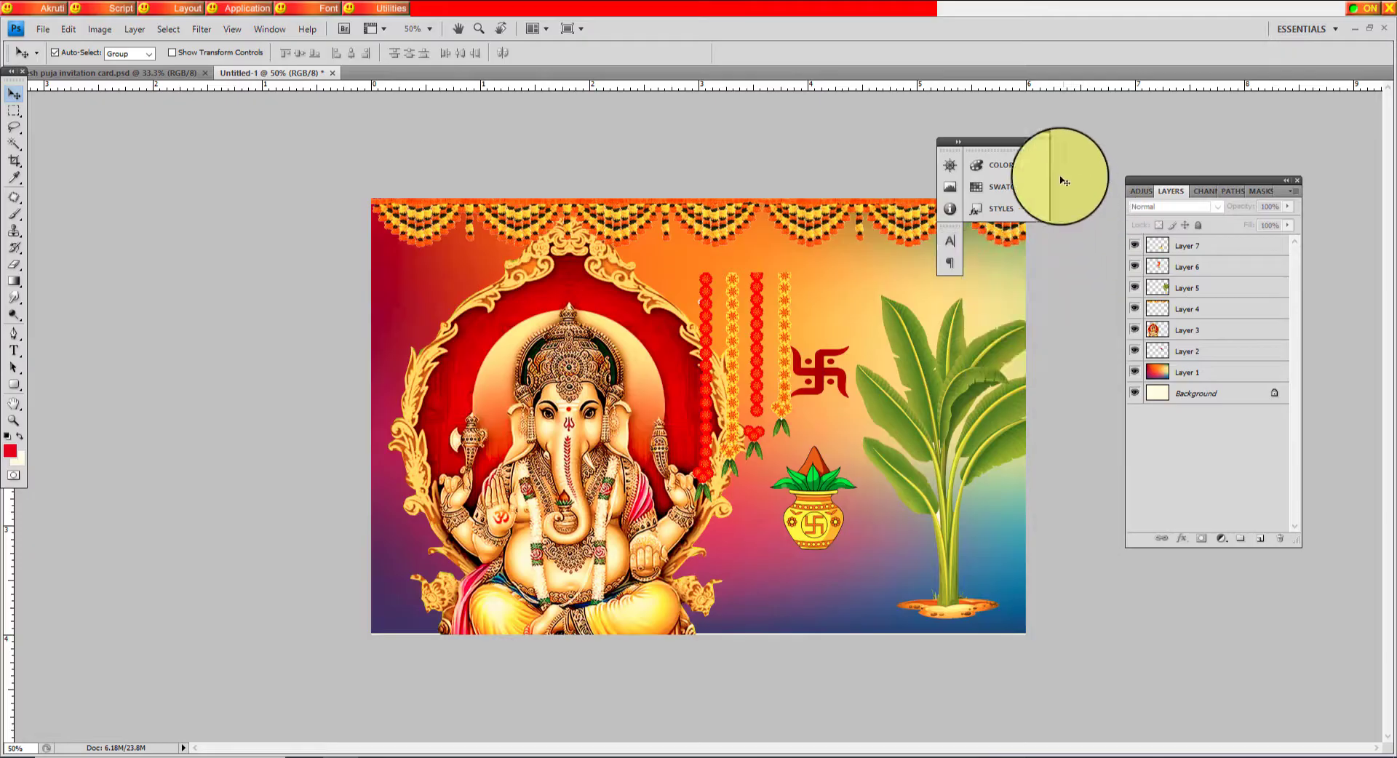
{"action": "left_click", "coordinate": [1053, 139]}
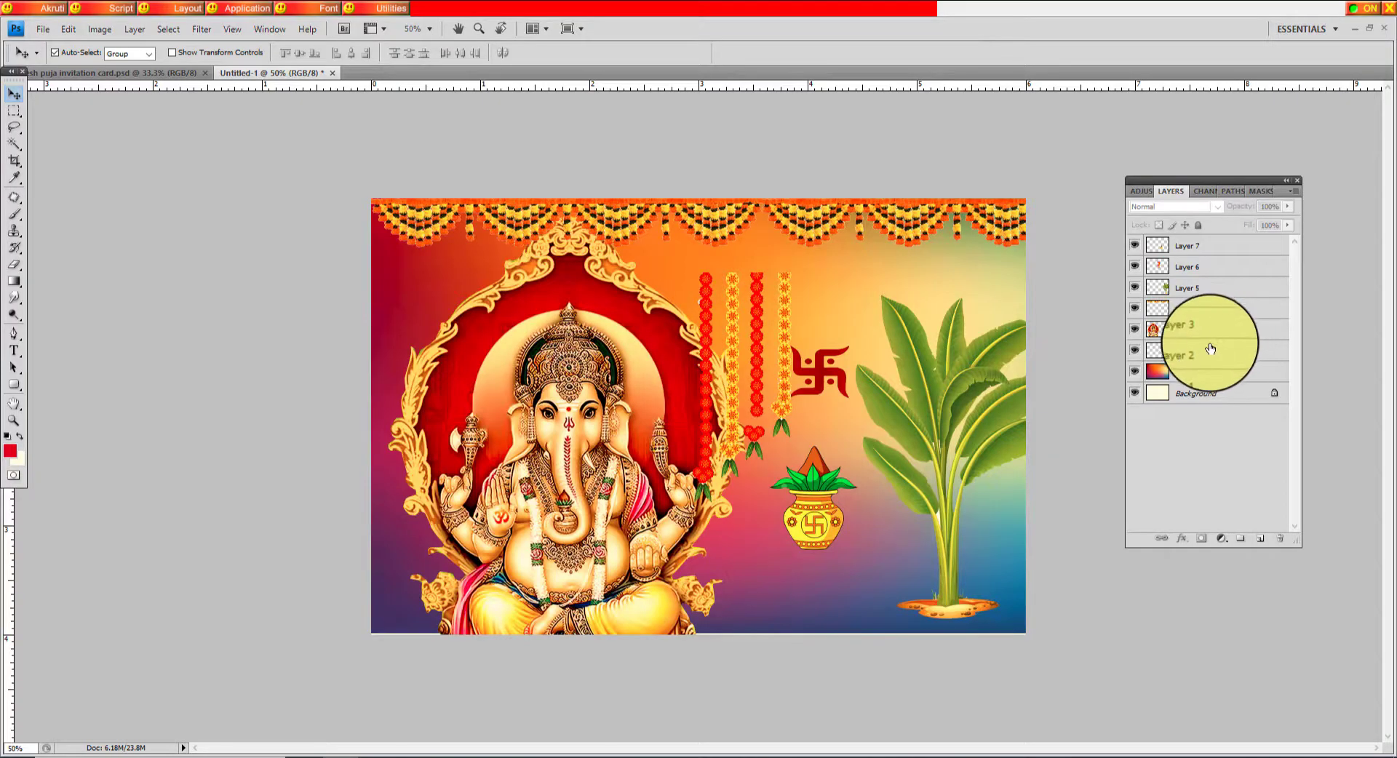
Toggle each layer's eye icon off and back on so all seven layers show
{"action": "left_click", "coordinate": [1133, 376]}
{"action": "left_click", "coordinate": [1135, 351]}
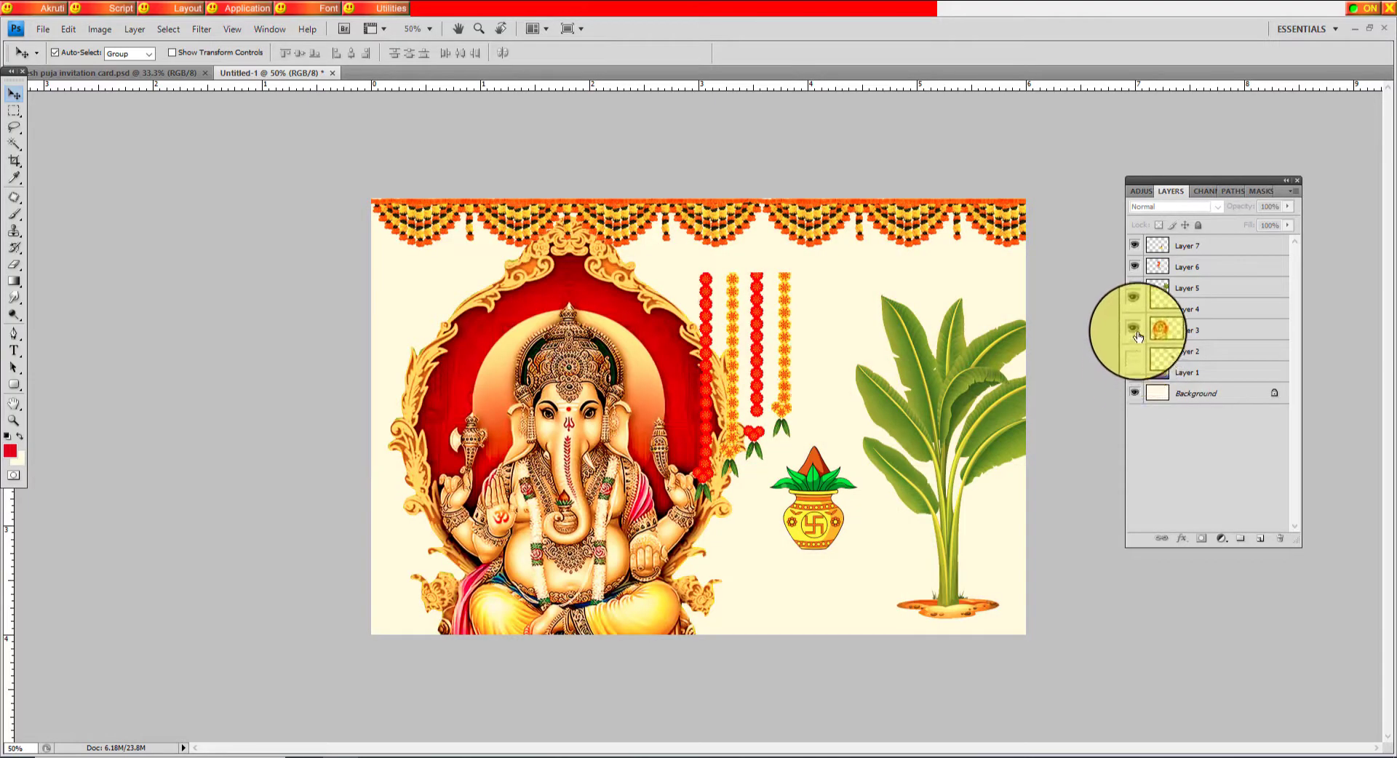
{"action": "left_click", "coordinate": [1134, 330]}
{"action": "left_click", "coordinate": [1134, 310]}
{"action": "left_click", "coordinate": [1136, 288]}
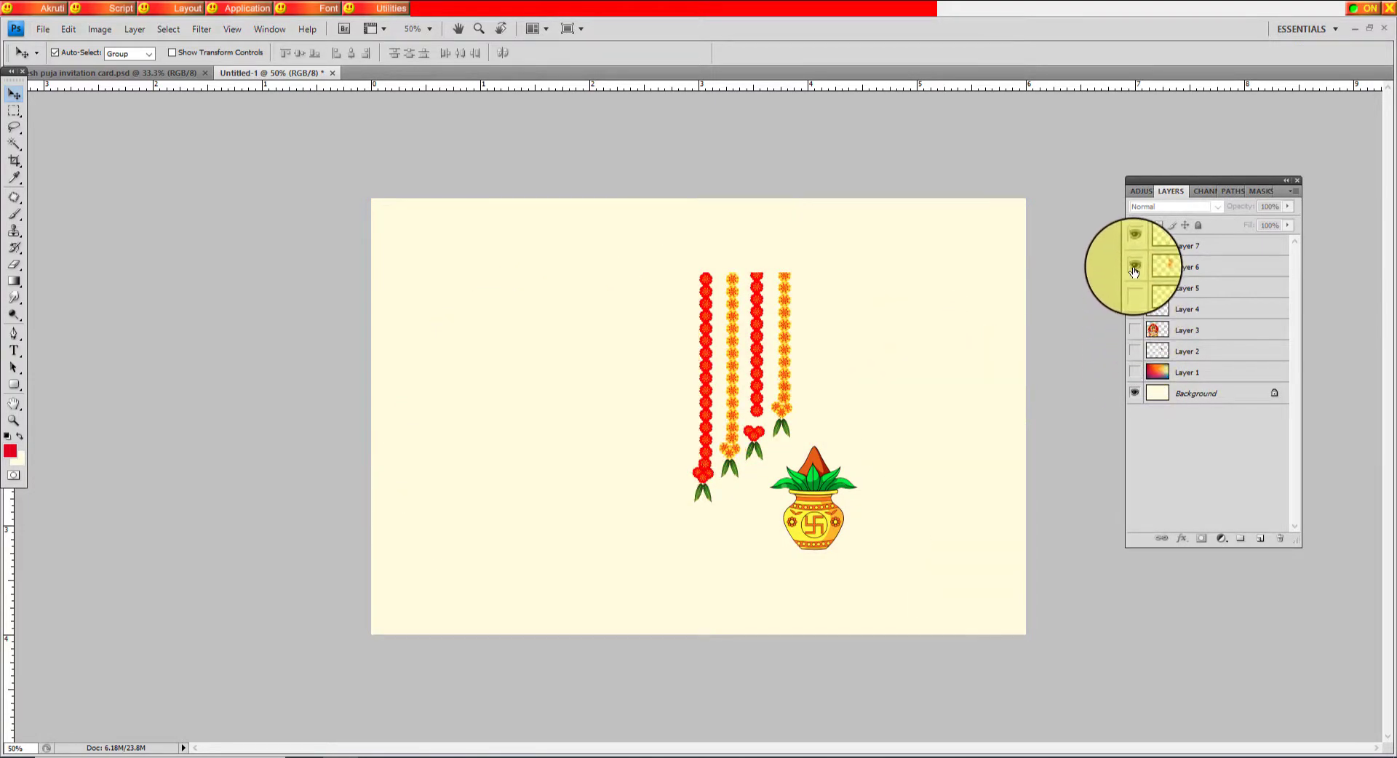
{"action": "left_click", "coordinate": [1135, 267]}
{"action": "left_click", "coordinate": [1136, 247]}
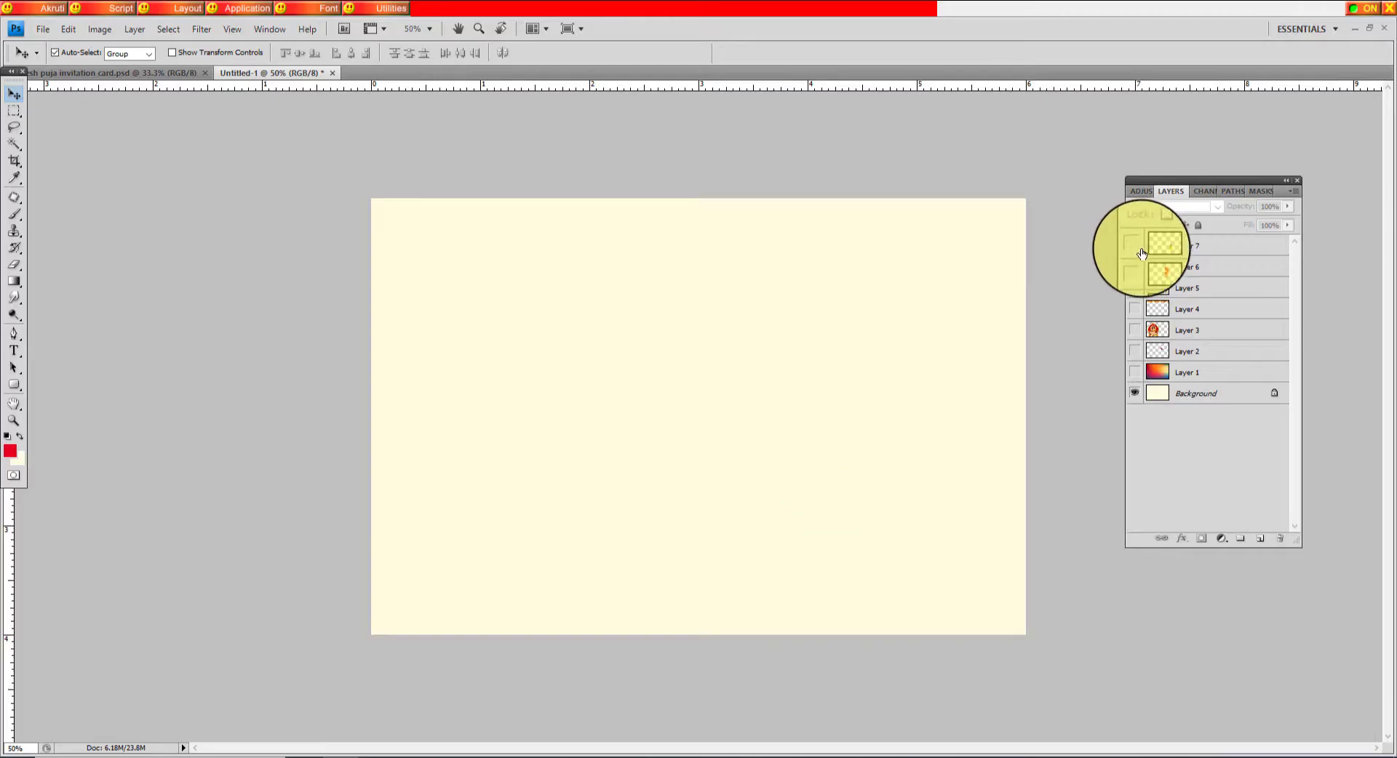
{"action": "left_click", "coordinate": [1136, 247]}
{"action": "left_click", "coordinate": [1135, 267]}
{"action": "left_click", "coordinate": [1135, 288]}
{"action": "left_click", "coordinate": [1064, 445]}
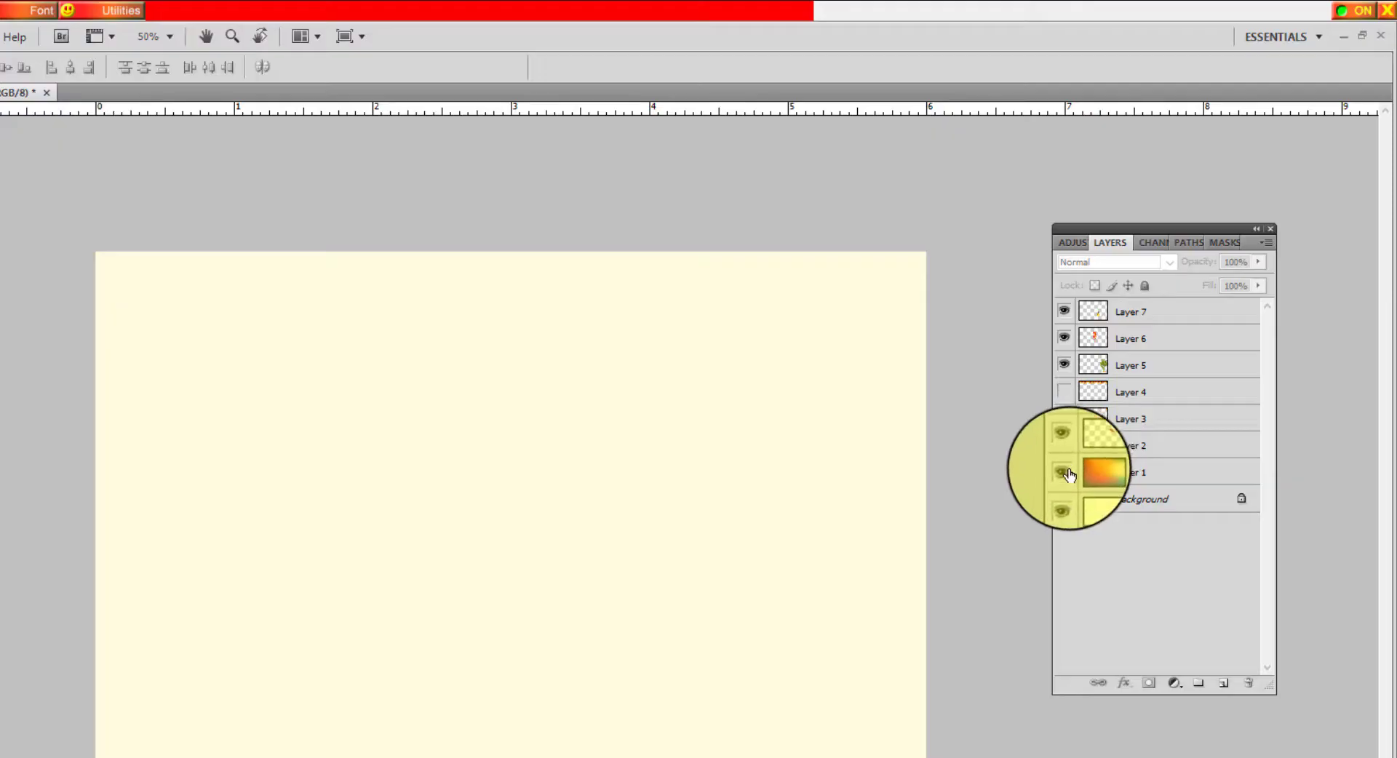
{"action": "left_click", "coordinate": [1064, 472]}
{"action": "left_click", "coordinate": [1063, 418]}
{"action": "left_click", "coordinate": [1064, 391]}
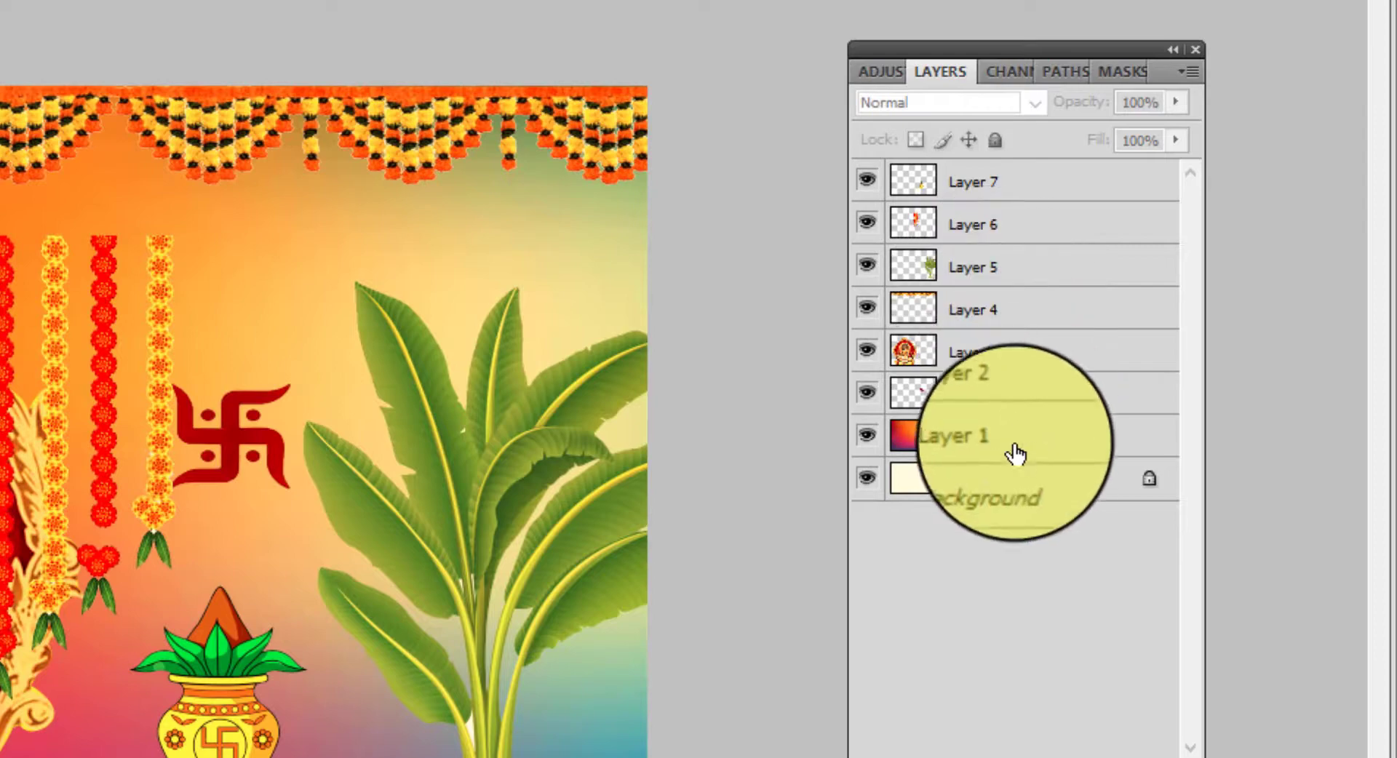
Rename Layer 1 to BG and Layer 3 to Ganesh in the Layers panel
{"action": "double_click", "coordinate": [974, 443]}
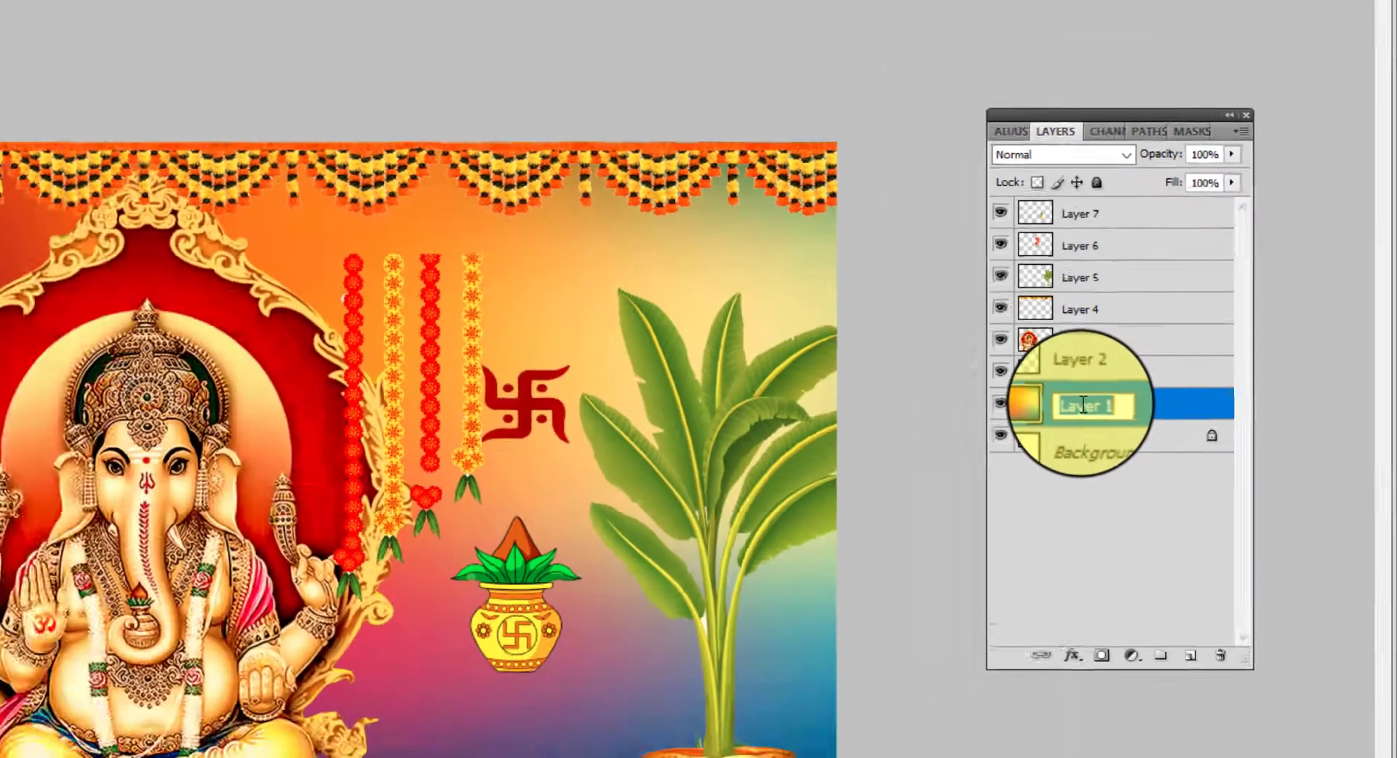
{"action": "type", "text": "BG"}
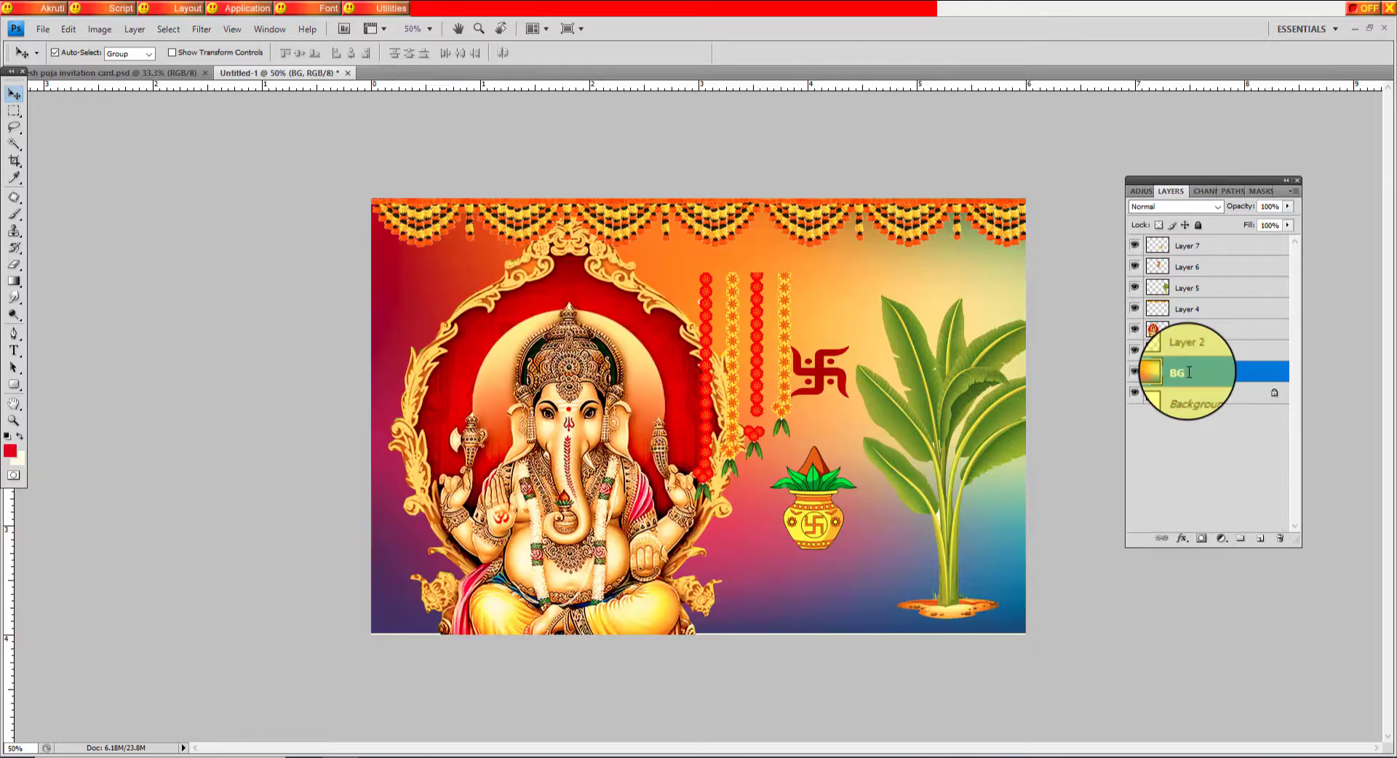
{"action": "key", "text": "Return"}
{"action": "right_click", "coordinate": [576, 379]}
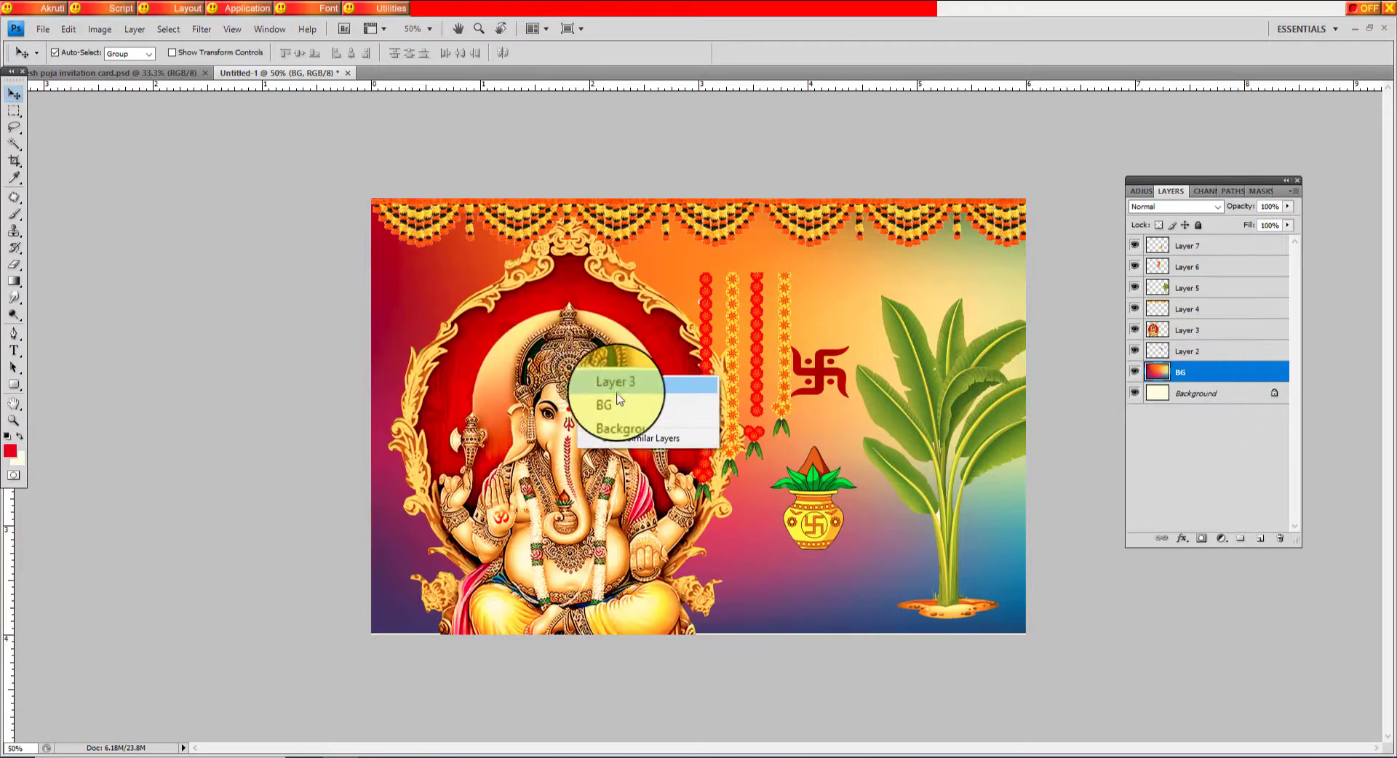
{"action": "left_click", "coordinate": [612, 385]}
{"action": "double_click", "coordinate": [1152, 355]}
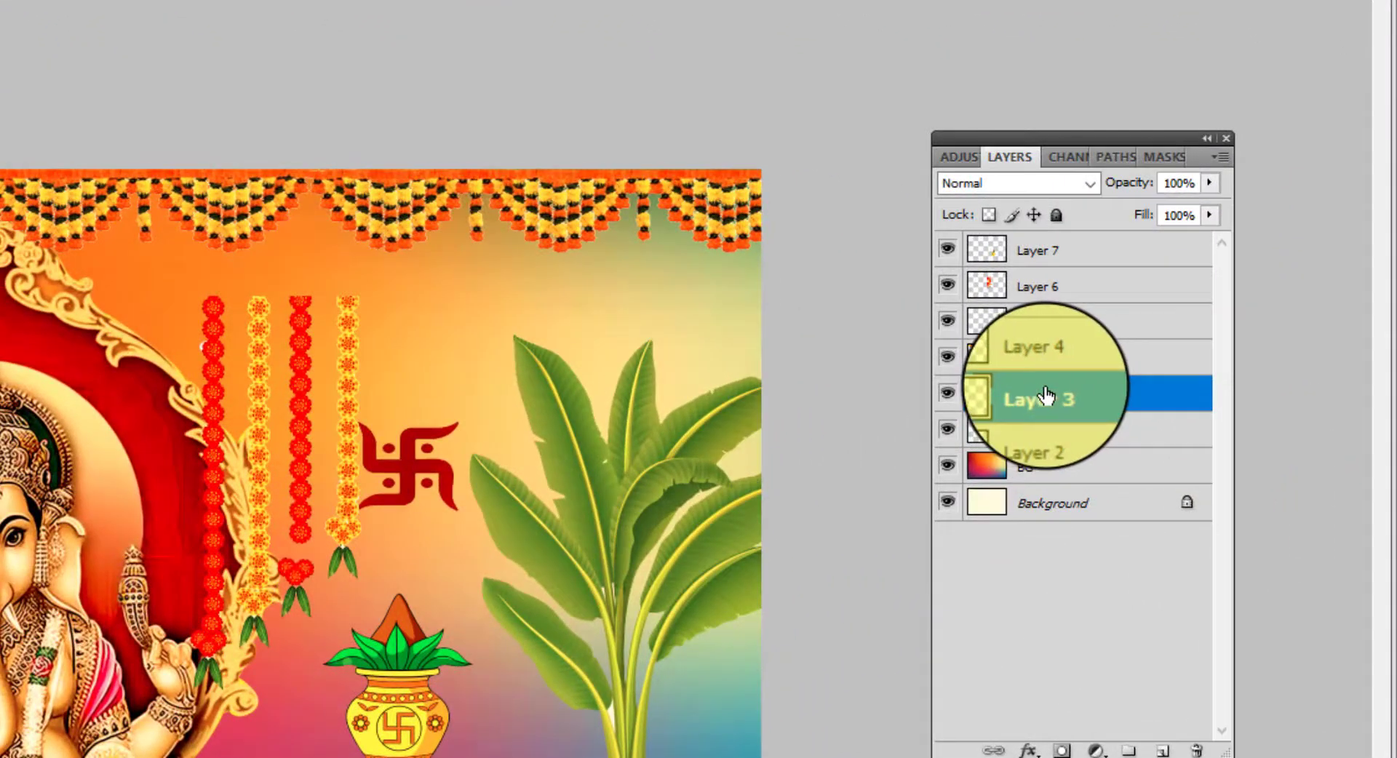
{"action": "type", "text": "Ganesh"}
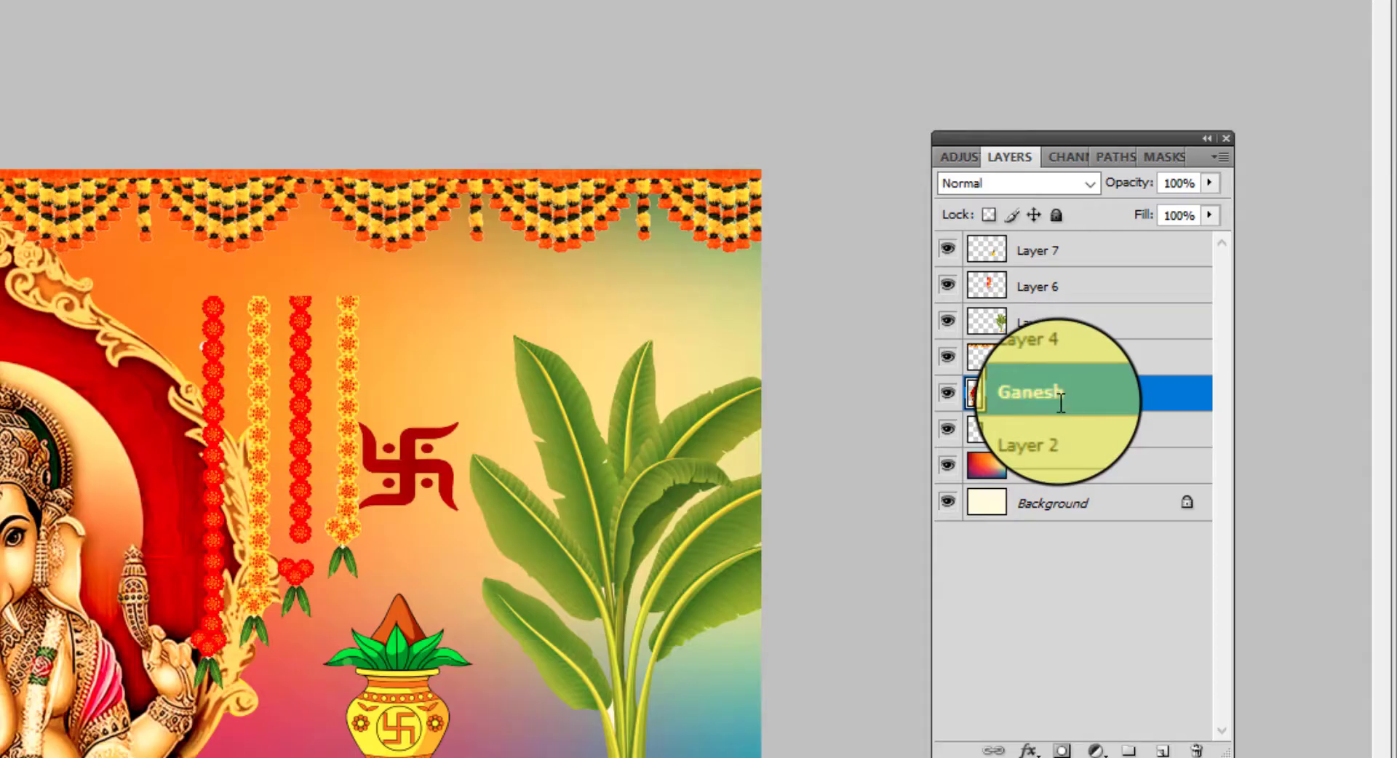
{"action": "key", "text": "Return"}
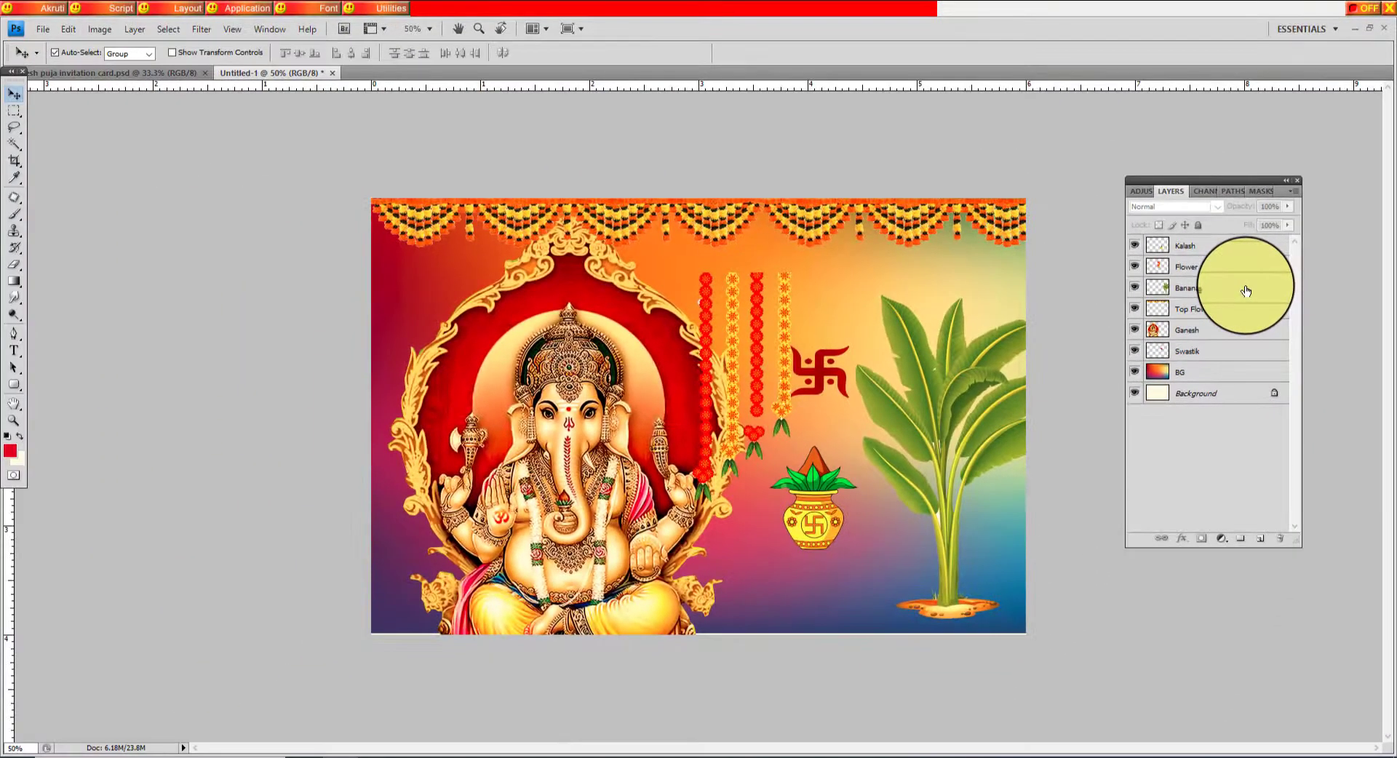
{"action": "left_click", "coordinate": [1240, 329]}
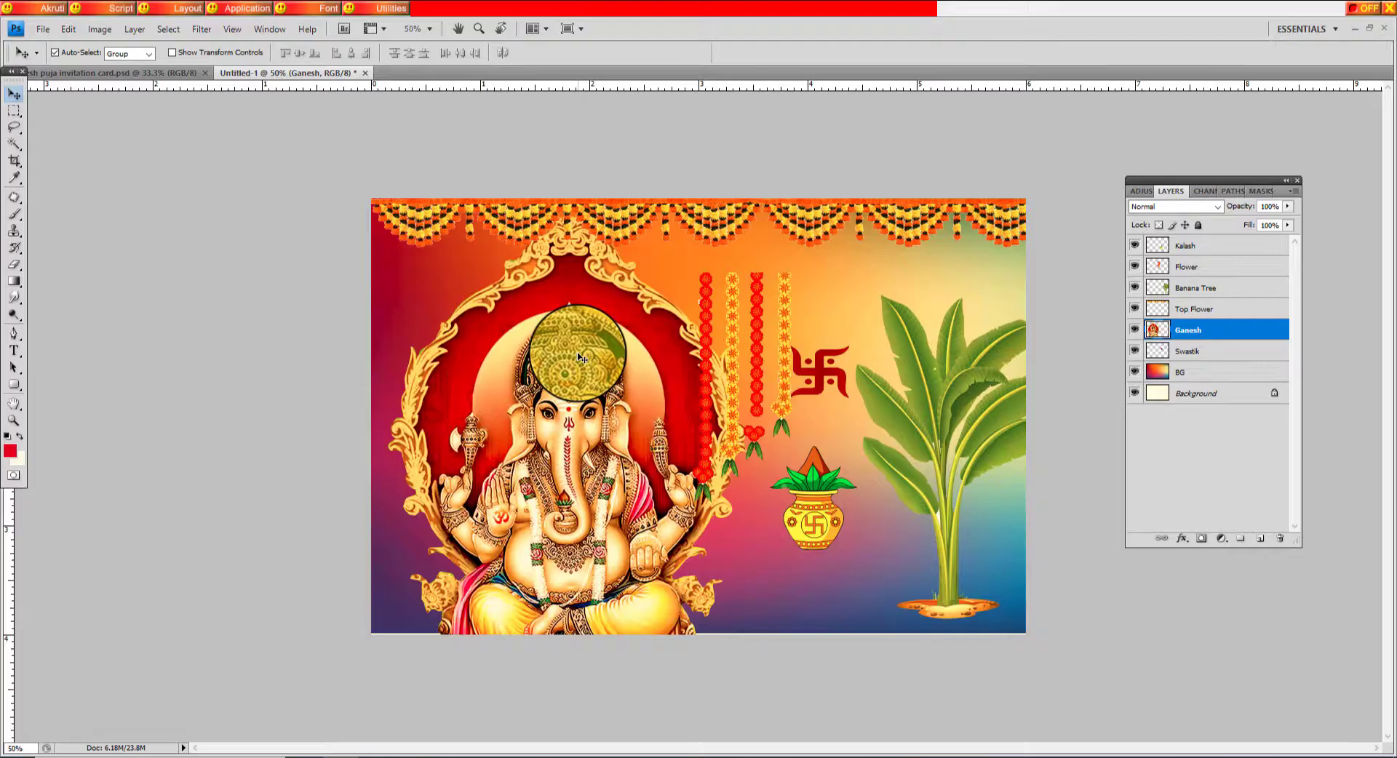
Scale the Ganesh layer down to about 50% with Free Transform
{"action": "key", "text": "ctrl+t"}
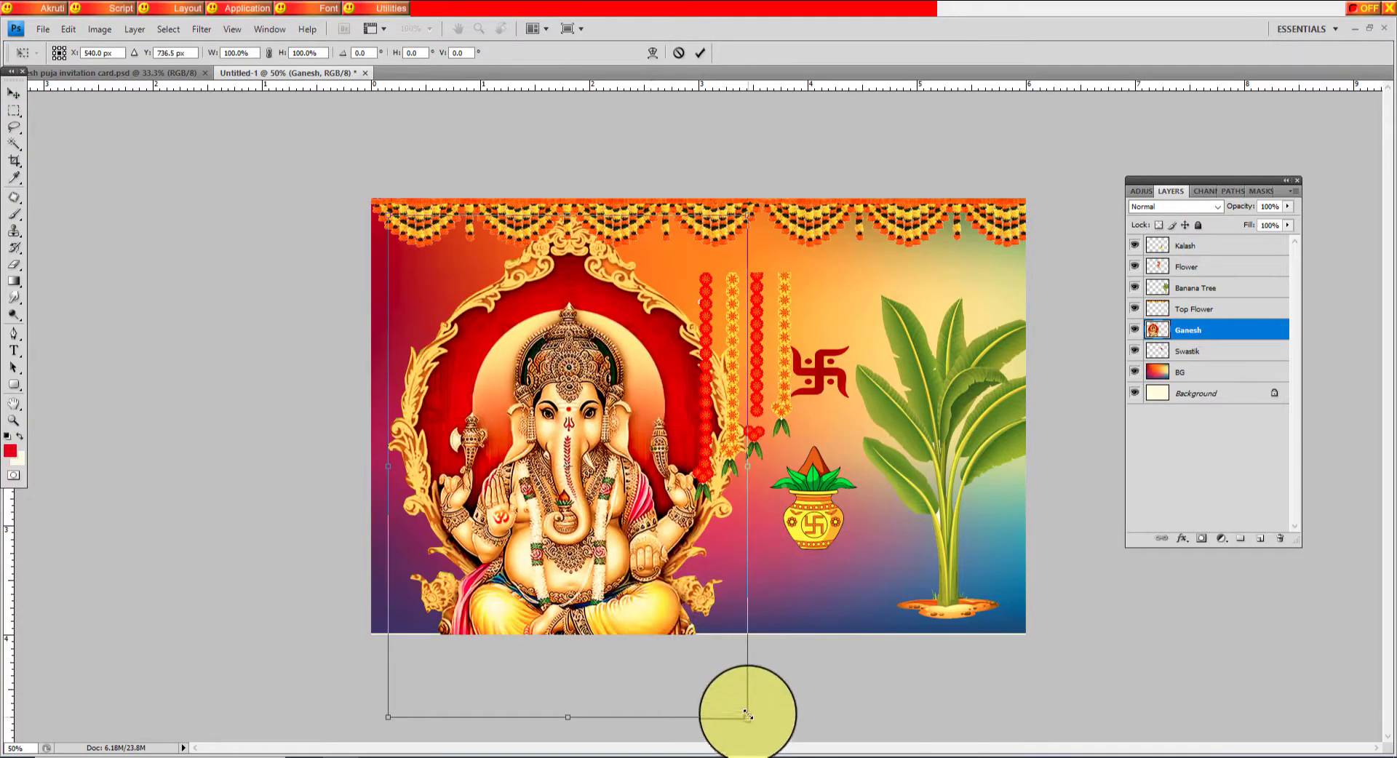
{"action": "left_click_drag", "start_coordinate": [747, 715], "coordinate": [567, 465]}
{"action": "left_click_drag", "start_coordinate": [513, 408], "coordinate": [582, 468]}
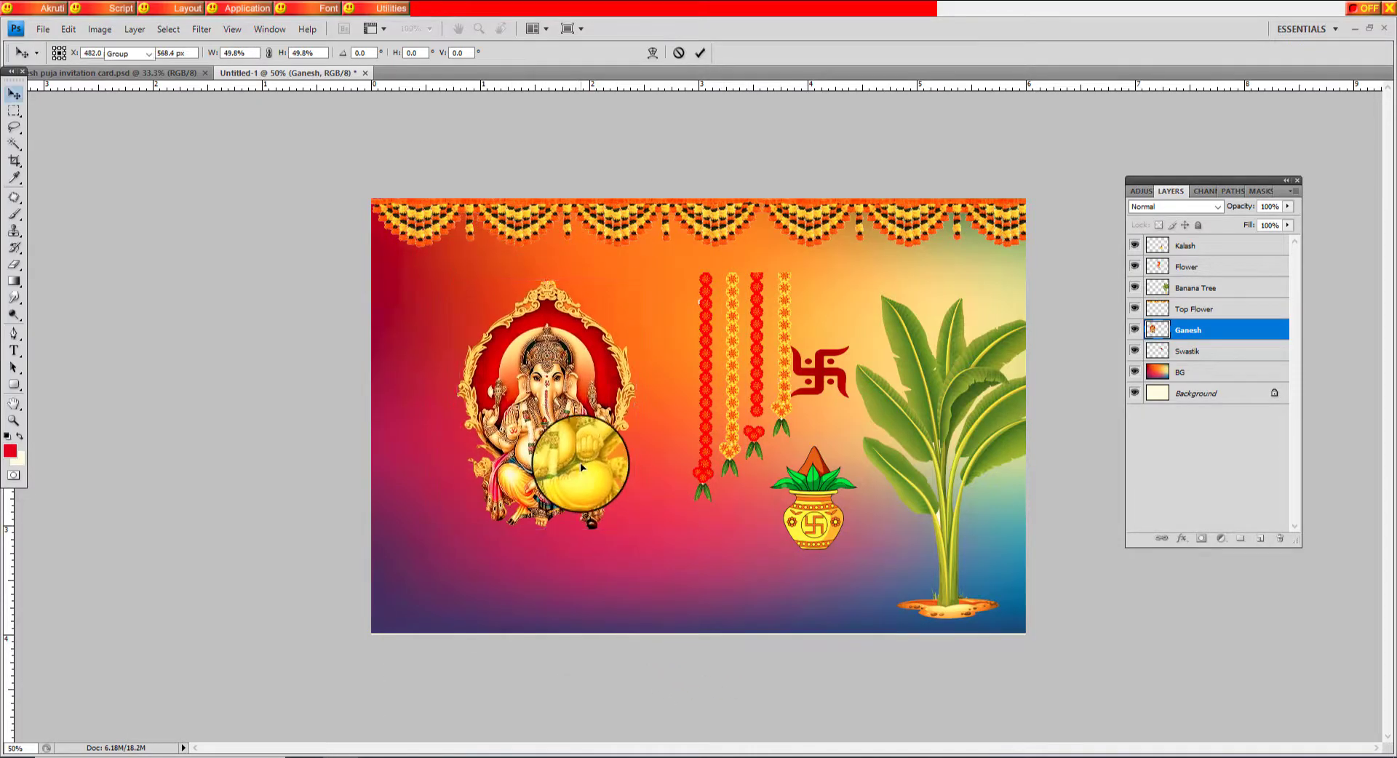
{"action": "key", "text": "Return"}
Shrink the banana tree to about 60% and place it lower left beside Ganesha
{"action": "left_click", "coordinate": [927, 372]}
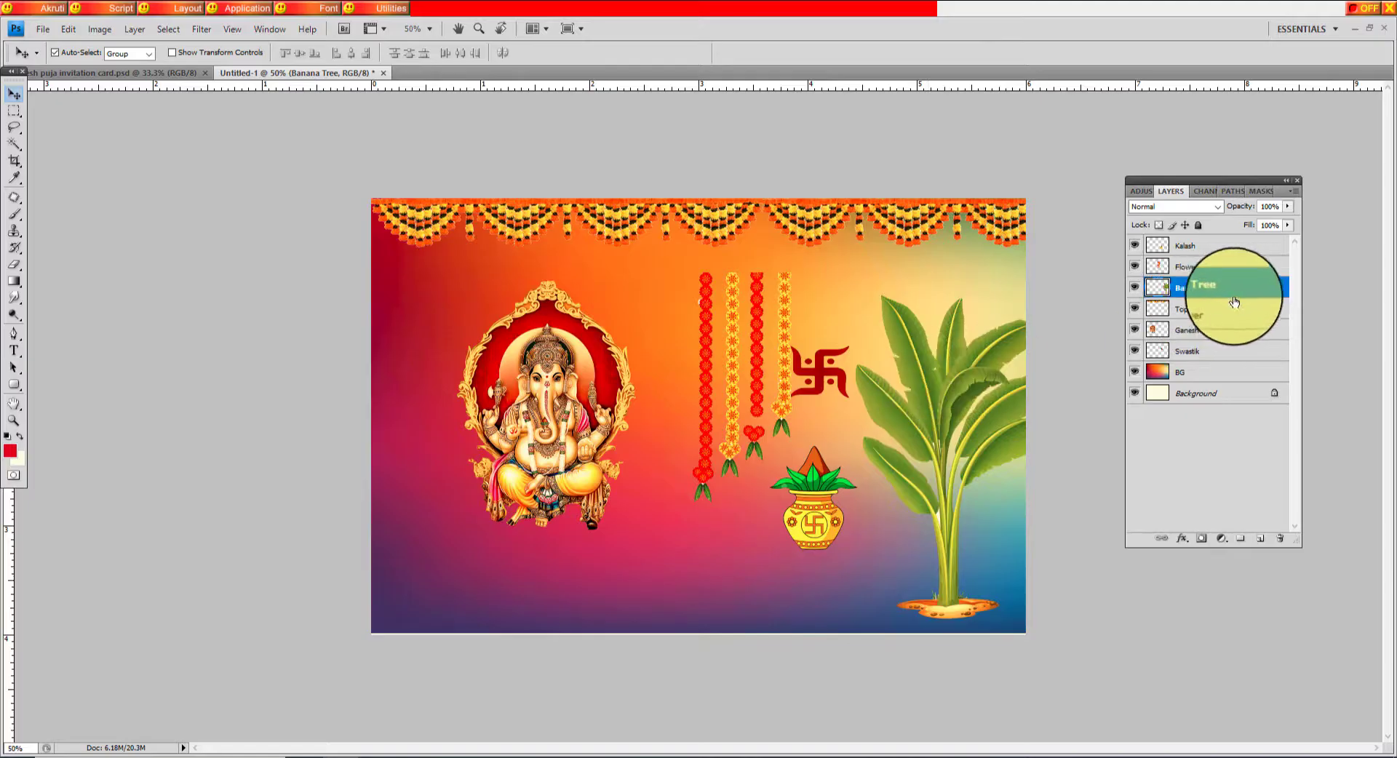
{"action": "left_click_drag", "start_coordinate": [959, 380], "coordinate": [788, 347]}
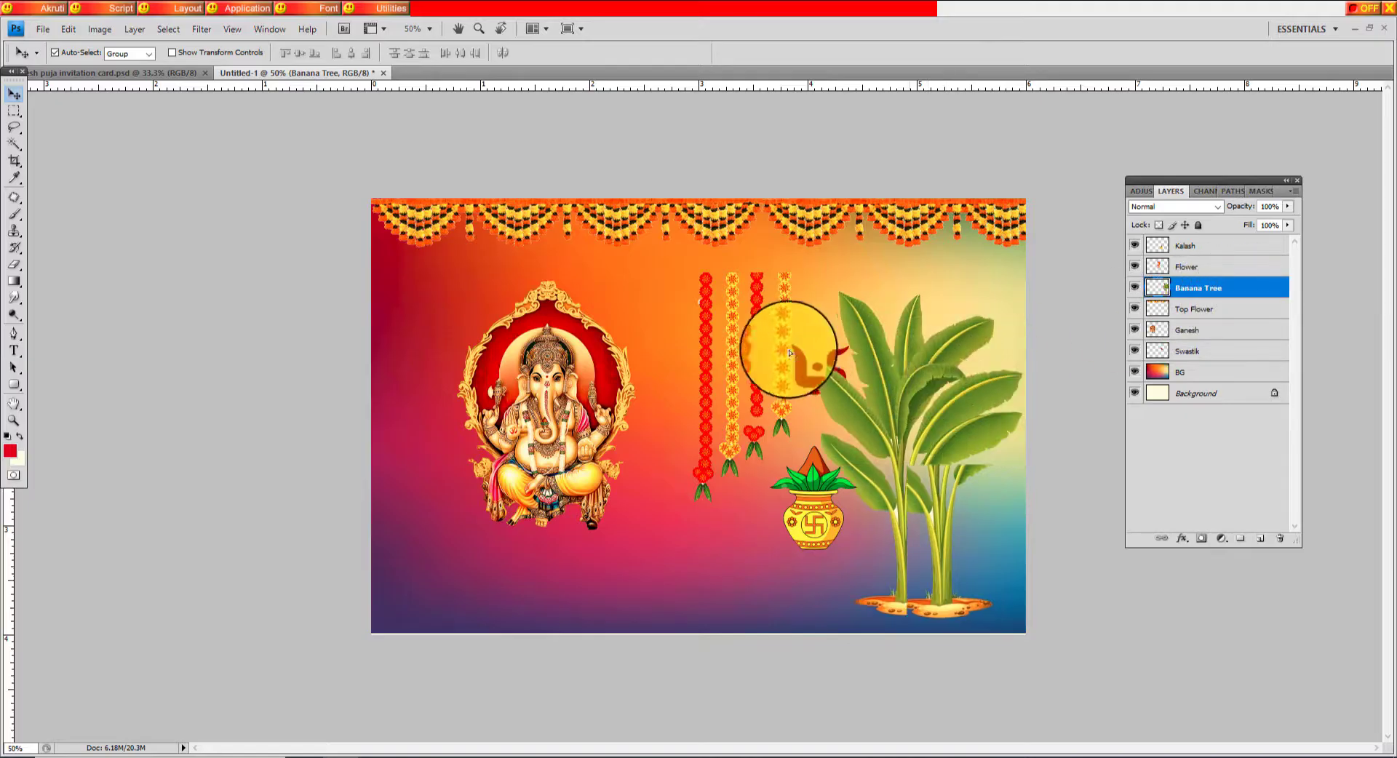
{"action": "key", "text": "ctrl+t"}
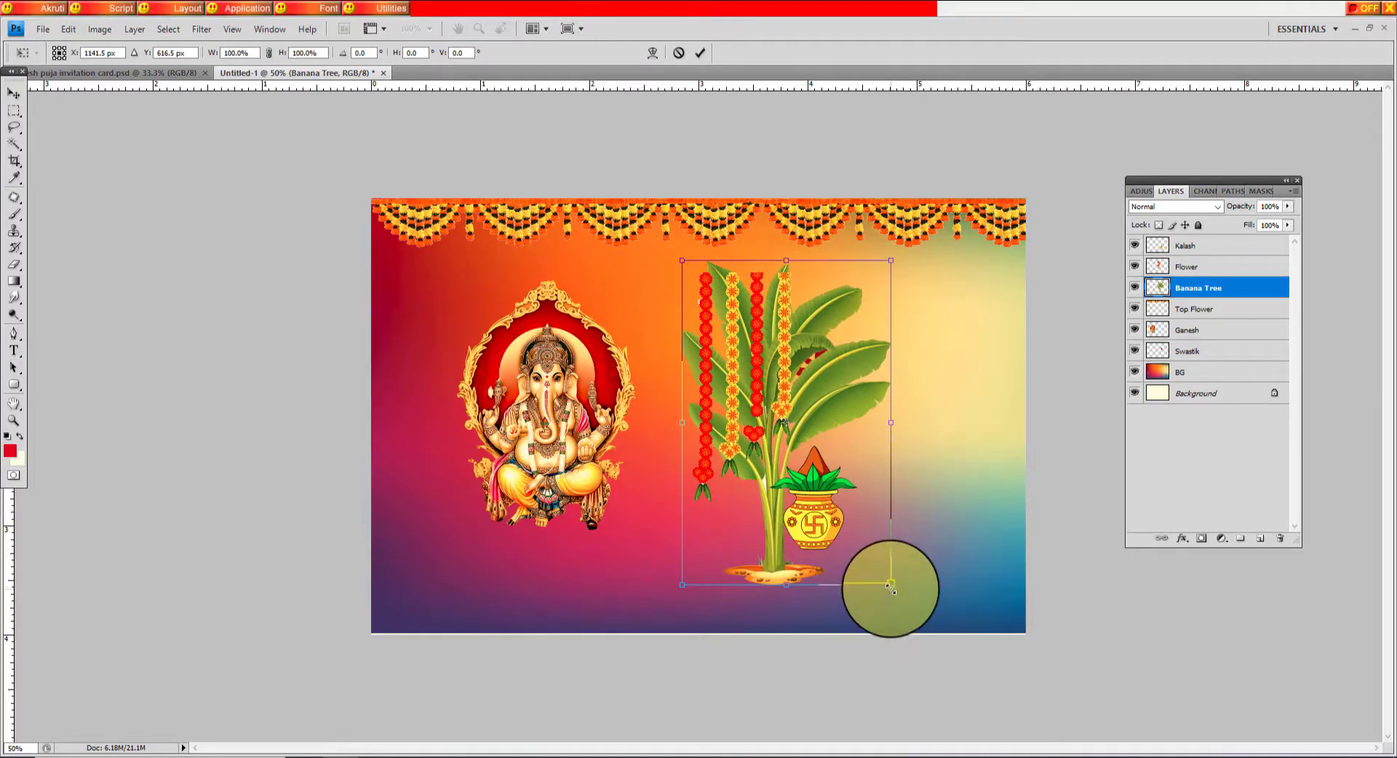
{"action": "left_click_drag", "start_coordinate": [886, 586], "coordinate": [794, 464]}
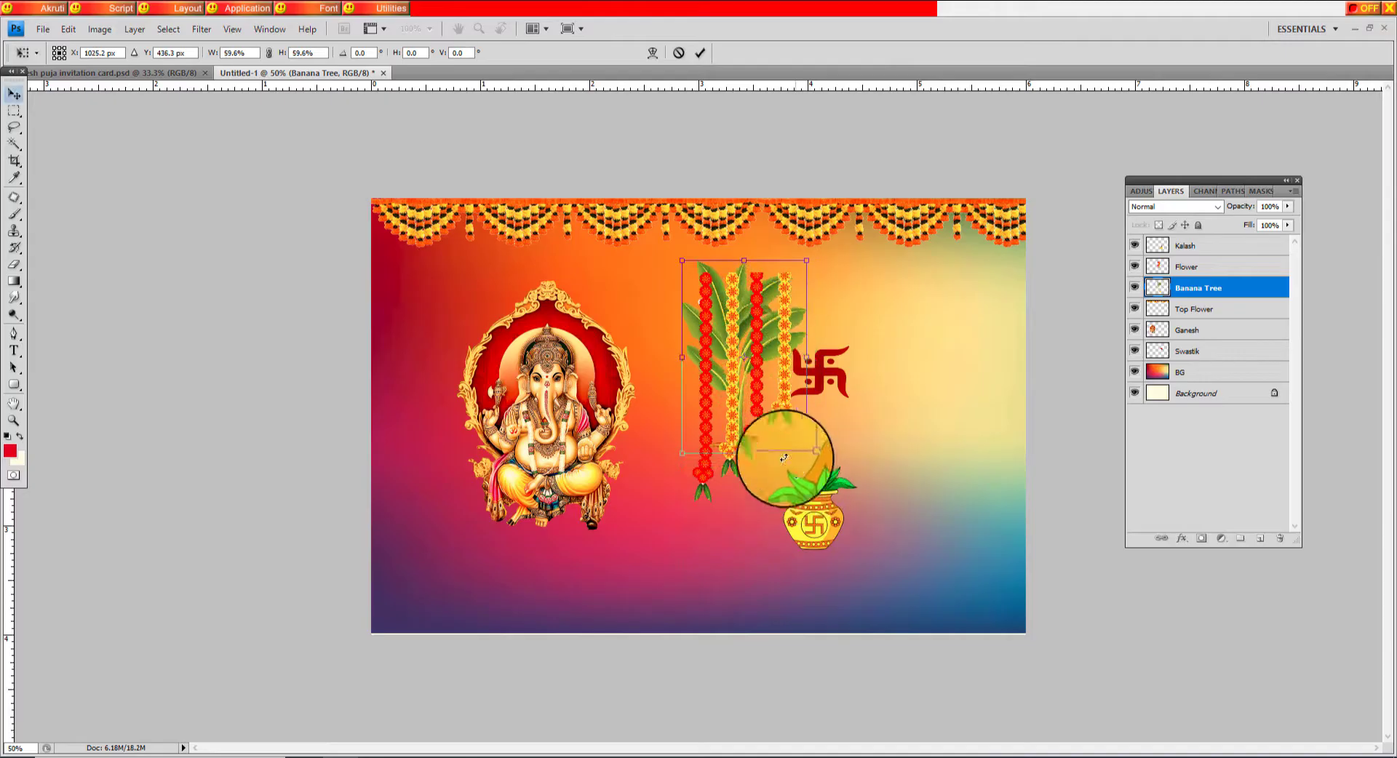
{"action": "key", "text": "Return"}
{"action": "mouse_move", "coordinate": [695, 329]}
{"action": "left_mouse_down"}
{"action": "mouse_move", "coordinate": [393, 456]}
{"action": "mouse_move", "coordinate": [390, 409]}
{"action": "left_mouse_up"}
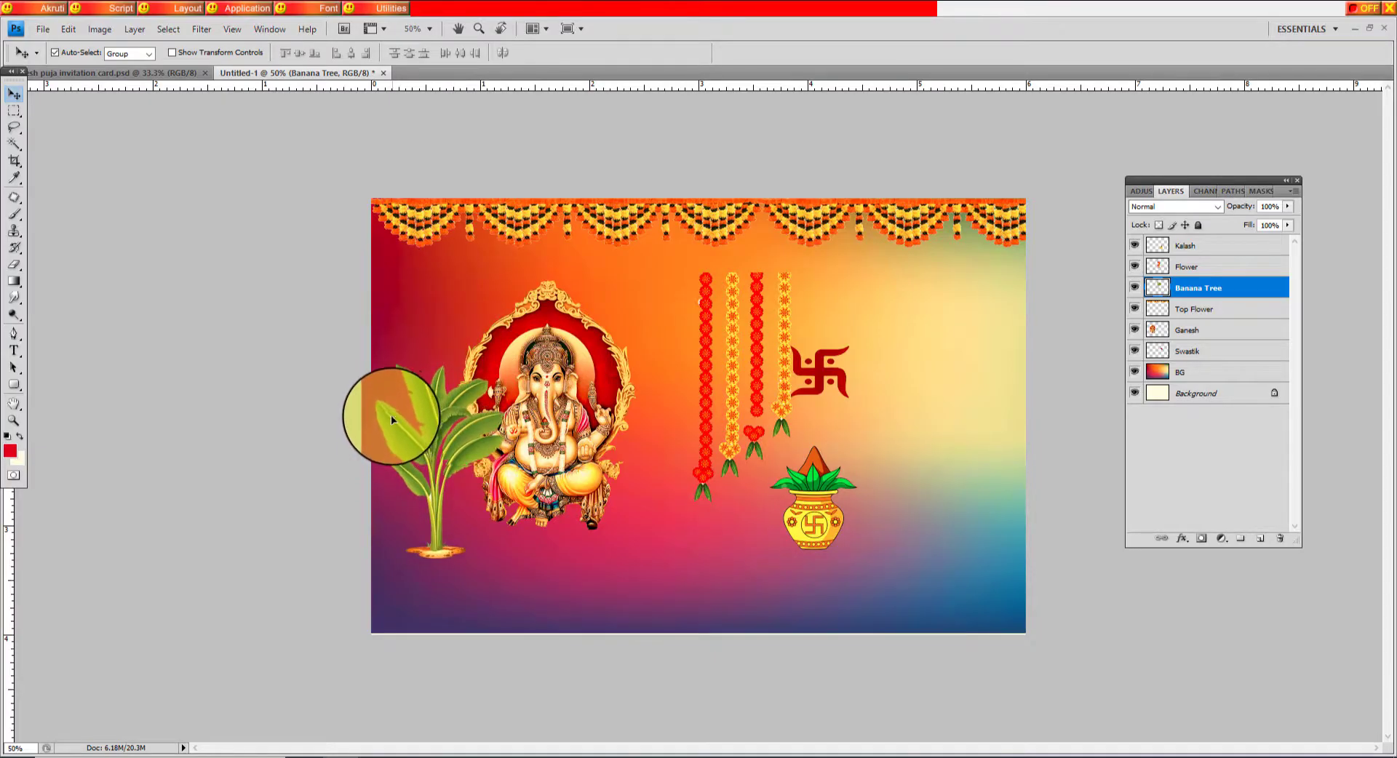
Pick the Ganesh layer from the canvas and bring it to front with Ctrl+Shift+]
{"action": "scroll", "coordinate": [393, 409], "scroll_direction": "up", "scroll_amount": 2}
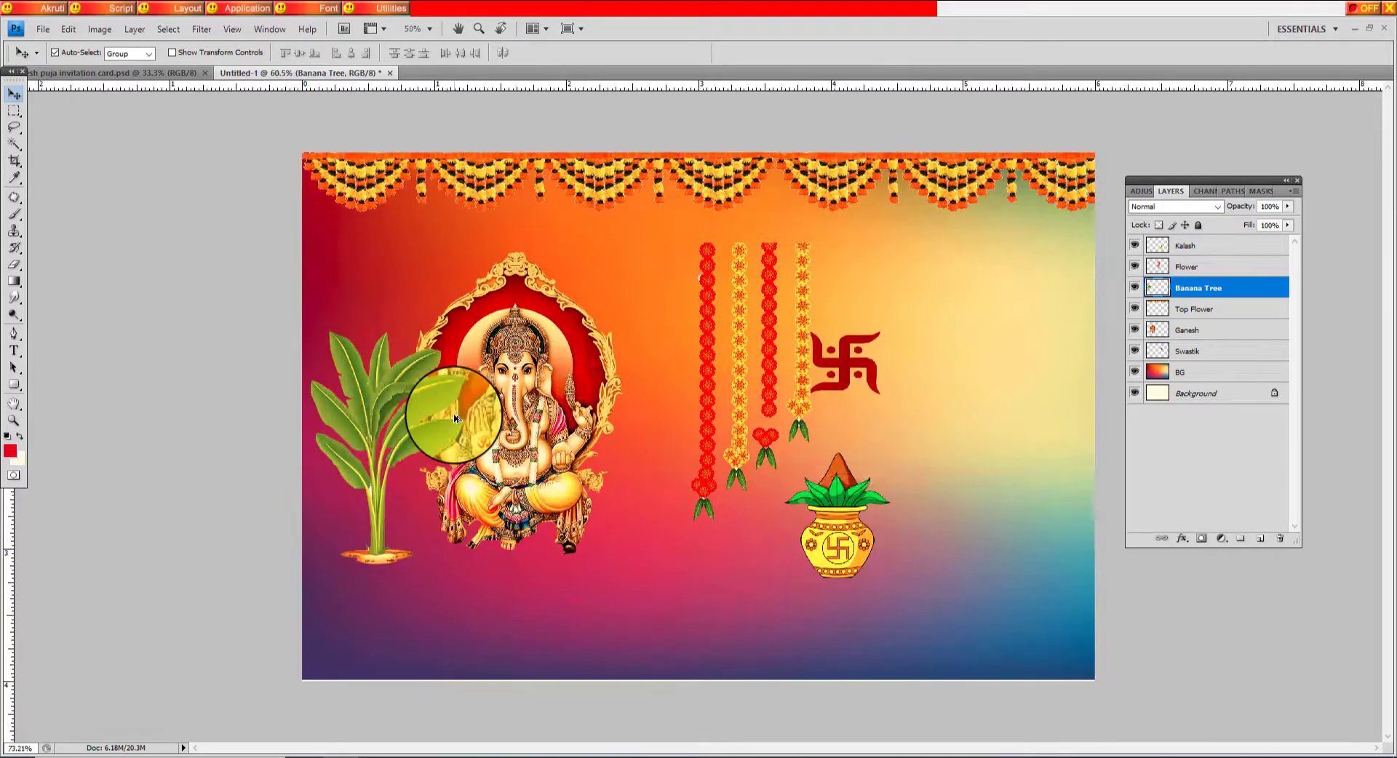
{"action": "scroll", "coordinate": [422, 415], "scroll_direction": "up", "scroll_amount": 2}
{"action": "scroll", "coordinate": [444, 419], "scroll_direction": "up", "scroll_amount": 2}
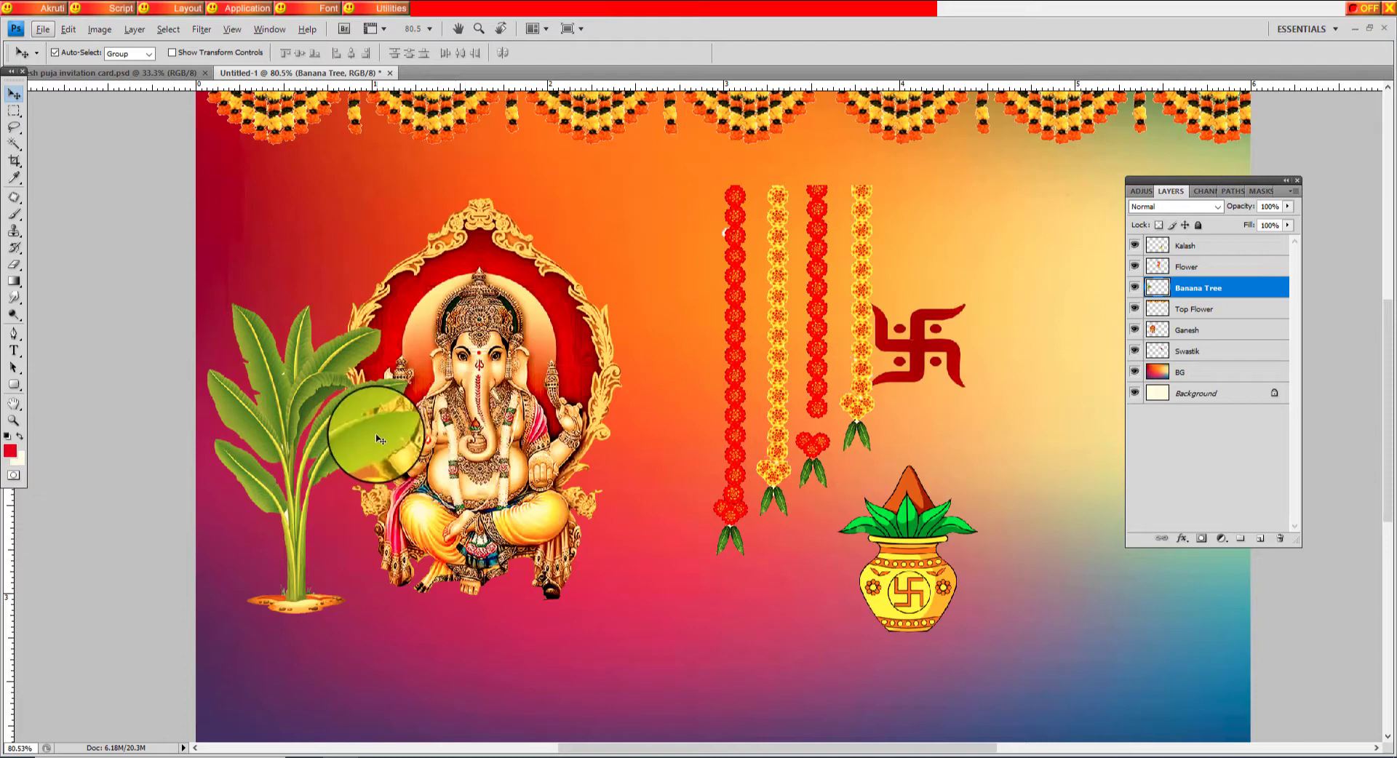
{"action": "right_click", "coordinate": [488, 340]}
{"action": "left_click", "coordinate": [501, 351]}
{"action": "right_click", "coordinate": [463, 348]}
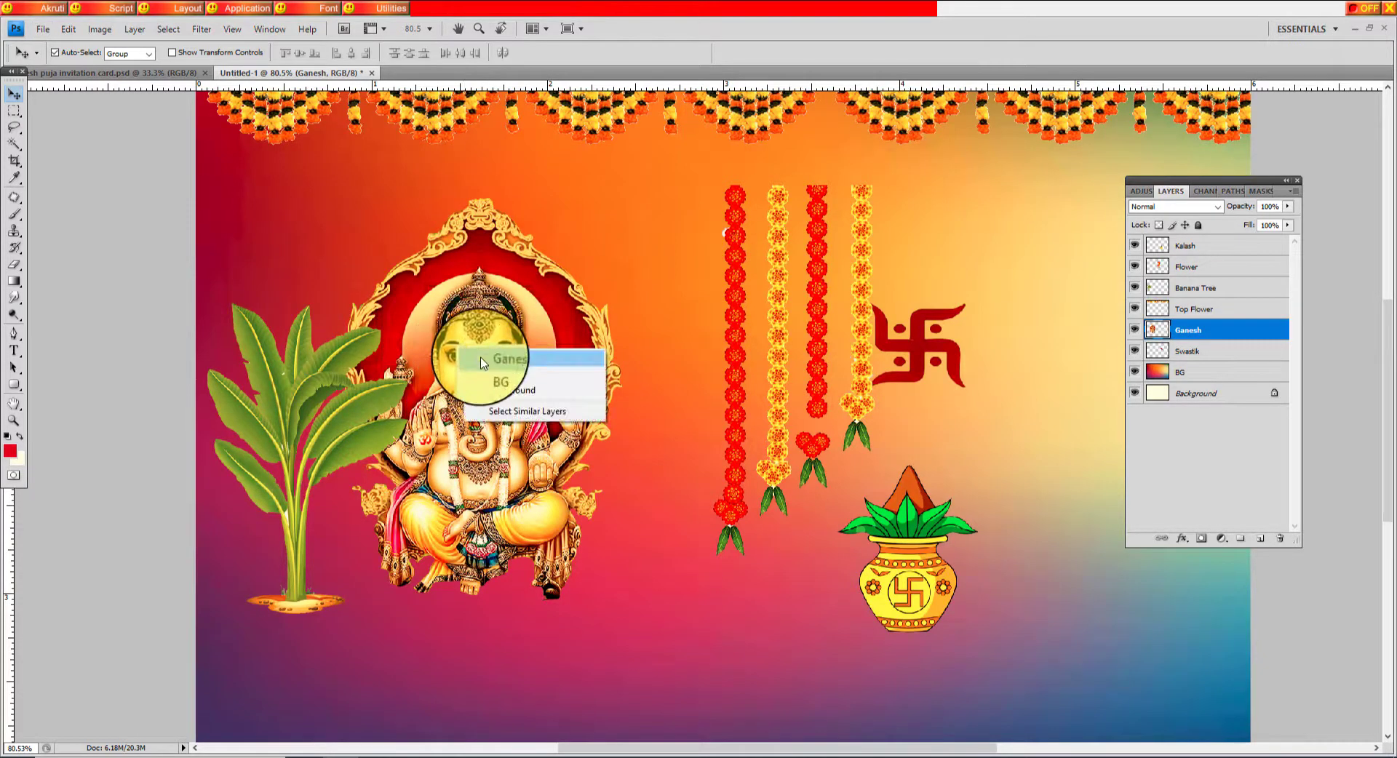
{"action": "left_click", "coordinate": [477, 354]}
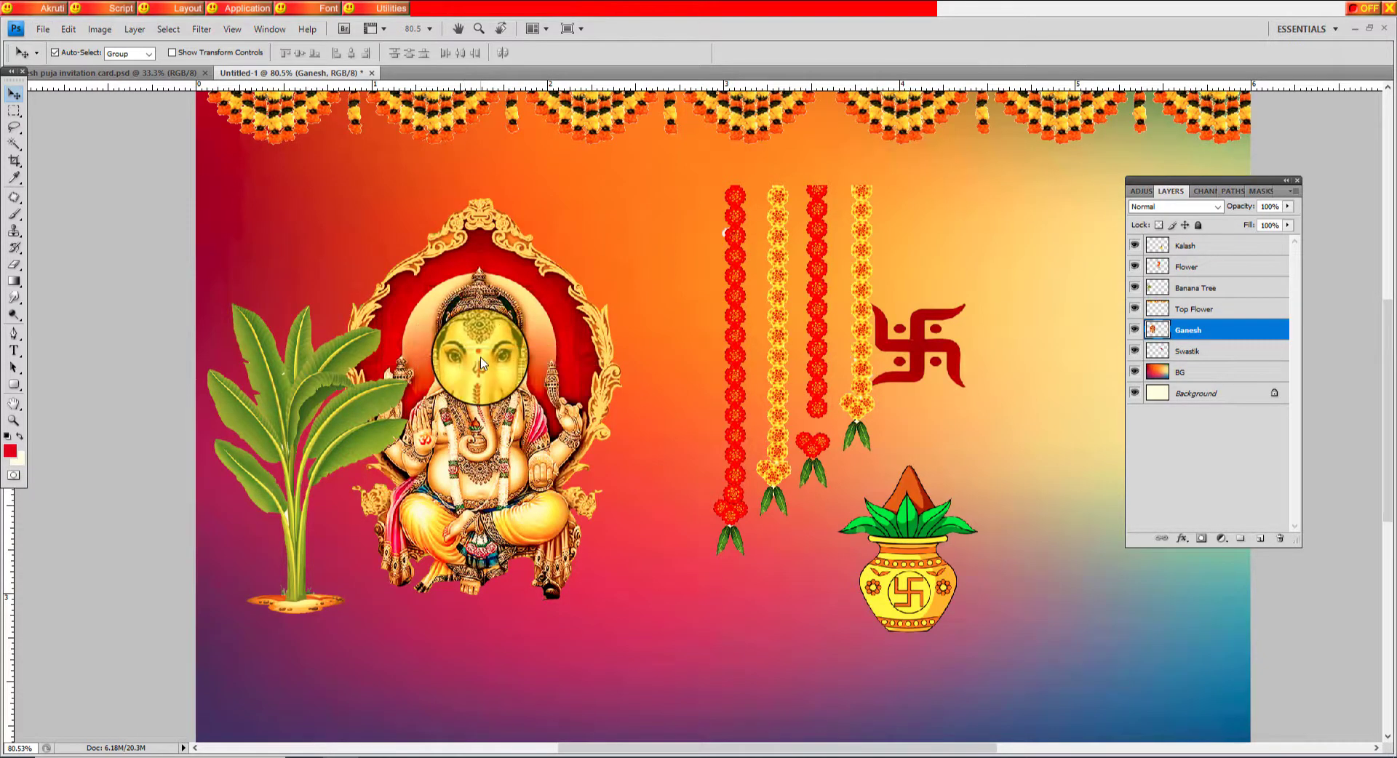
{"action": "right_click", "coordinate": [470, 320]}
{"action": "right_click", "coordinate": [445, 295]}
{"action": "left_click", "coordinate": [480, 313]}
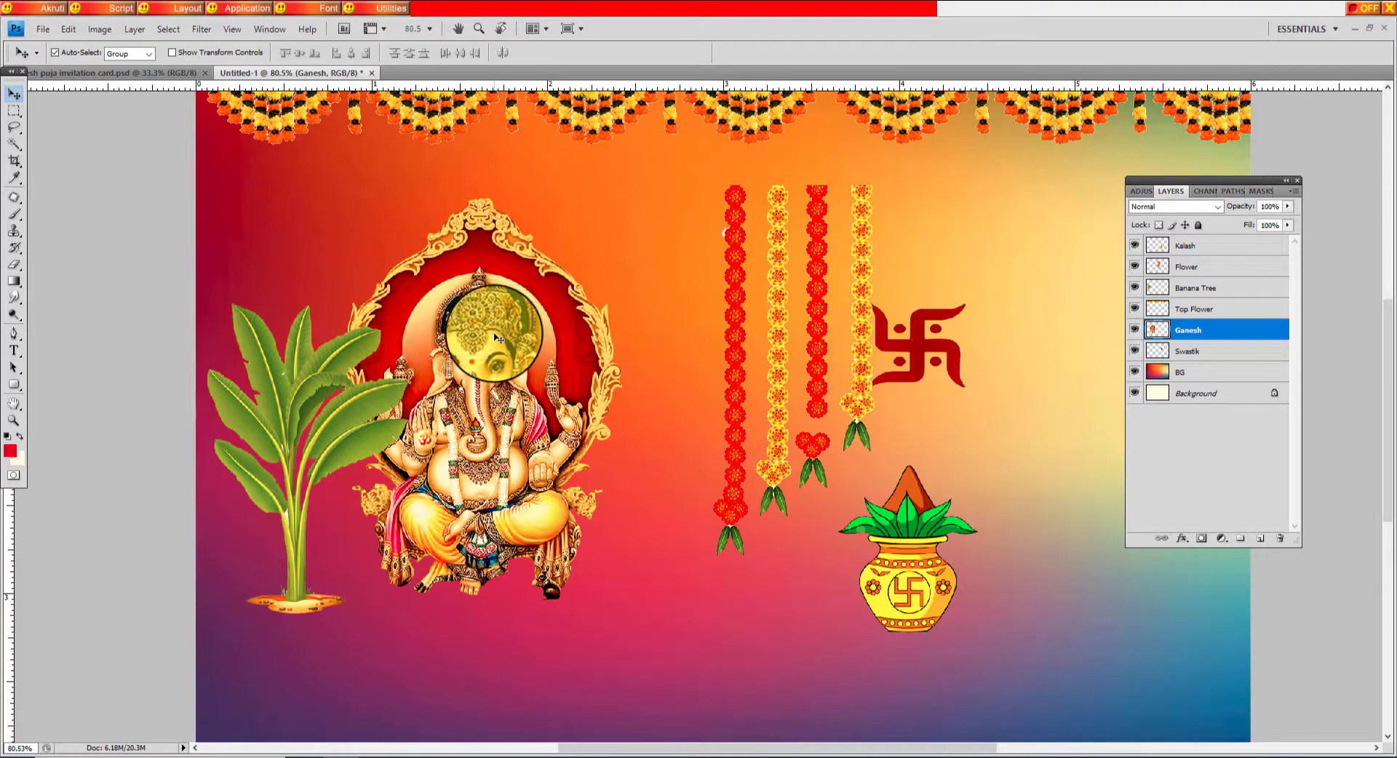
{"action": "key", "text": "ctrl+shift+bracketright"}
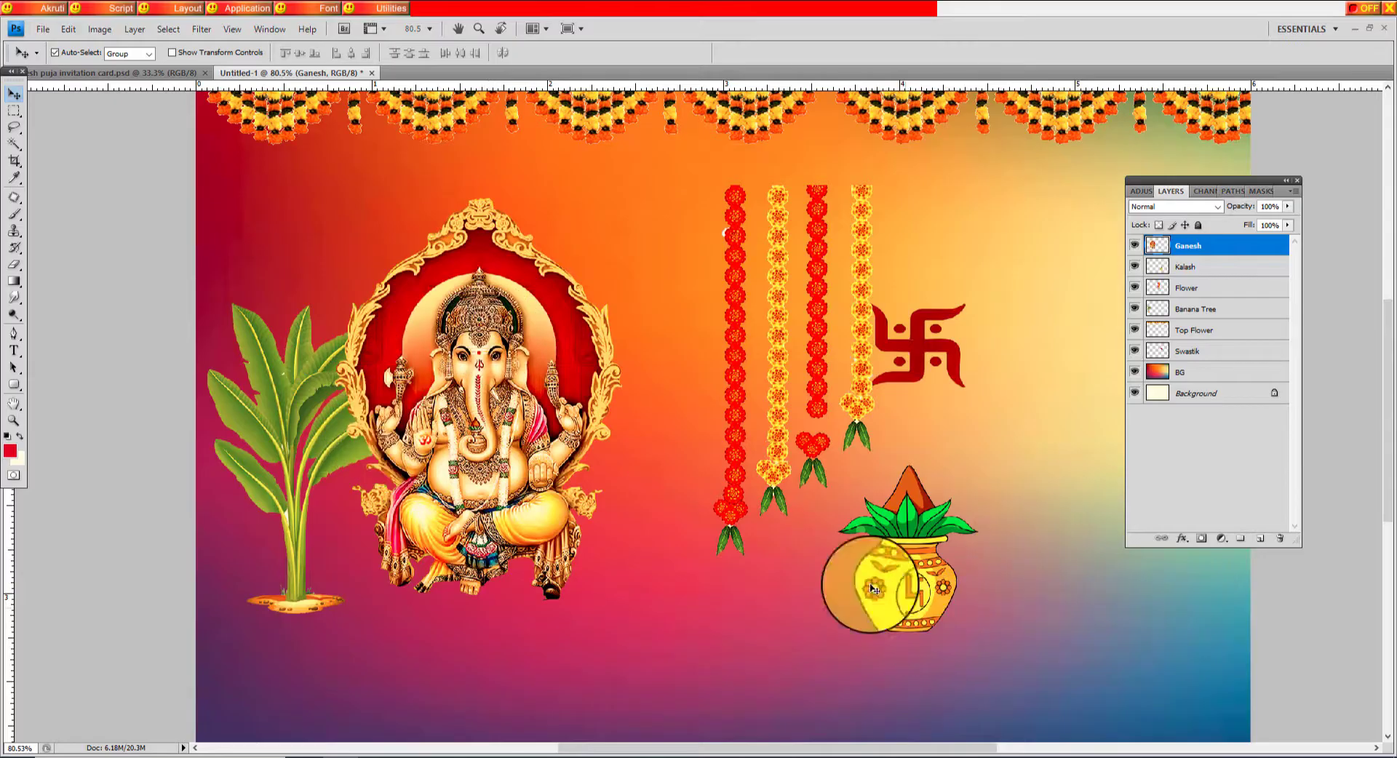
{"action": "scroll", "coordinate": [721, 504], "scroll_direction": "down", "scroll_amount": 1}
{"action": "scroll", "coordinate": [720, 505], "scroll_direction": "down", "scroll_amount": 3}
{"action": "left_click", "coordinate": [818, 502]}
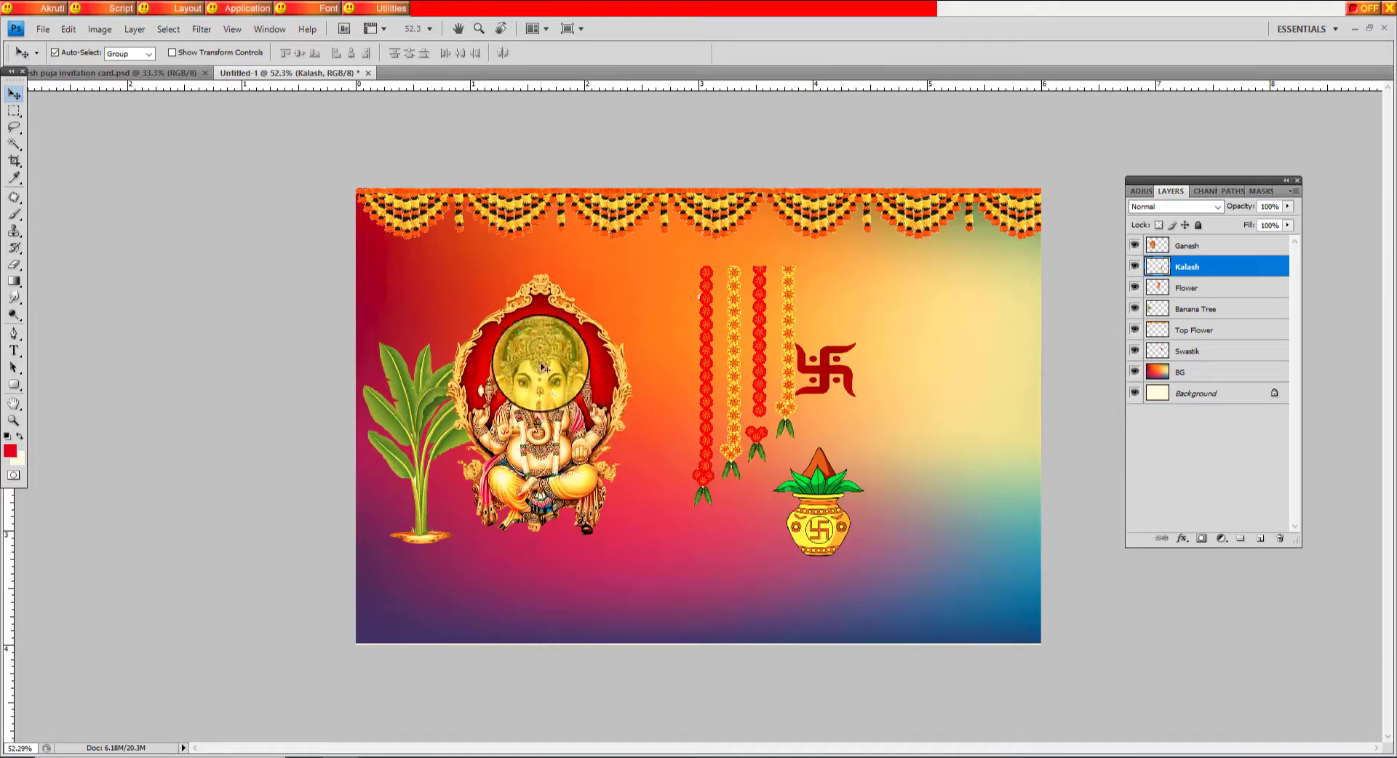
Select the Swastik layer and move the swastika to the lower left, below the banana tree
{"action": "left_click", "coordinate": [524, 239]}
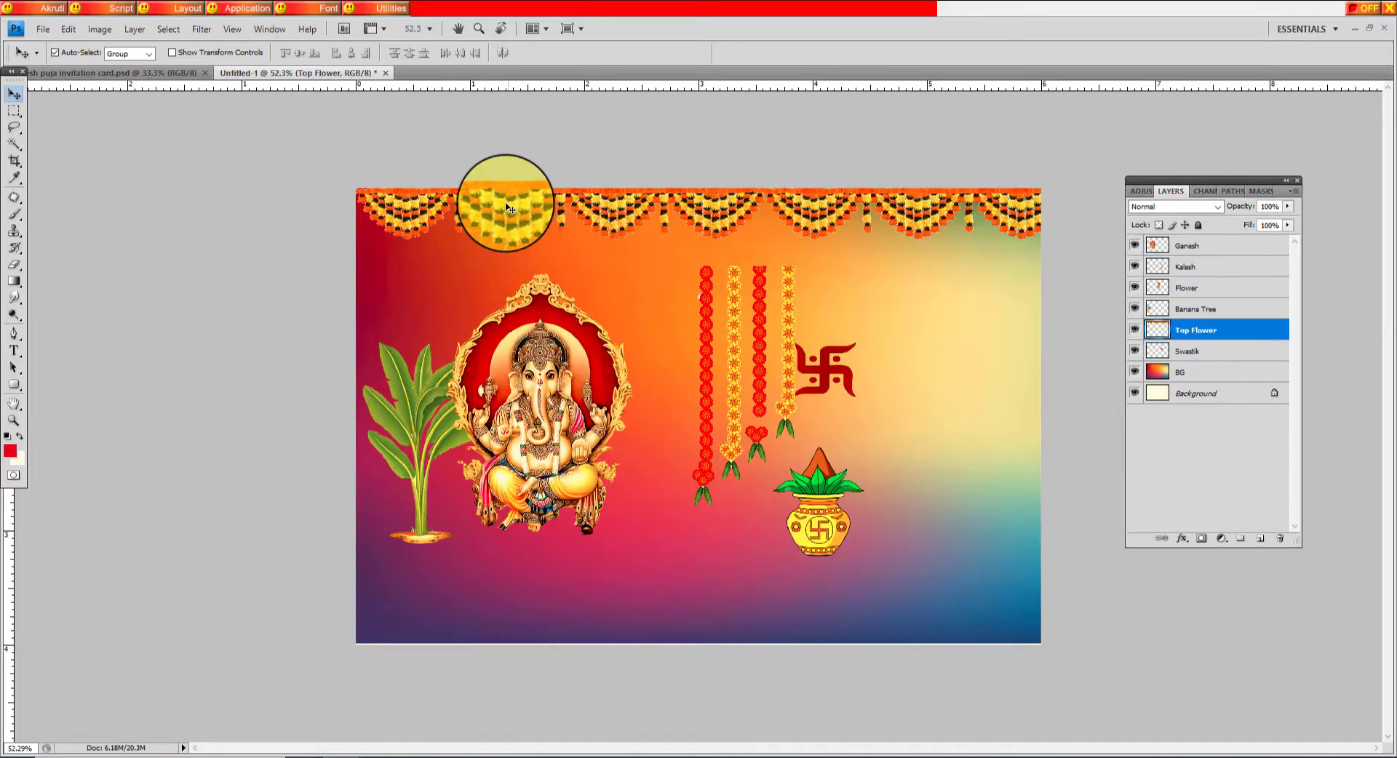
{"action": "left_click", "coordinate": [706, 294]}
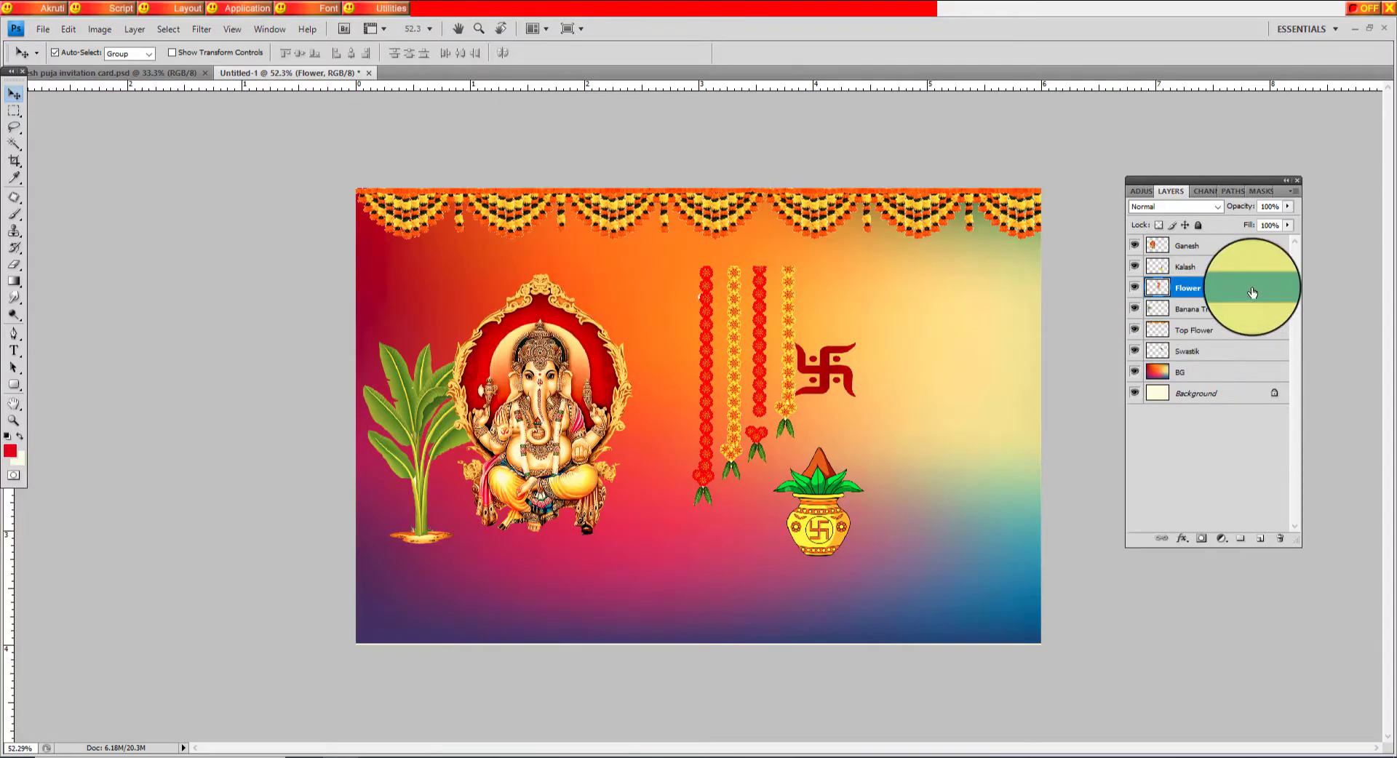
{"action": "left_click", "coordinate": [827, 364]}
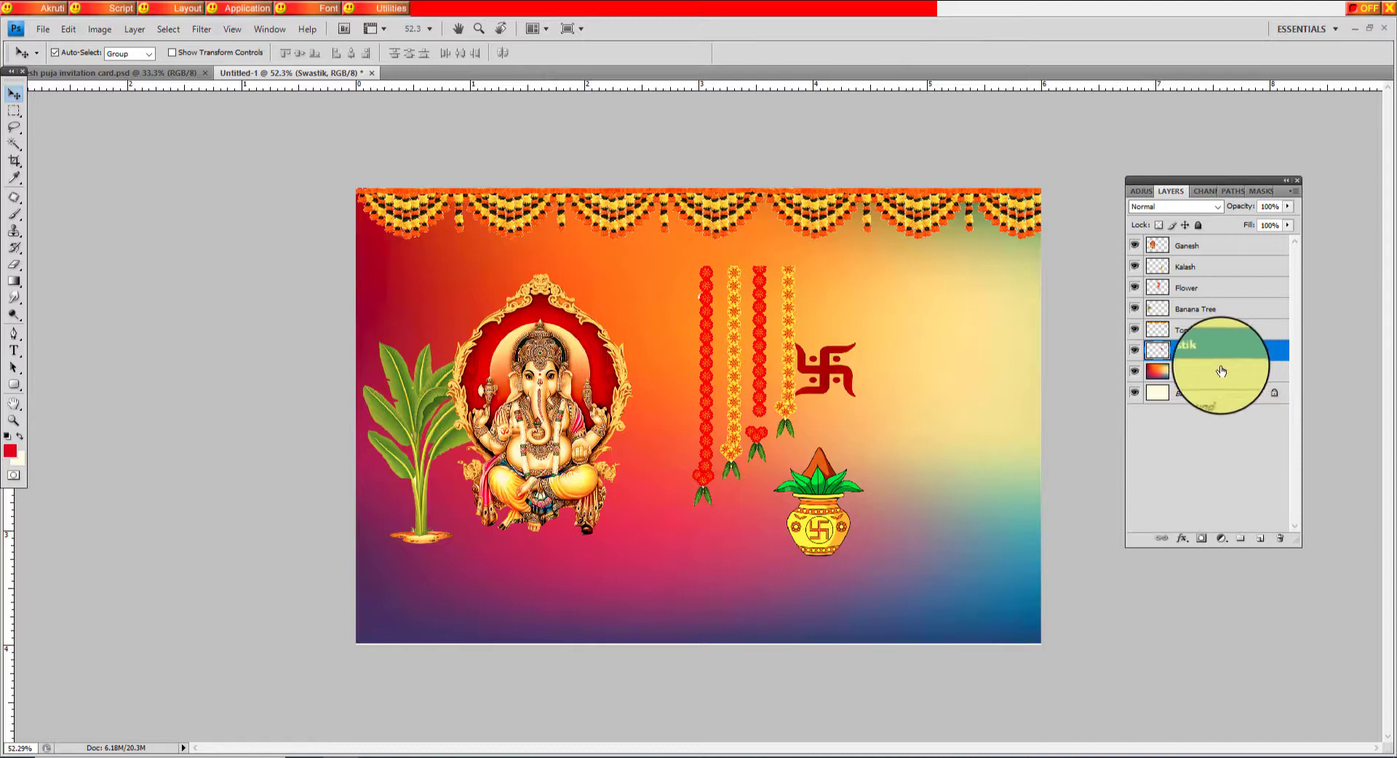
{"action": "left_click", "coordinate": [57, 54]}
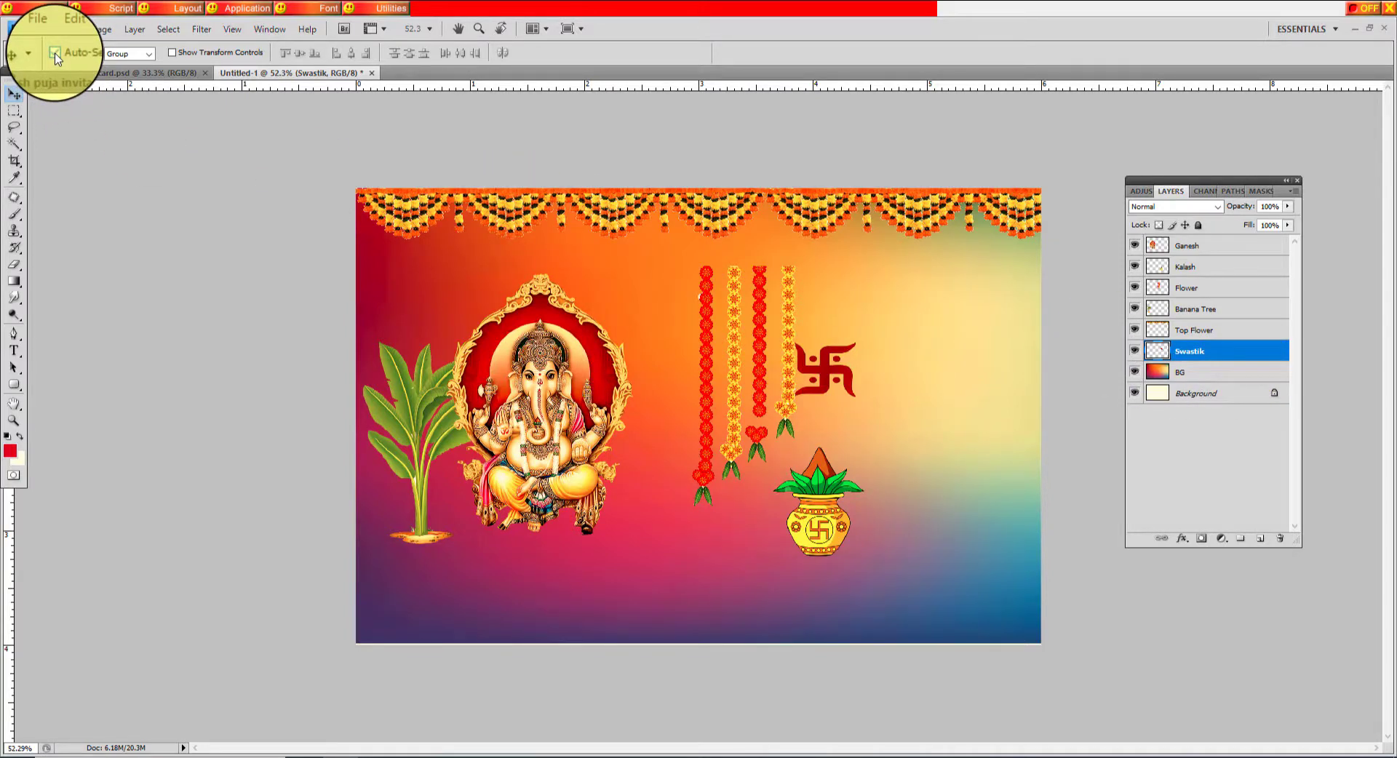
{"action": "left_click", "coordinate": [56, 53]}
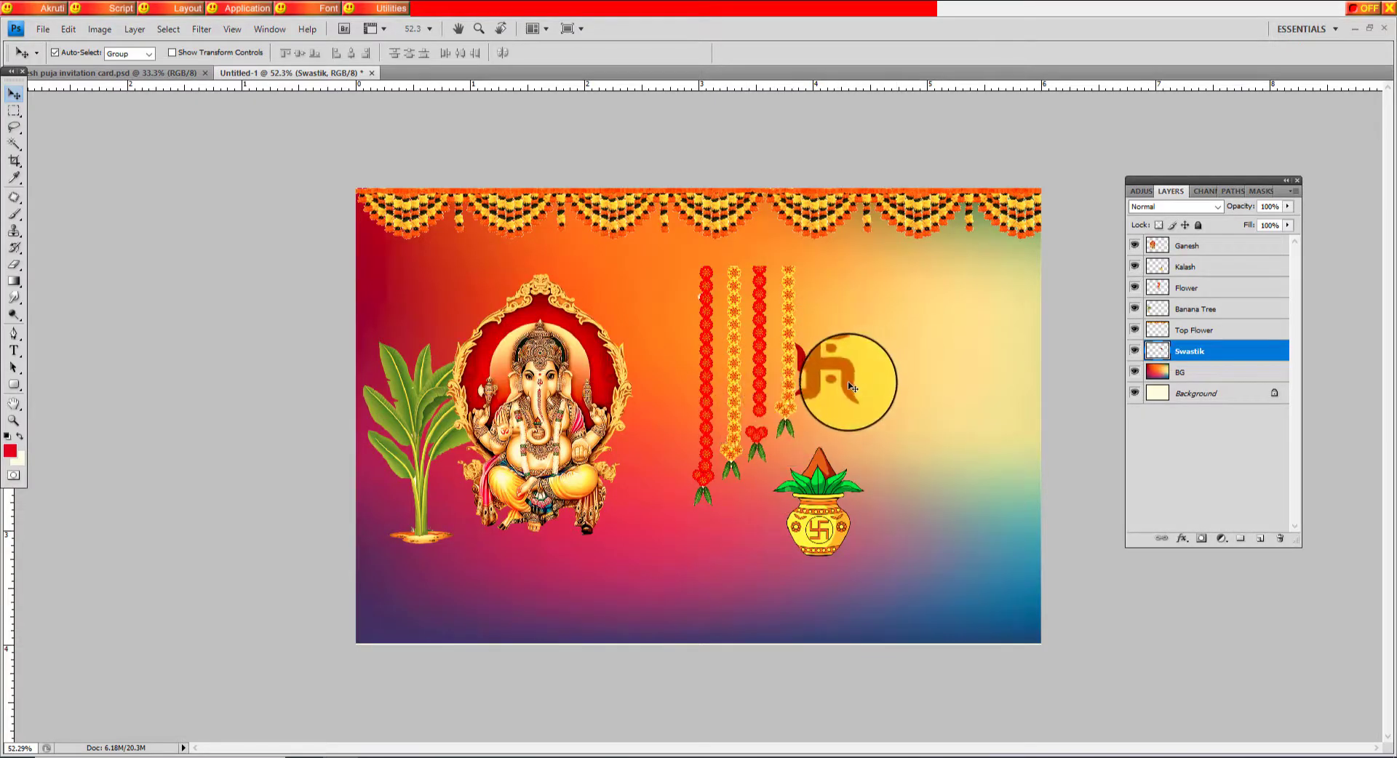
{"action": "left_click_drag", "start_coordinate": [845, 374], "coordinate": [459, 596]}
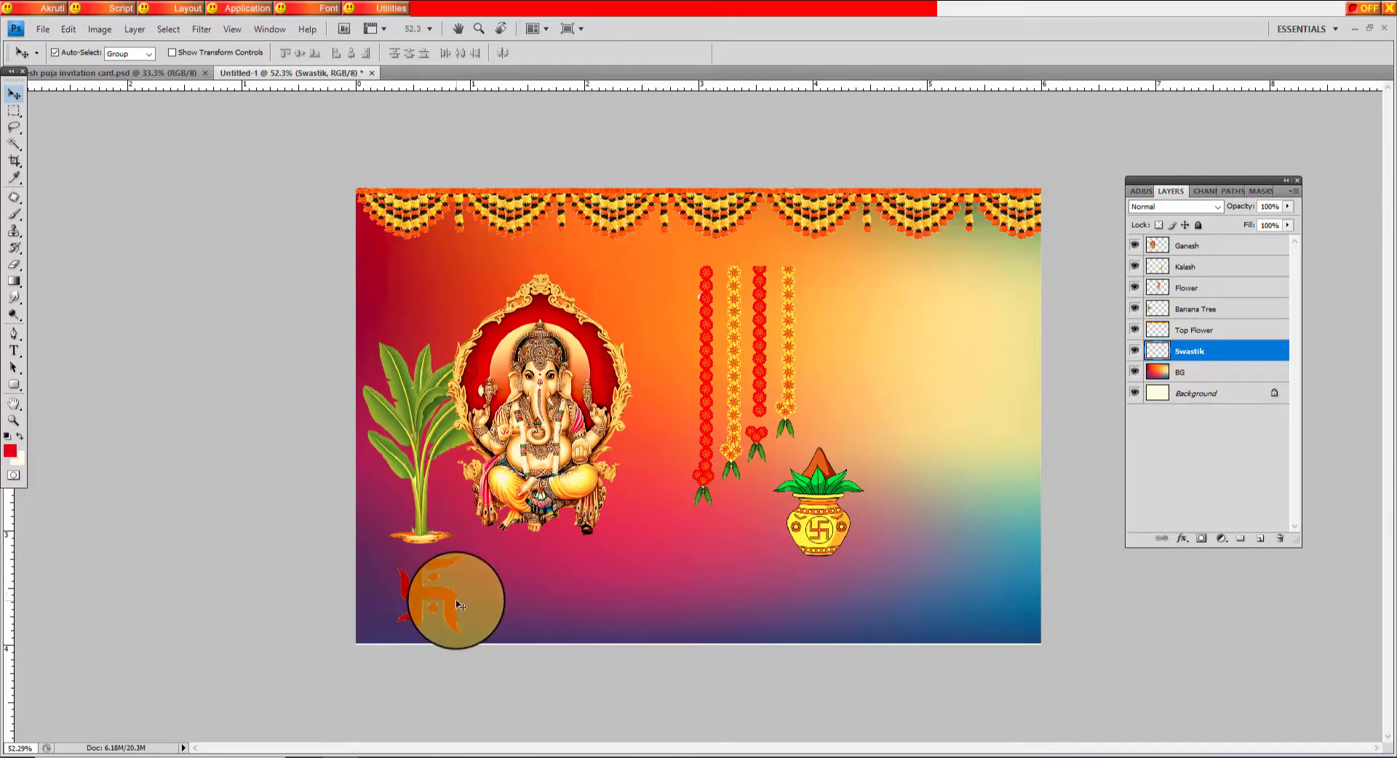
Shrink the swastika to about 61 percent and fit the whole card on screen
{"action": "key", "text": "ctrl+alt+0"}
{"action": "left_click_drag", "start_coordinate": [440, 564], "coordinate": [455, 508]}
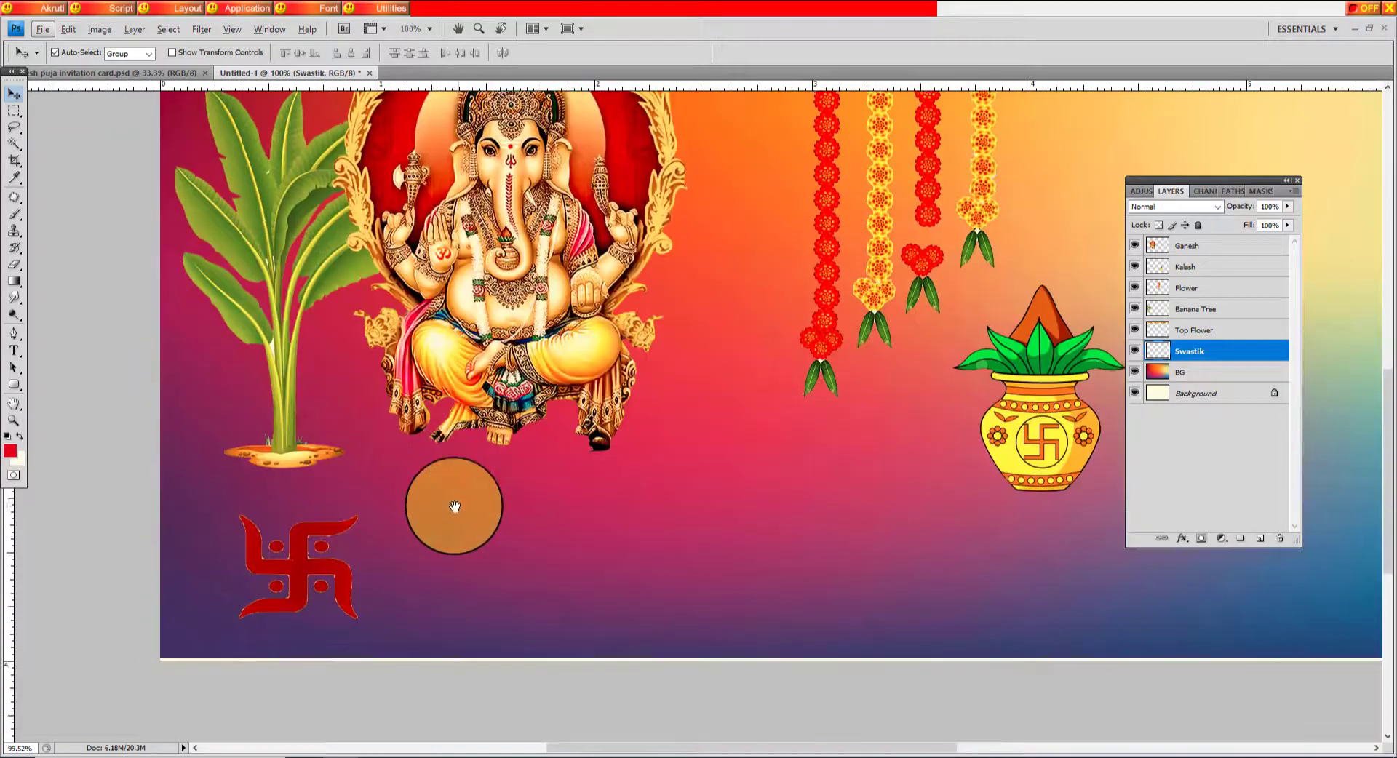
{"action": "key", "text": "ctrl+t"}
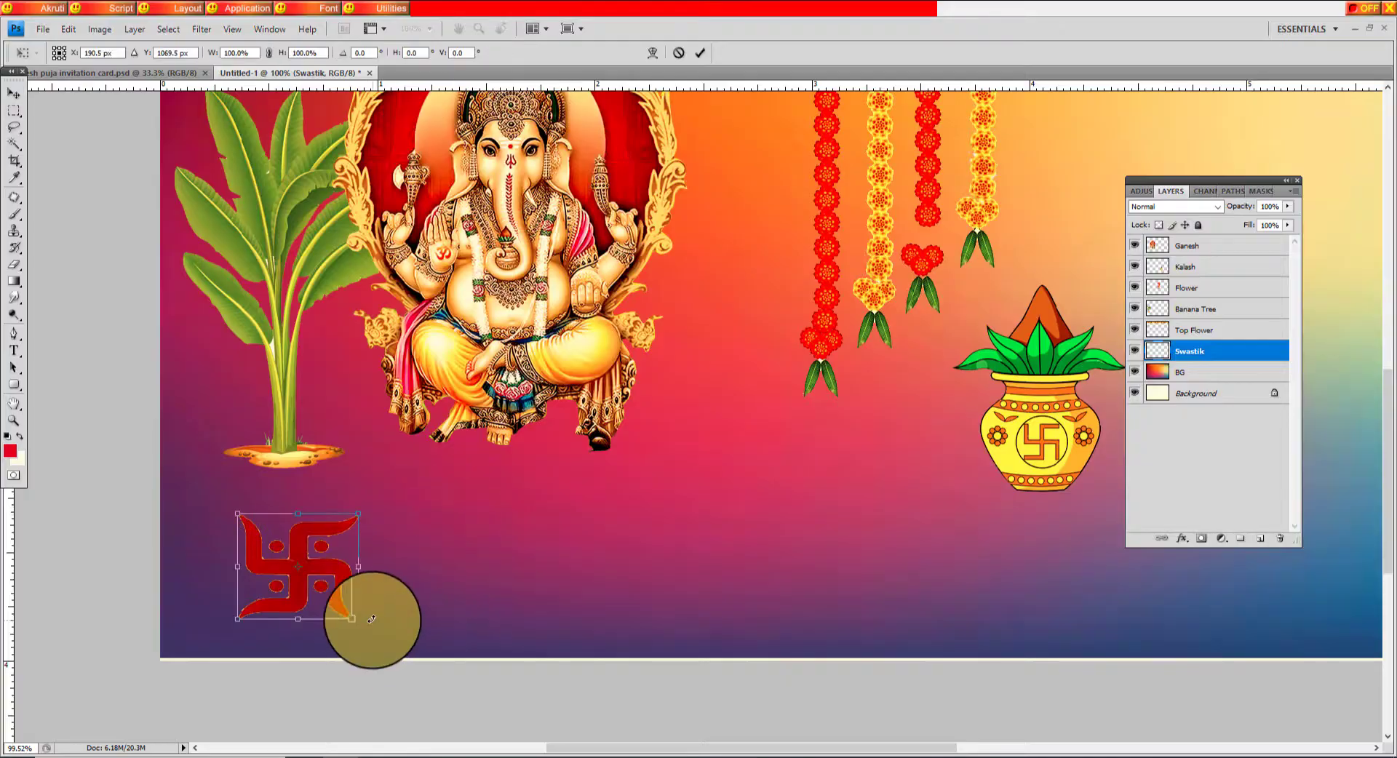
{"action": "left_click_drag", "start_coordinate": [358, 620], "coordinate": [318, 579]}
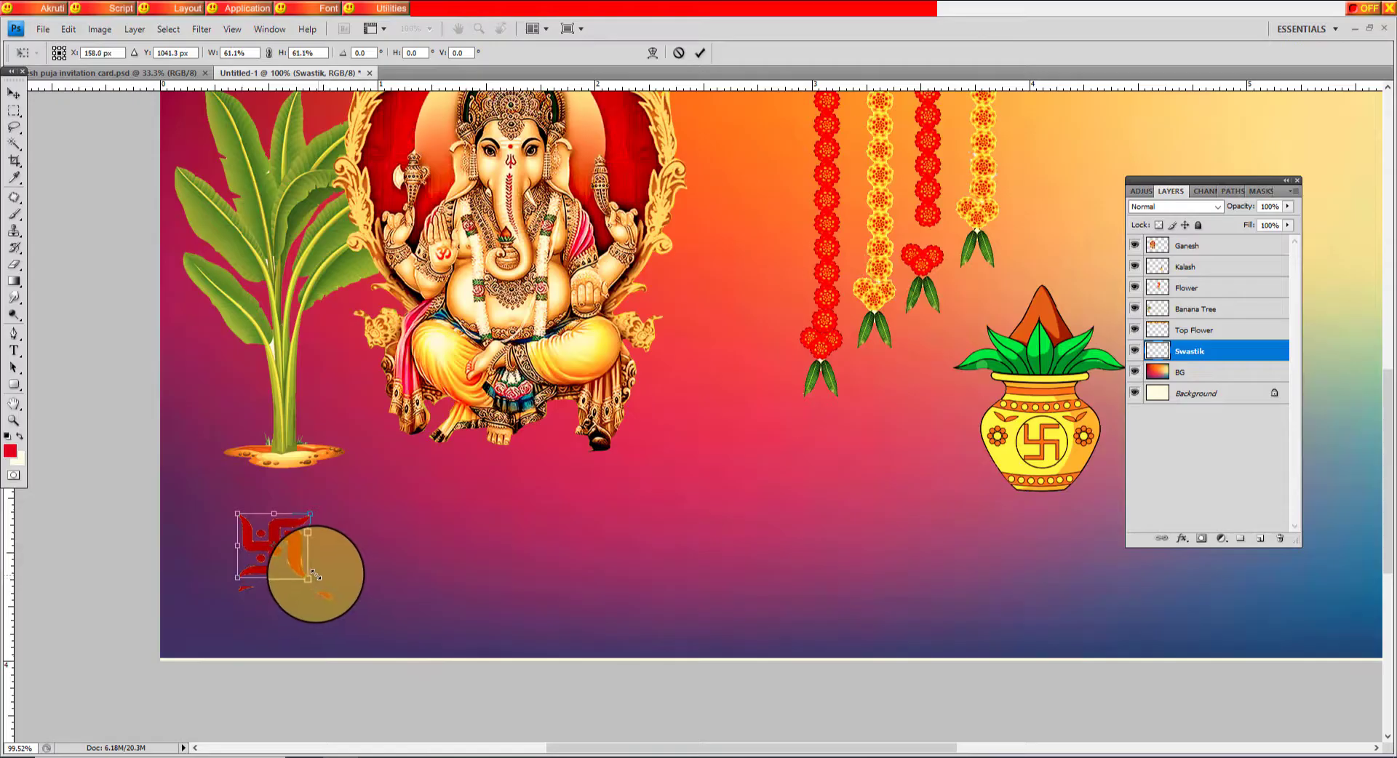
{"action": "key", "text": "Return"}
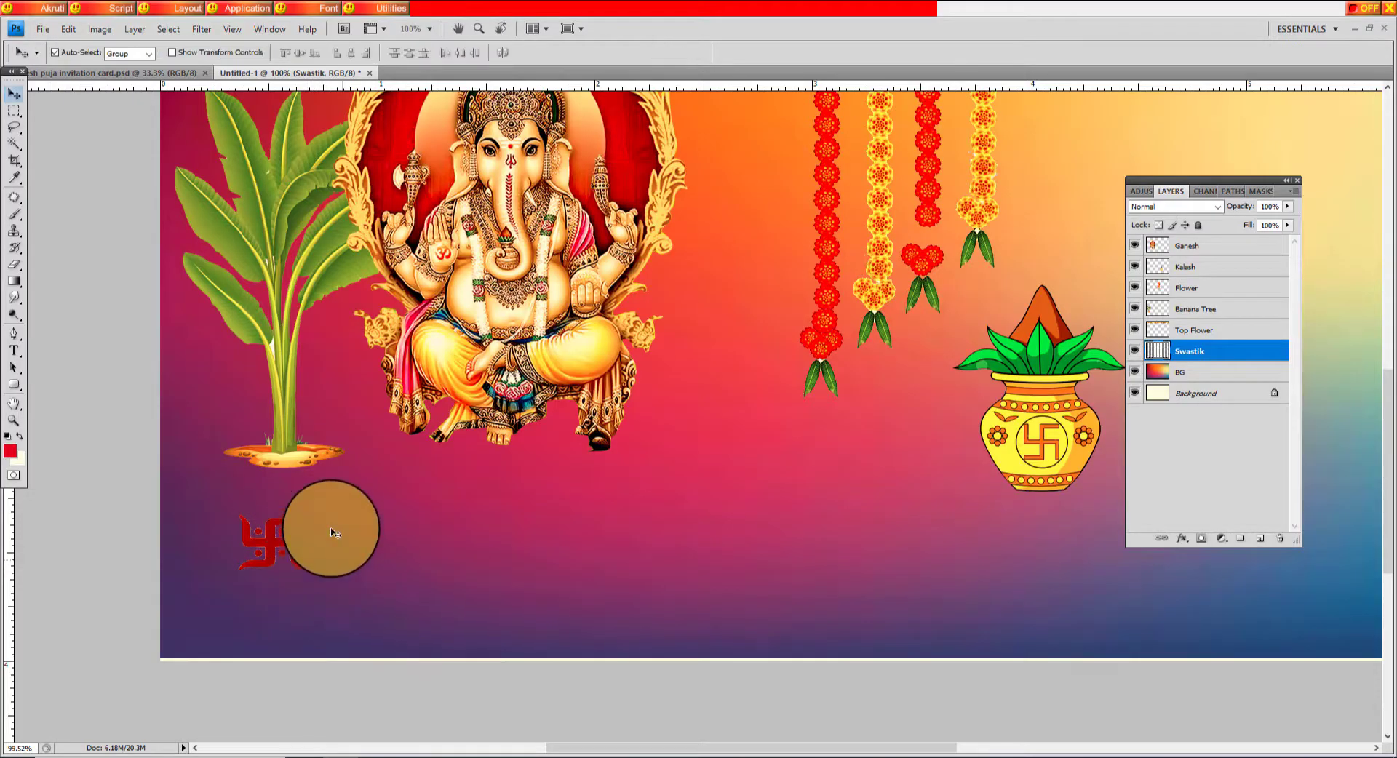
{"action": "key", "text": "ctrl+0"}
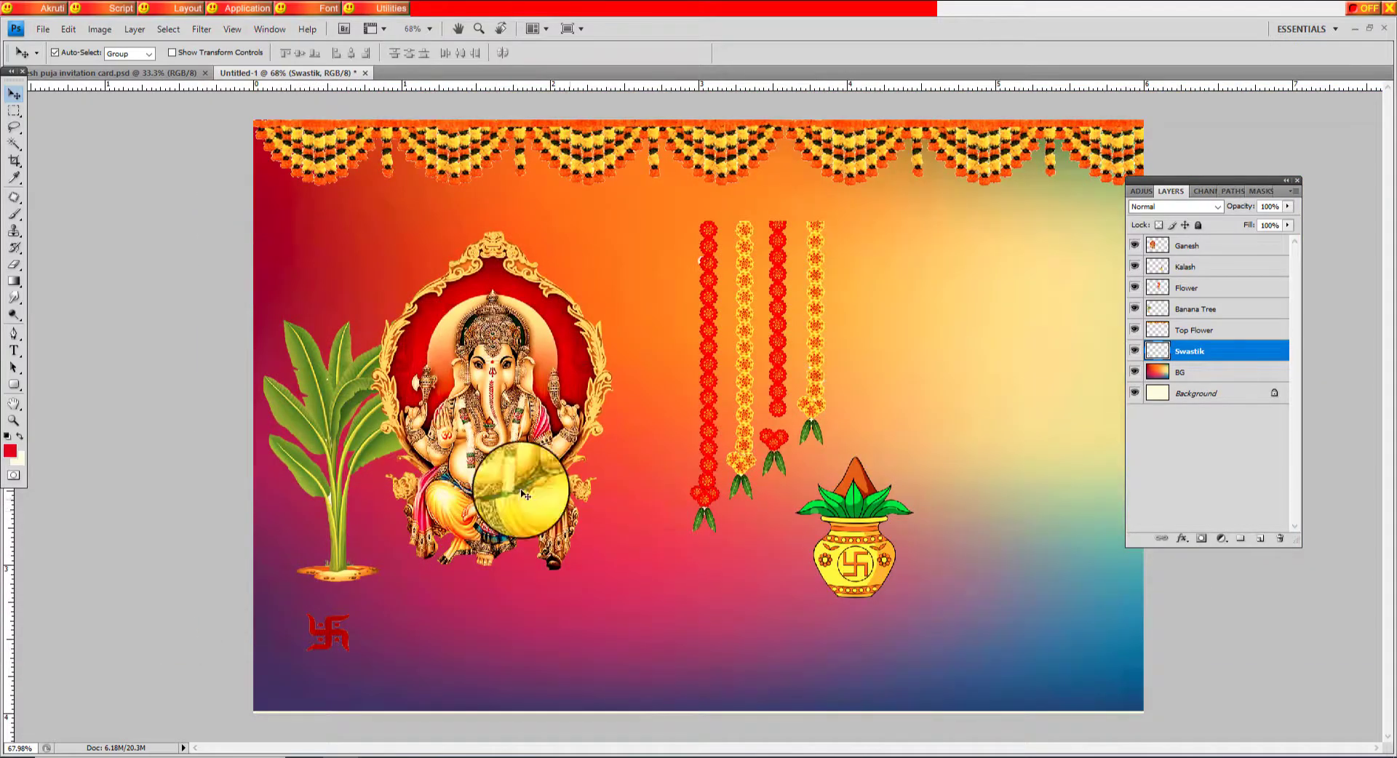
Glance at the finished card, then add a new layer named Bottom Border above Swastik
{"action": "left_click", "coordinate": [73, 79]}
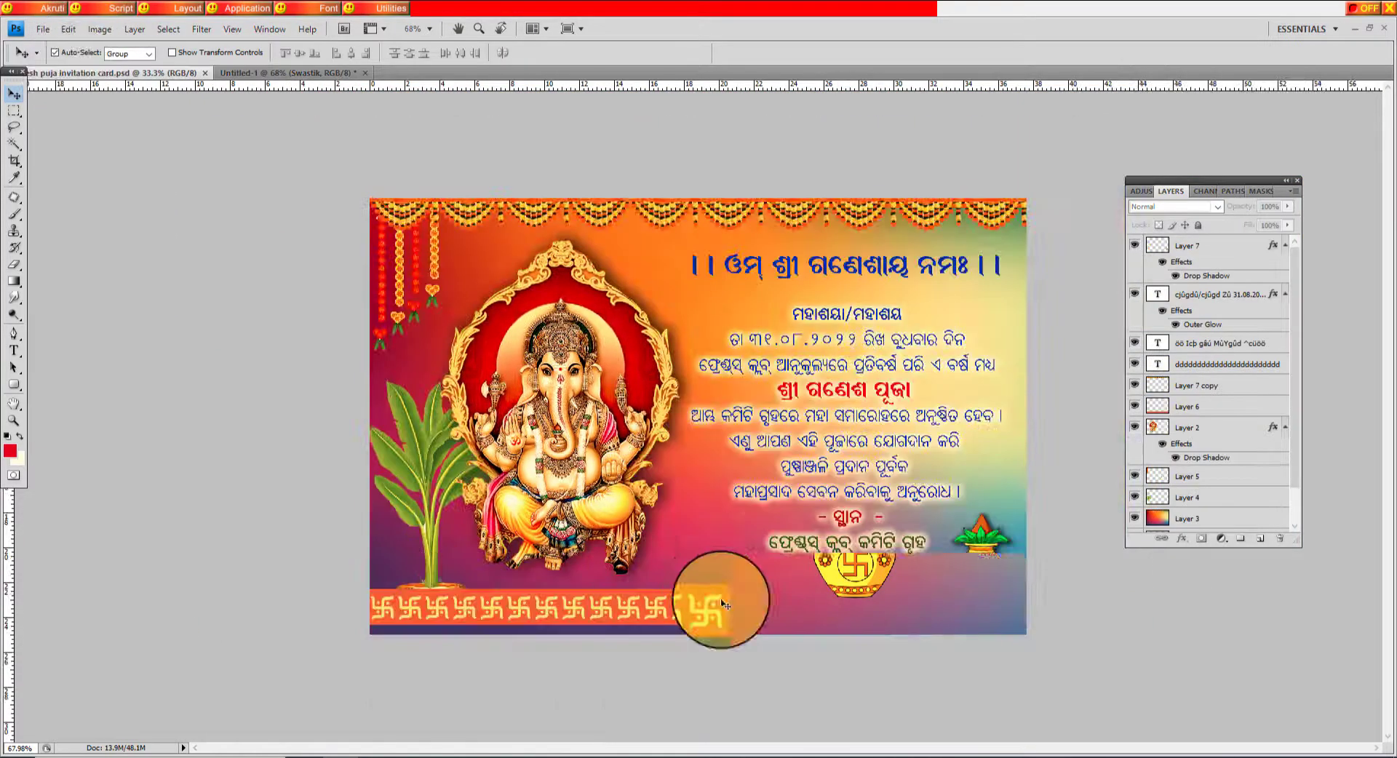
{"action": "key", "text": "alt+BackSpace"}
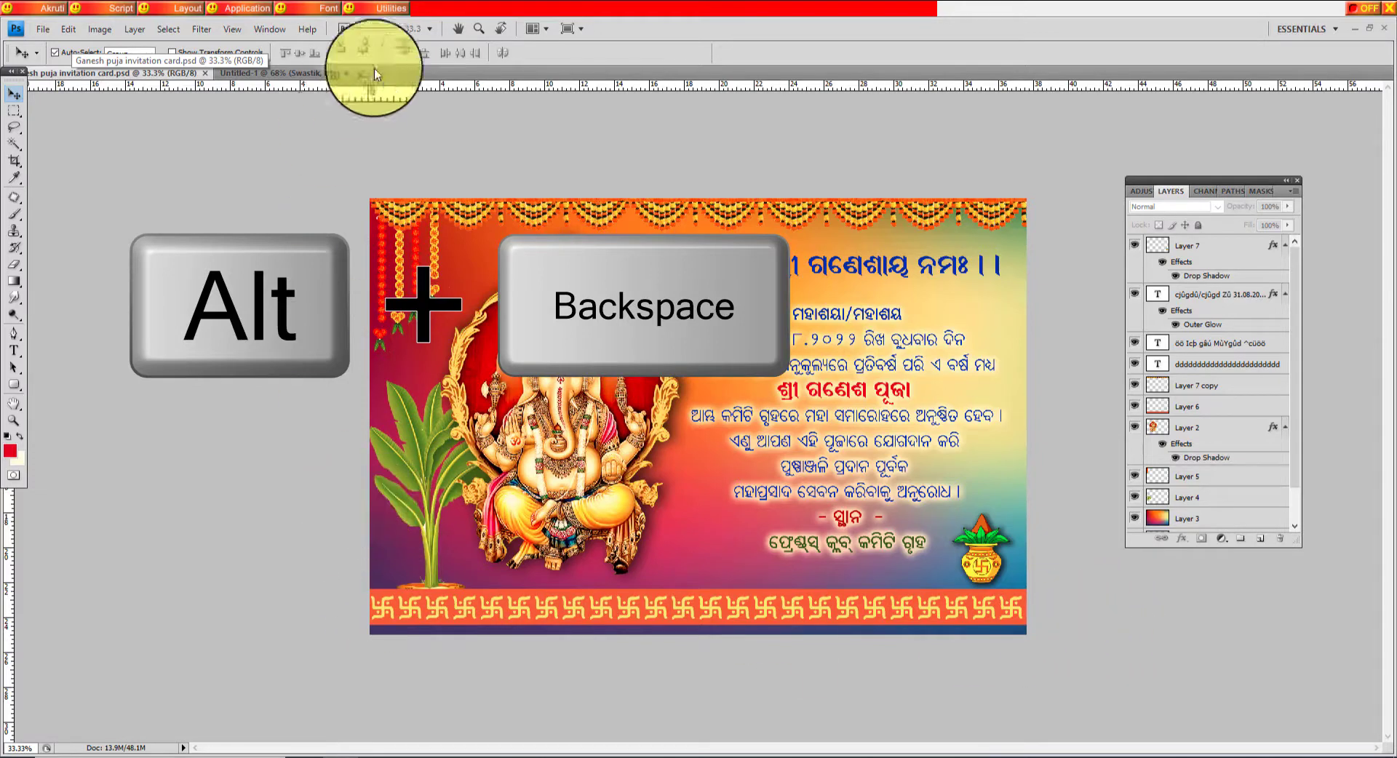
{"action": "left_click", "coordinate": [284, 72]}
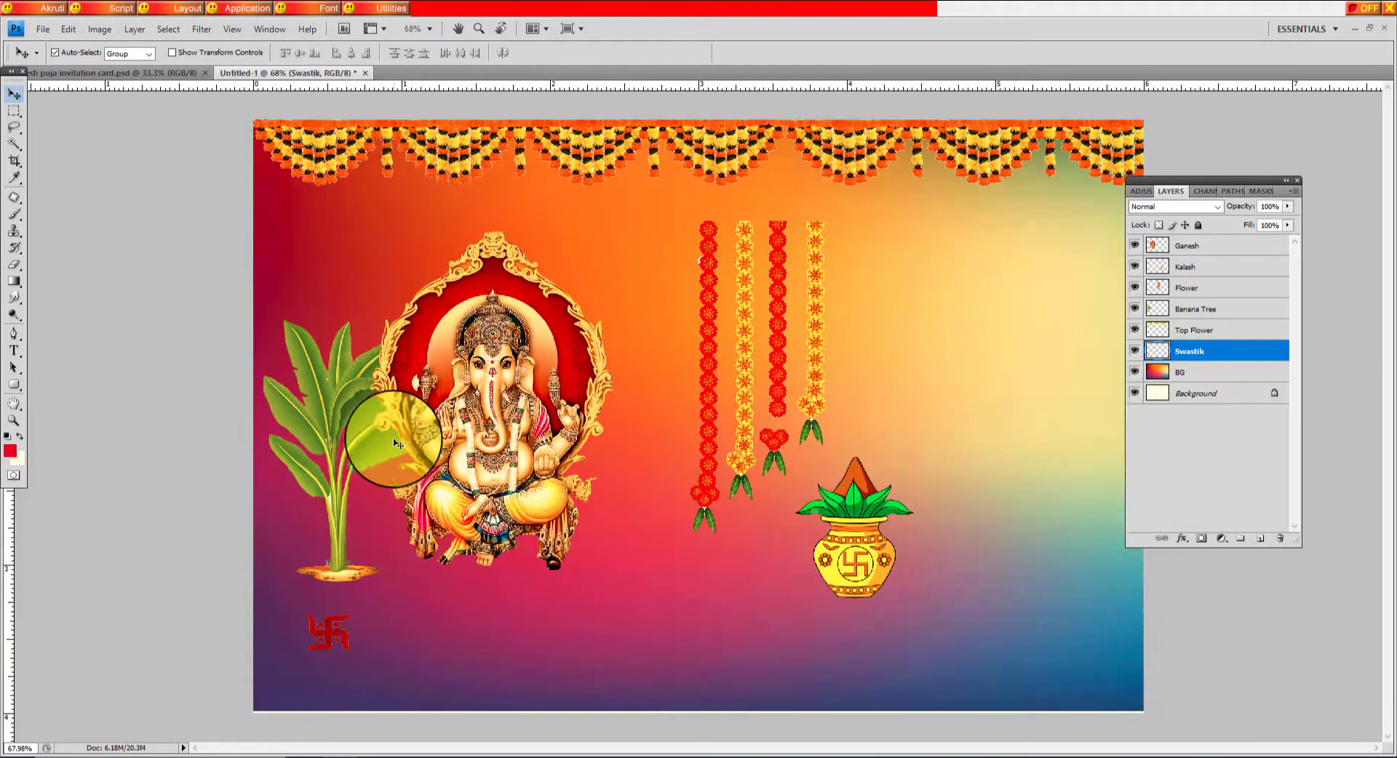
{"action": "left_click", "coordinate": [1263, 541]}
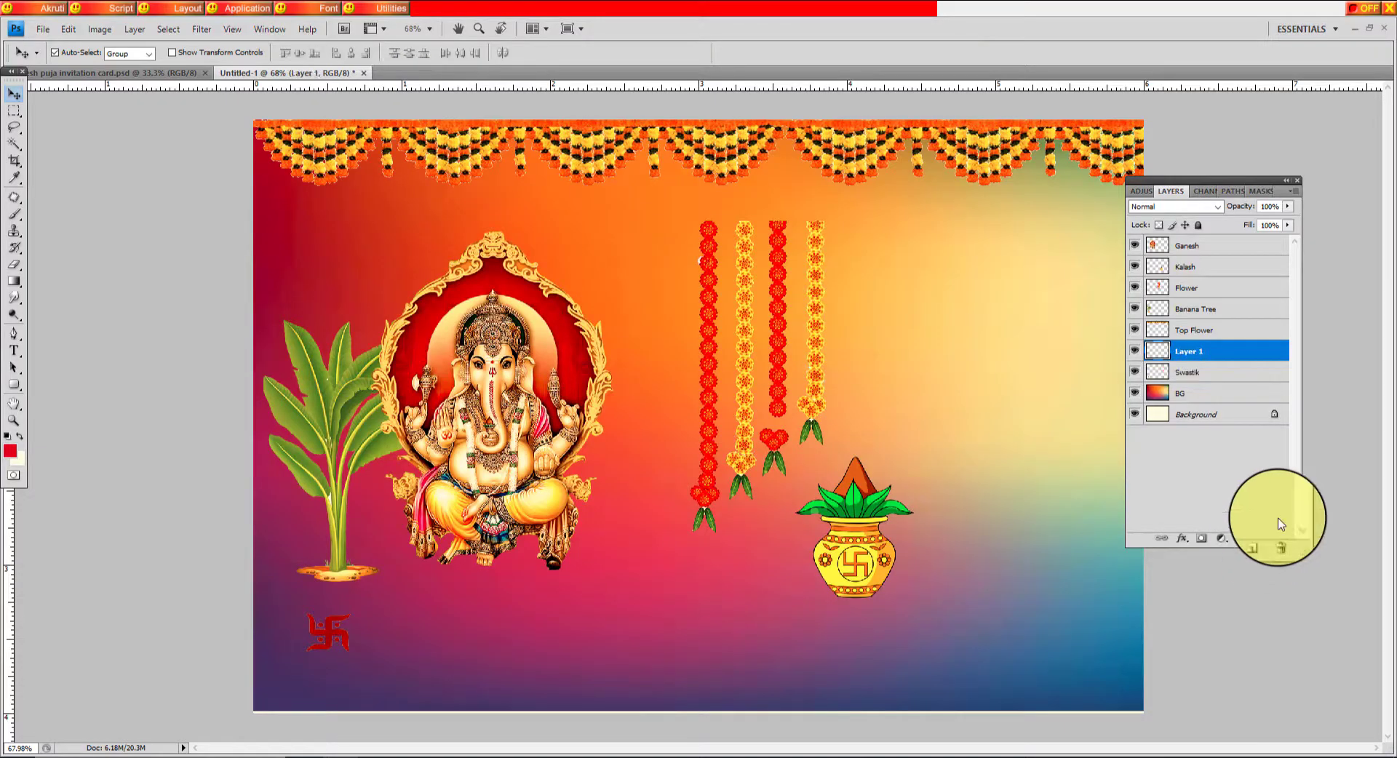
{"action": "double_click", "coordinate": [1191, 354]}
{"action": "type", "text": "Bottom Border"}
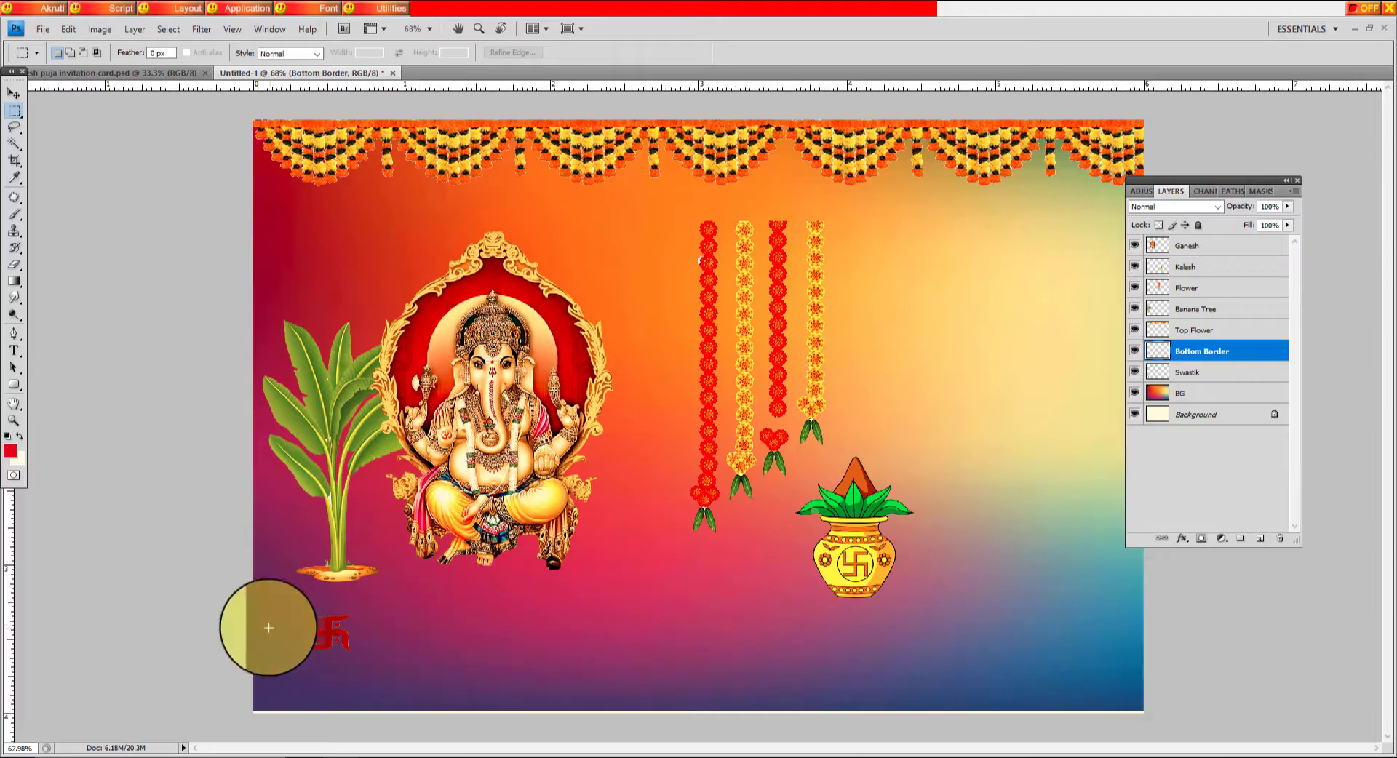
Select a thin strip across the card's bottom and sample a light orange from the garland
{"action": "left_click_drag", "start_coordinate": [243, 639], "coordinate": [1171, 668]}
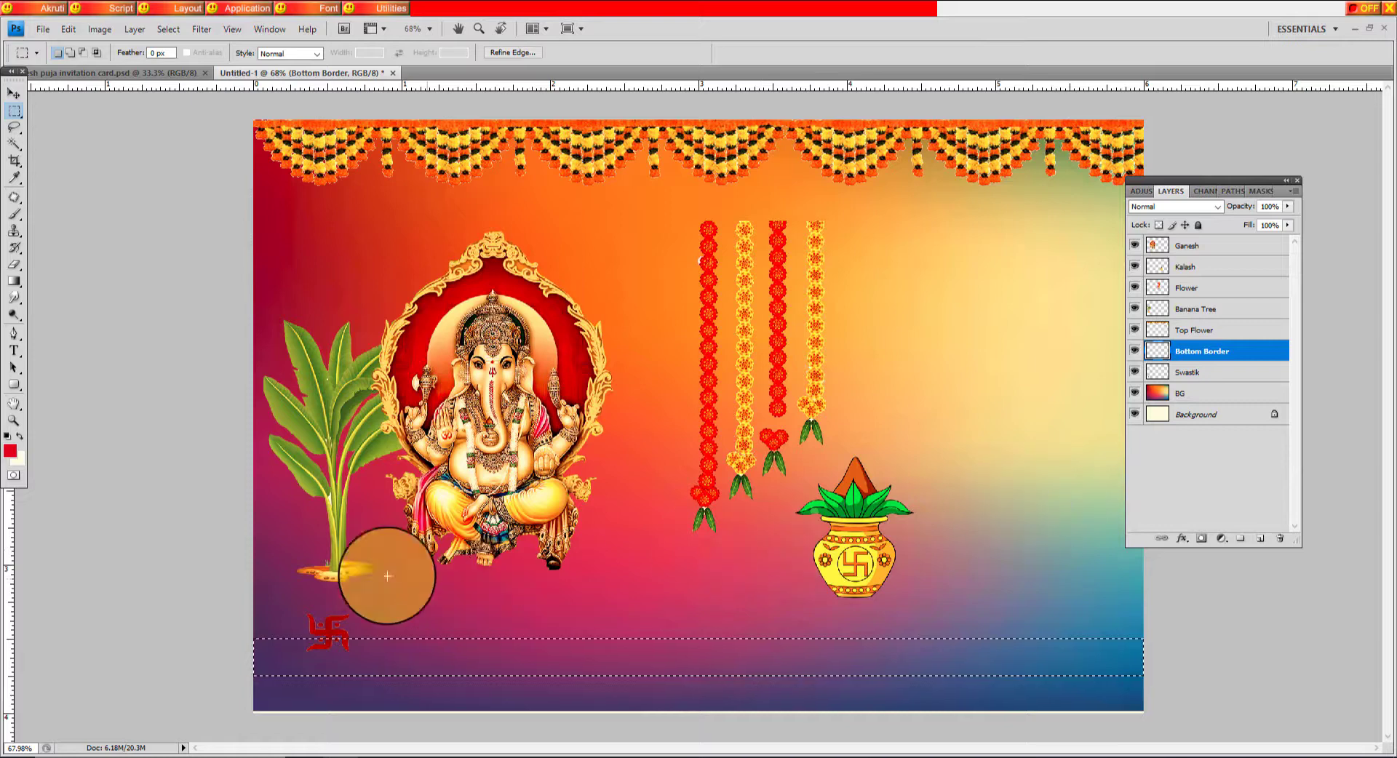
{"action": "left_click", "coordinate": [11, 449]}
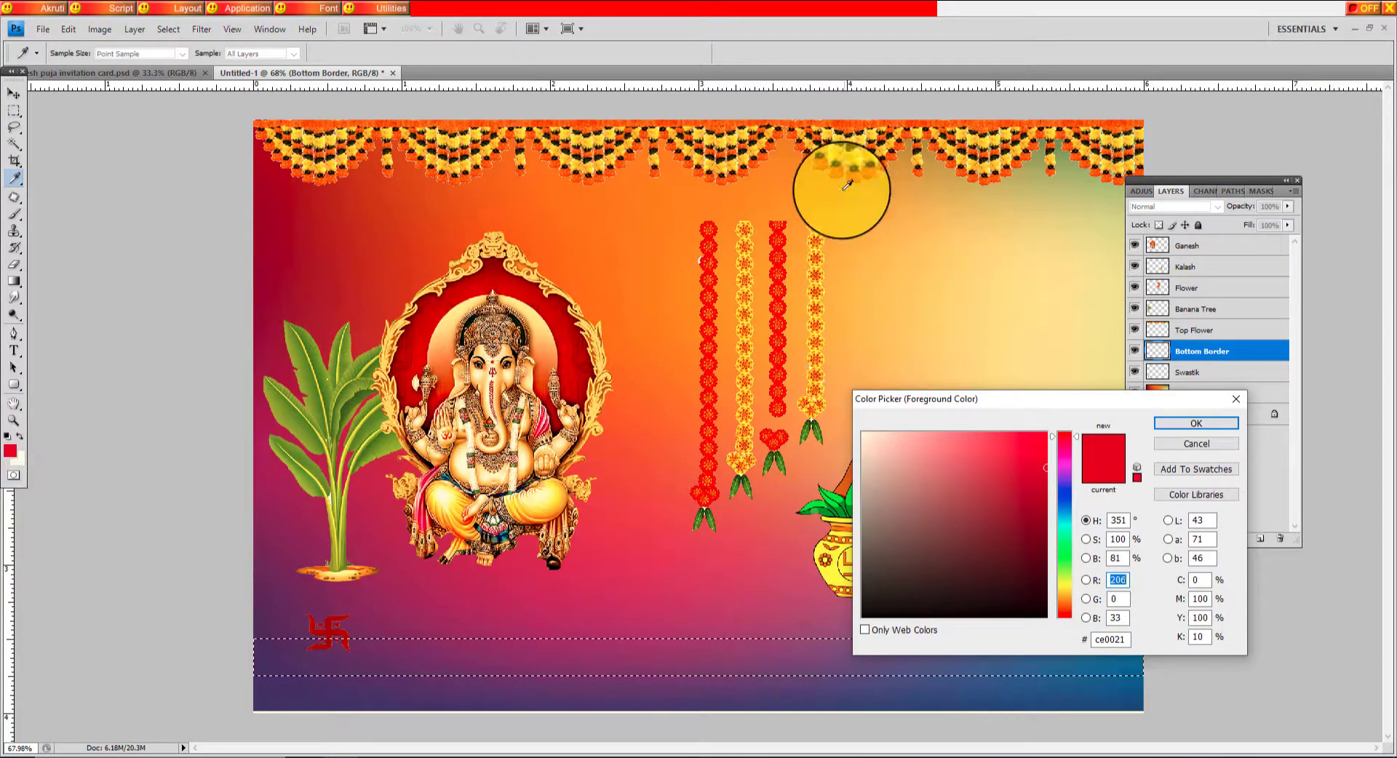
{"action": "left_click", "coordinate": [888, 267]}
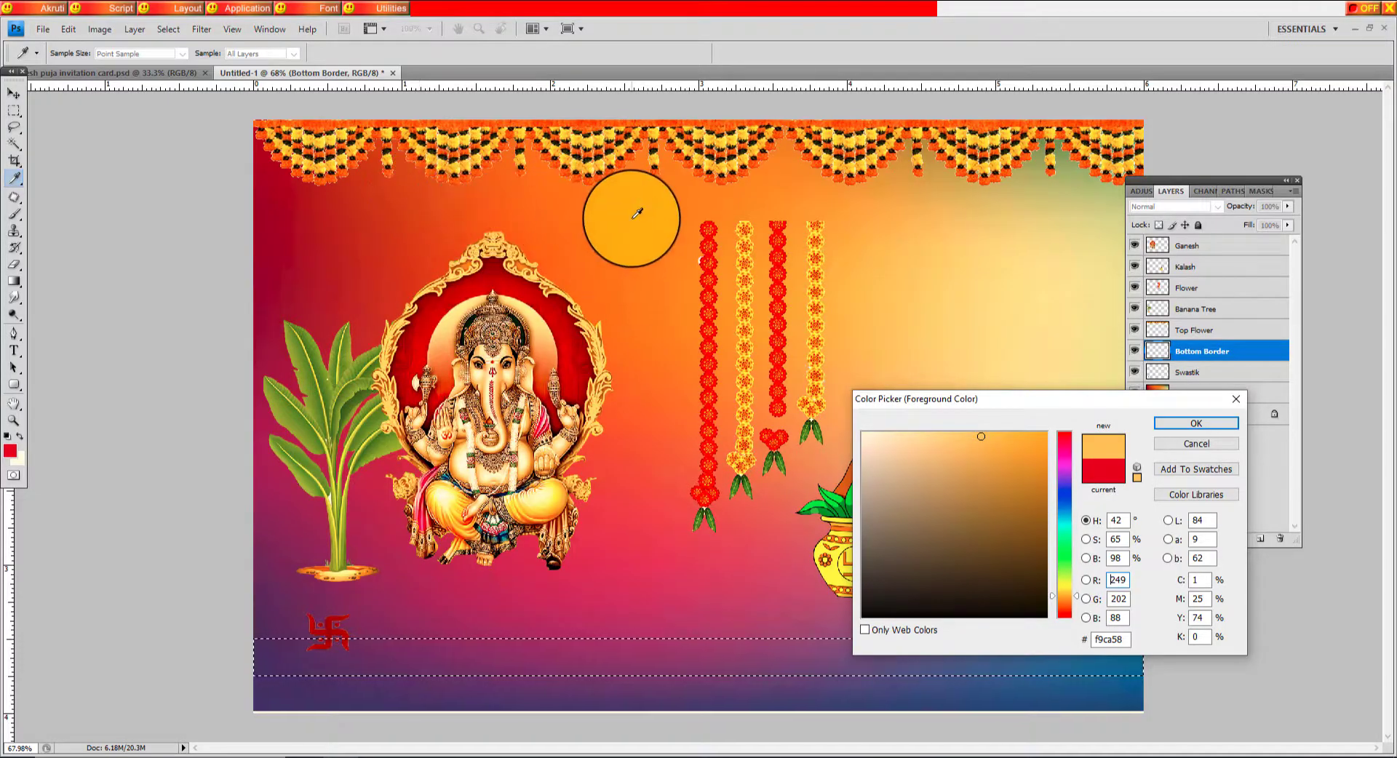
{"action": "left_click", "coordinate": [594, 216]}
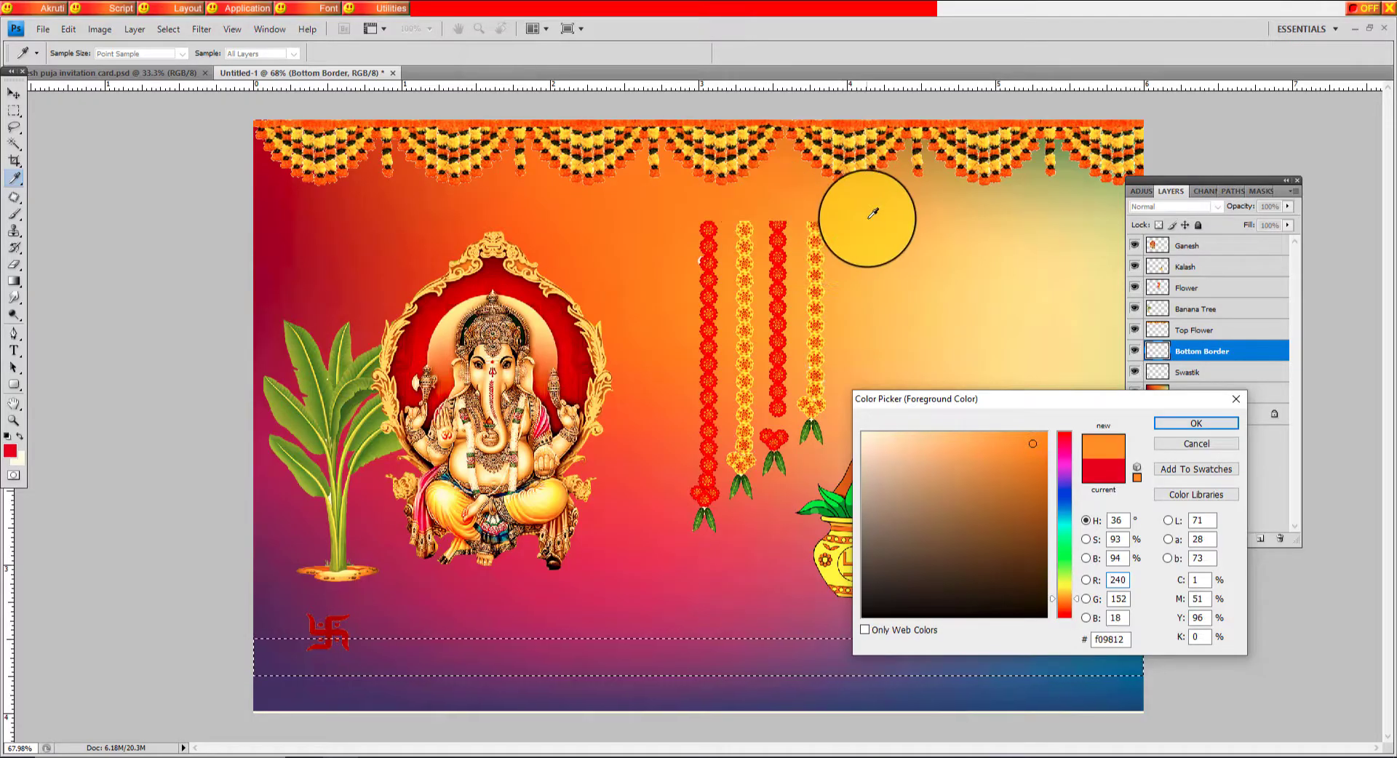
{"action": "left_click_drag", "start_coordinate": [593, 216], "coordinate": [894, 198]}
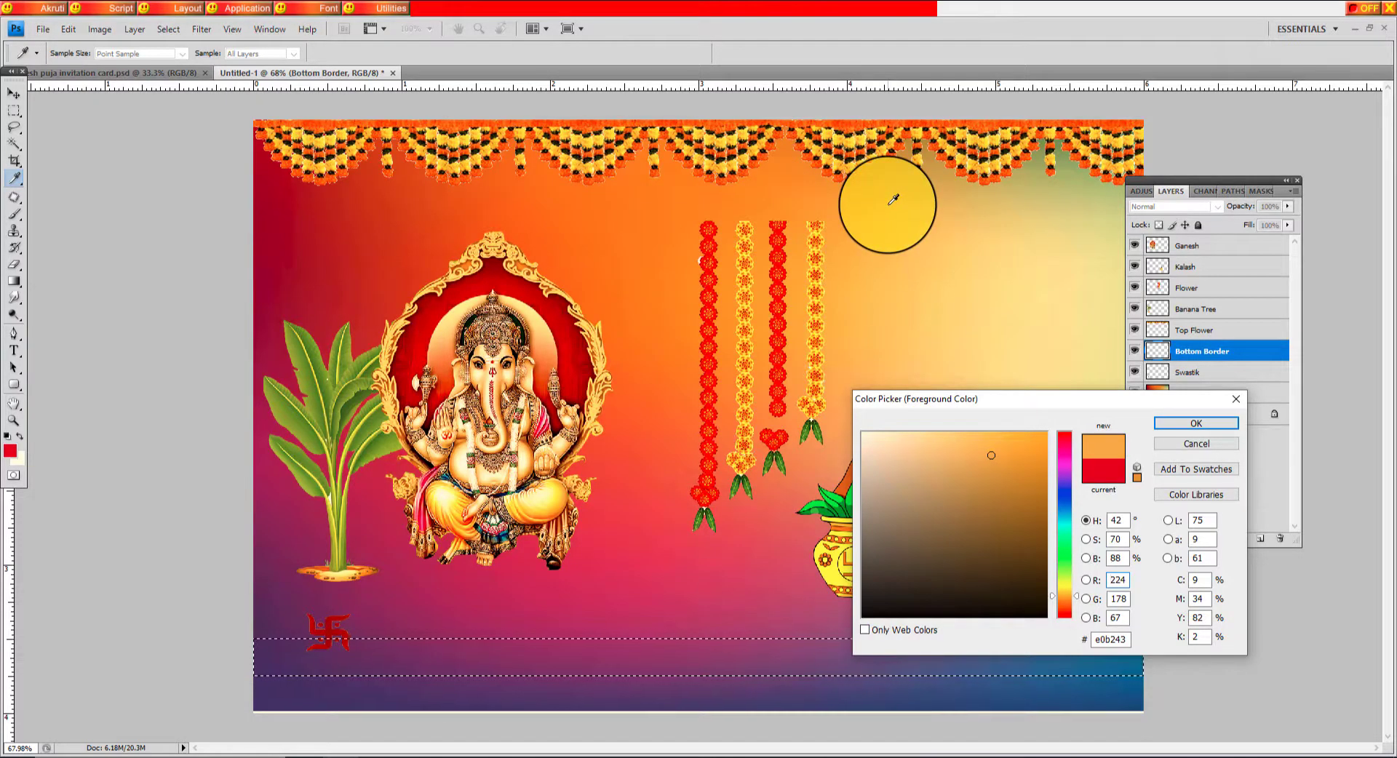
{"action": "left_click", "coordinate": [1196, 423]}
Fill the strip with light orange on the Bottom Border layer and deselect
{"action": "key", "text": "m"}
{"action": "left_click", "coordinate": [1206, 416]}
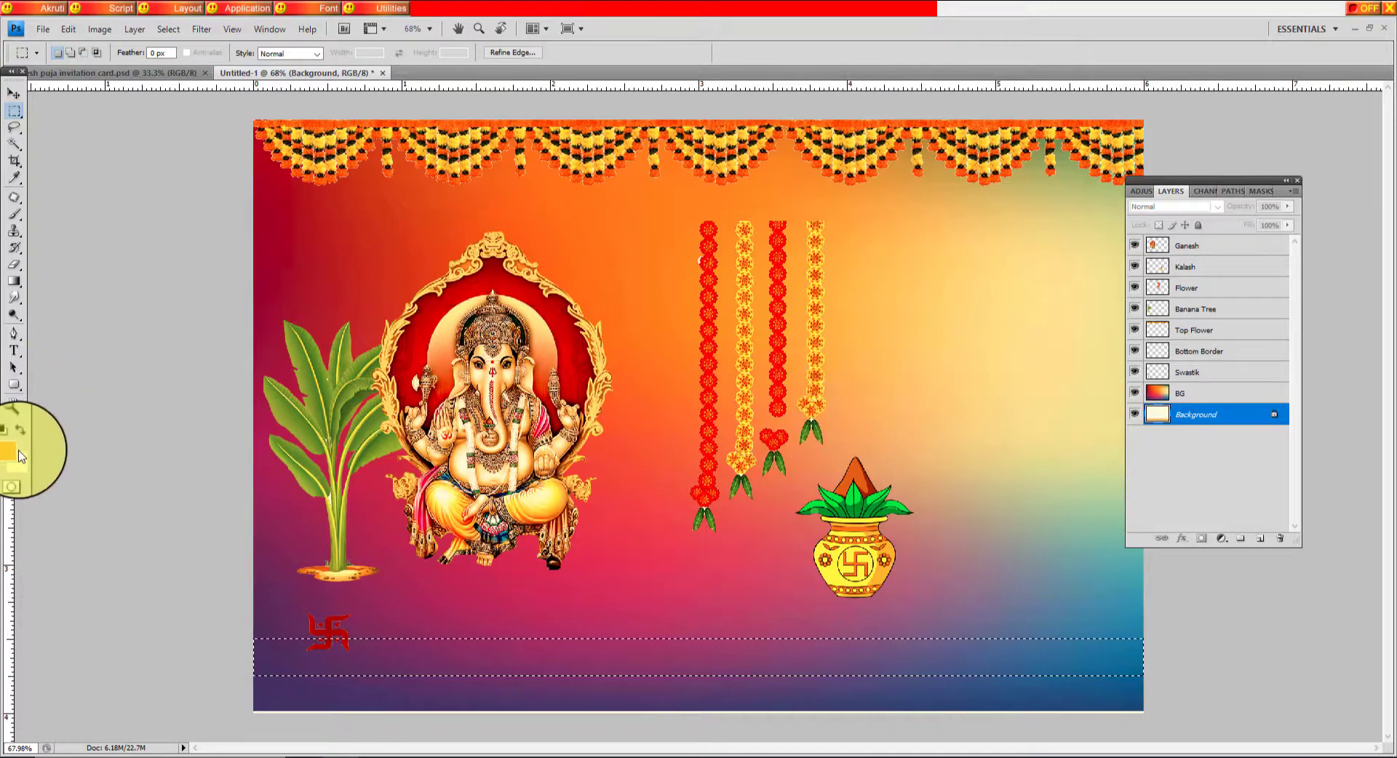
{"action": "left_click", "coordinate": [1234, 352]}
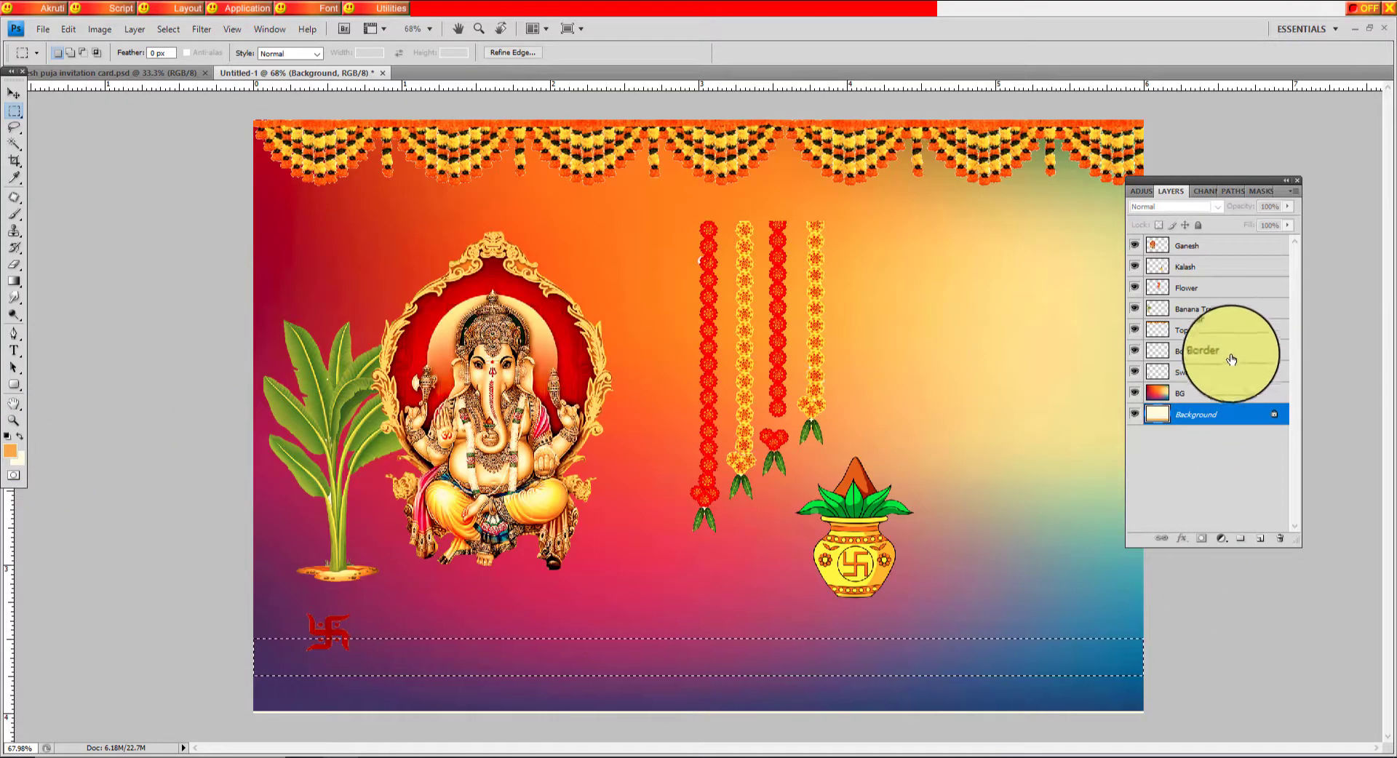
{"action": "key", "text": "alt+BackSpace"}
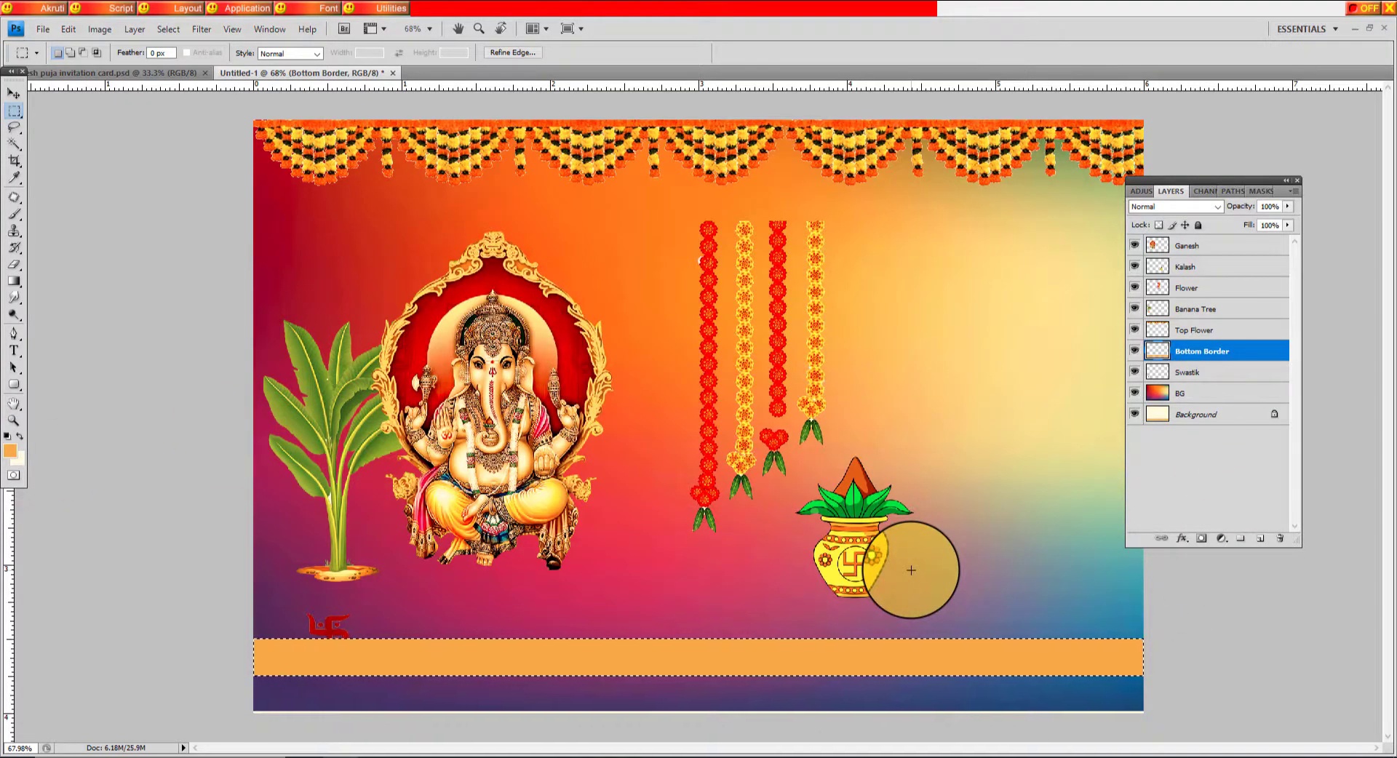
{"action": "key", "text": "ctrl+d"}
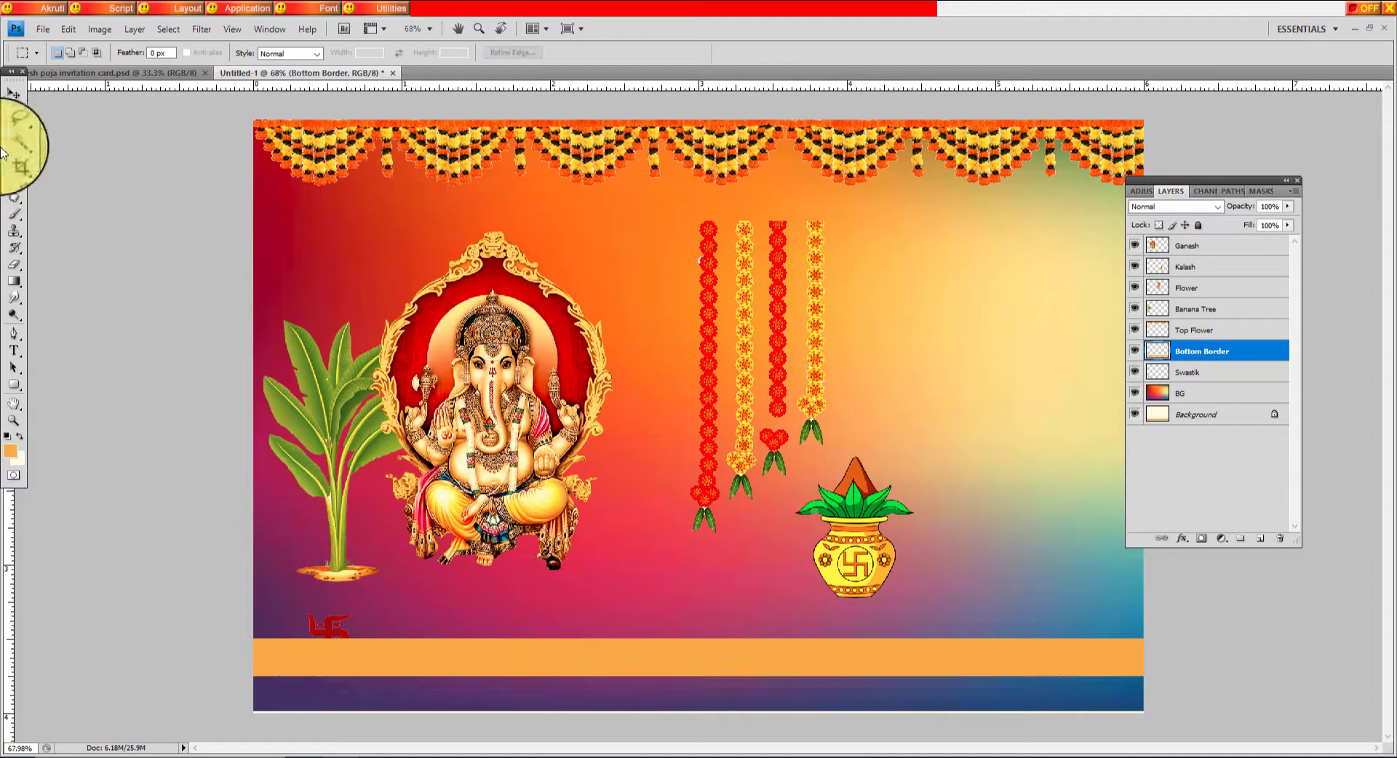
Bring the Swastik layer to the top and move the swastika onto the orange band's left end
{"action": "left_click", "coordinate": [13, 93]}
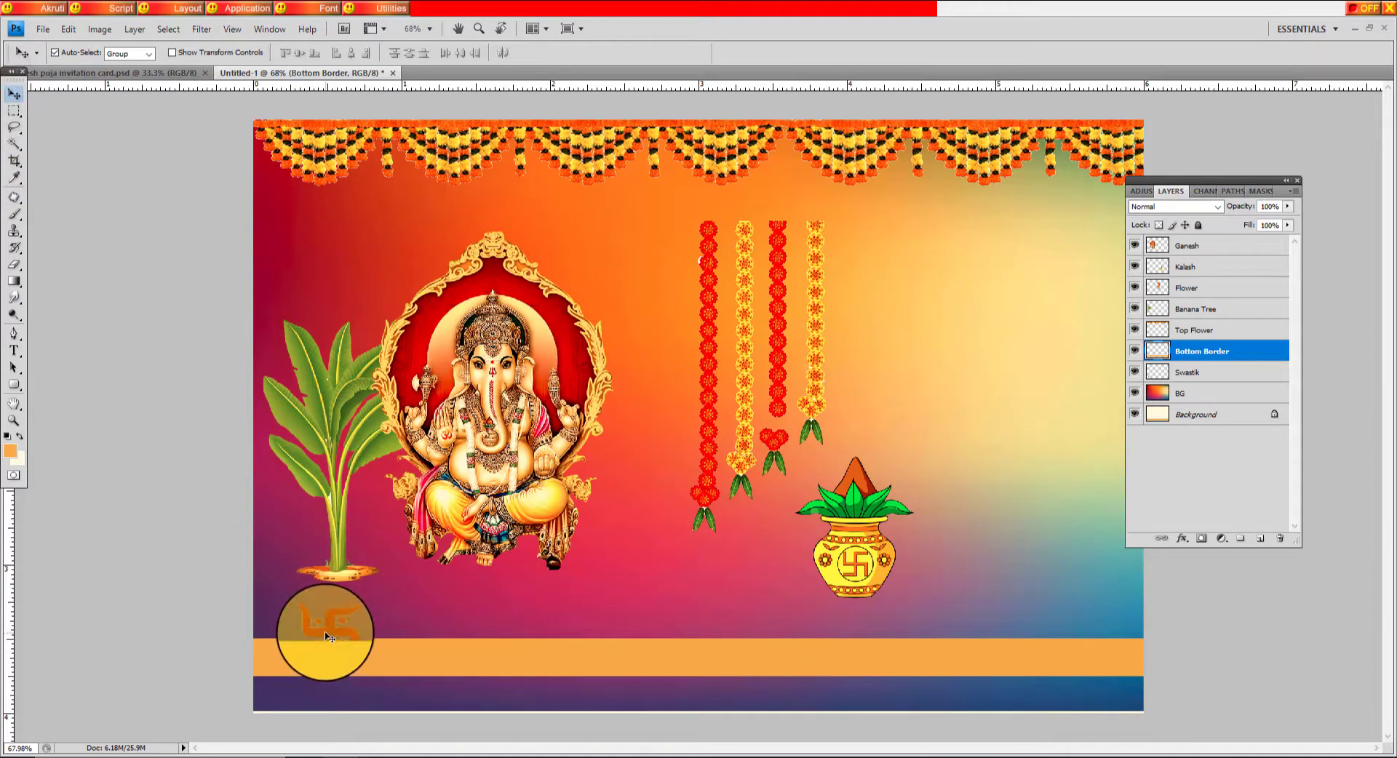
{"action": "right_click", "coordinate": [324, 631]}
{"action": "left_click", "coordinate": [349, 651]}
{"action": "left_click_drag", "start_coordinate": [325, 631], "coordinate": [332, 631]}
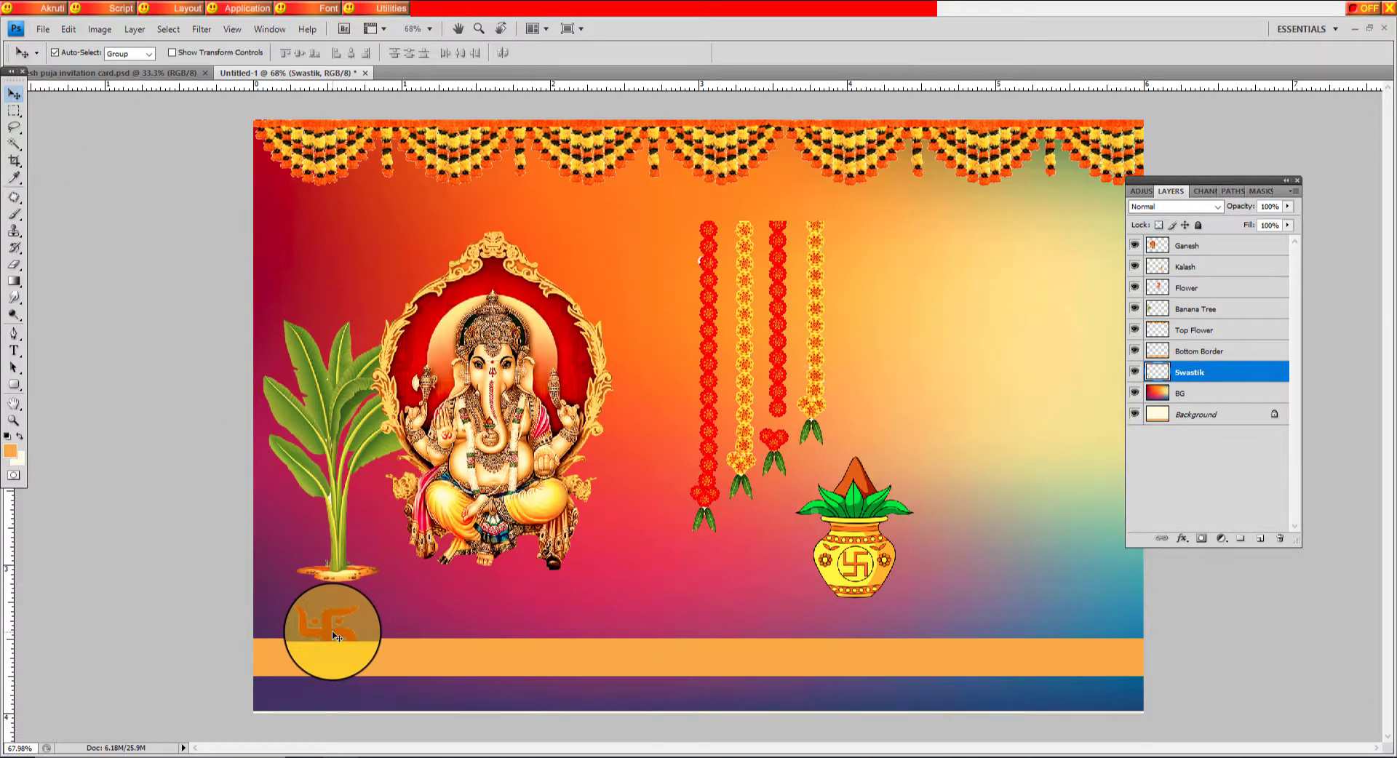
{"action": "scroll", "coordinate": [306, 691], "scroll_direction": "up", "scroll_amount": 2}
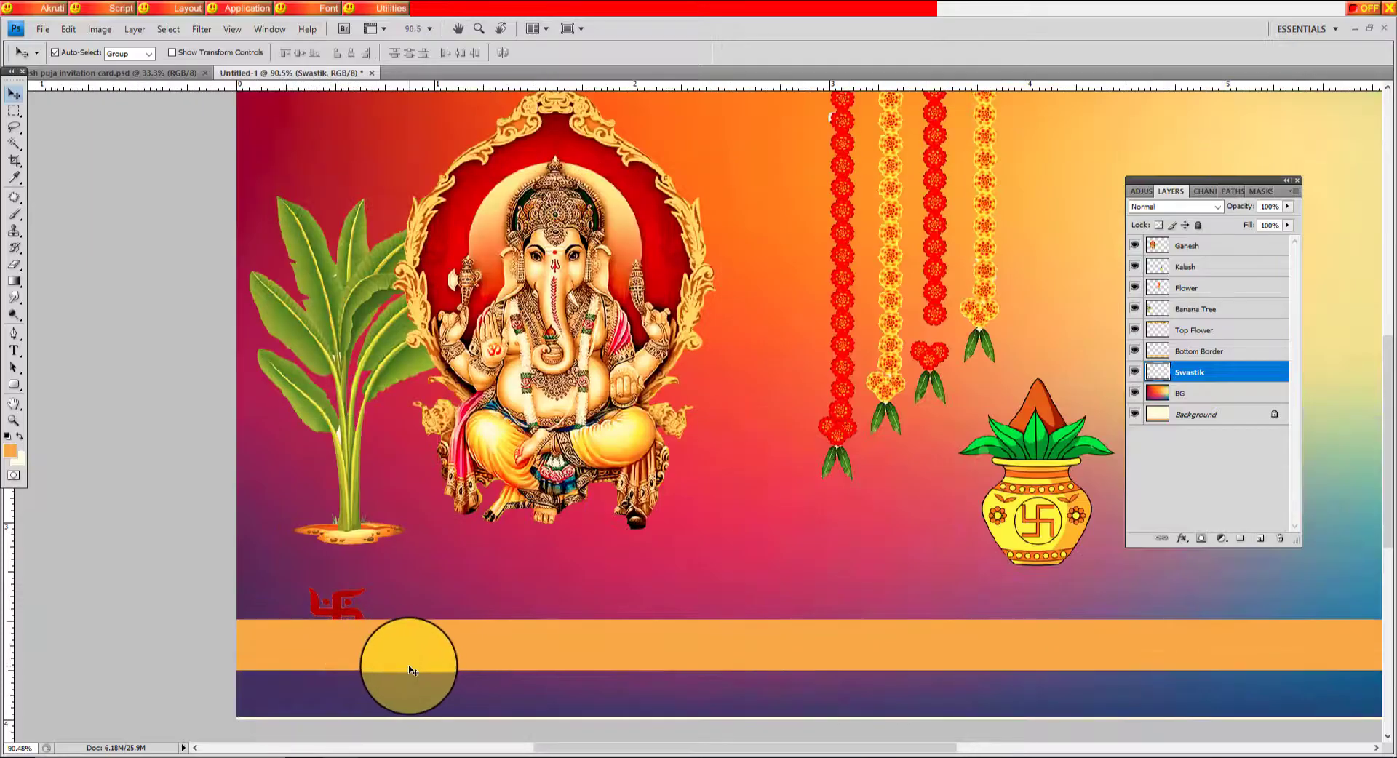
{"action": "key", "text": "ctrl+shift+bracketright"}
{"action": "mouse_move", "coordinate": [413, 671]}
{"action": "left_mouse_down"}
{"action": "mouse_move", "coordinate": [339, 614]}
{"action": "mouse_move", "coordinate": [310, 657]}
{"action": "left_mouse_up"}
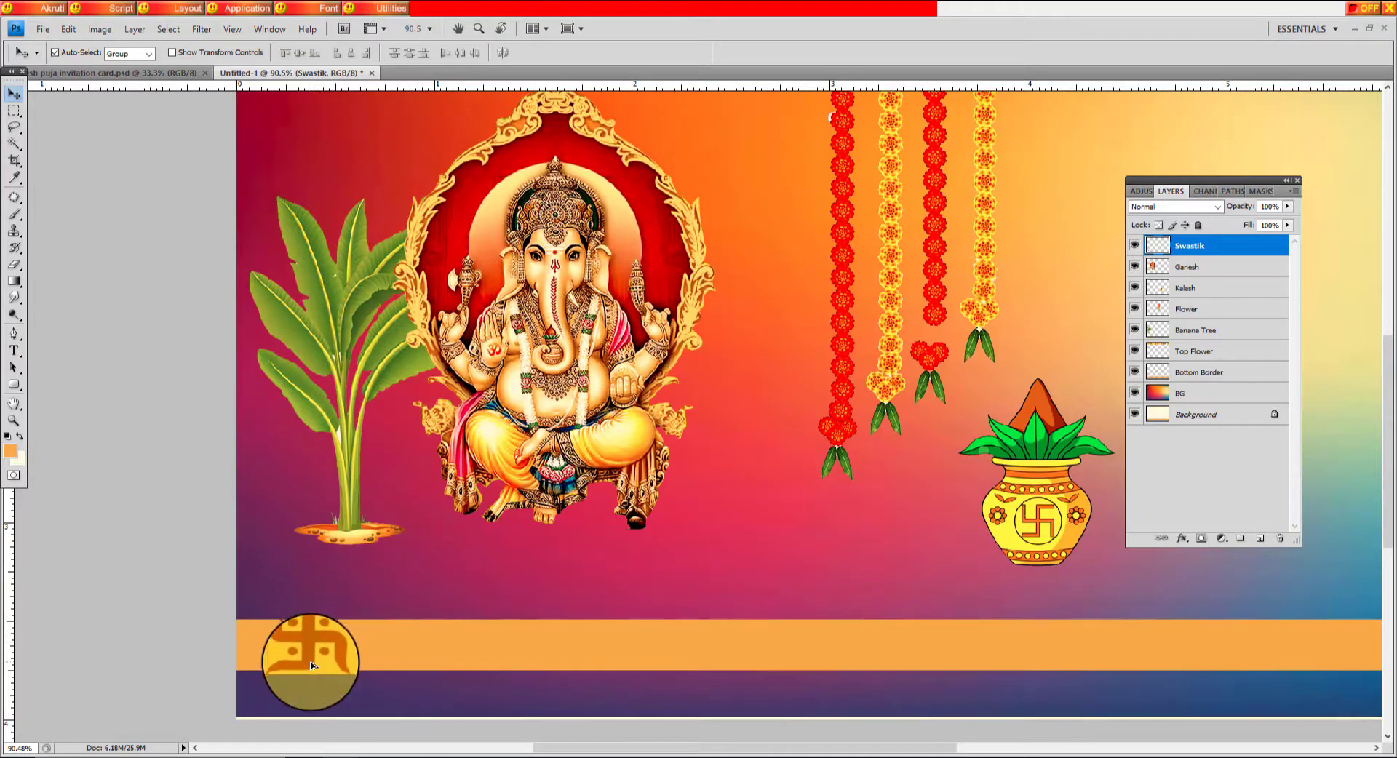
Shrink the swastika to about 77 percent
{"action": "scroll", "coordinate": [309, 657], "scroll_direction": "up", "scroll_amount": 4}
{"action": "key", "text": "ctrl+t"}
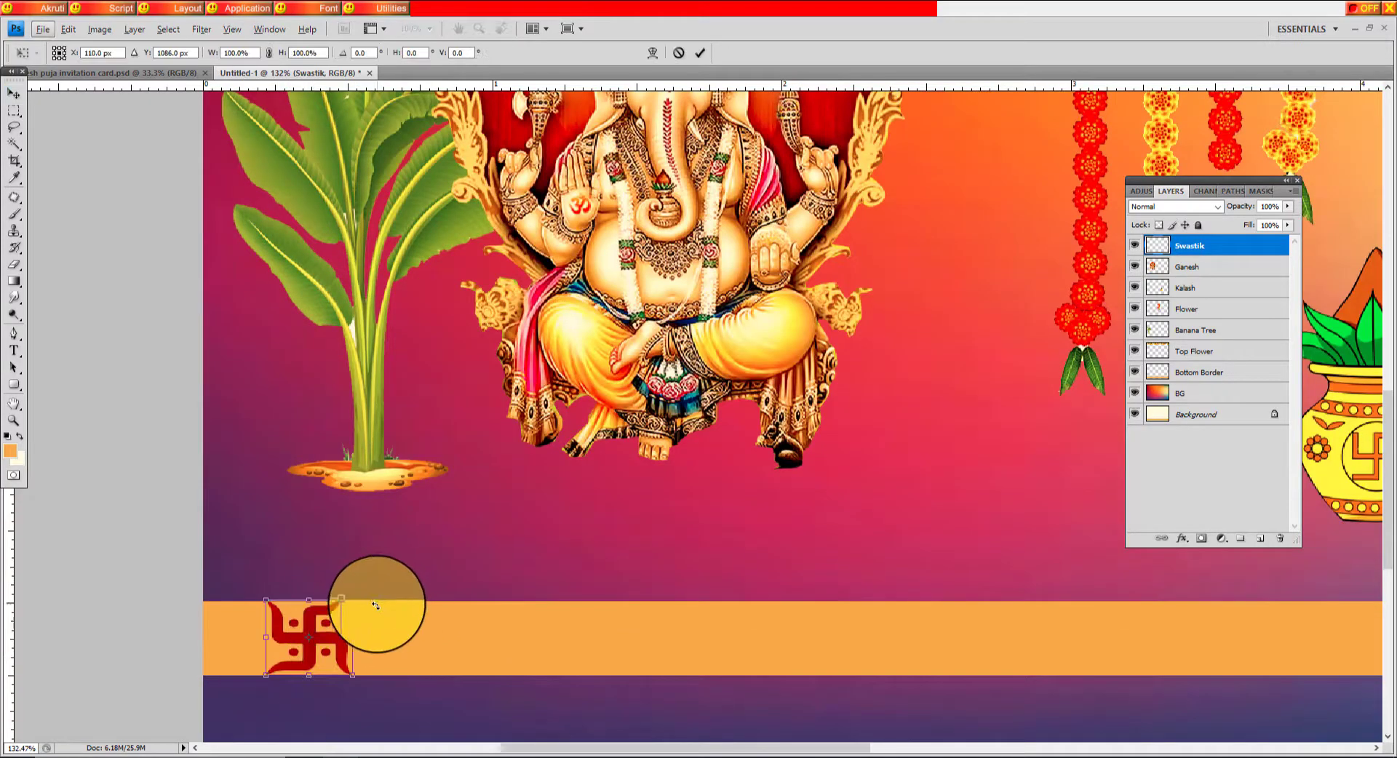
{"action": "mouse_move", "coordinate": [350, 603]}
{"action": "left_mouse_down"}
{"action": "mouse_move", "coordinate": [305, 646]}
{"action": "mouse_move", "coordinate": [289, 636]}
{"action": "left_mouse_up"}
{"action": "key", "text": "Return"}
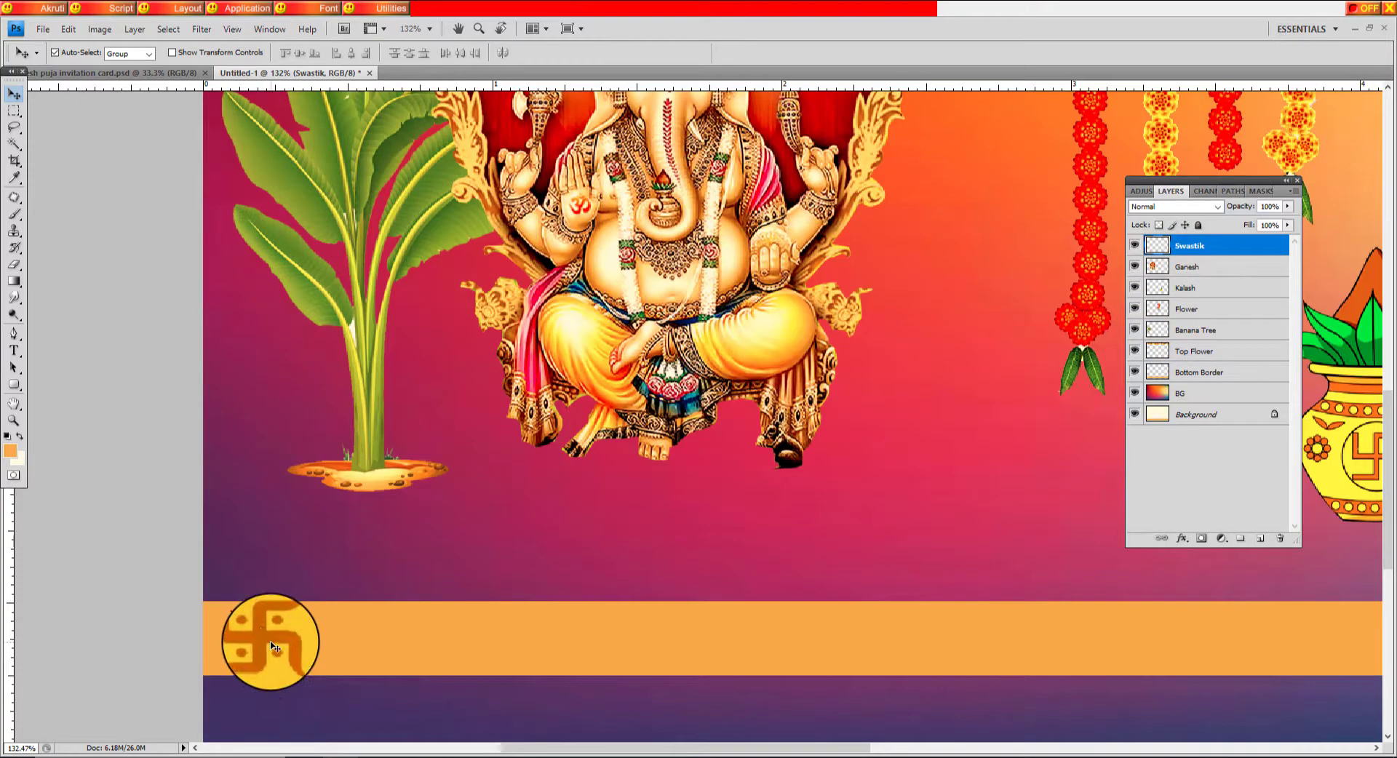
Duplicate the swastika twice and space the copies rightward along the orange band
{"action": "key", "text": "ctrl+j"}
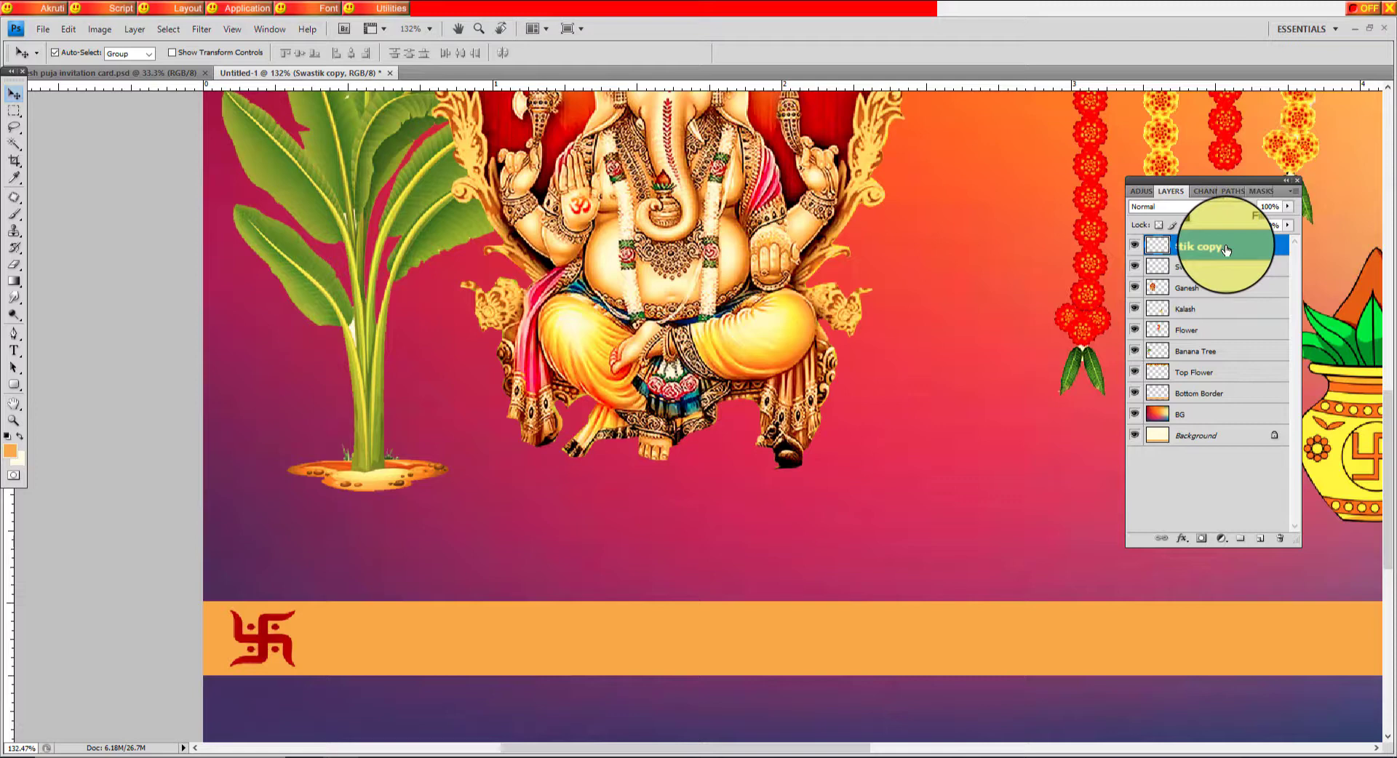
{"action": "key", "text": "ctrl+j"}
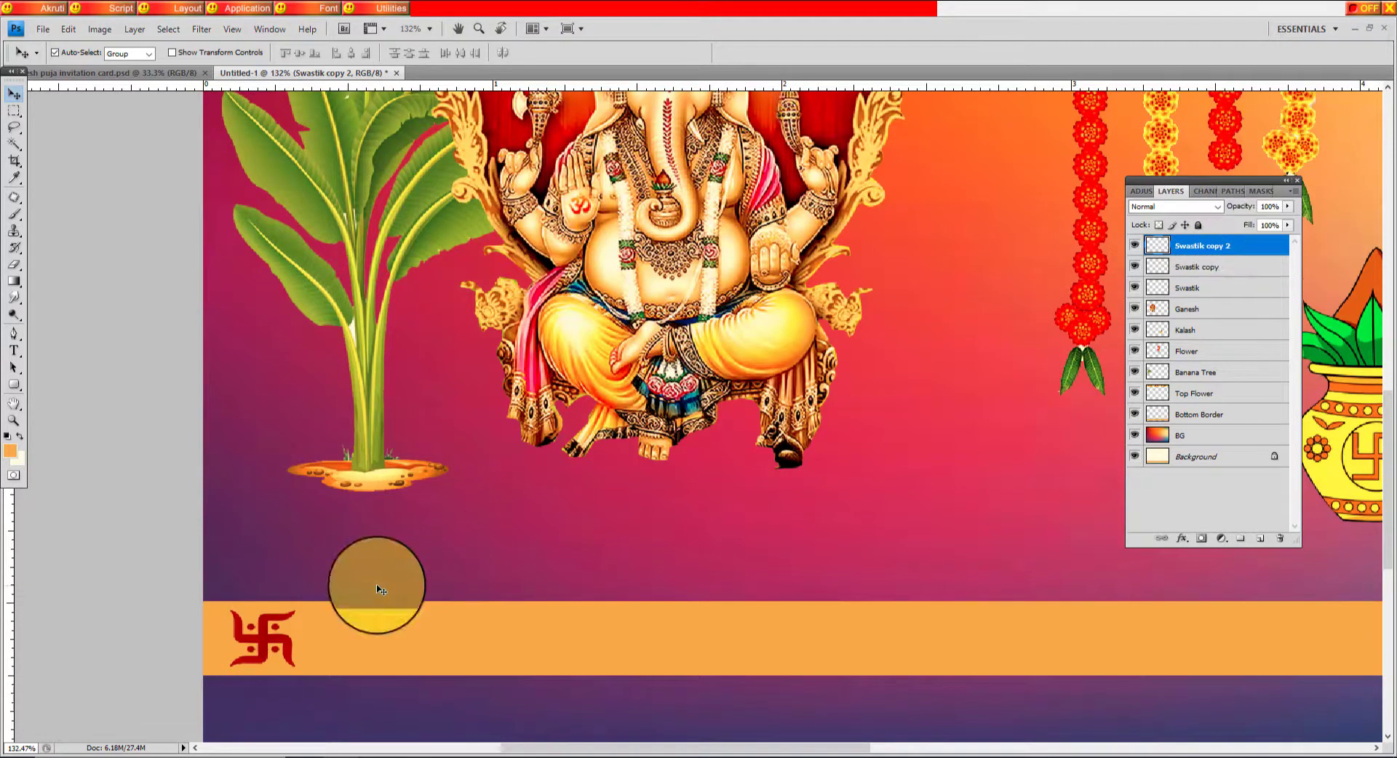
{"action": "left_click_drag", "start_coordinate": [249, 653], "coordinate": [348, 648]}
{"action": "left_click", "coordinate": [265, 644]}
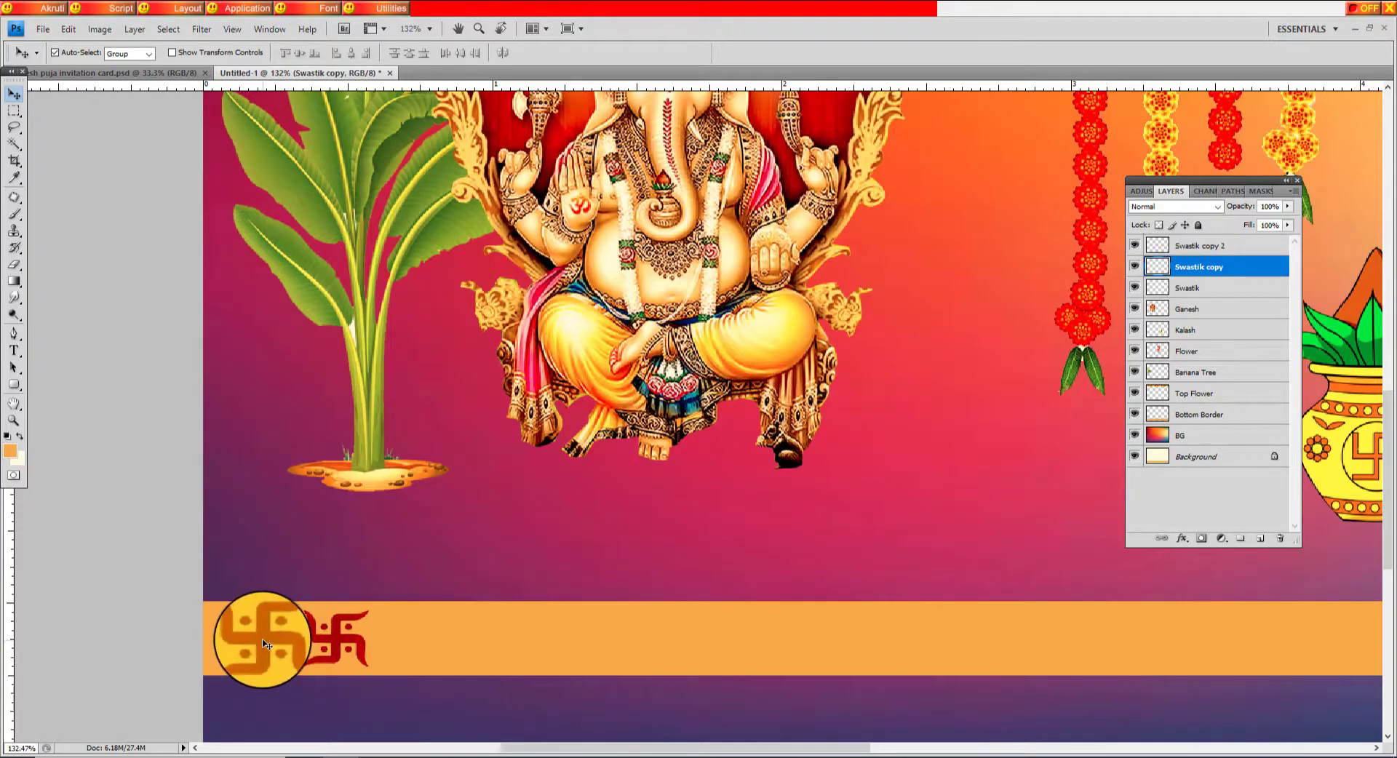
{"action": "left_click_drag", "start_coordinate": [263, 644], "coordinate": [410, 661]}
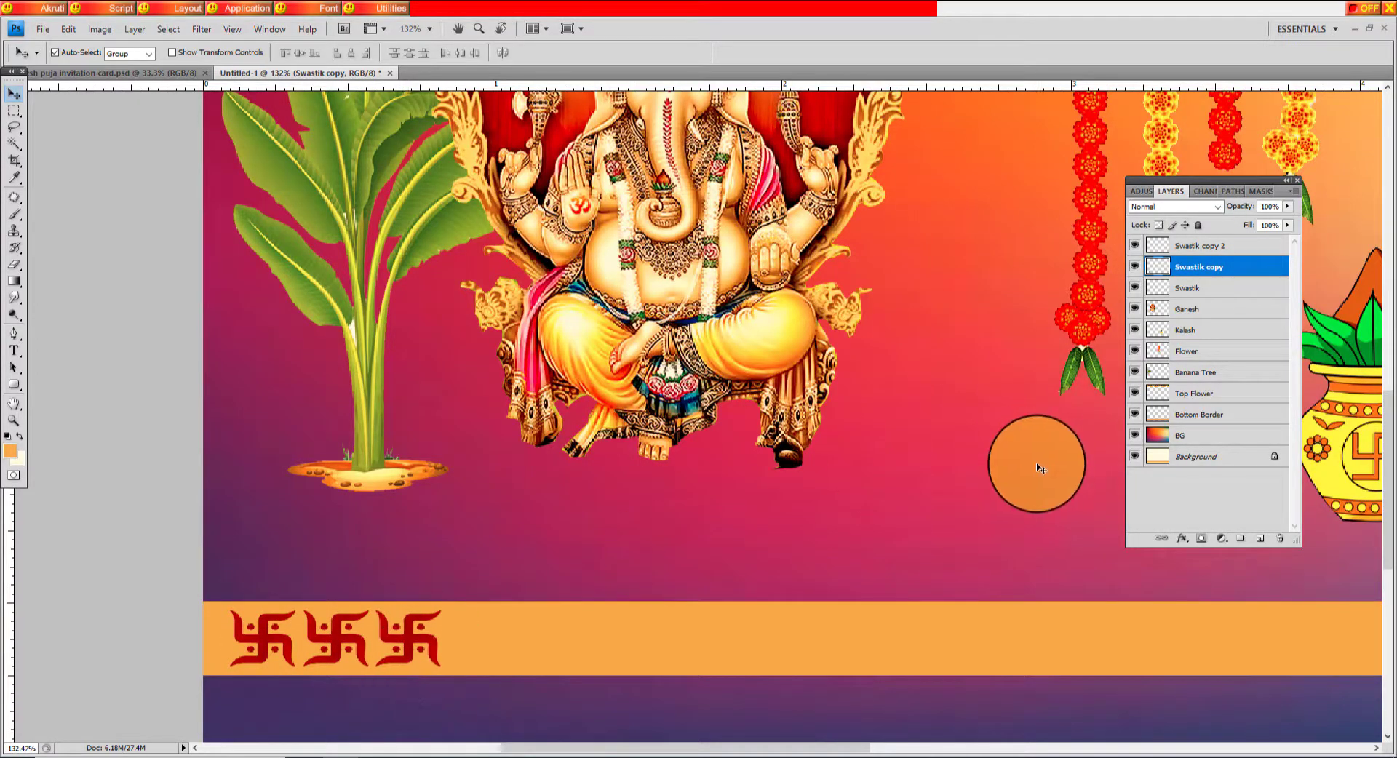
Merge the three swastikas into one layer and place a duplicate row after them
{"action": "left_click", "coordinate": [1248, 248]}
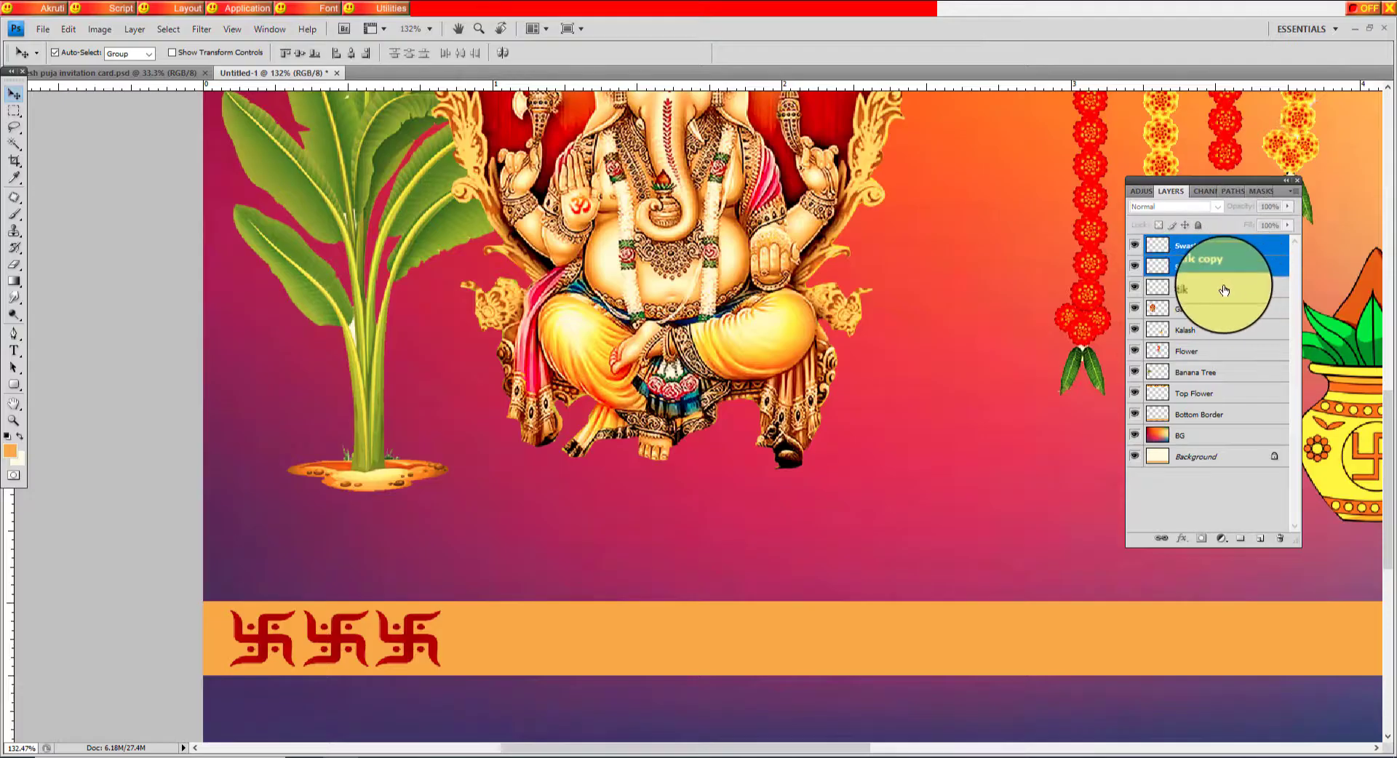
{"action": "left_click", "coordinate": [1230, 287], "text": "shift"}
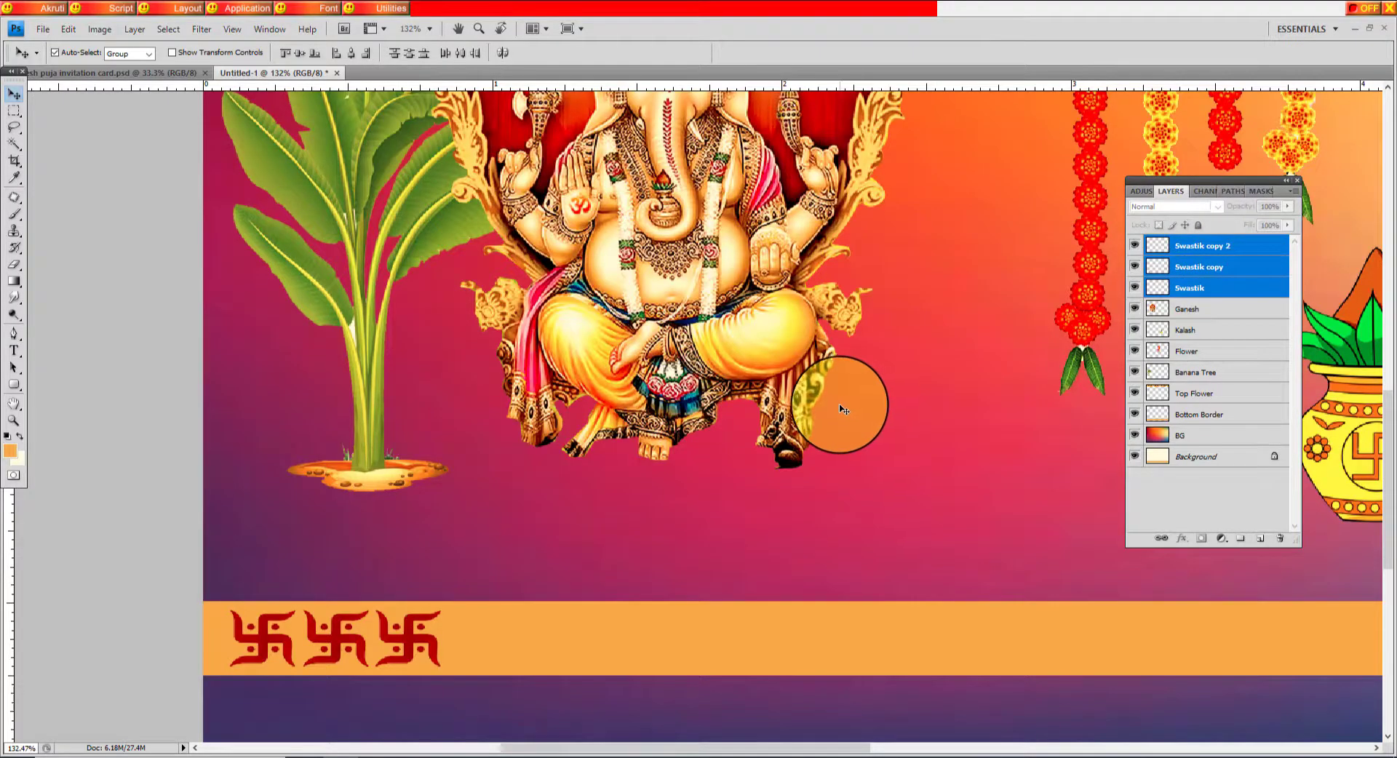
{"action": "key", "text": "ctrl+e"}
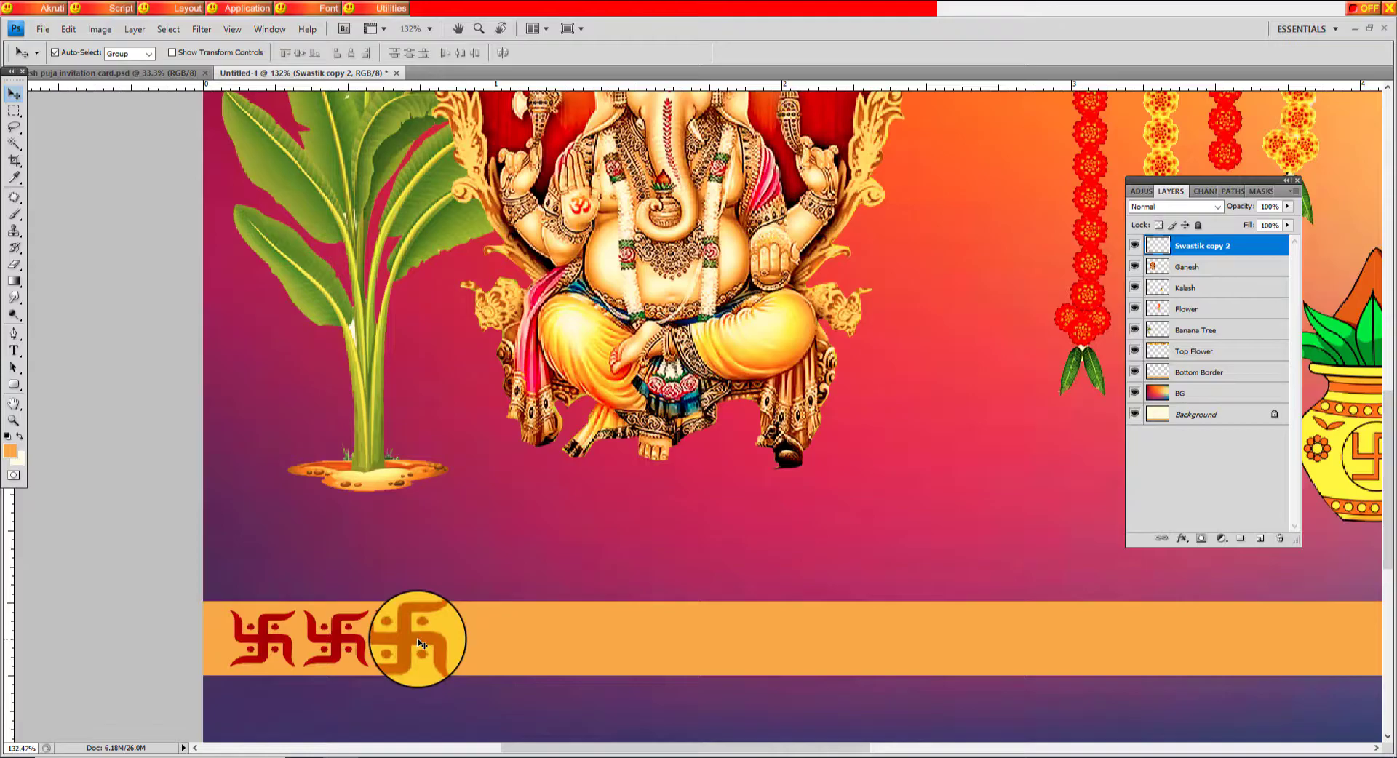
{"action": "key", "text": "ctrl+j"}
{"action": "mouse_move", "coordinate": [417, 639]}
{"action": "left_mouse_down"}
{"action": "mouse_move", "coordinate": [402, 656]}
{"action": "mouse_move", "coordinate": [644, 670]}
{"action": "left_mouse_up"}
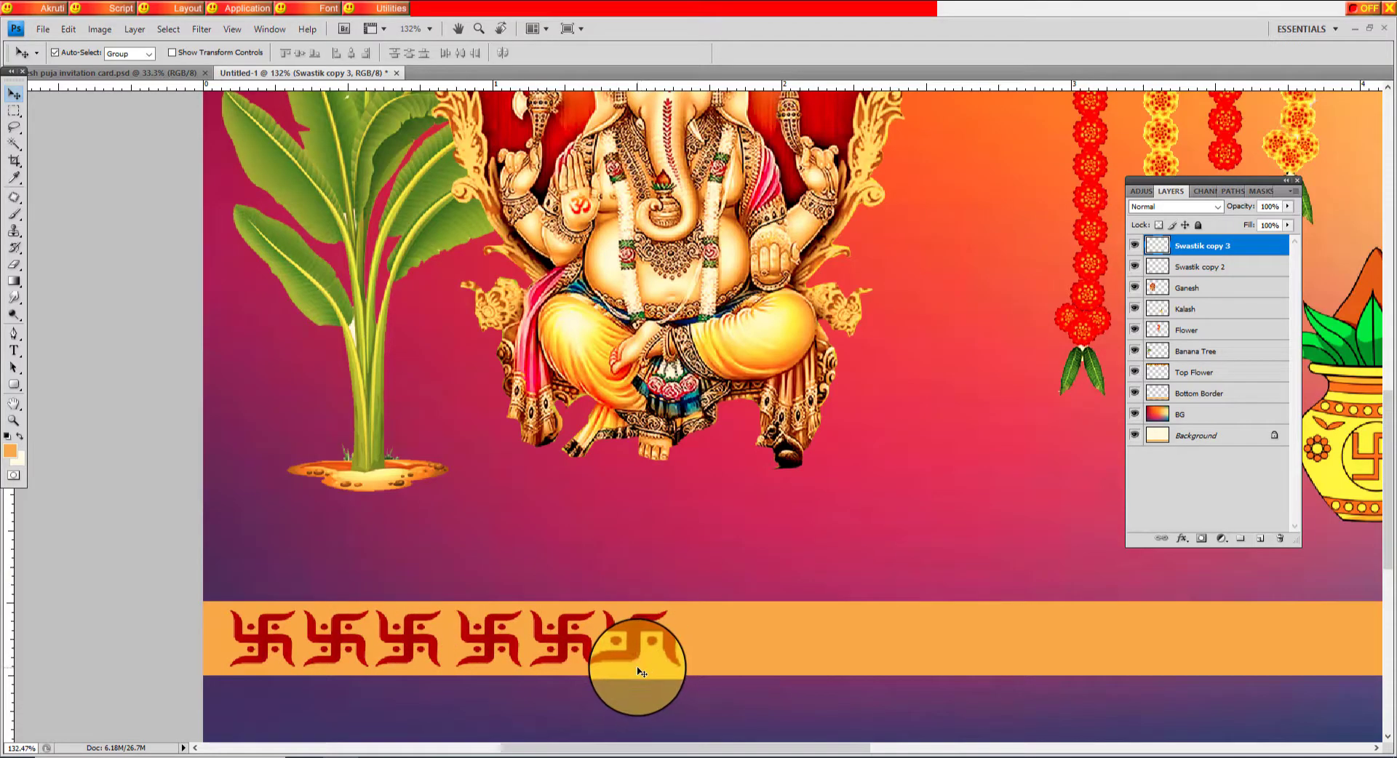
{"action": "key", "text": "Left"}
{"action": "key", "text": "Left"}
{"action": "key", "text": "Left"}
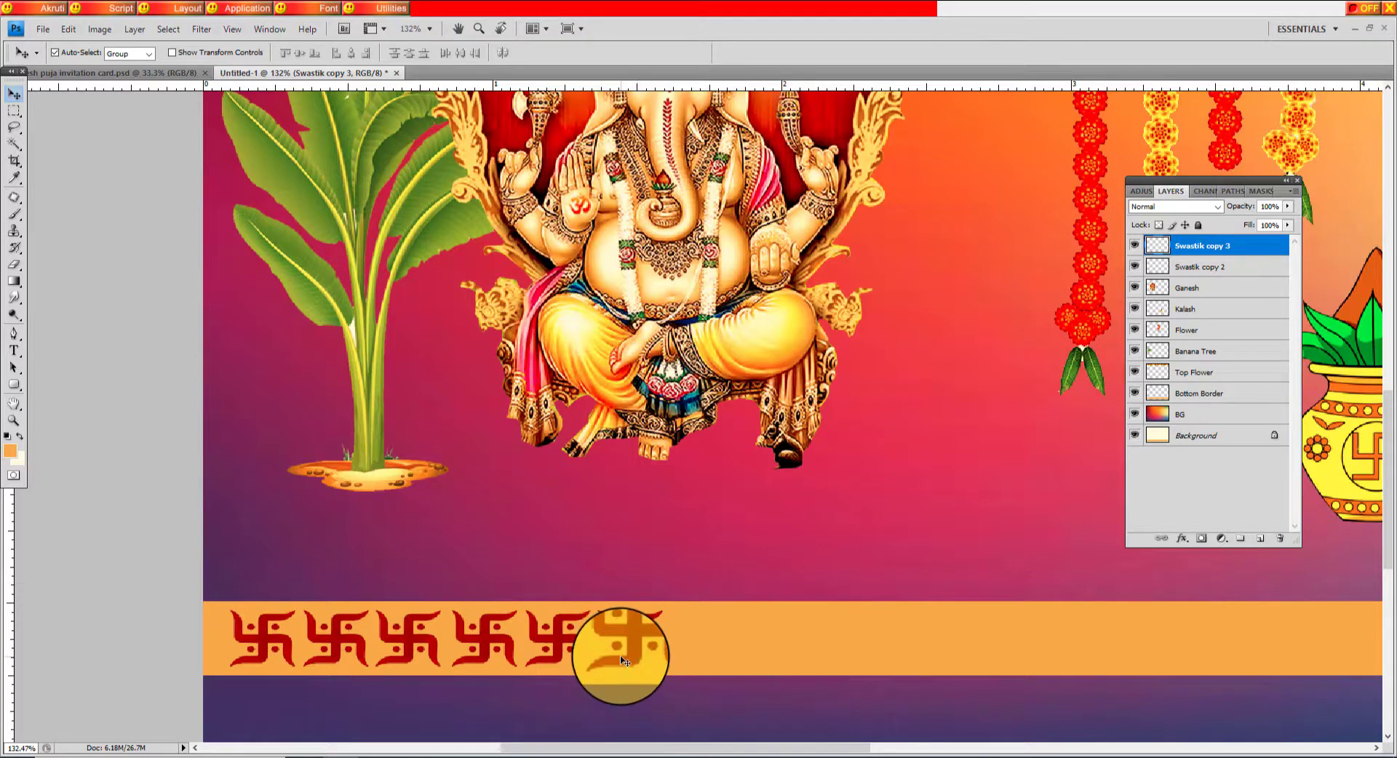
Merge both swastik rows, duplicate the result and slide the copy right to lengthen the border
{"action": "left_click", "coordinate": [1241, 269], "text": "shift"}
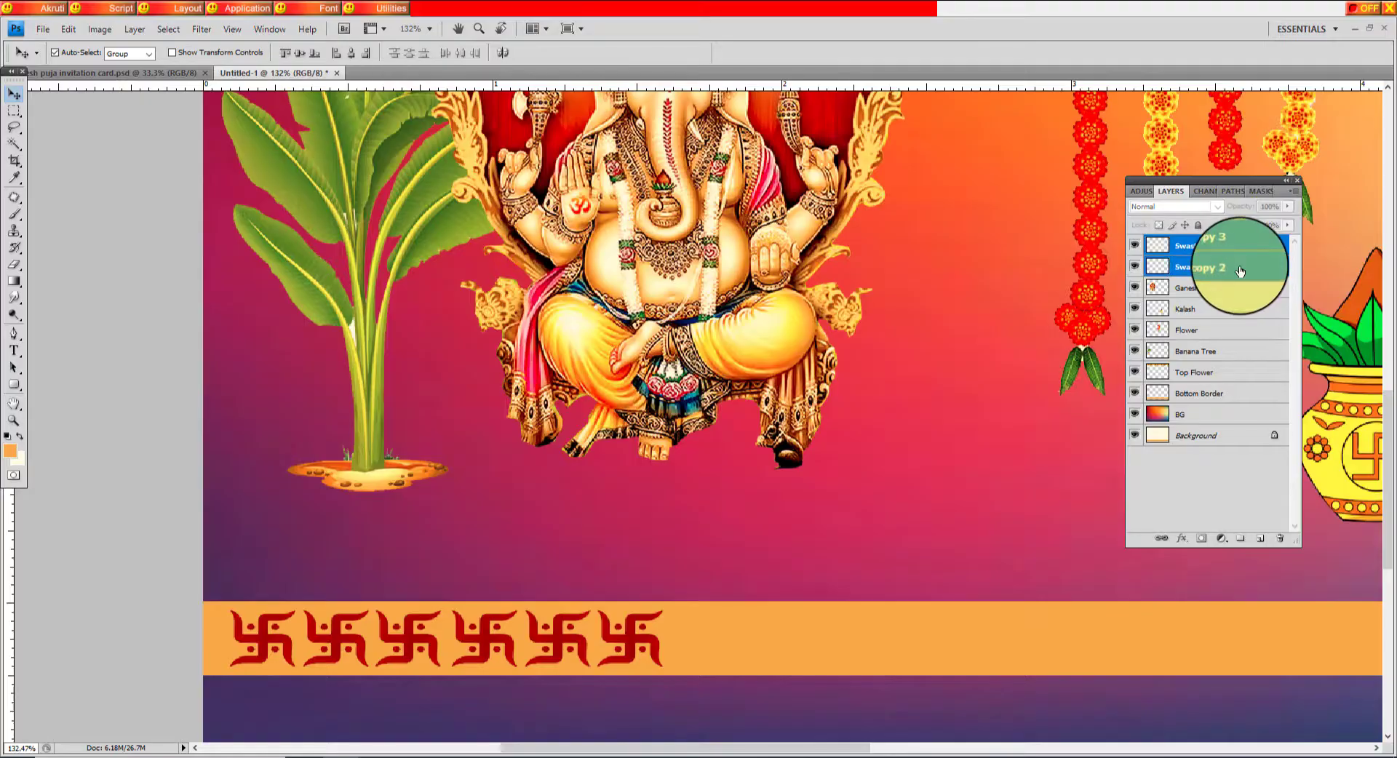
{"action": "key", "text": "ctrl+e"}
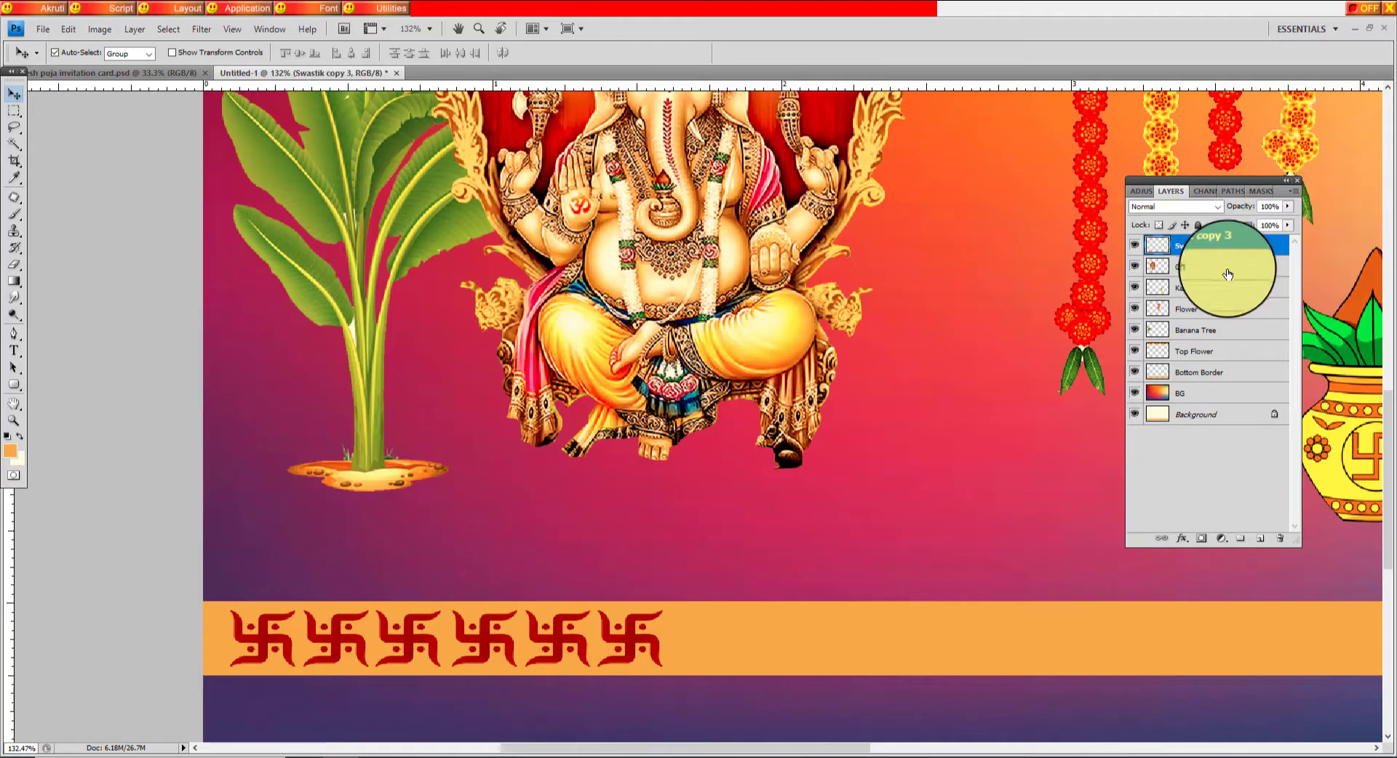
{"action": "key", "text": "ctrl+j"}
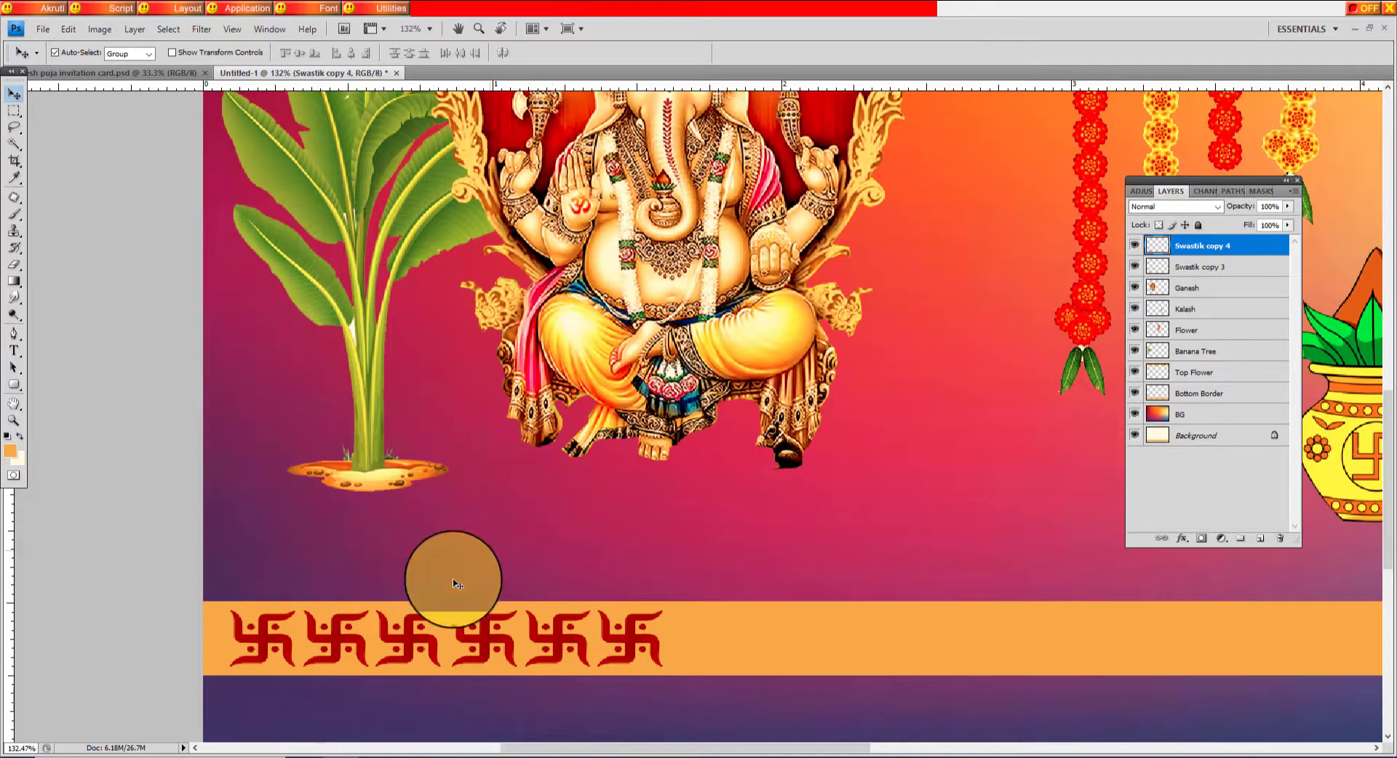
{"action": "left_click_drag", "start_coordinate": [310, 631], "coordinate": [619, 647]}
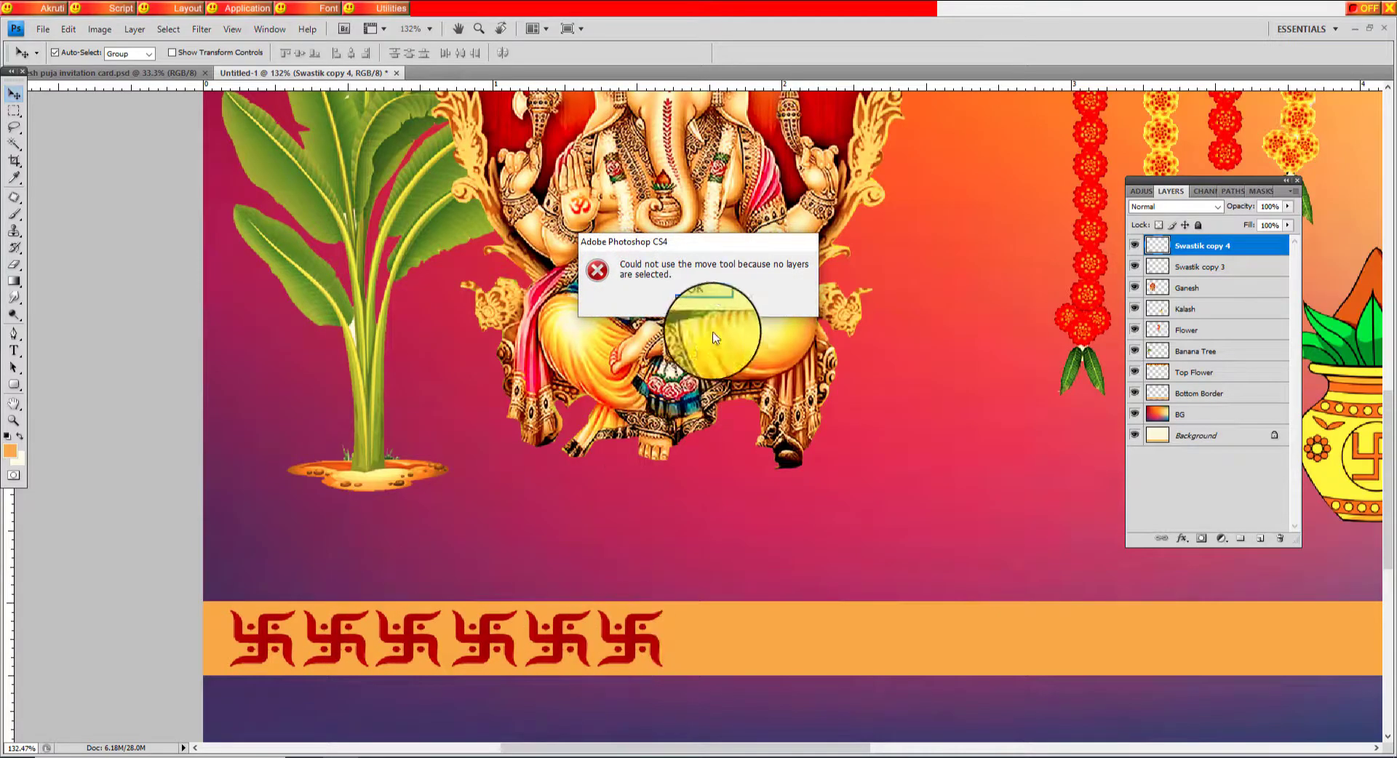
{"action": "left_click", "coordinate": [700, 301]}
{"action": "left_click_drag", "start_coordinate": [283, 642], "coordinate": [713, 644]}
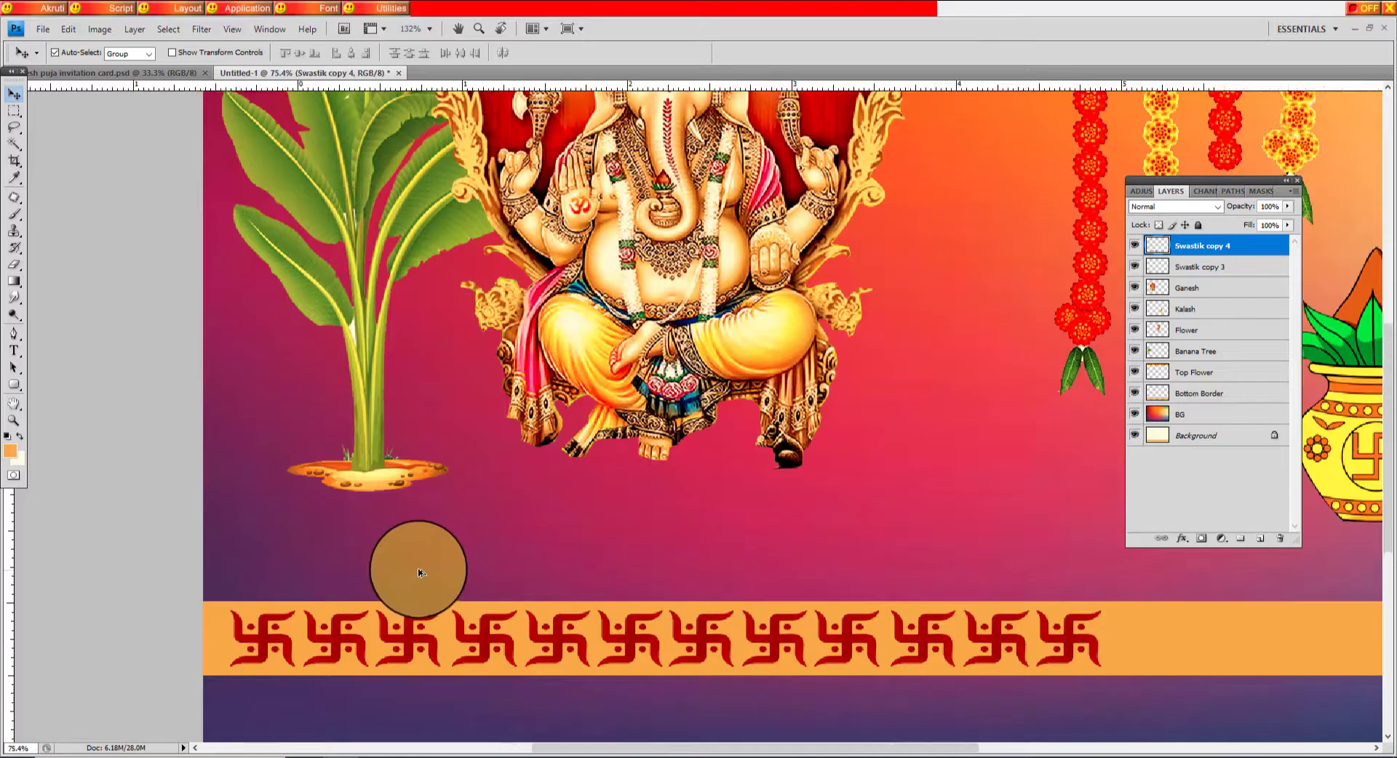
Merge the swastik row layers, duplicate them and slide the copy further right along the band
{"action": "scroll", "coordinate": [406, 561], "scroll_direction": "down", "scroll_amount": 3}
{"action": "scroll", "coordinate": [406, 561], "scroll_direction": "down", "scroll_amount": 1}
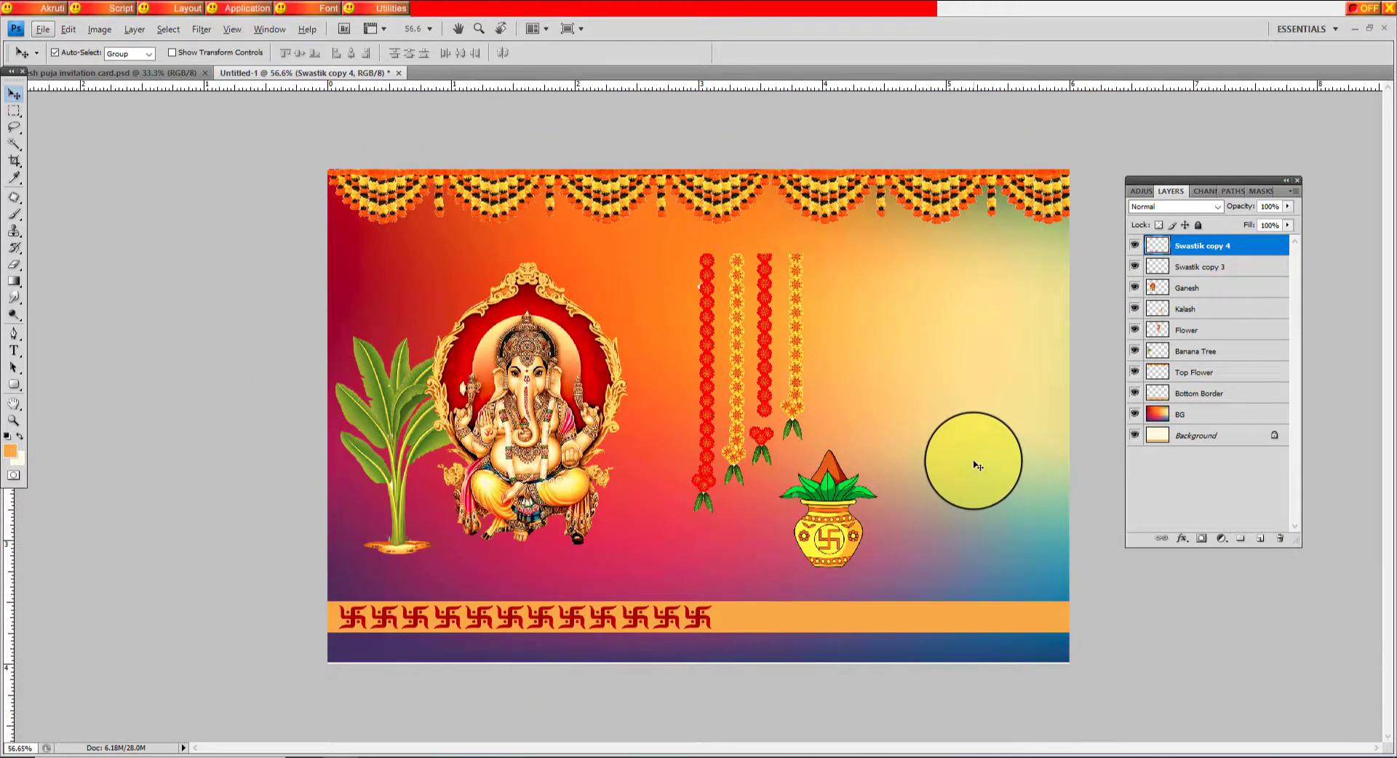
{"action": "left_click", "coordinate": [1238, 273], "text": "shift"}
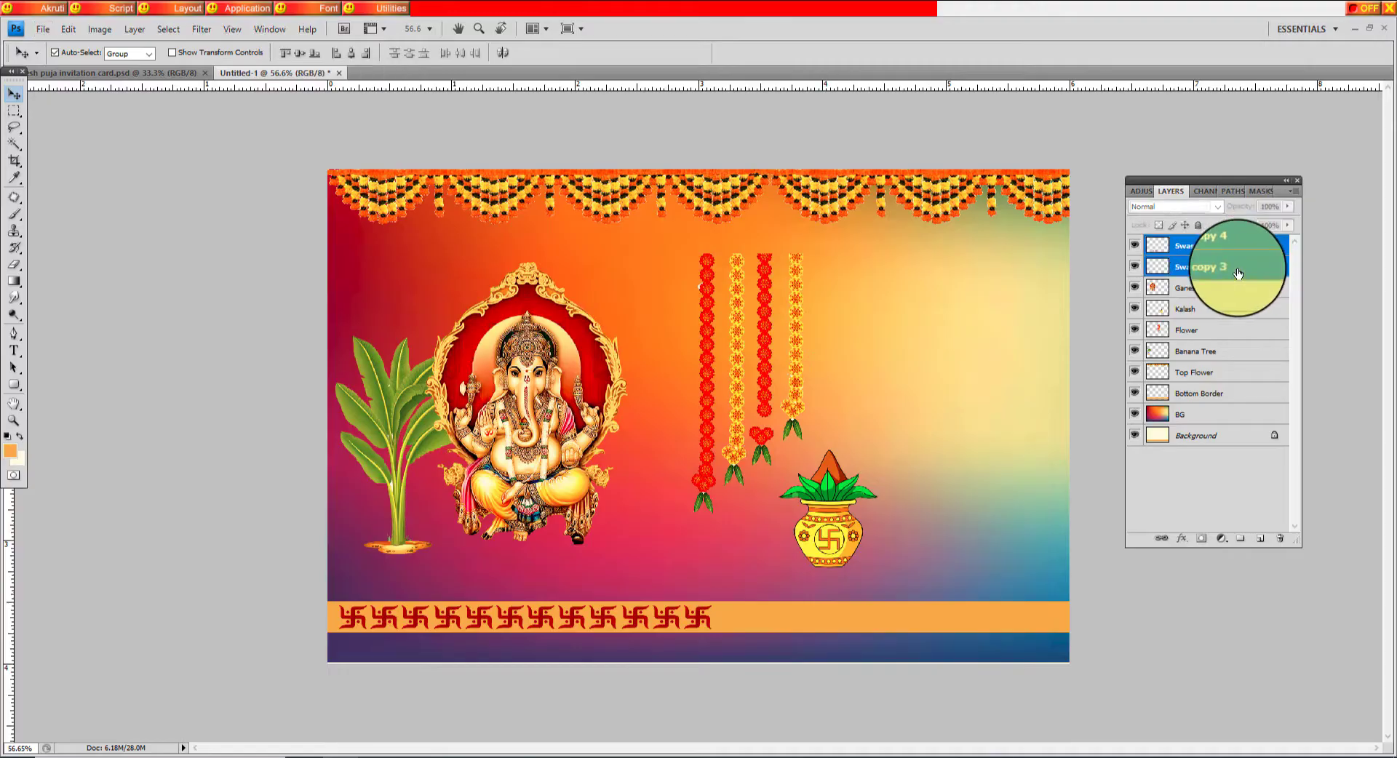
{"action": "key", "text": "ctrl+e"}
{"action": "key", "text": "ctrl+j"}
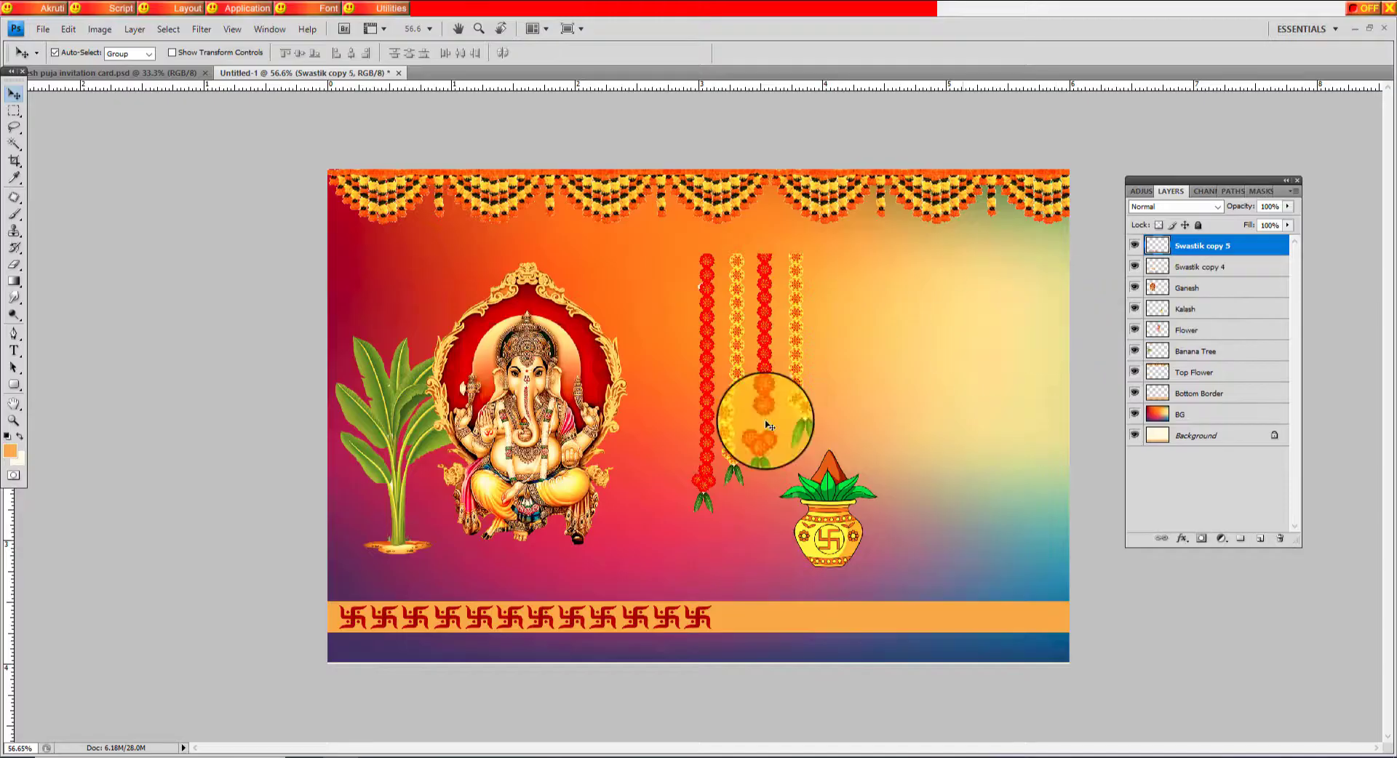
{"action": "left_click_drag", "start_coordinate": [419, 619], "coordinate": [551, 632]}
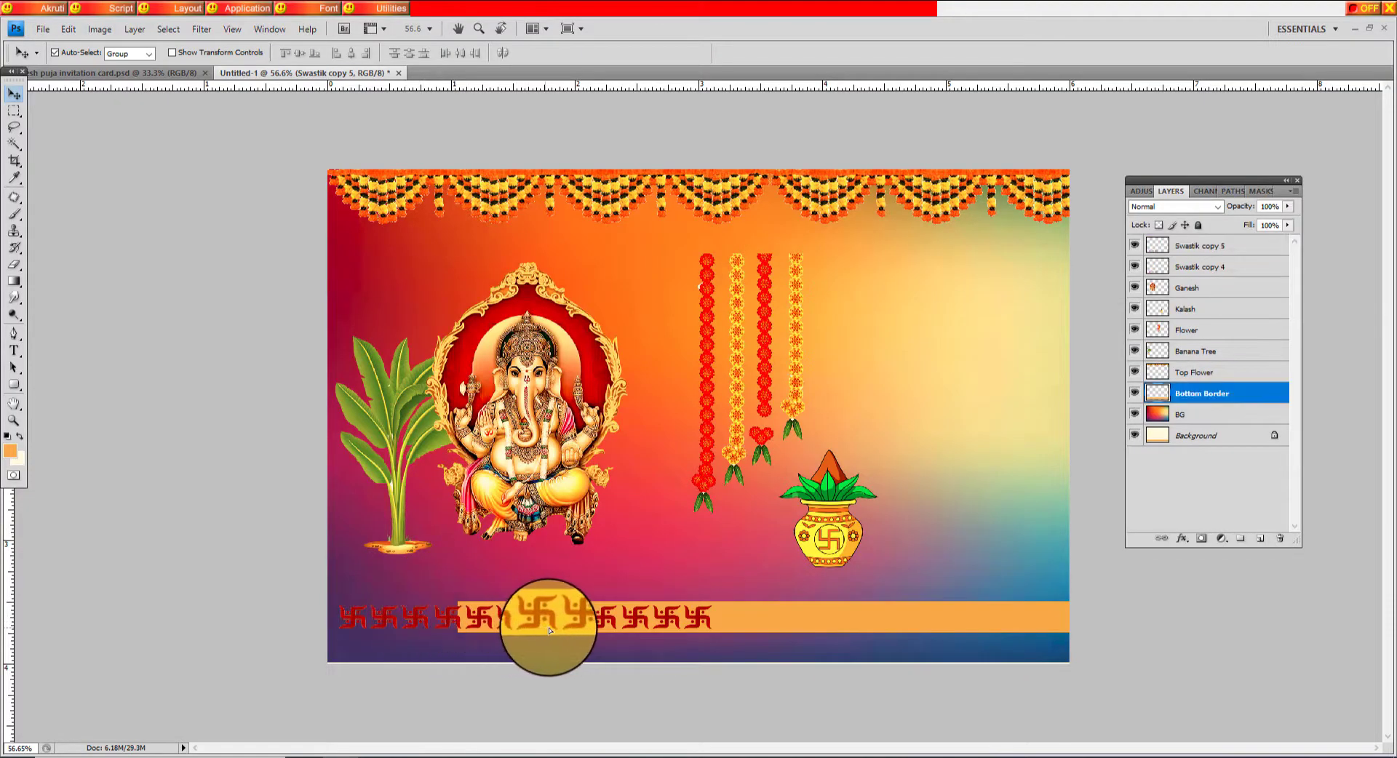
{"action": "key", "text": "ctrl+z"}
{"action": "left_click_drag", "start_coordinate": [452, 617], "coordinate": [828, 642]}
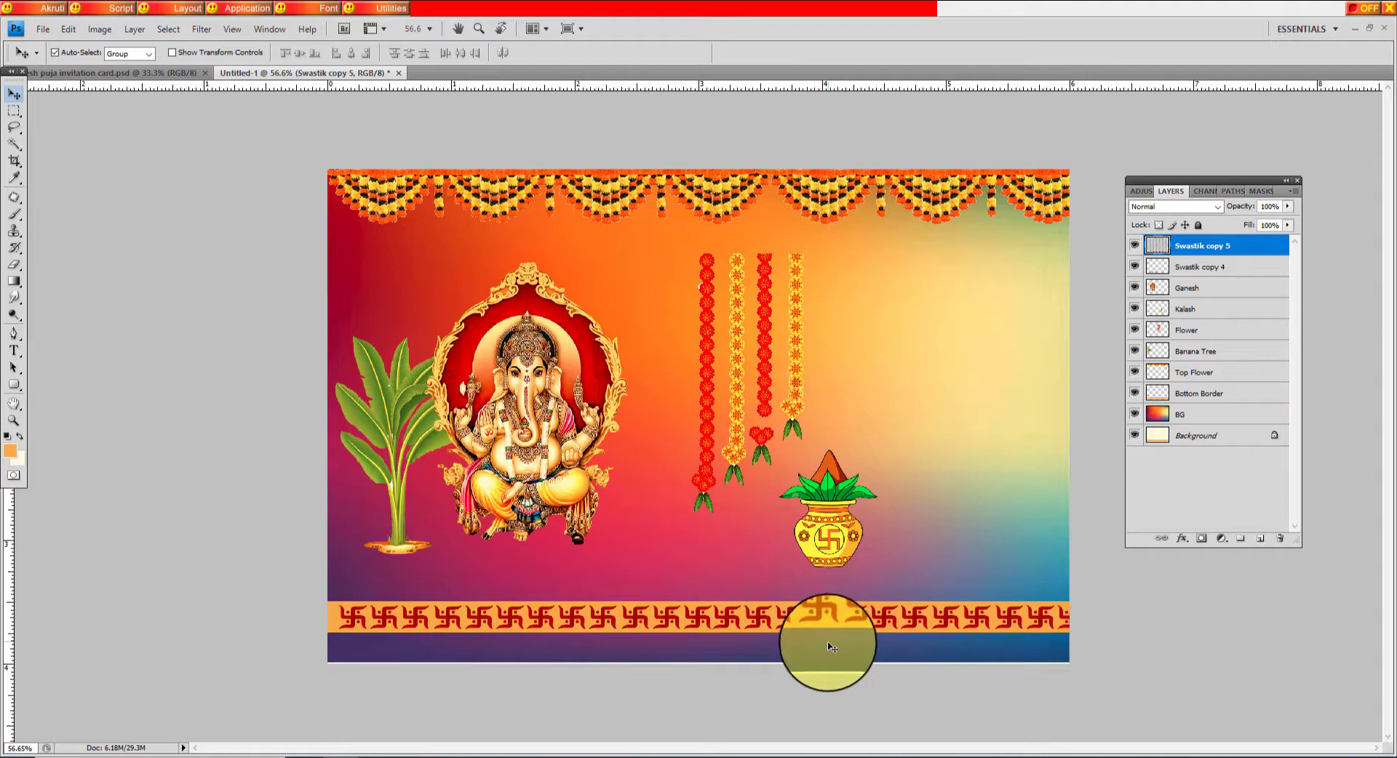
Merge the swastik copies into one row and narrow it to fit the card width
{"action": "left_click", "coordinate": [1252, 271], "text": "shift"}
{"action": "key", "text": "ctrl+e"}
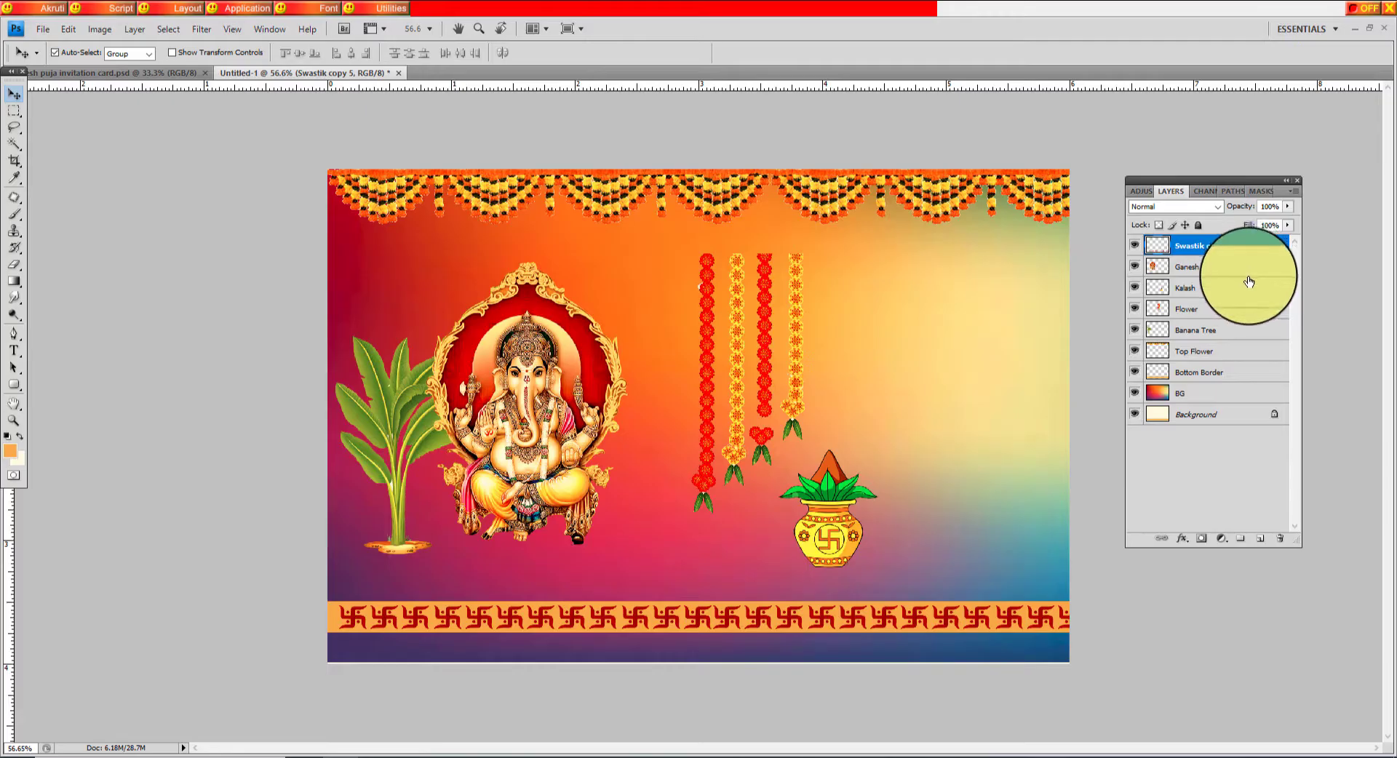
{"action": "key", "text": "ctrl+t"}
{"action": "left_click_drag", "start_coordinate": [1089, 622], "coordinate": [1063, 624]}
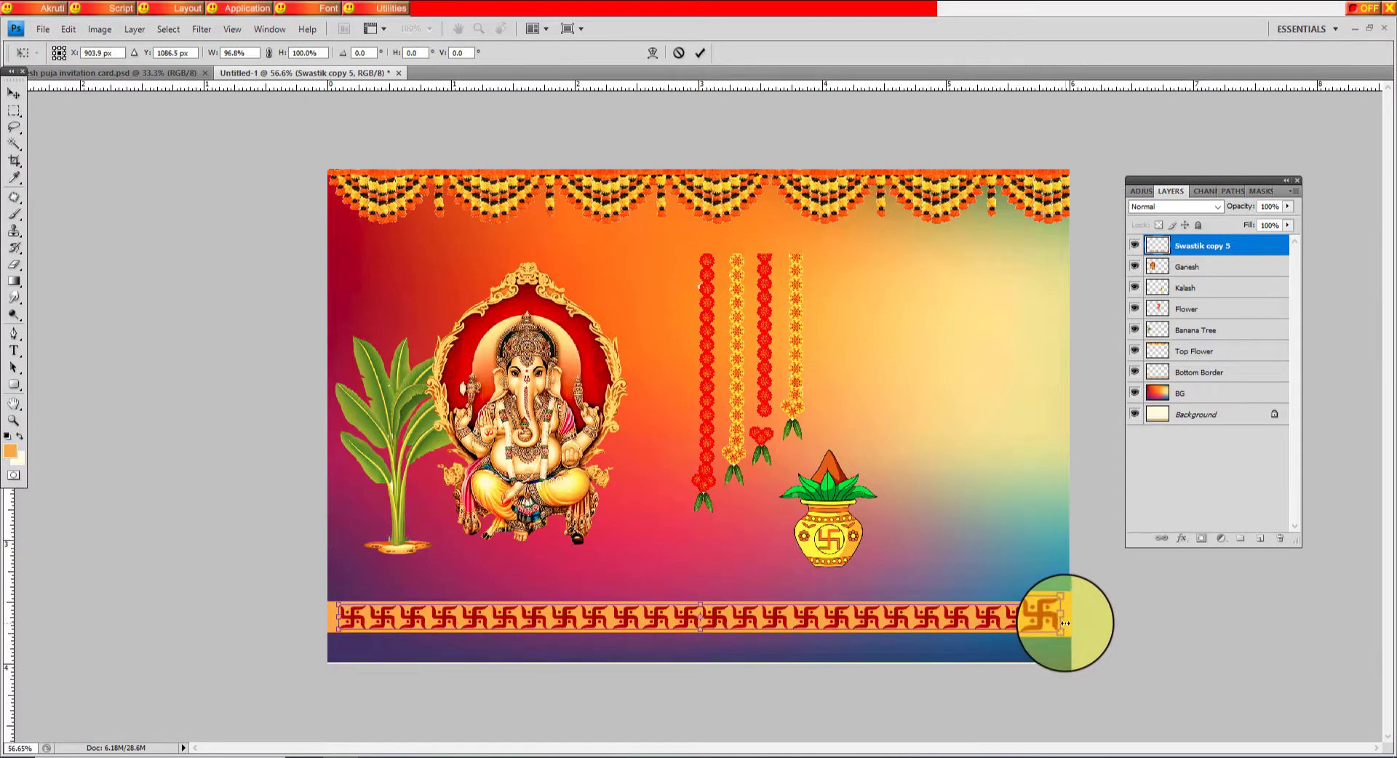
Apply the swastik row resize and select the Bottom Border band together with it
{"action": "key", "text": "Return"}
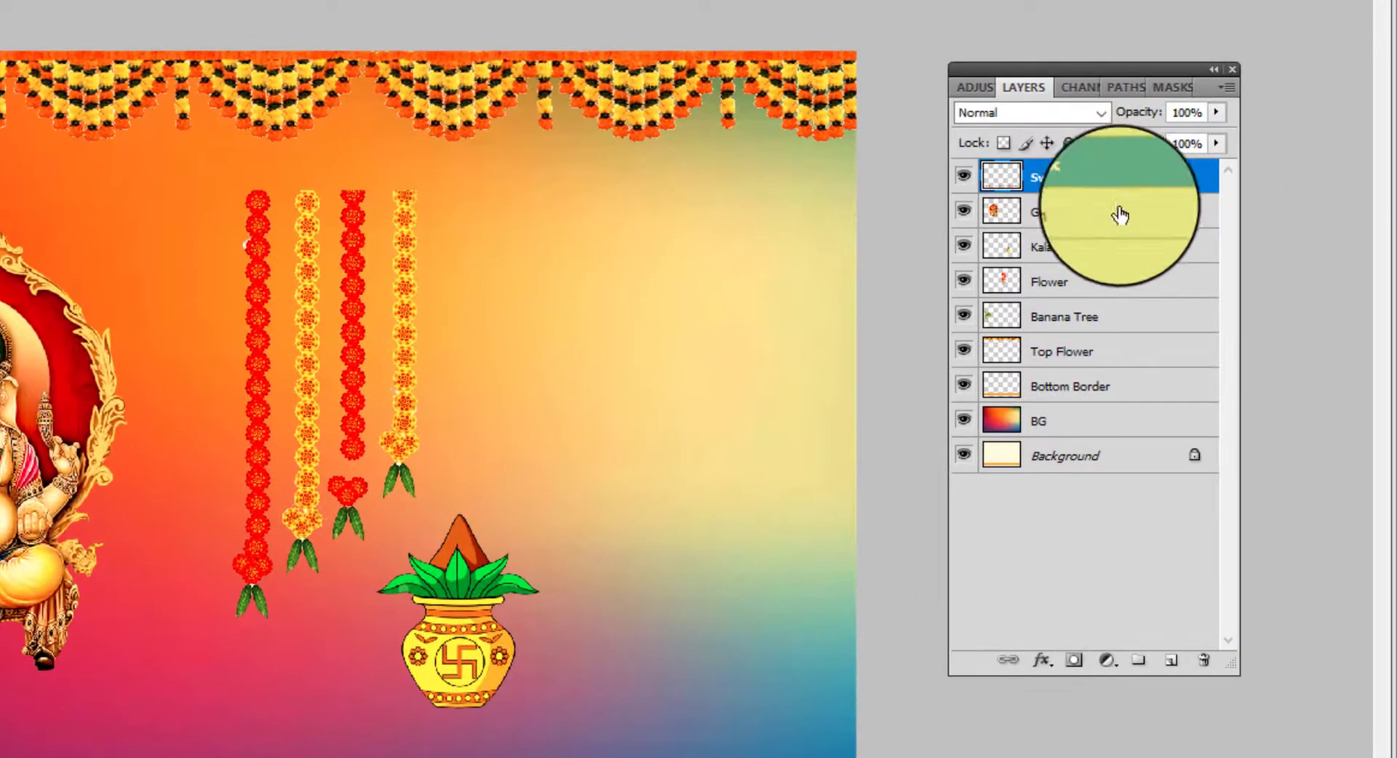
{"action": "left_click", "coordinate": [1140, 397], "text": "ctrl"}
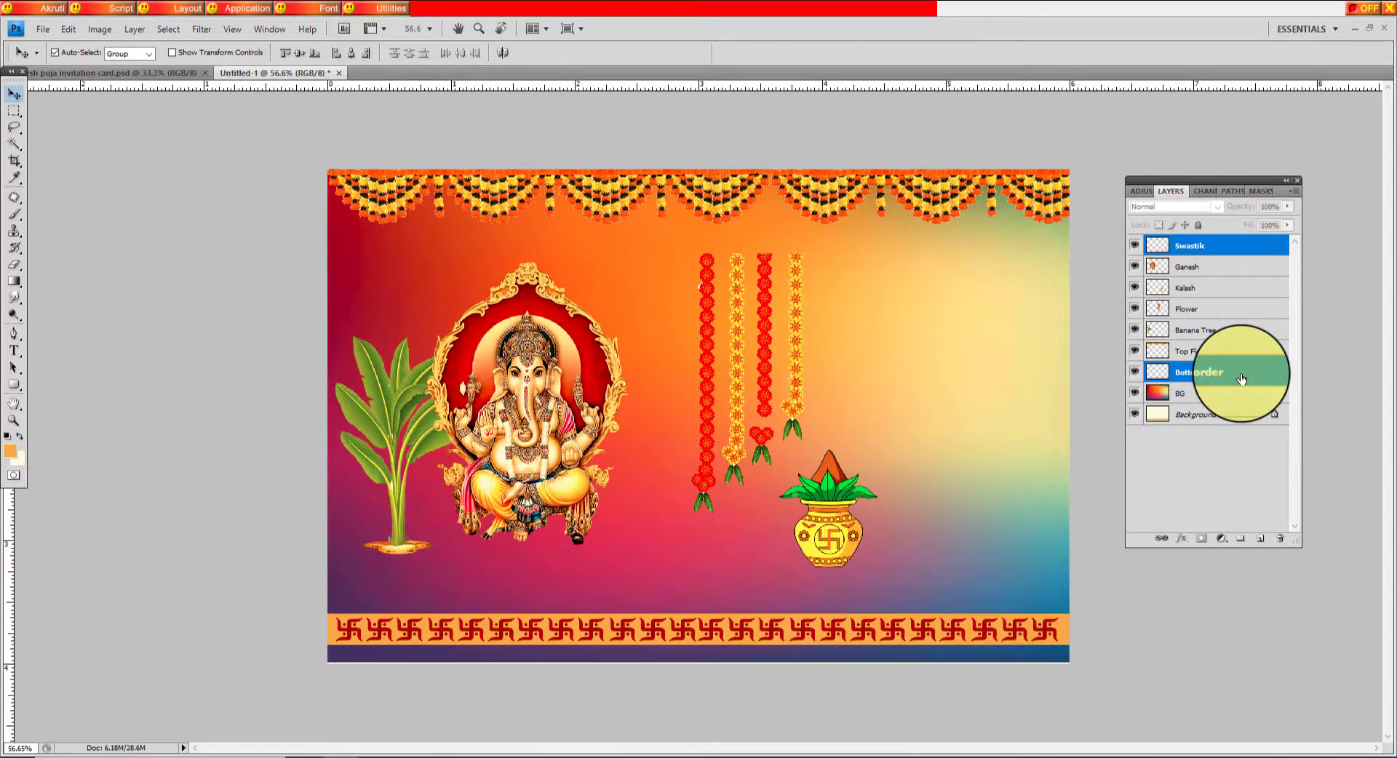
Nudge the swastik border and orange band down to the card's bottom edge
{"action": "key", "text": "shift+Down"}
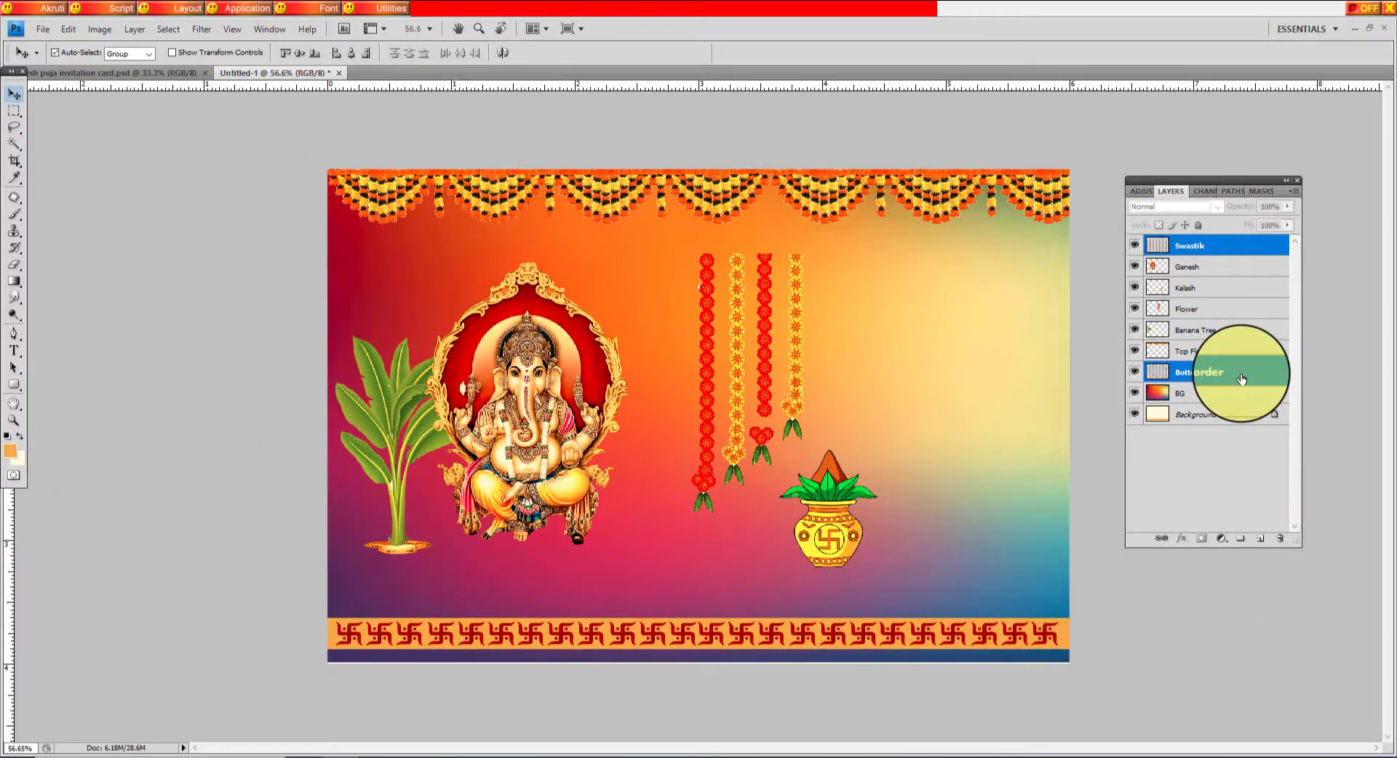
{"action": "key", "text": "shift+Down"}
{"action": "key", "text": "Down"}
{"action": "key", "text": "Down"}
{"action": "key", "text": "Down"}
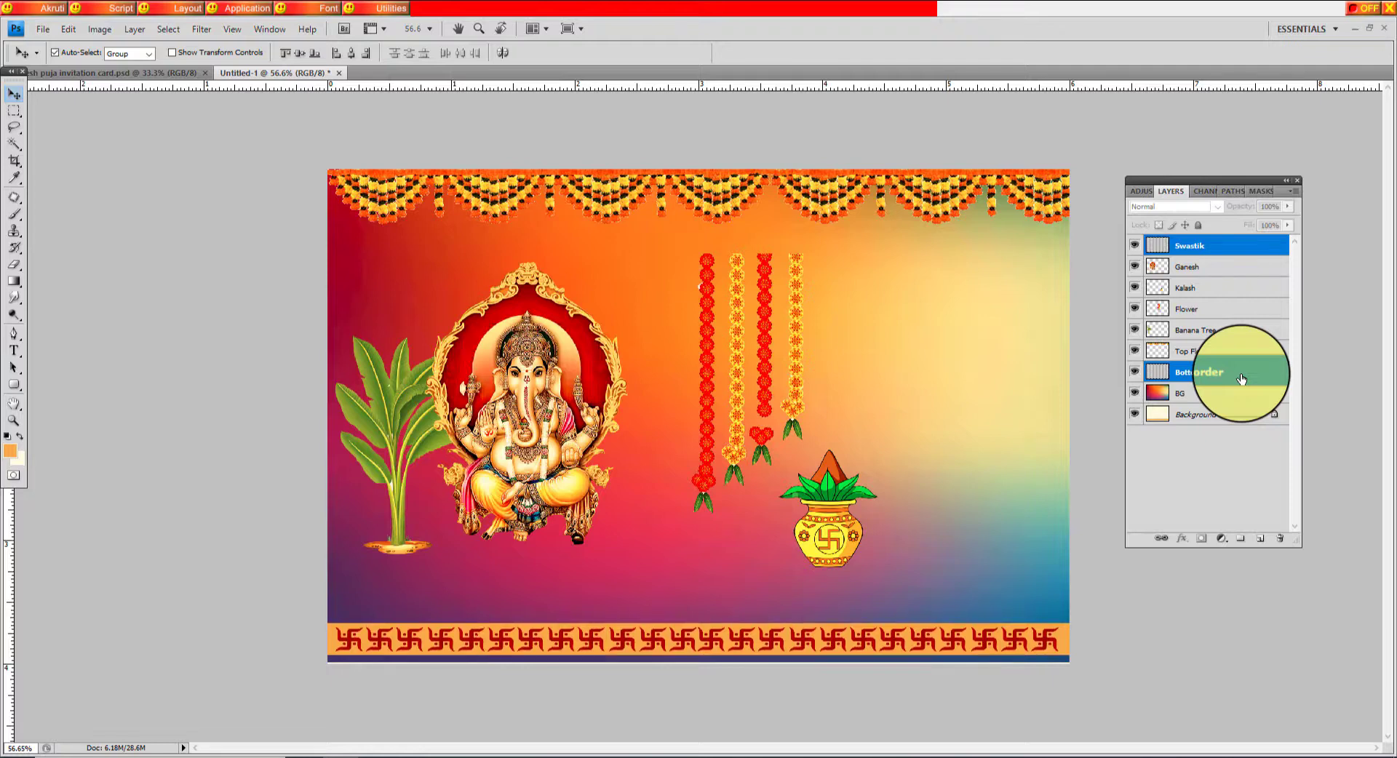
{"action": "key", "text": "Down"}
{"action": "key", "text": "Down"}
{"action": "key", "text": "Down"}
{"action": "key", "text": "Down"}
{"action": "key", "text": "Down"}
{"action": "key", "text": "Down"}
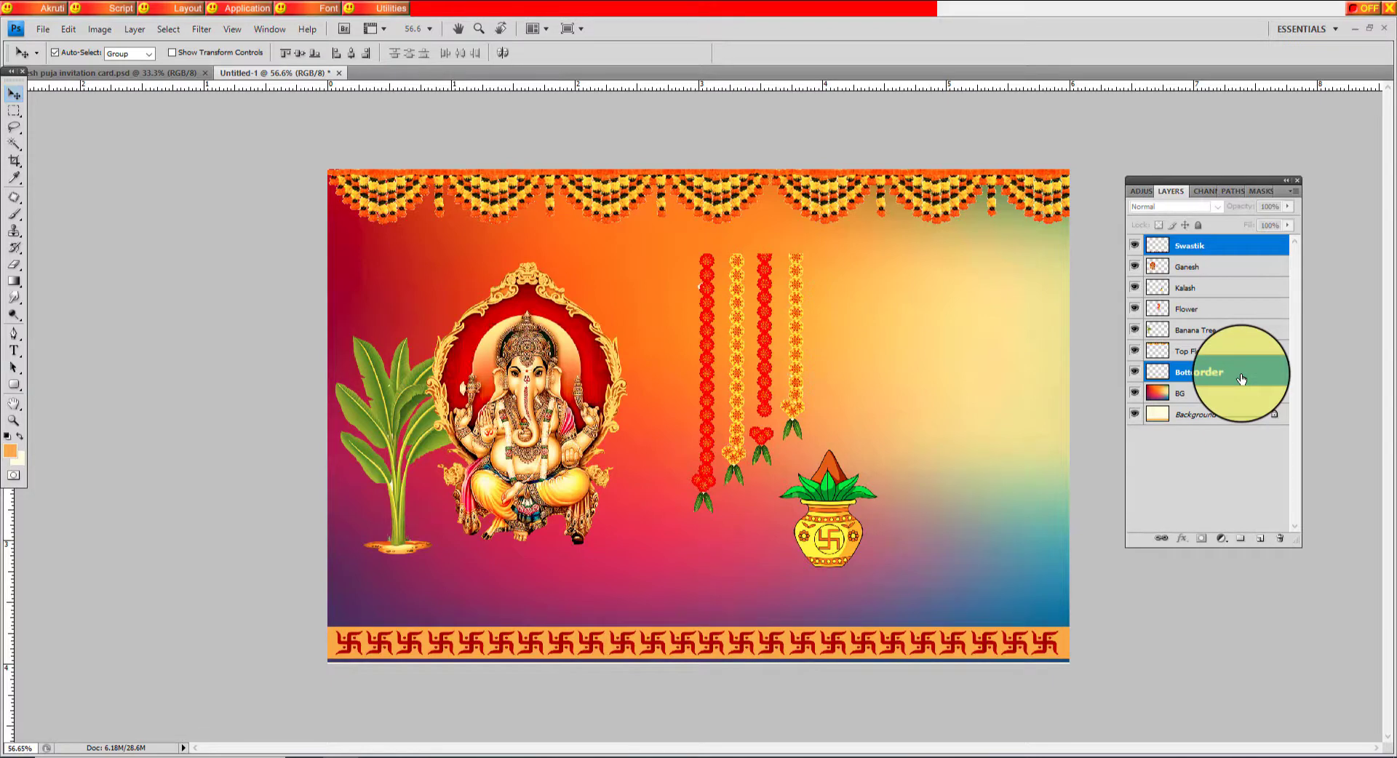
Shrink the top garland to about 66.6 percent so it spans the card's top edge
{"action": "left_click", "coordinate": [853, 419]}
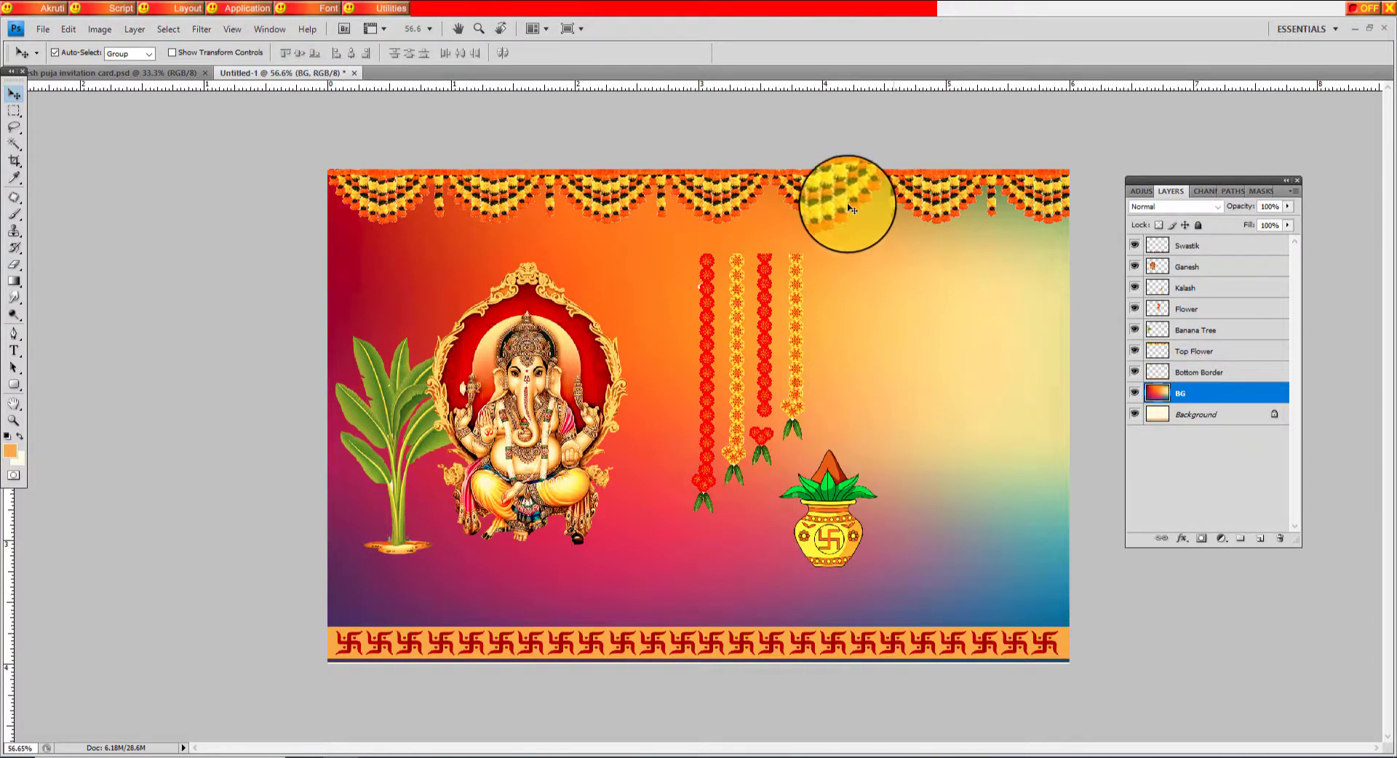
{"action": "left_click_drag", "start_coordinate": [550, 187], "coordinate": [551, 184]}
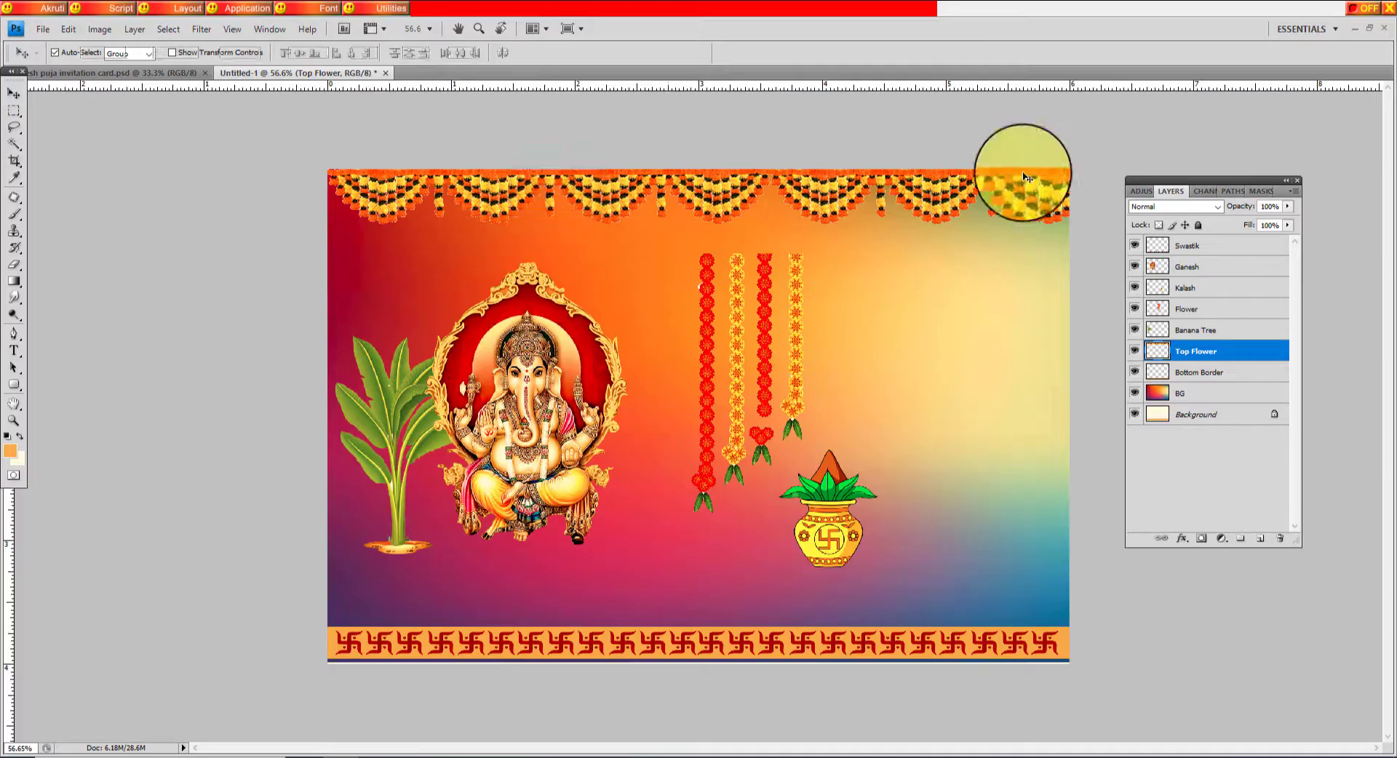
{"action": "key", "text": "ctrl+t"}
{"action": "key", "text": "ctrl+minus"}
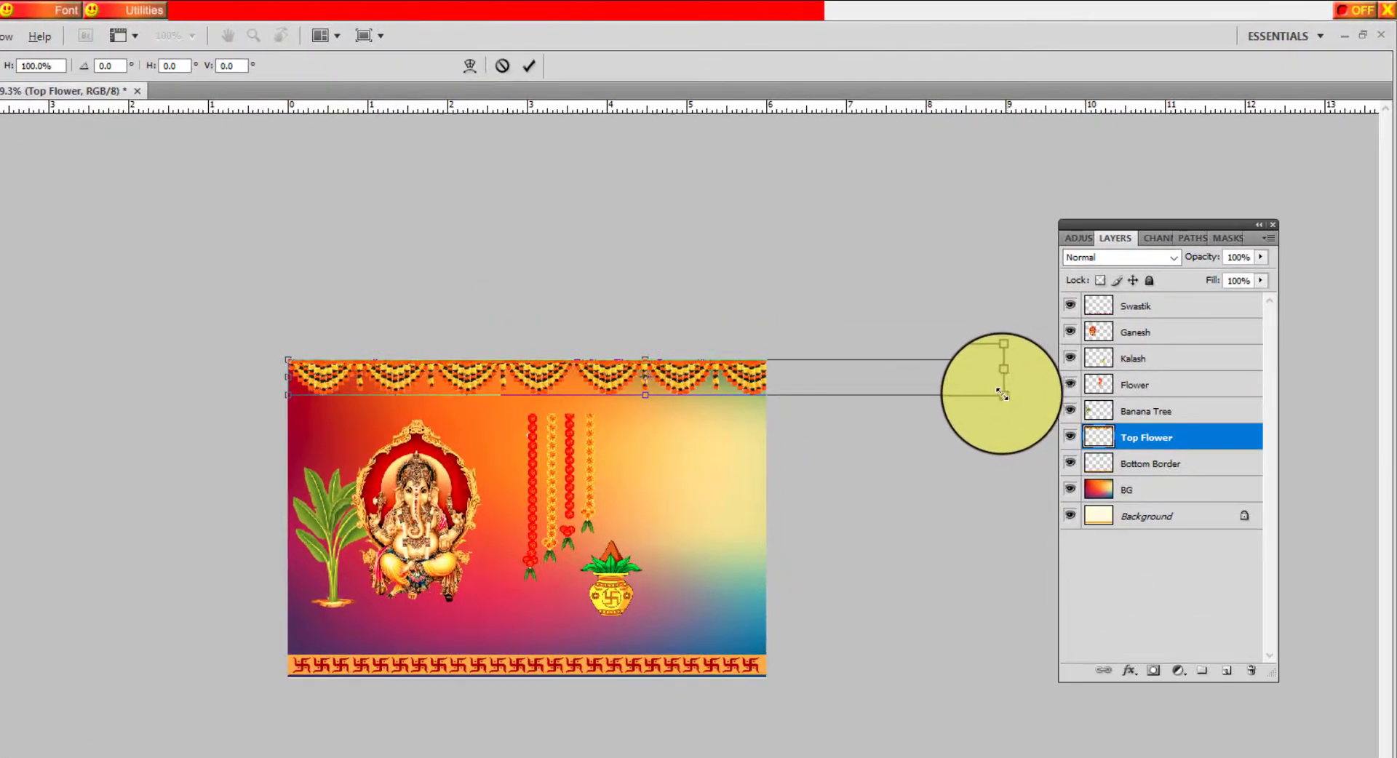
{"action": "left_click_drag", "start_coordinate": [1003, 395], "coordinate": [767, 367]}
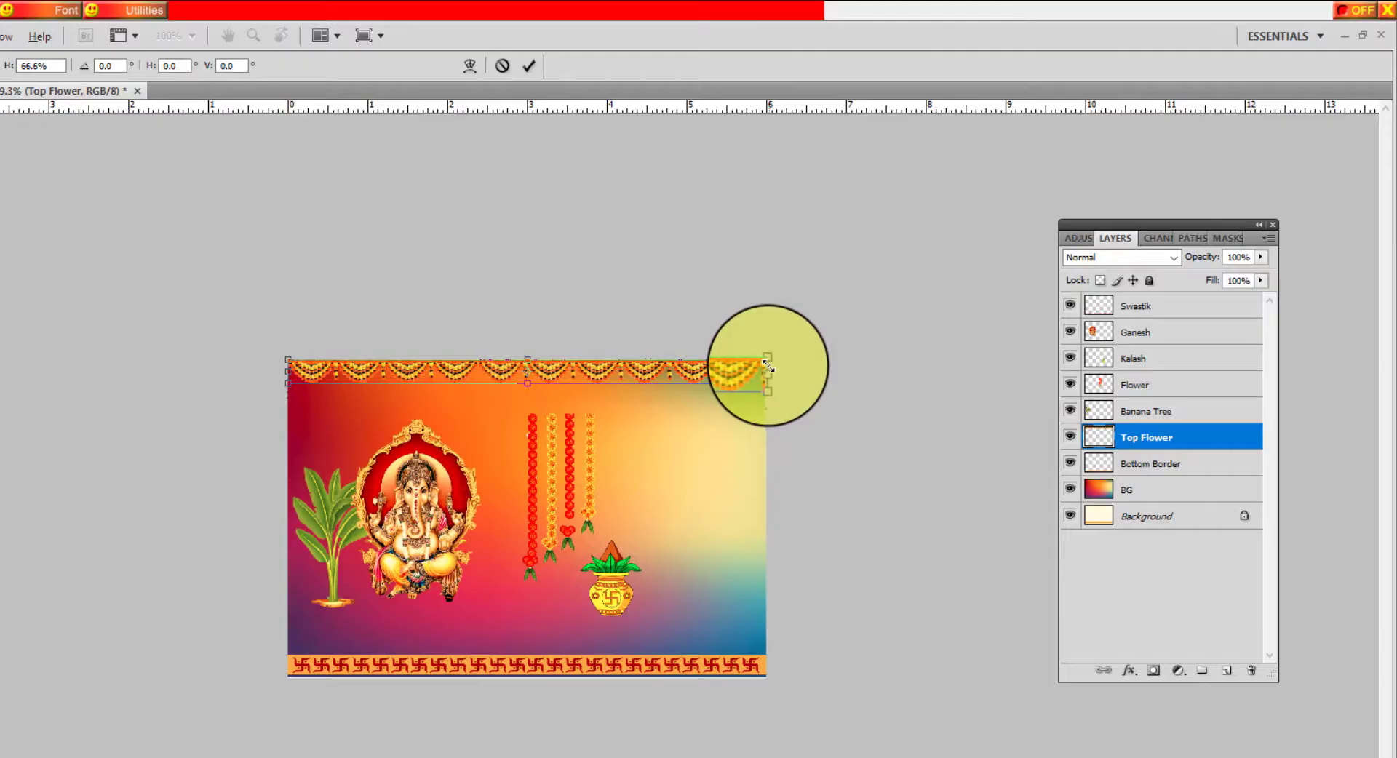
{"action": "key", "text": "Return"}
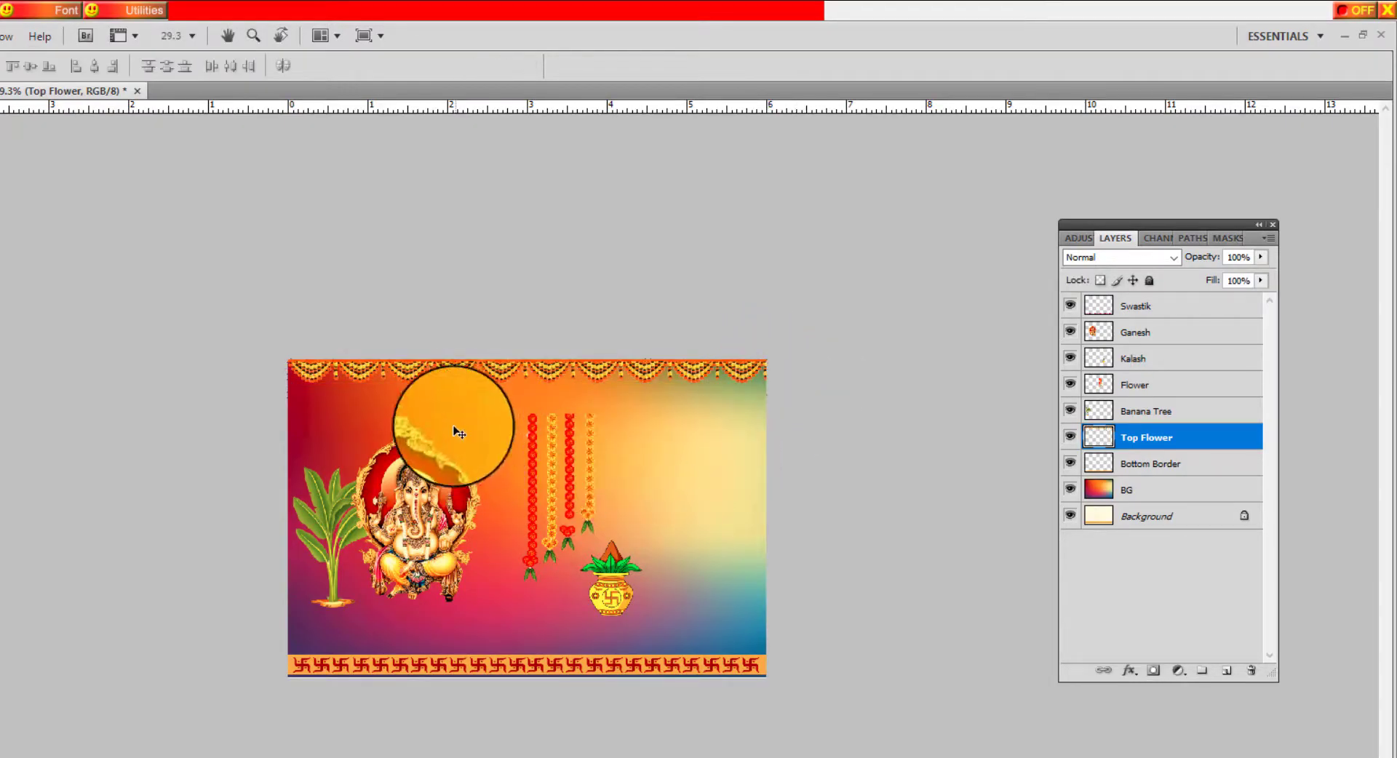
{"action": "key", "text": "ctrl+plus"}
{"action": "left_click", "coordinate": [389, 452]}
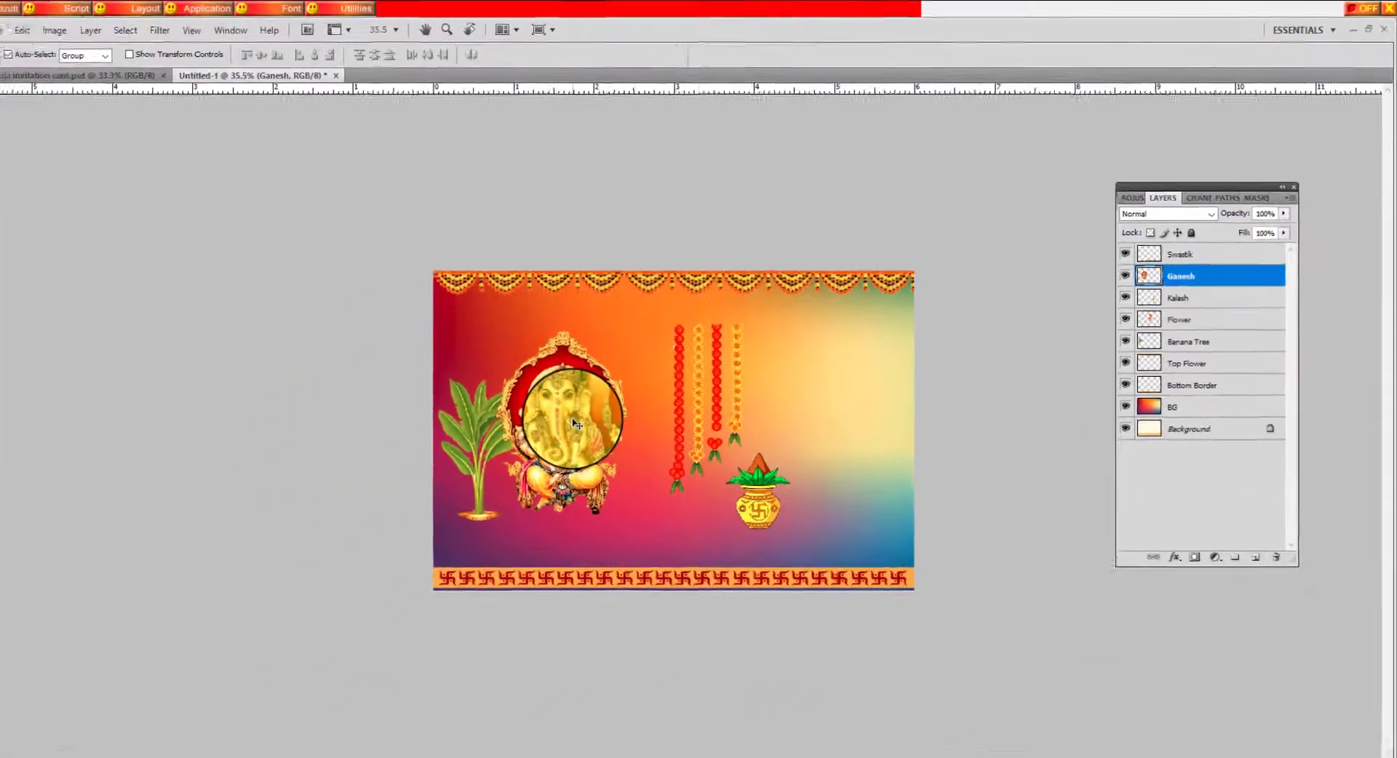
Nudge Ganesh and the banana tree slightly to the left
{"action": "left_click_drag", "start_coordinate": [594, 407], "coordinate": [576, 409]}
{"action": "left_click", "coordinate": [499, 431]}
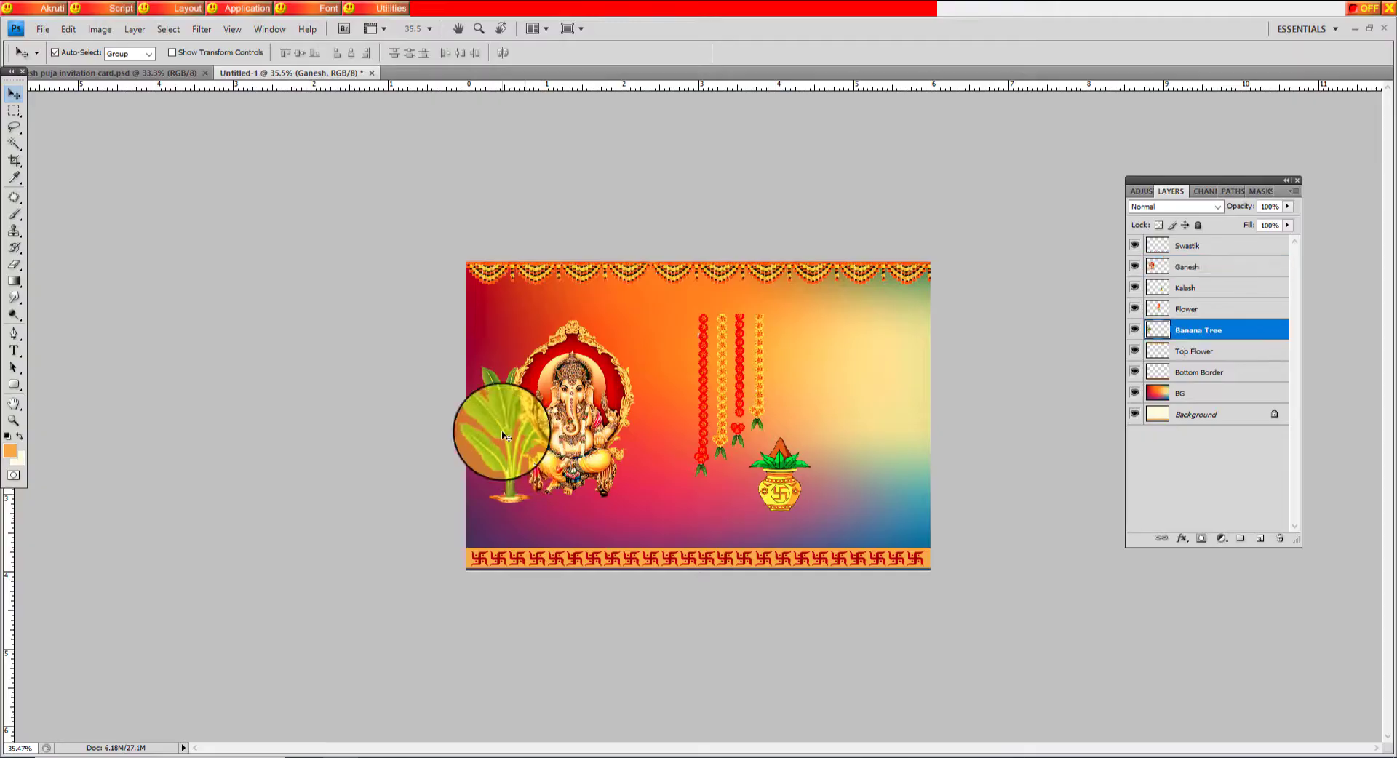
{"action": "left_click_drag", "start_coordinate": [500, 431], "coordinate": [494, 433]}
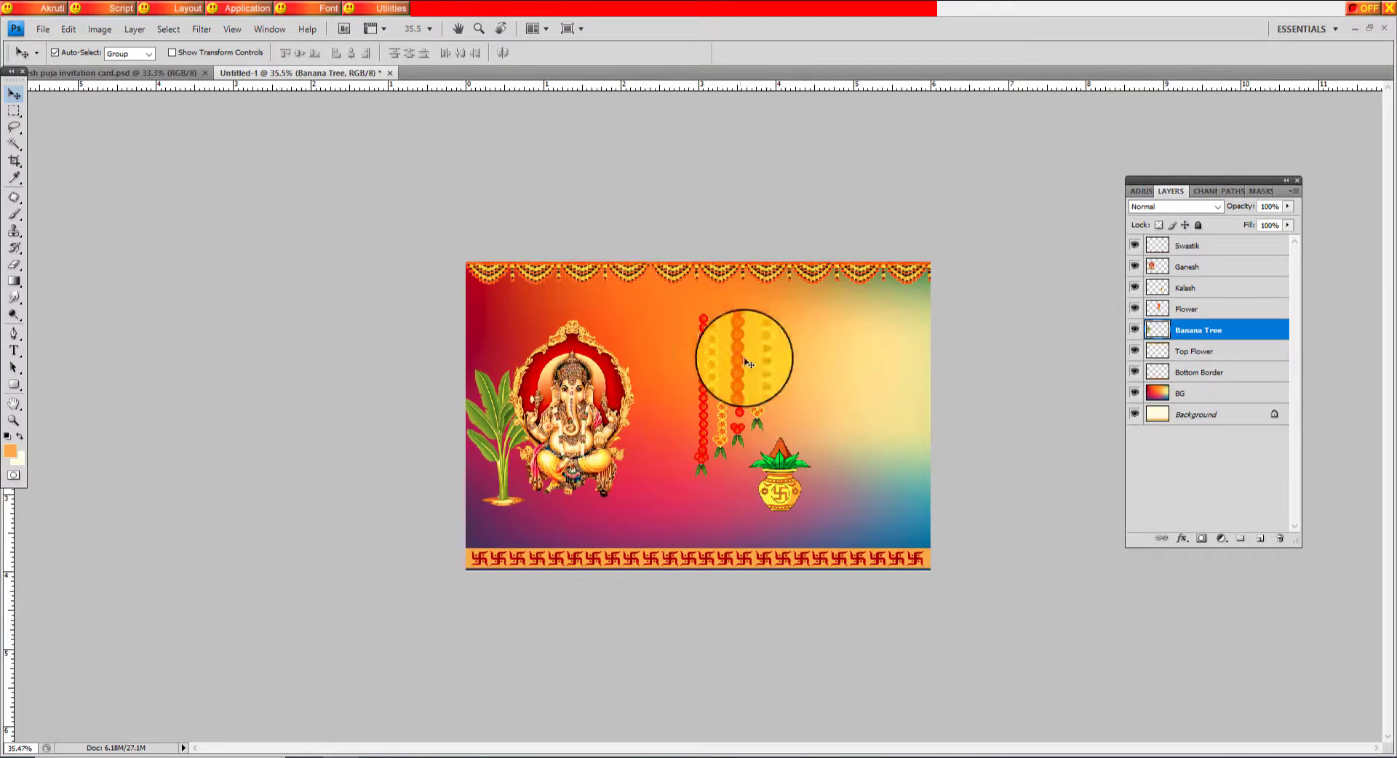
Move the hanging garlands to the card's top-left and shrink them toward the corner
{"action": "left_click_drag", "start_coordinate": [705, 348], "coordinate": [475, 297]}
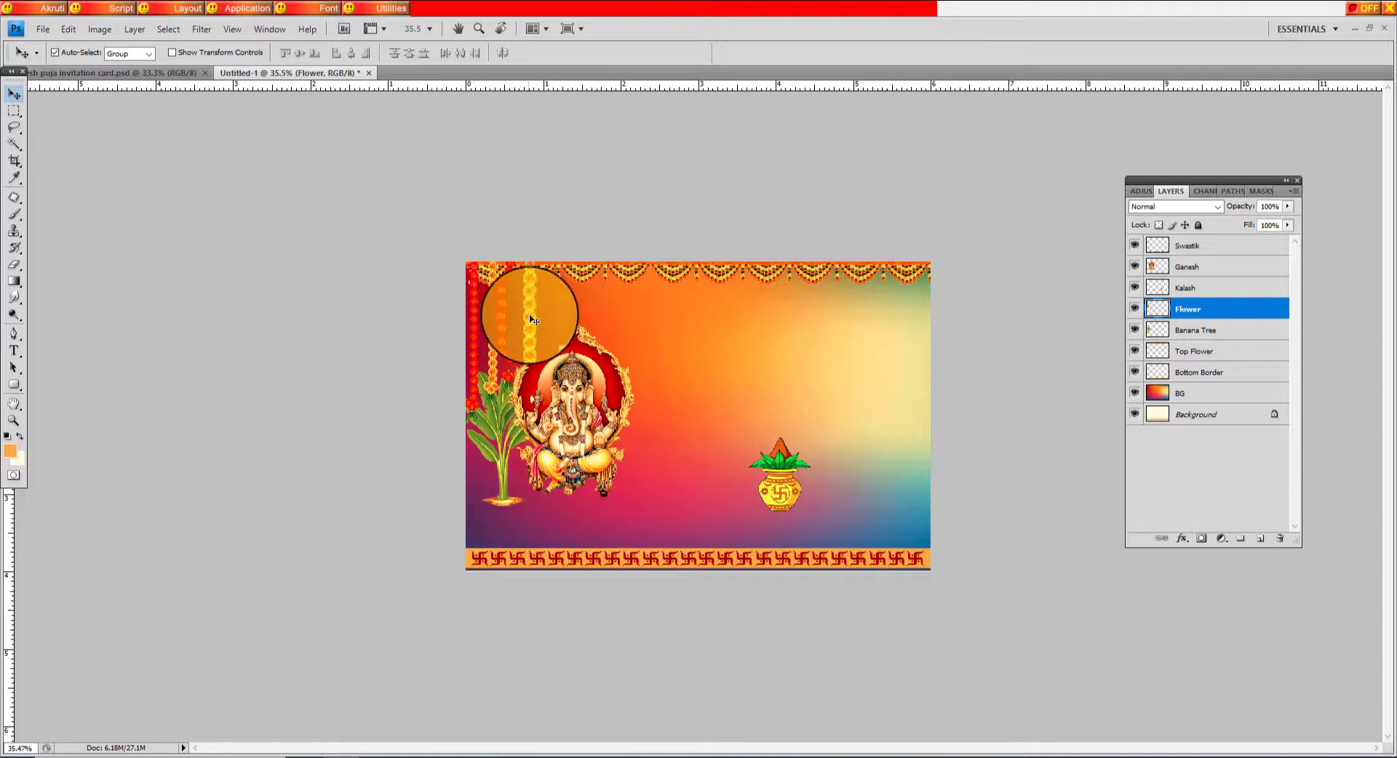
{"action": "key", "text": "ctrl+t"}
{"action": "scroll", "coordinate": [558, 407], "scroll_direction": "up", "scroll_amount": 3, "text": "alt"}
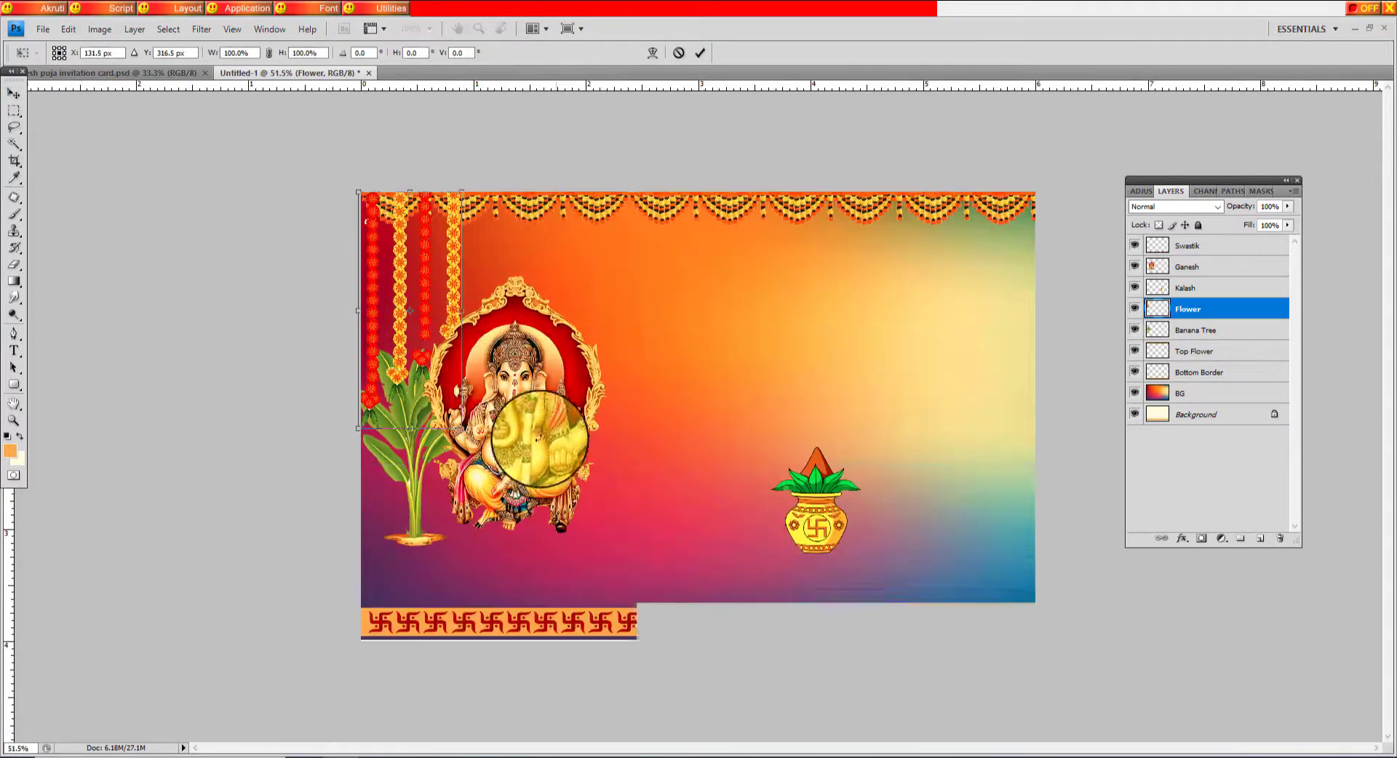
{"action": "left_click_drag", "start_coordinate": [461, 428], "coordinate": [417, 358]}
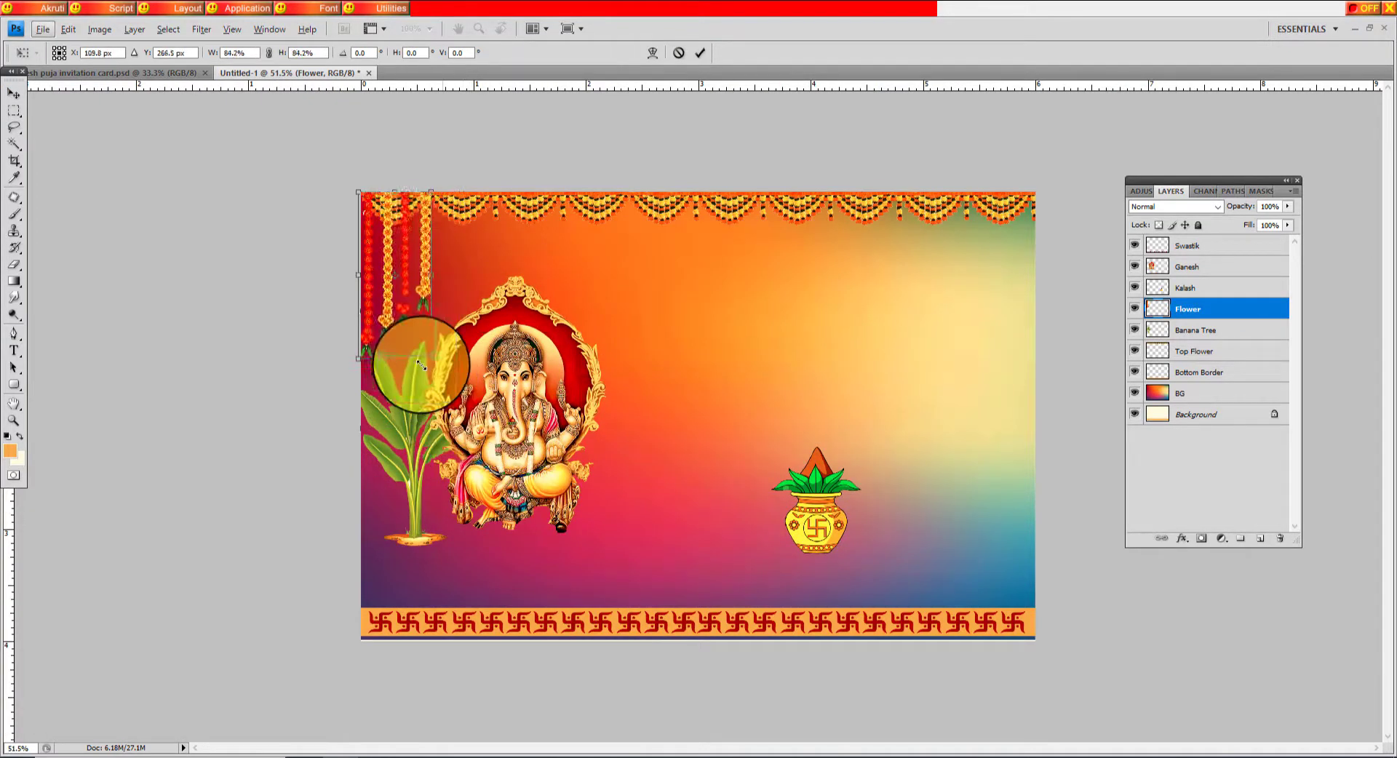
{"action": "key", "text": "Return"}
Bring the Top Flower garland layer to the front and shift it slightly right
{"action": "key", "text": "v"}
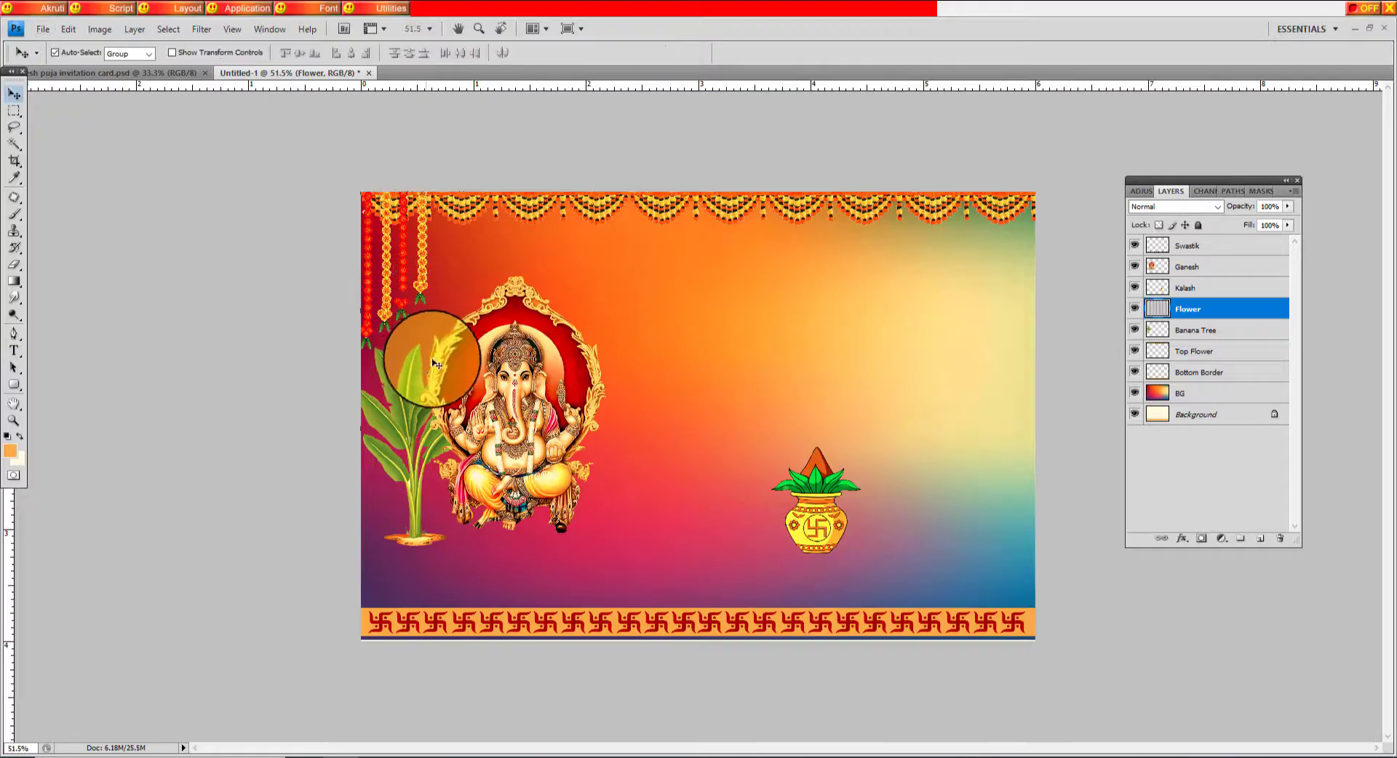
{"action": "right_click", "coordinate": [470, 202]}
{"action": "left_click", "coordinate": [511, 210]}
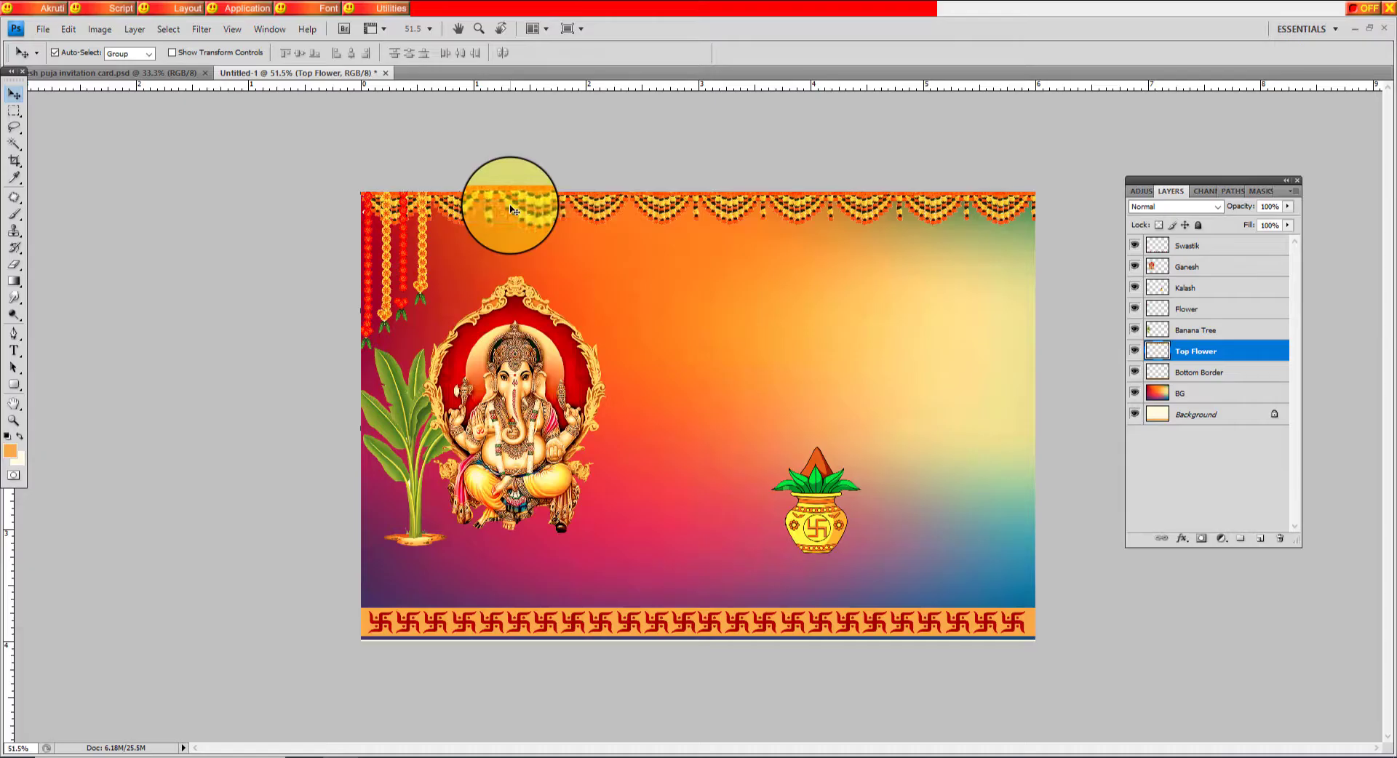
{"action": "key", "text": "ctrl+shift+bracketright"}
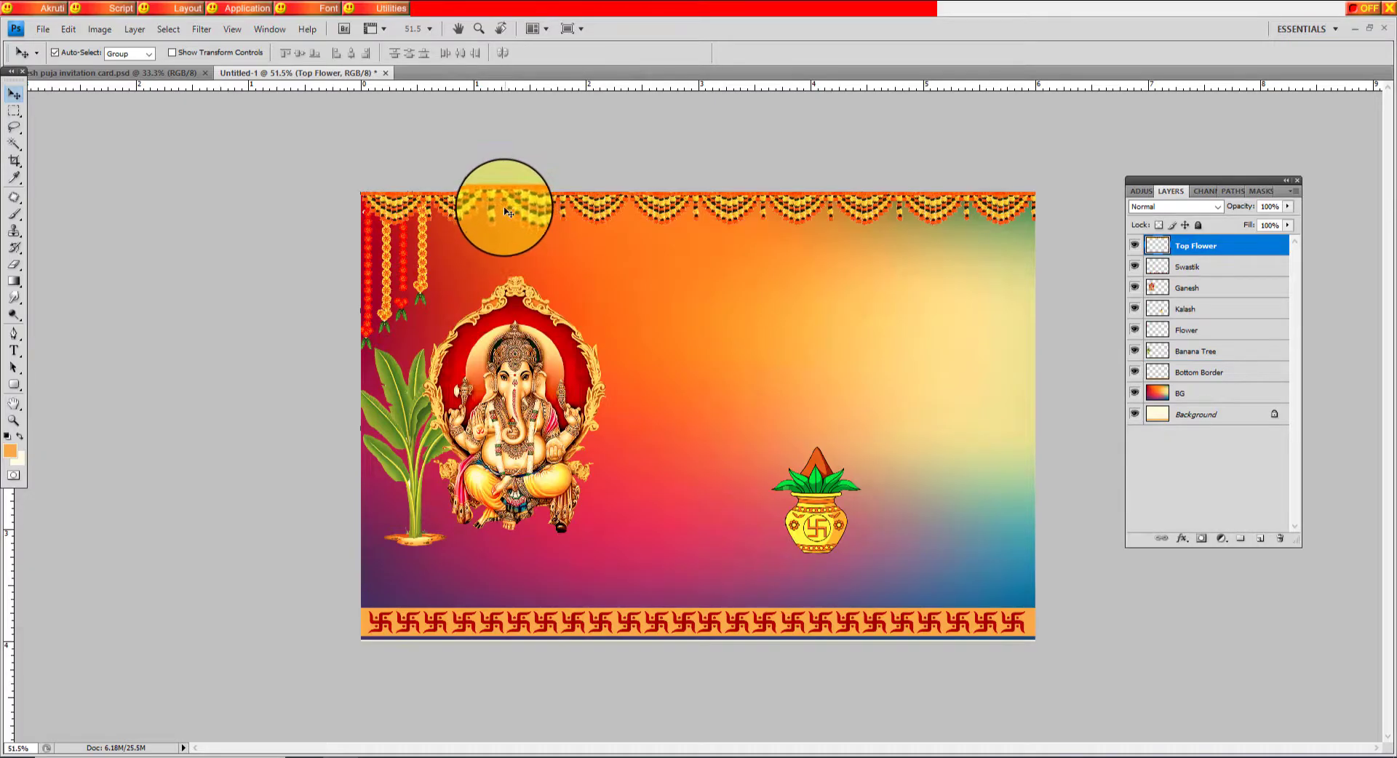
{"action": "left_click_drag", "start_coordinate": [470, 209], "coordinate": [529, 209]}
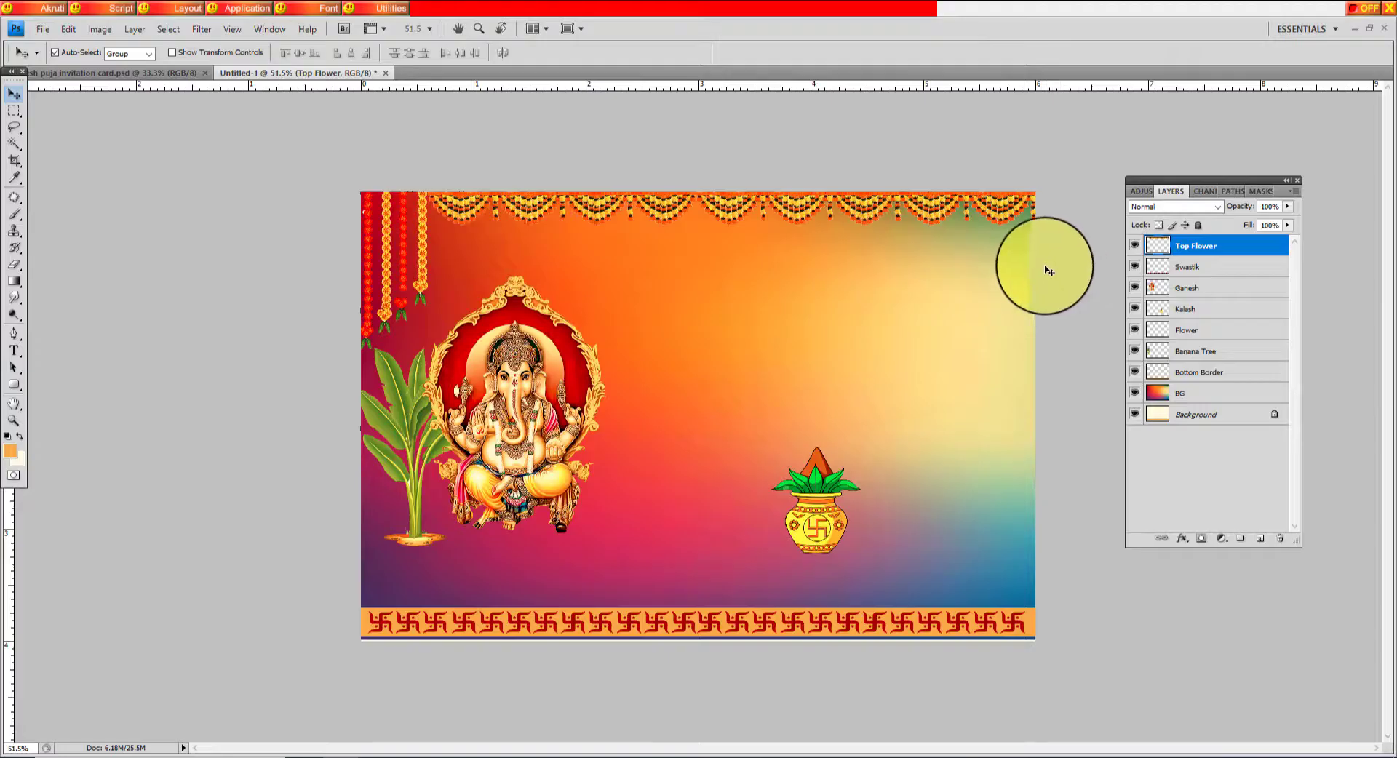
Shrink the kalash to about 75.6 percent in the bottom-right corner above the swastik border
{"action": "left_click", "coordinate": [838, 514]}
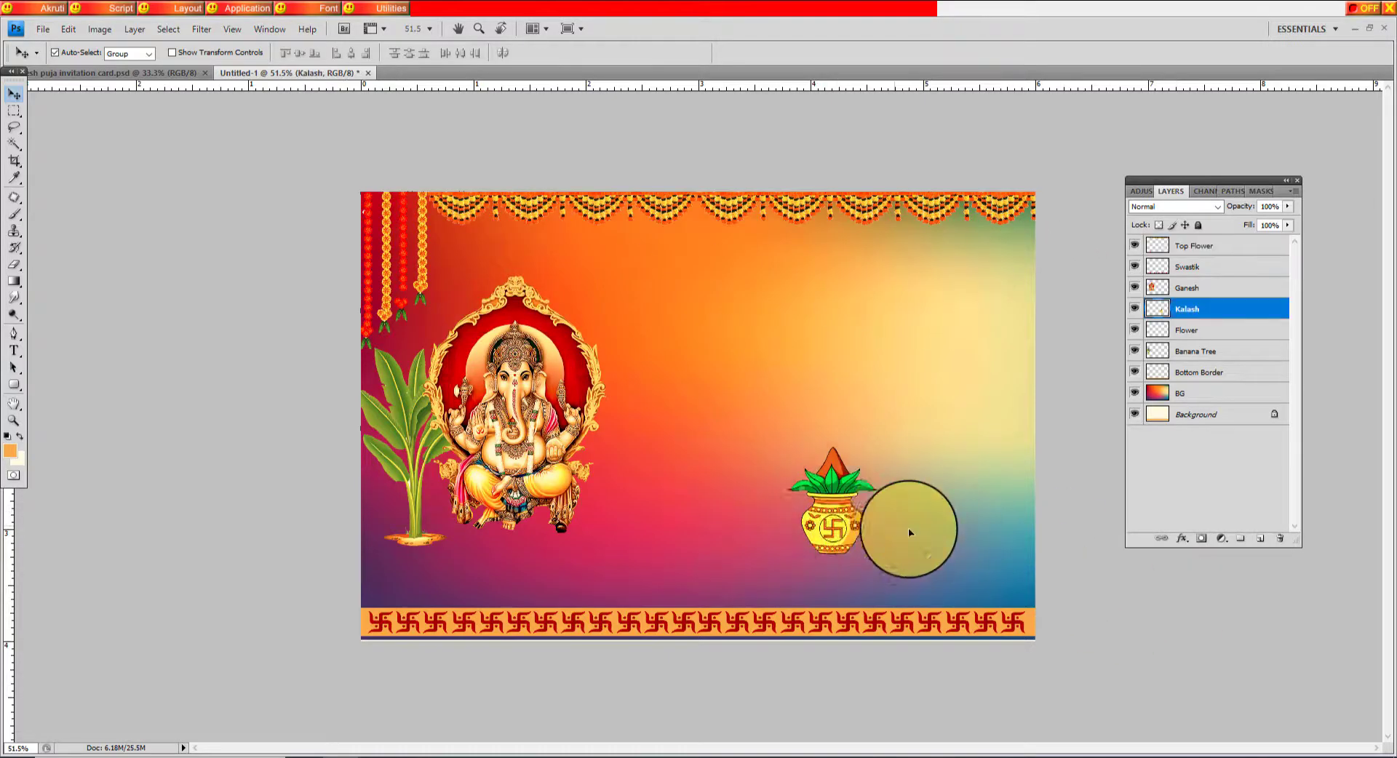
{"action": "left_click_drag", "start_coordinate": [909, 533], "coordinate": [974, 545]}
{"action": "key", "text": "ctrl+t"}
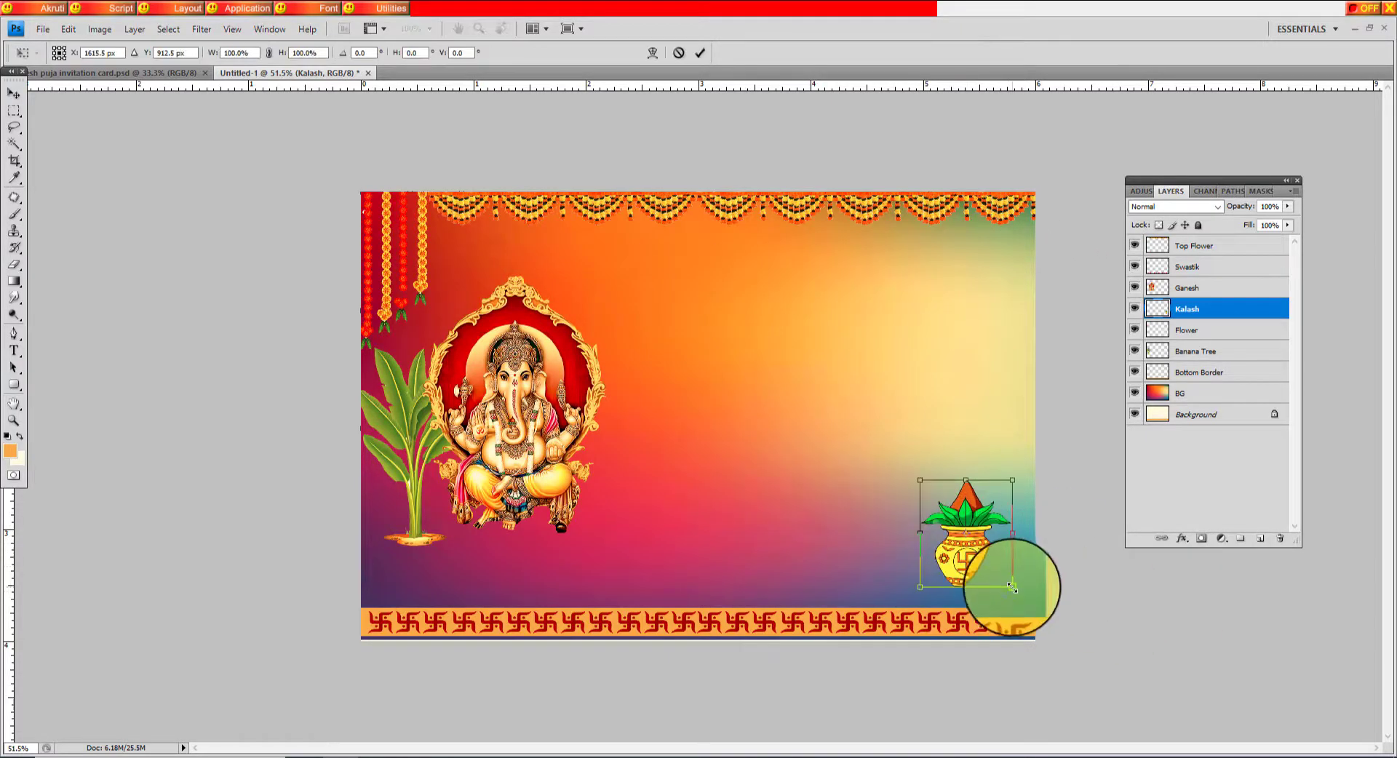
{"action": "mouse_move", "coordinate": [1013, 588]}
{"action": "left_mouse_down"}
{"action": "mouse_move", "coordinate": [985, 553]}
{"action": "mouse_move", "coordinate": [992, 573]}
{"action": "left_mouse_up"}
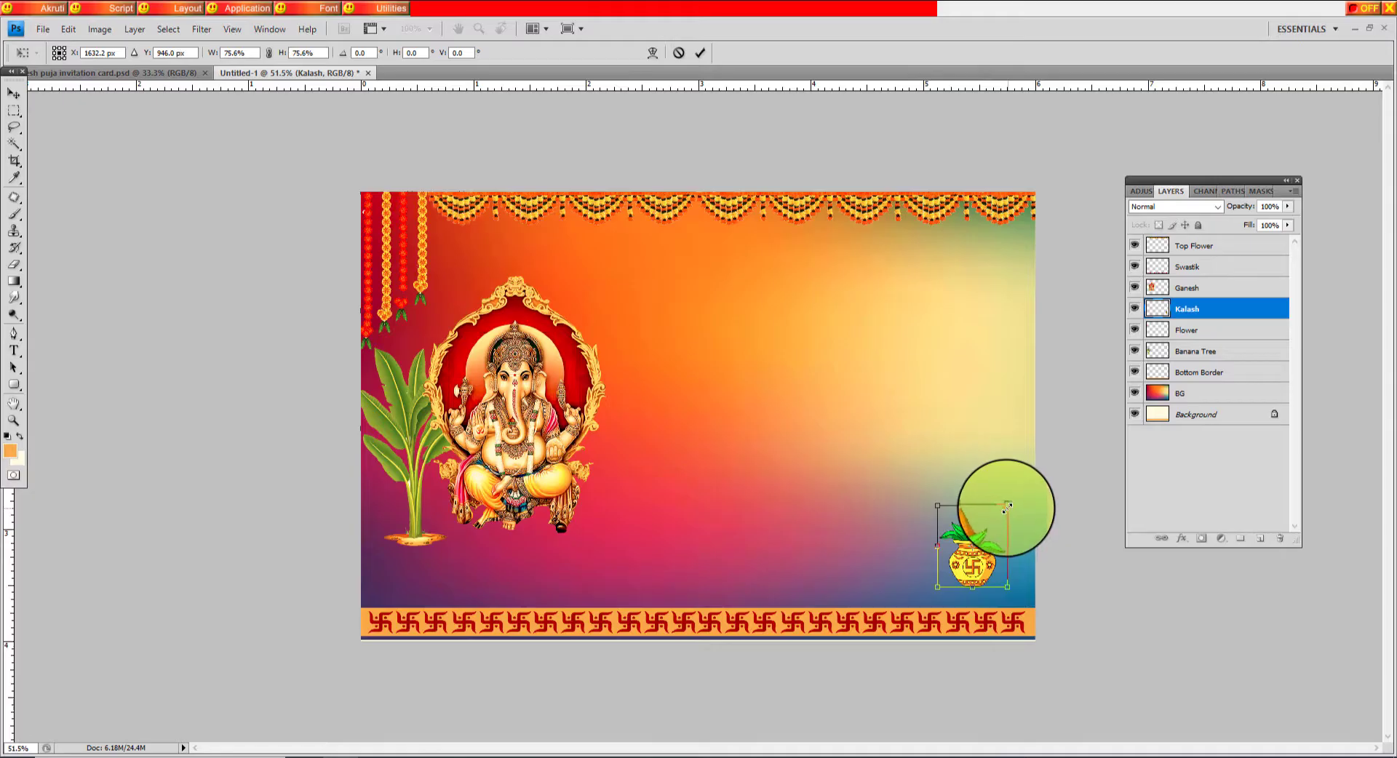
{"action": "key", "text": "Return"}
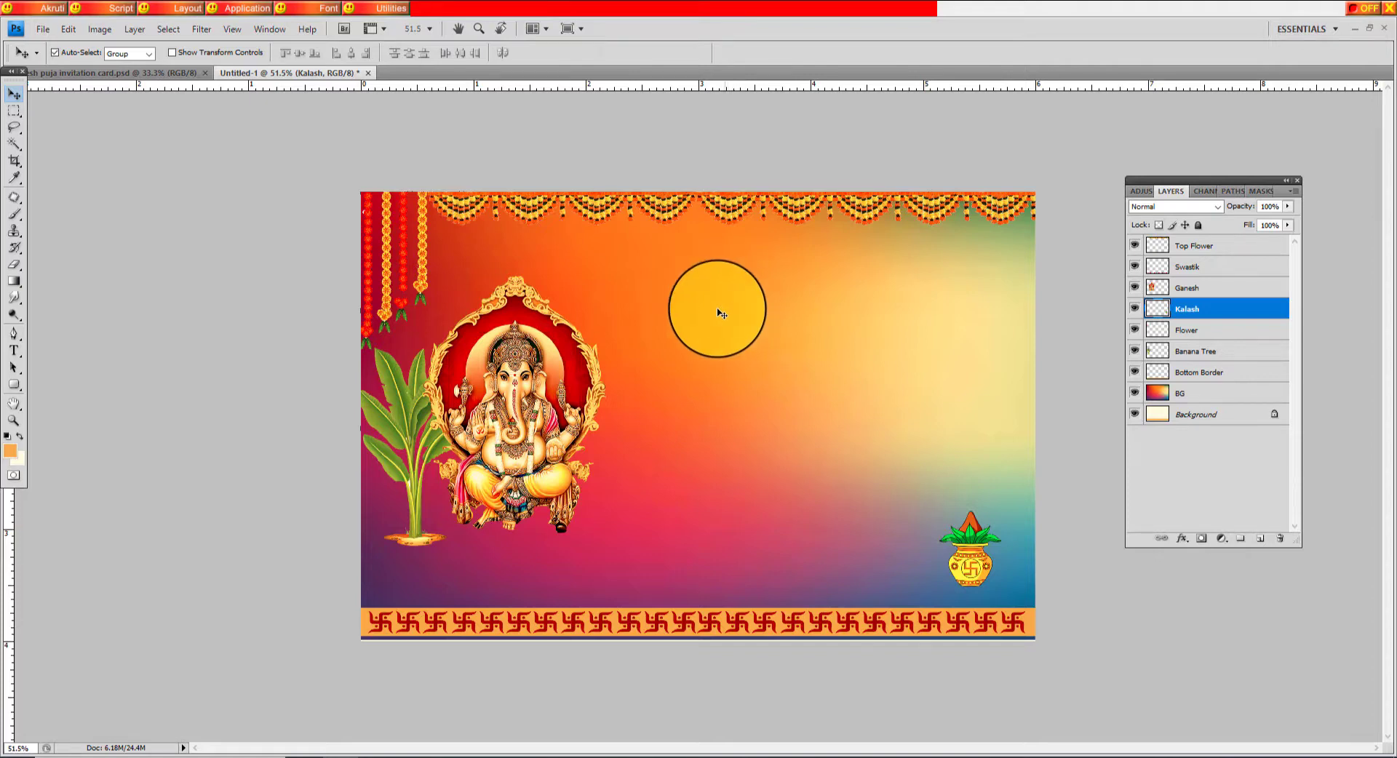
Search Google Images for 'bakratund' and open the first shlok image preview
{"action": "key", "text": "alt+Tab"}
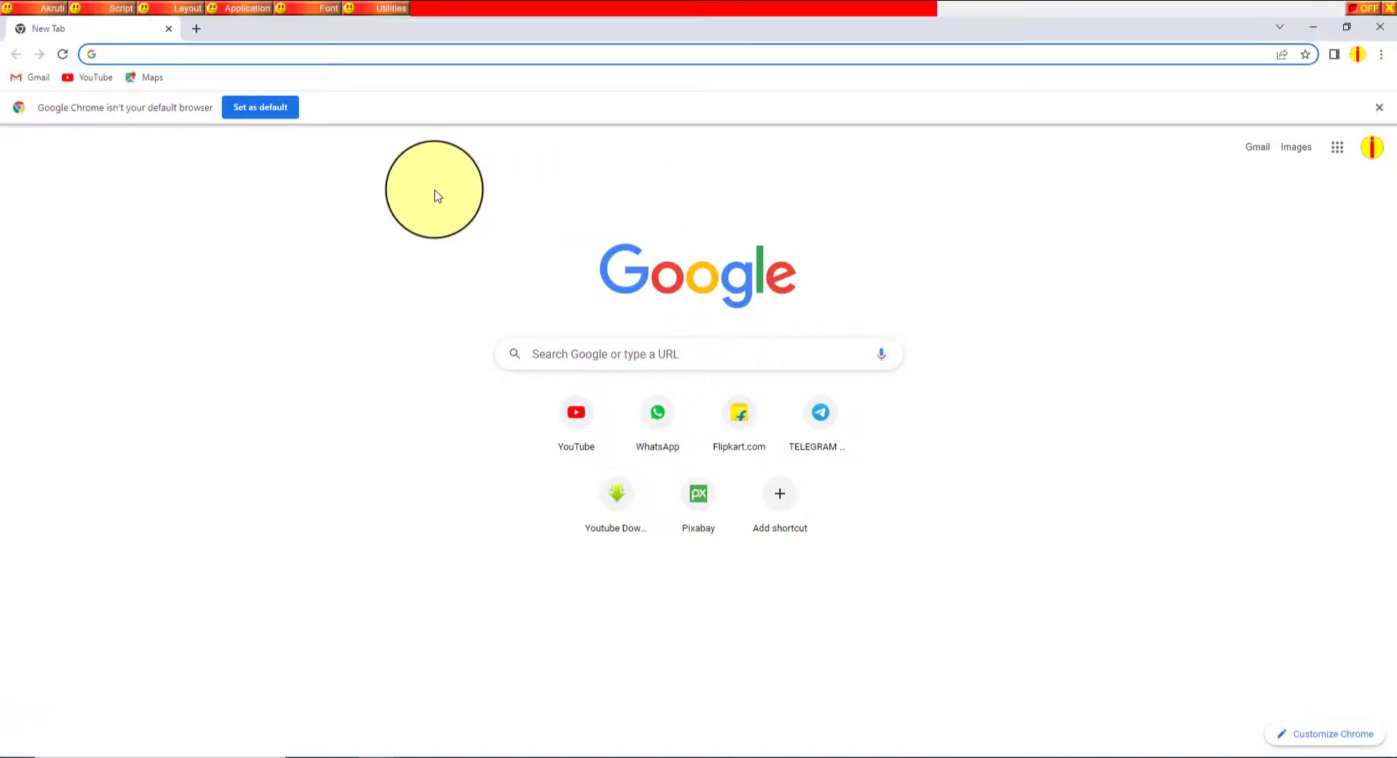
{"action": "left_click", "coordinate": [1298, 149]}
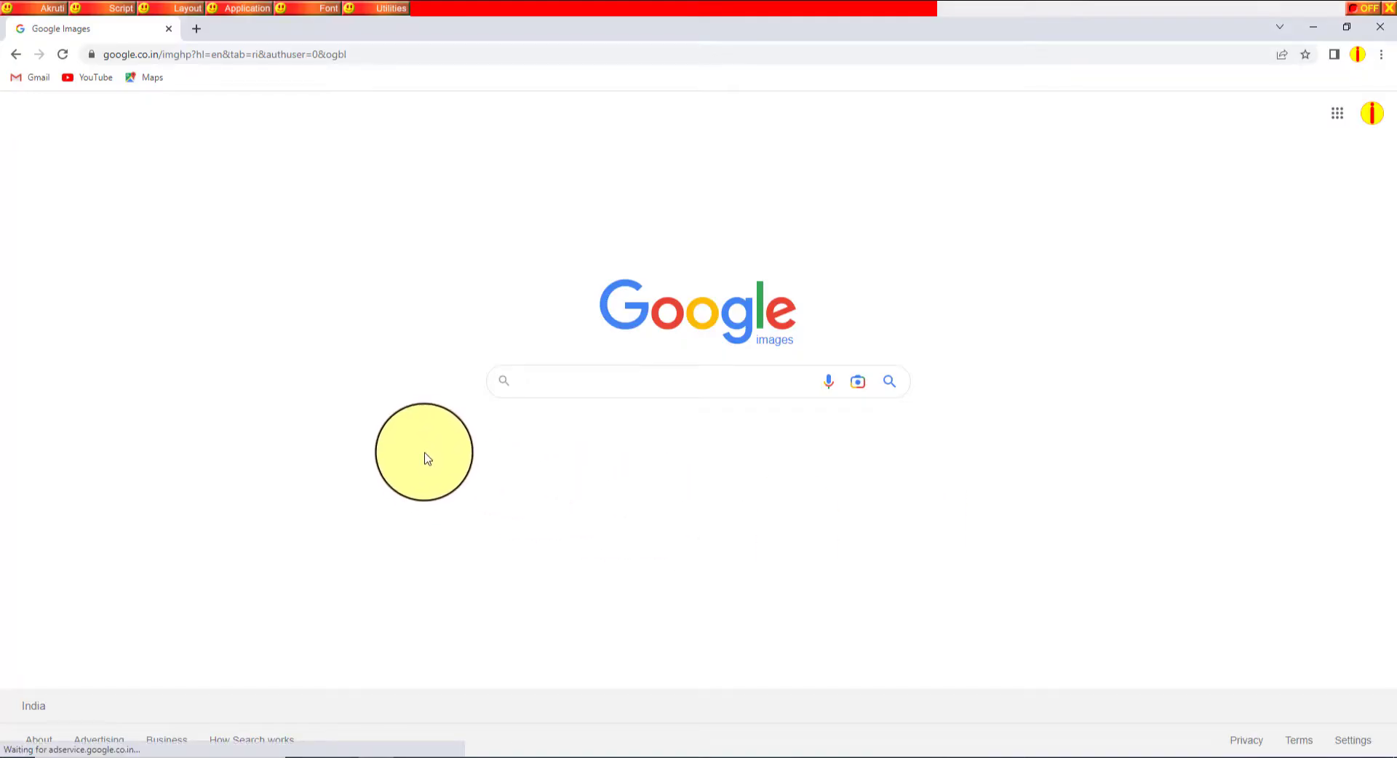
{"action": "type", "text": "bak"}
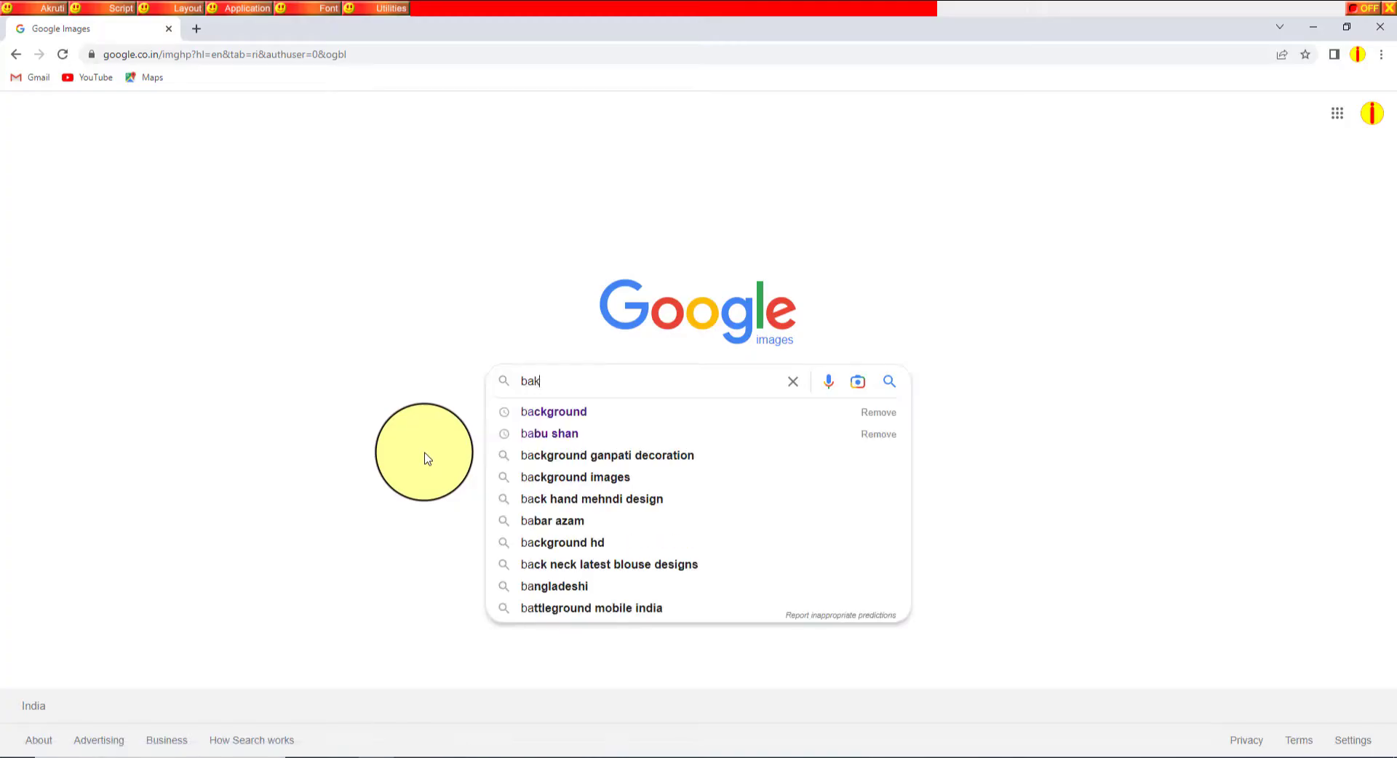
{"action": "type", "text": "rat"}
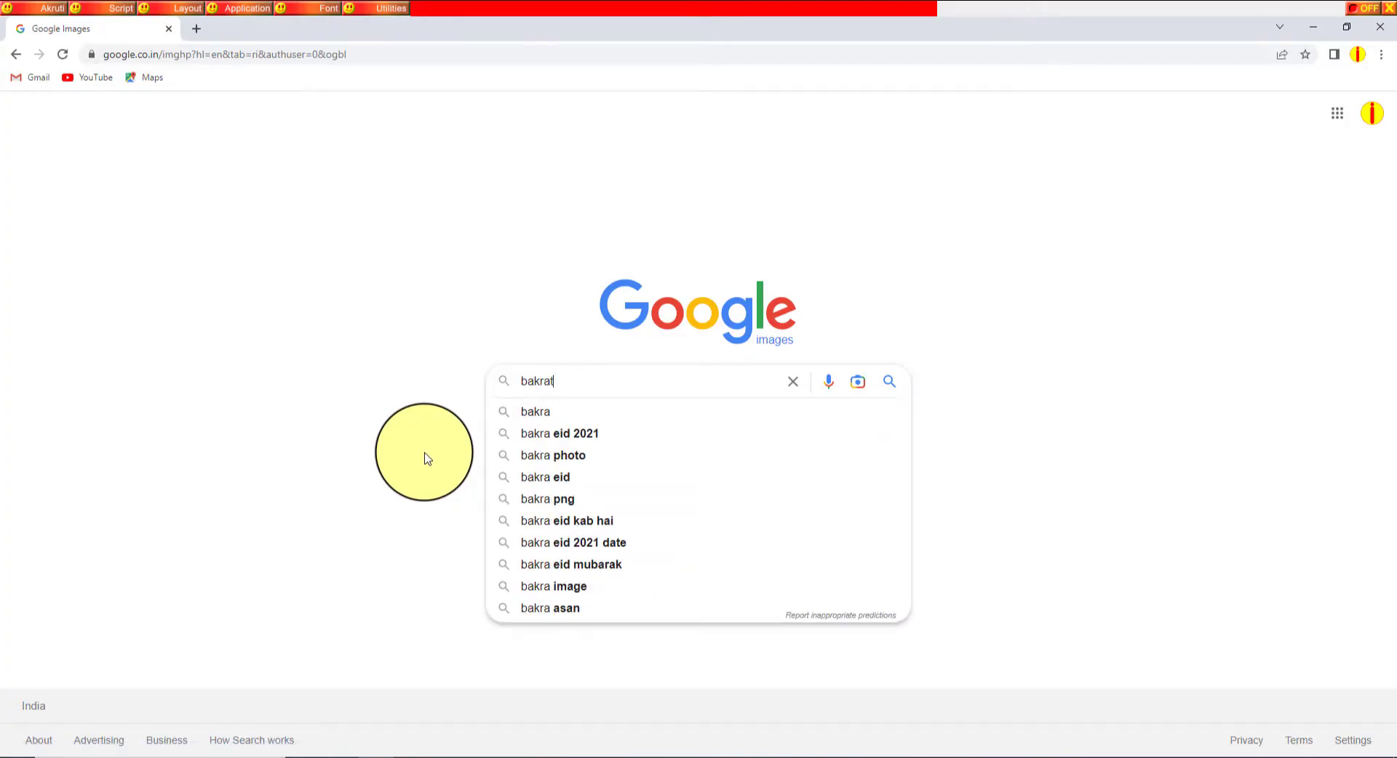
{"action": "type", "text": "und"}
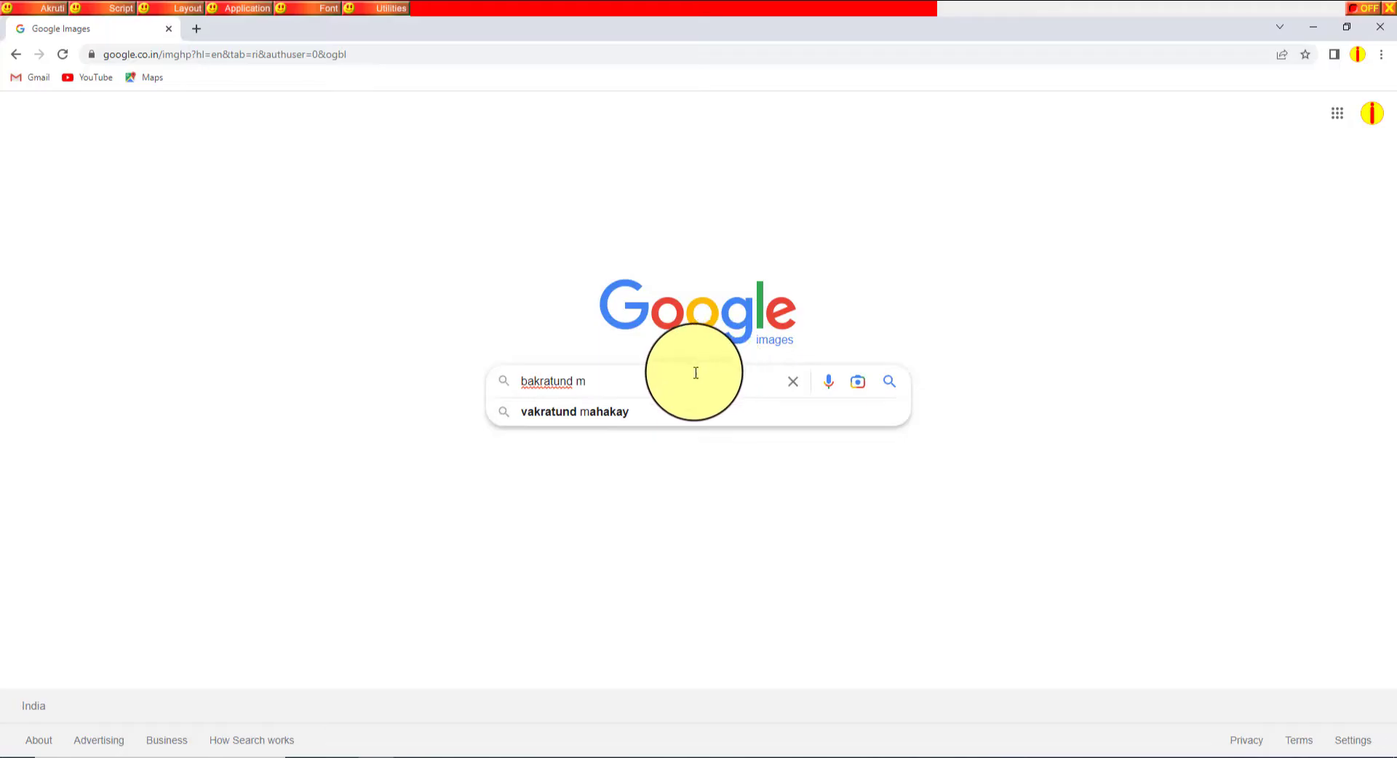
{"action": "left_click", "coordinate": [600, 412]}
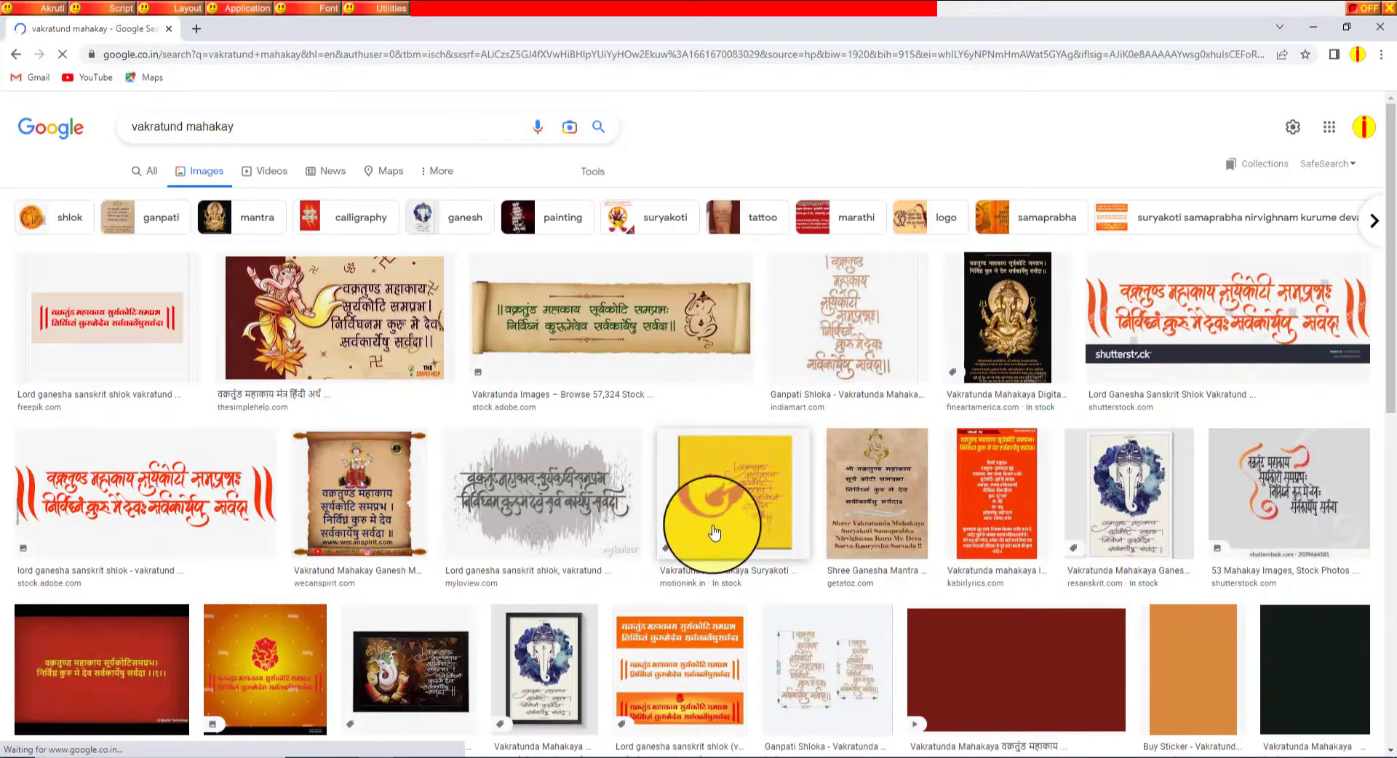
{"action": "left_click", "coordinate": [120, 327]}
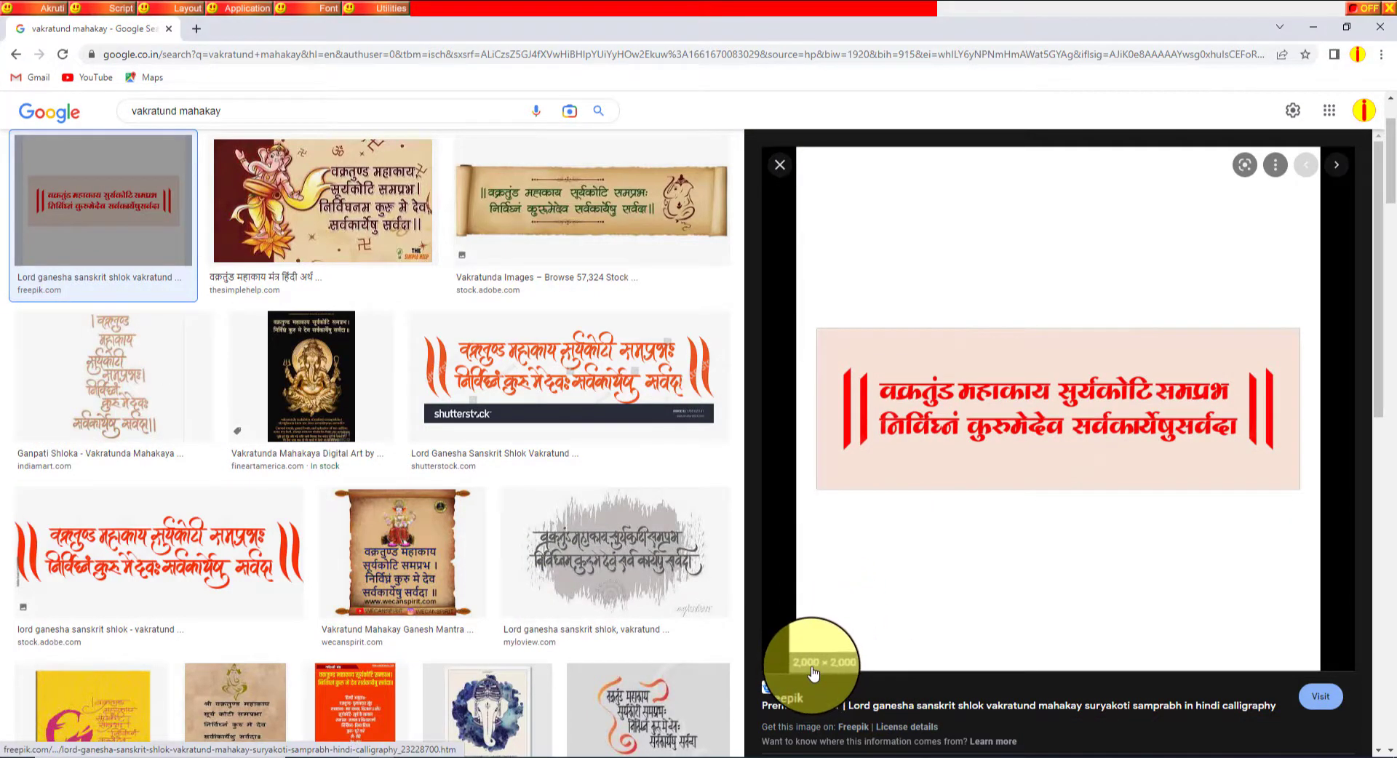
Copy the red shlok banner image and return to Photoshop
{"action": "right_click", "coordinate": [945, 363]}
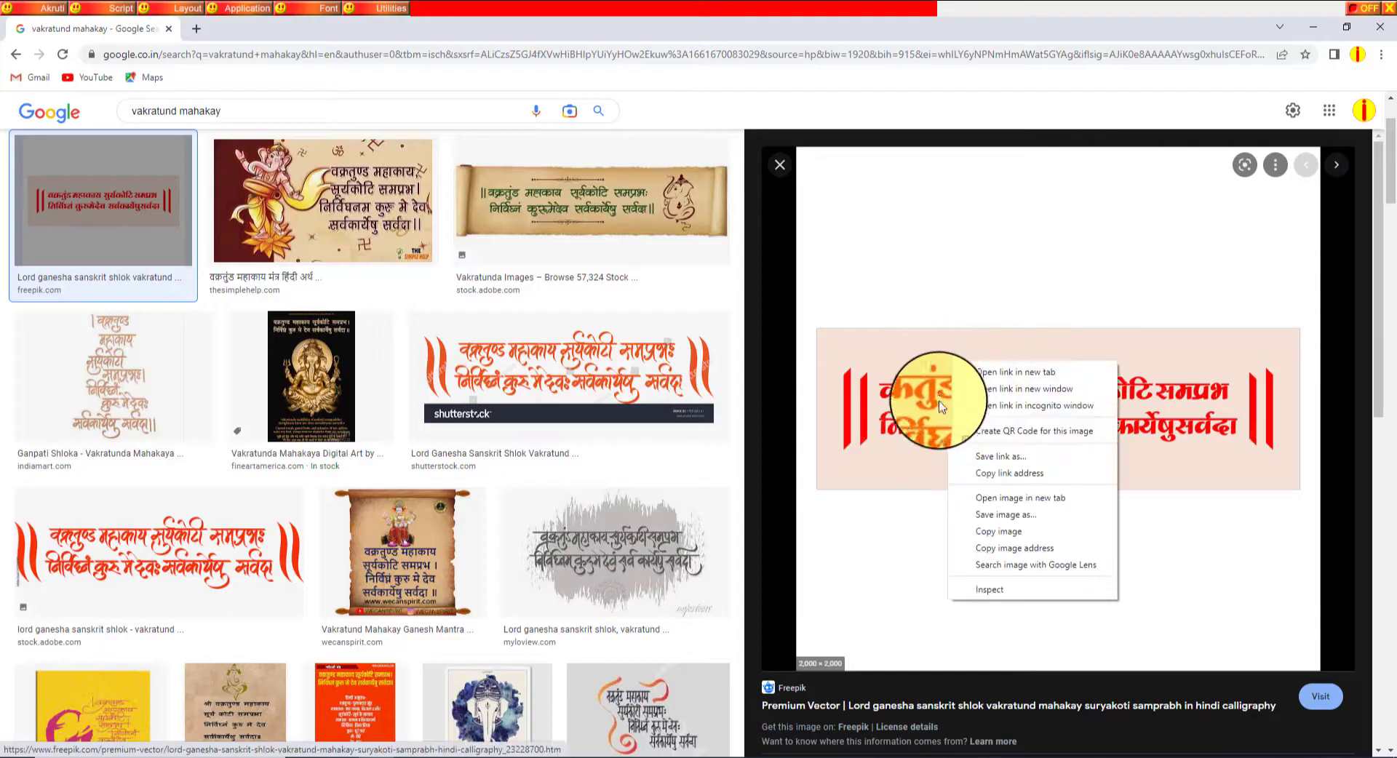
{"action": "left_click", "coordinate": [998, 531]}
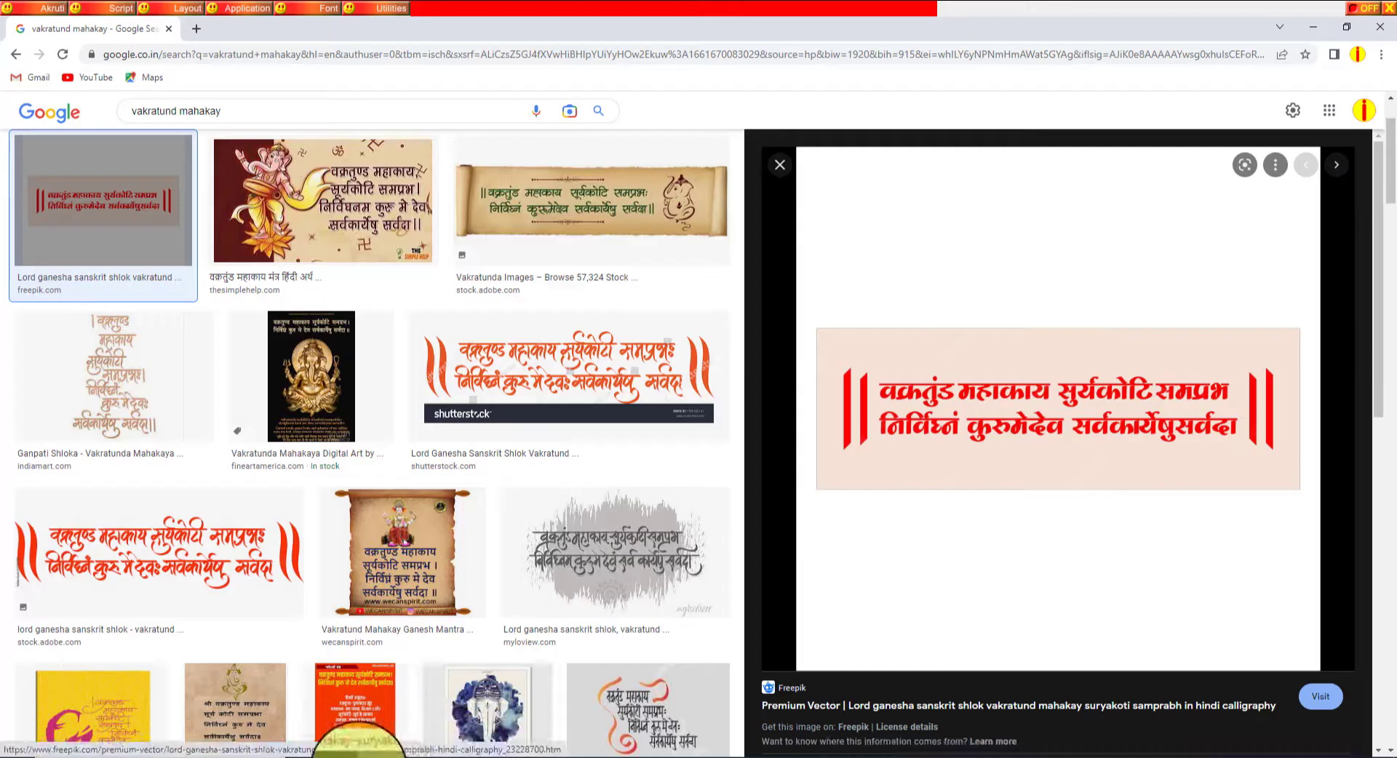
{"action": "left_click", "coordinate": [331, 750]}
Paste the copied shlok banner into a new clipboard-sized document
{"action": "key", "text": "ctrl+n"}
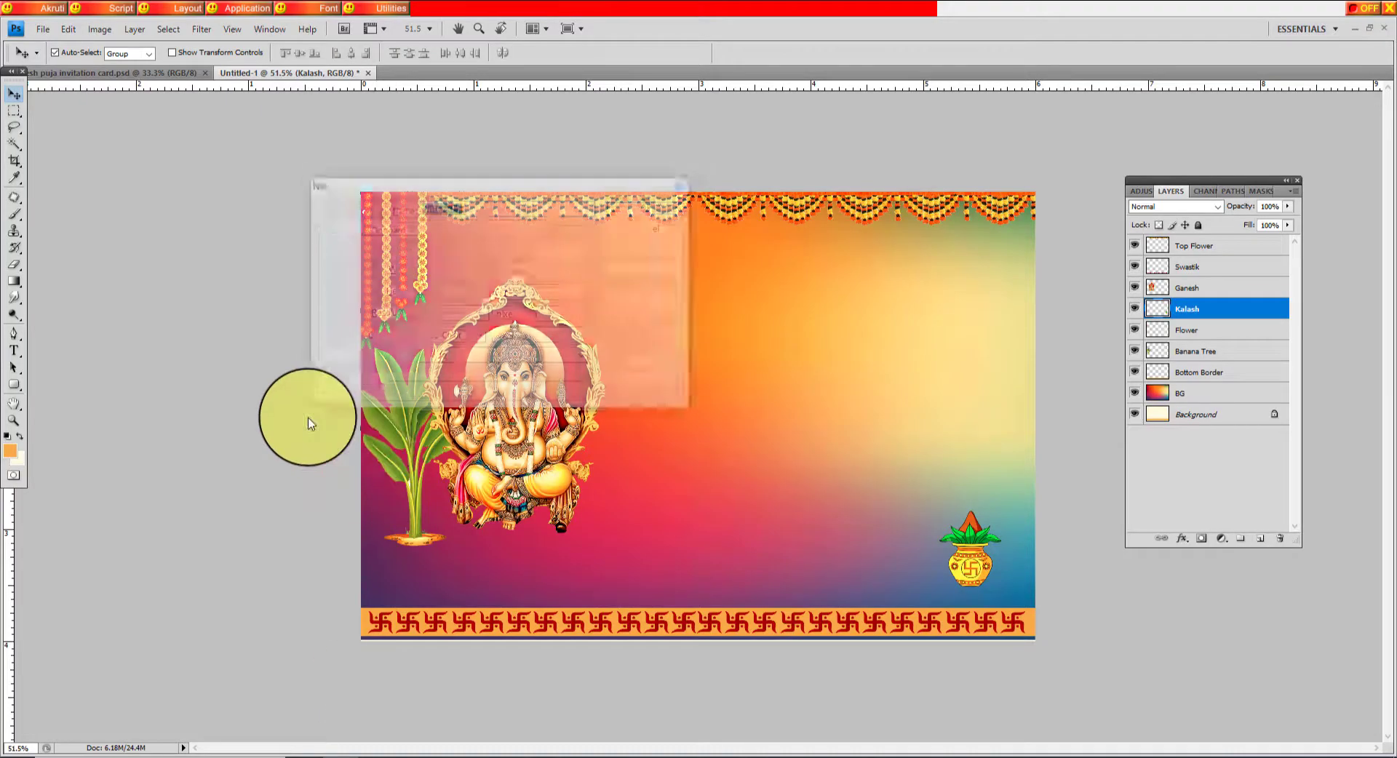
{"action": "left_click", "coordinate": [655, 209]}
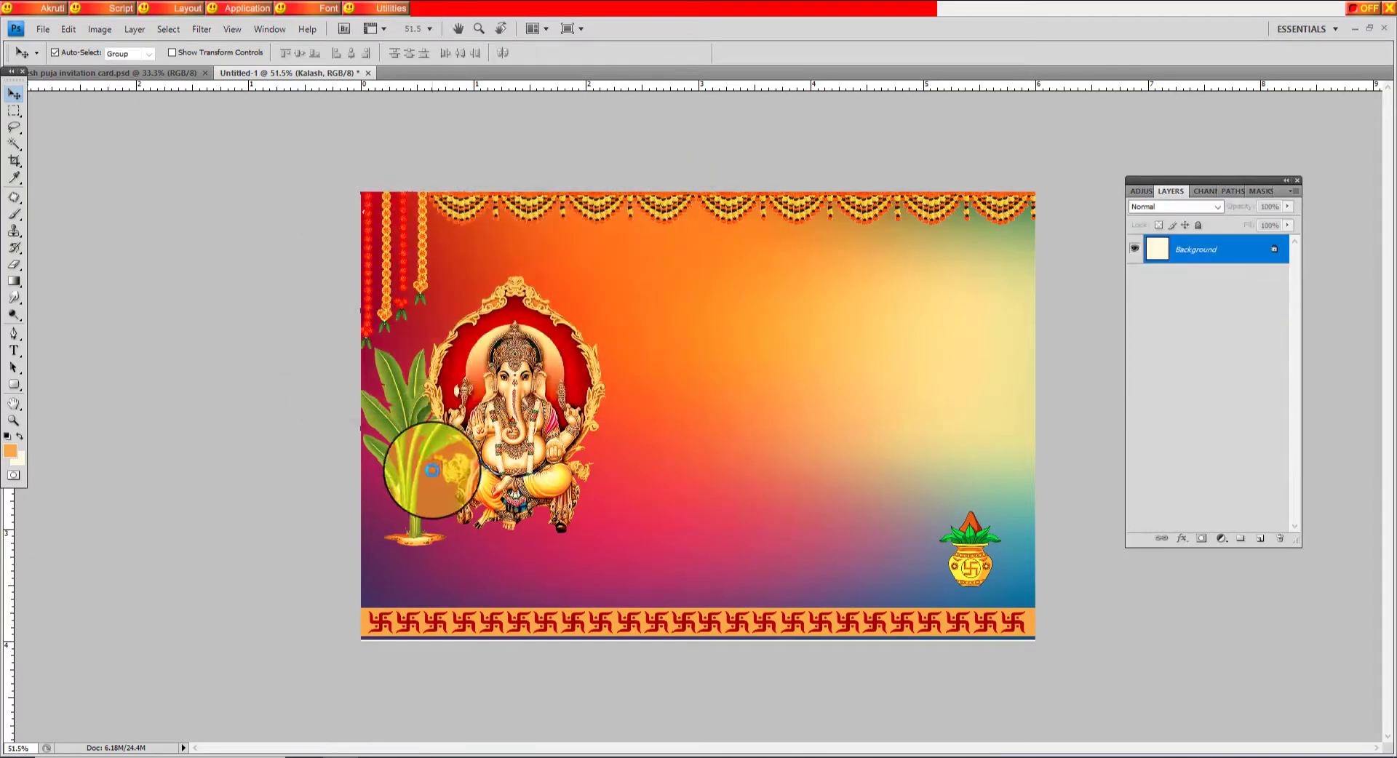
{"action": "key", "text": "ctrl+v"}
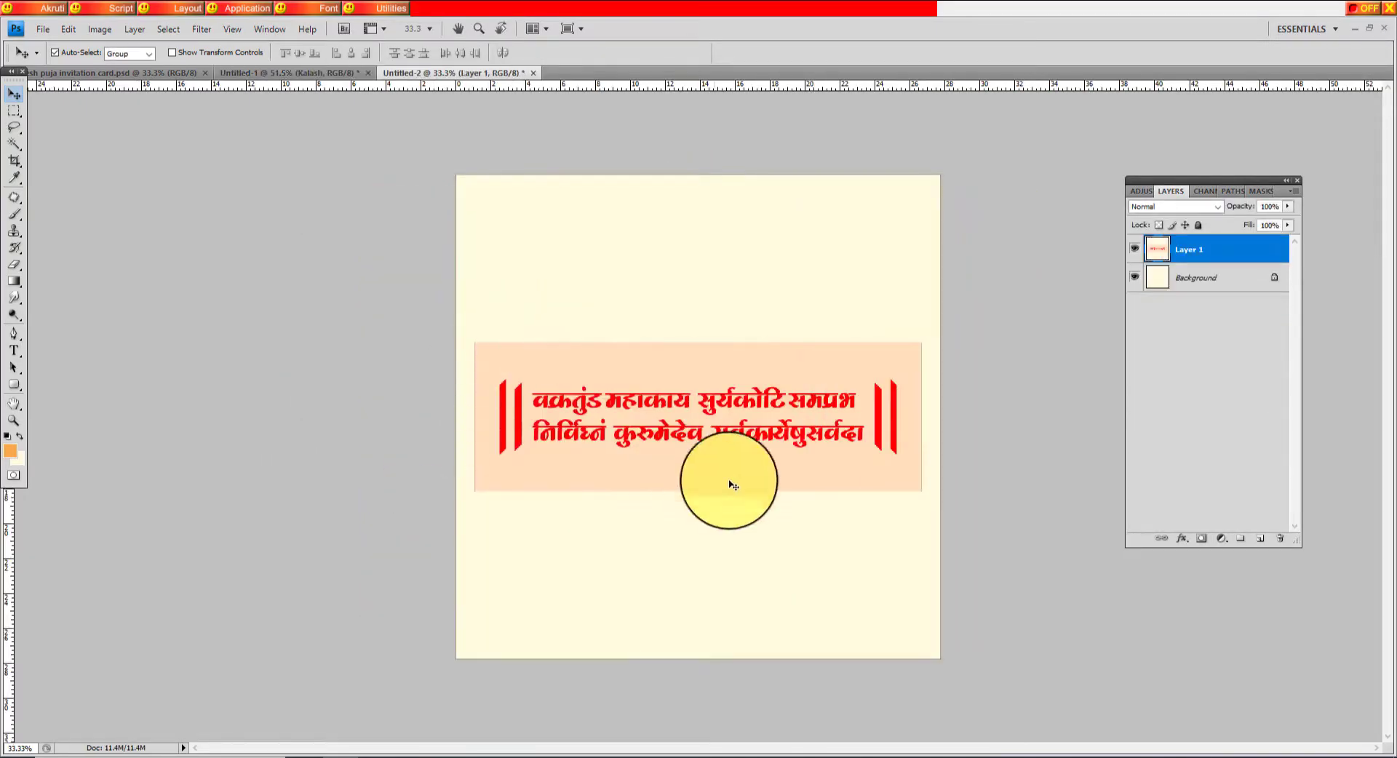
Crop the canvas tightly around the banner and flatten it into one Background layer
{"action": "scroll", "coordinate": [903, 436], "scroll_direction": "up", "scroll_amount": 3}
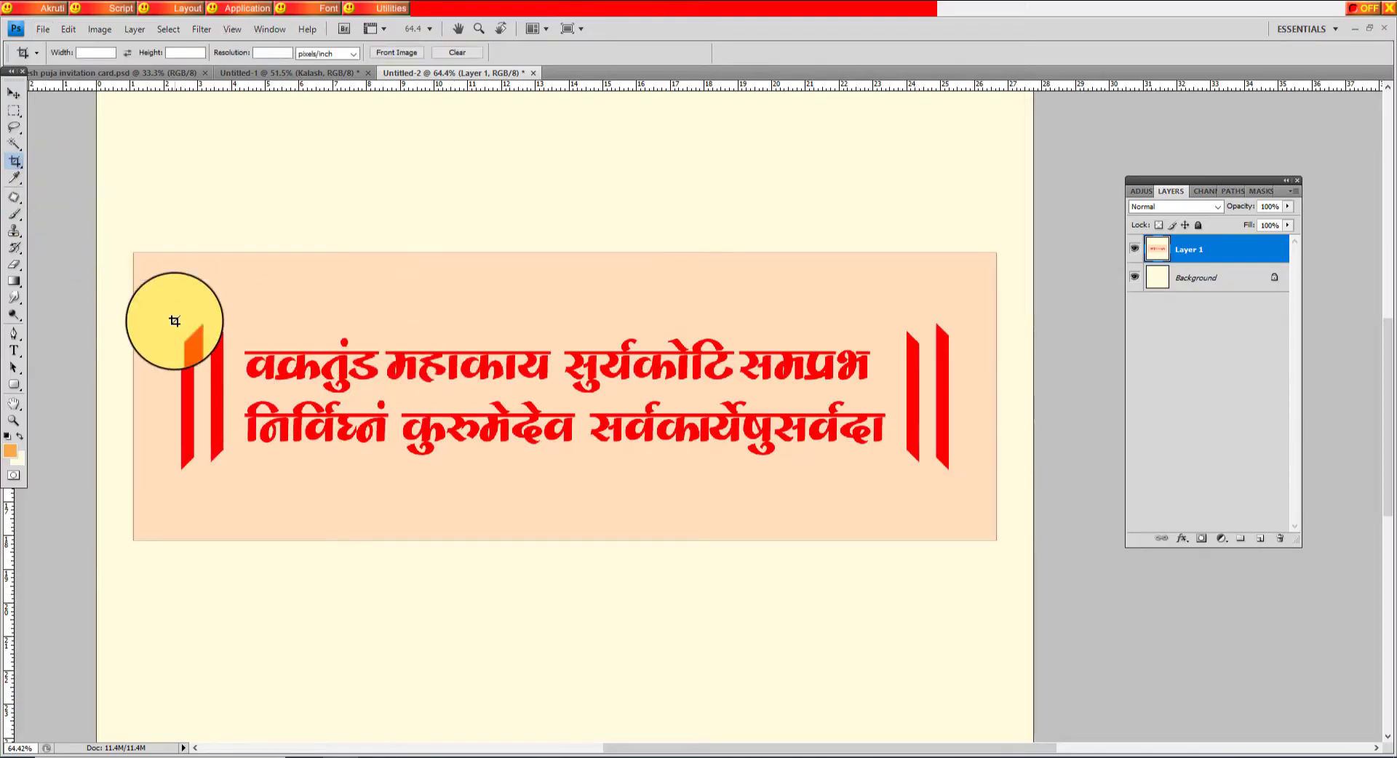
{"action": "left_click_drag", "start_coordinate": [163, 317], "coordinate": [962, 492]}
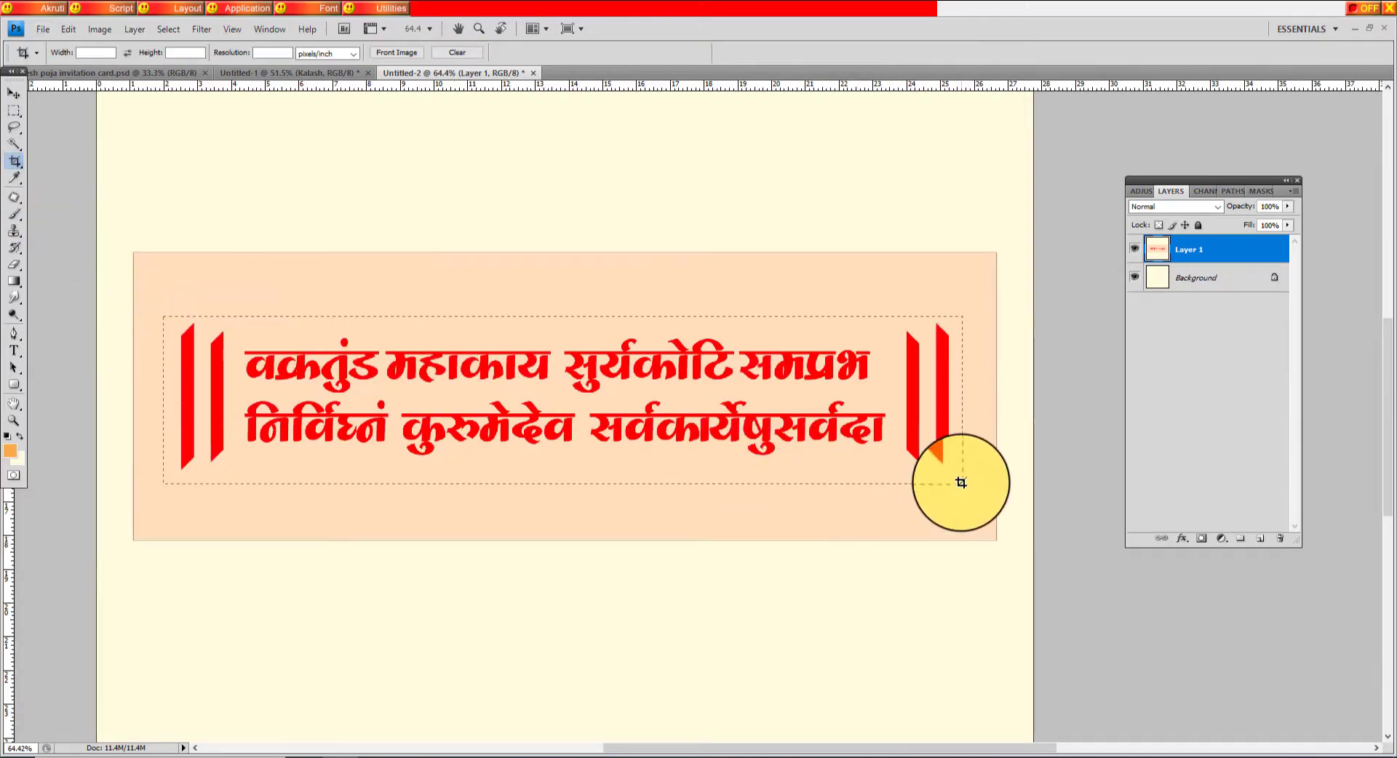
{"action": "key", "text": "Return"}
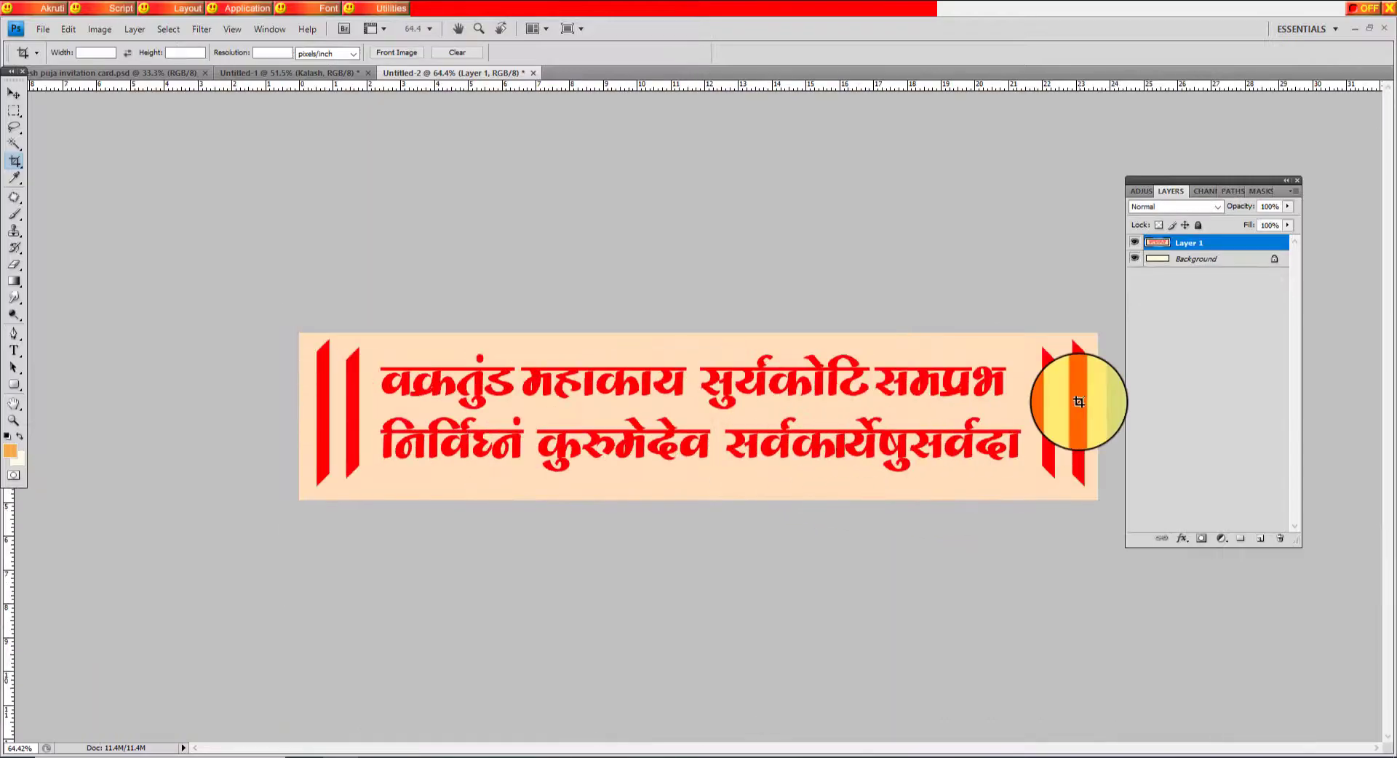
{"action": "left_click", "coordinate": [1242, 262], "text": "shift"}
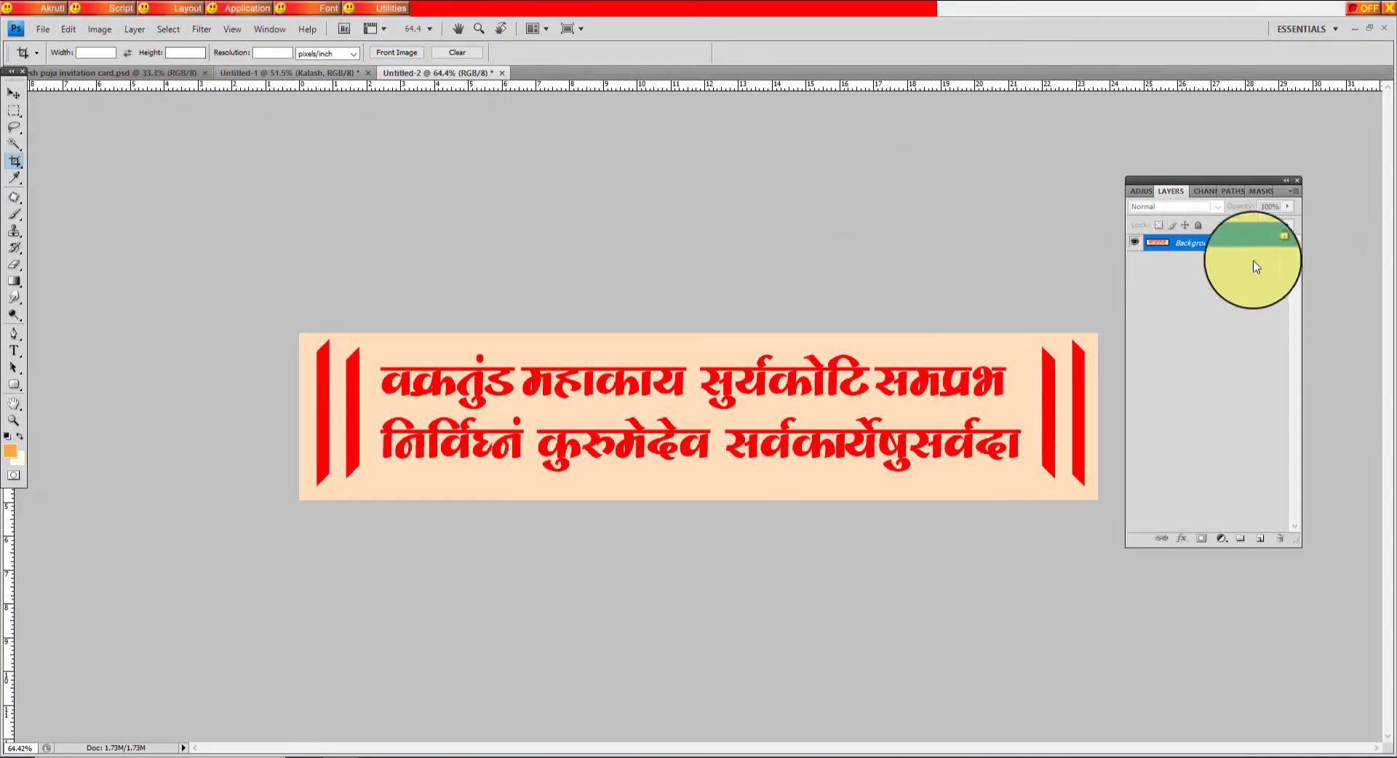
Convert the Background to Layer 0 and delete the peach backdrop selected via Color Range
{"action": "double_click", "coordinate": [1257, 243]}
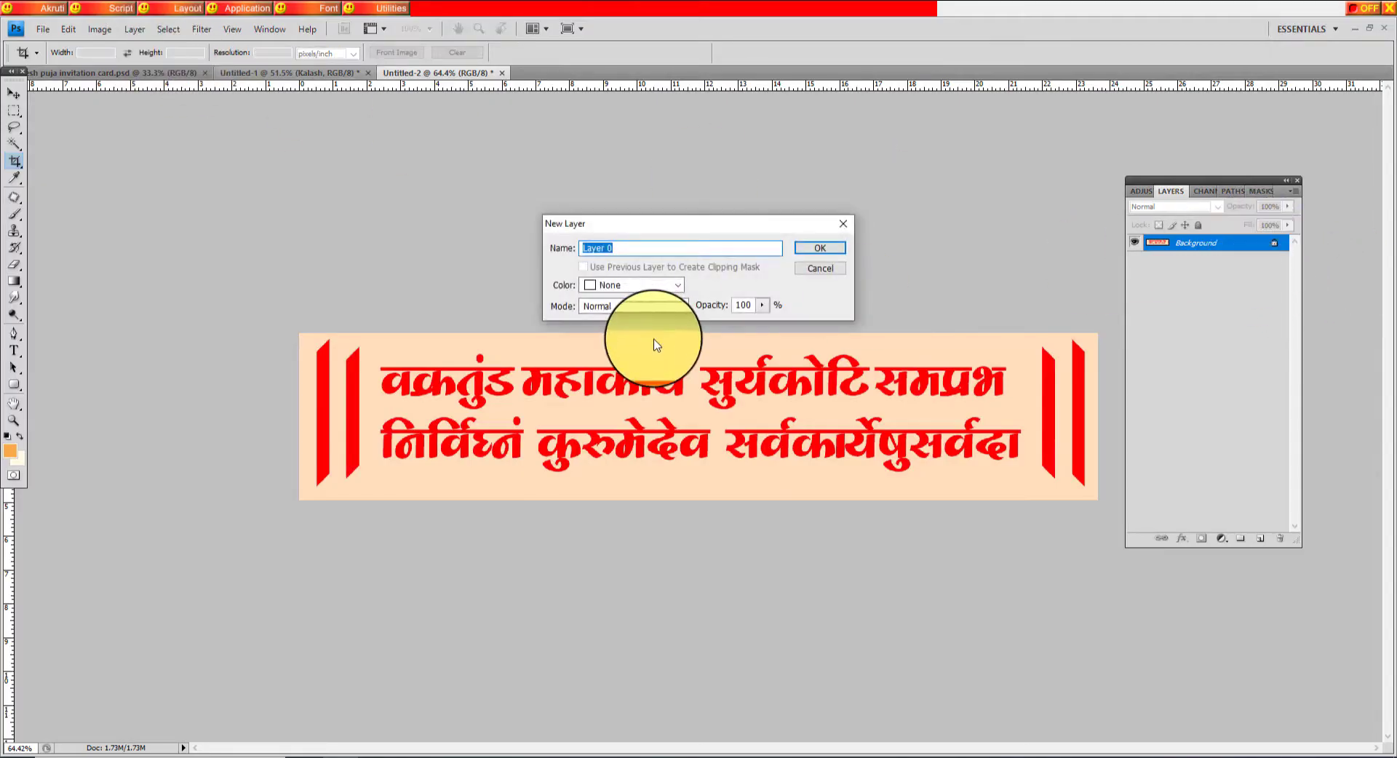
{"action": "key", "text": "Return"}
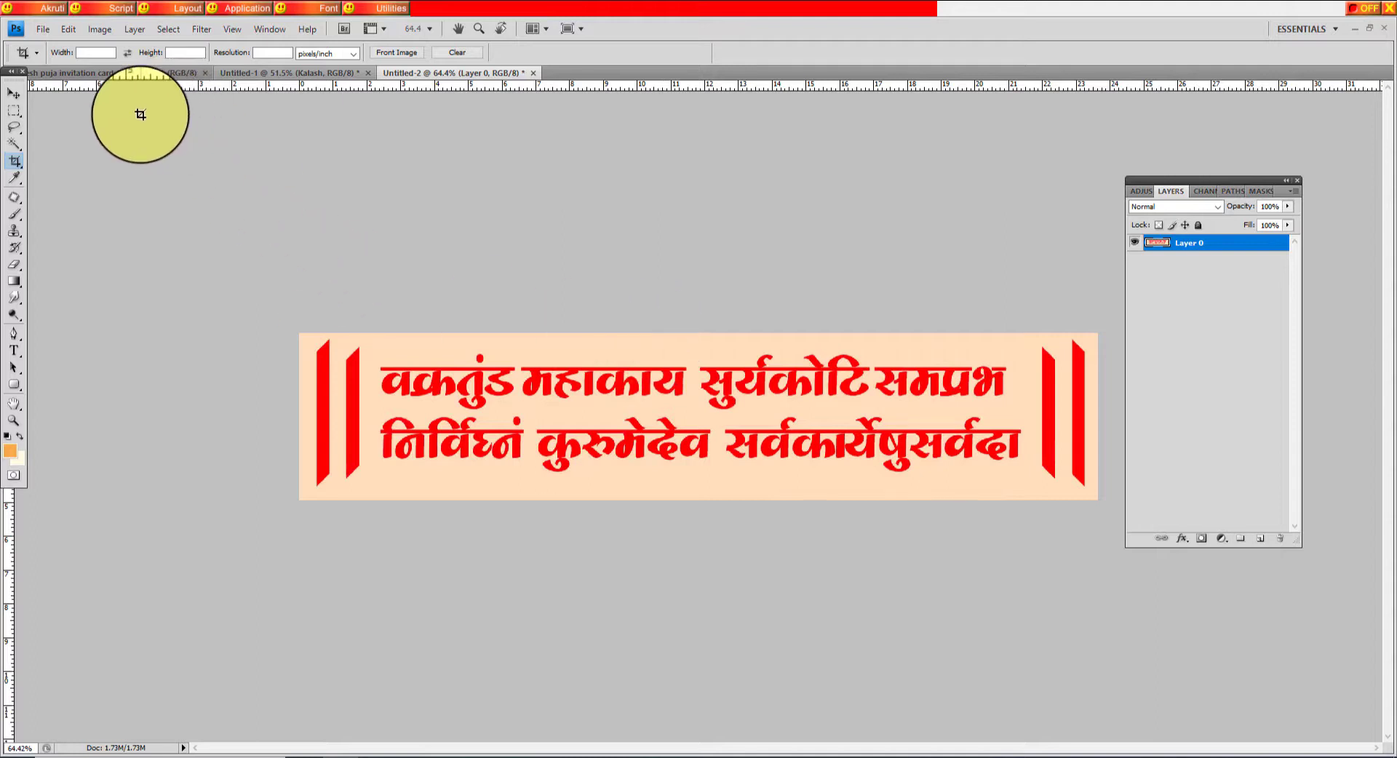
{"action": "left_click", "coordinate": [167, 31]}
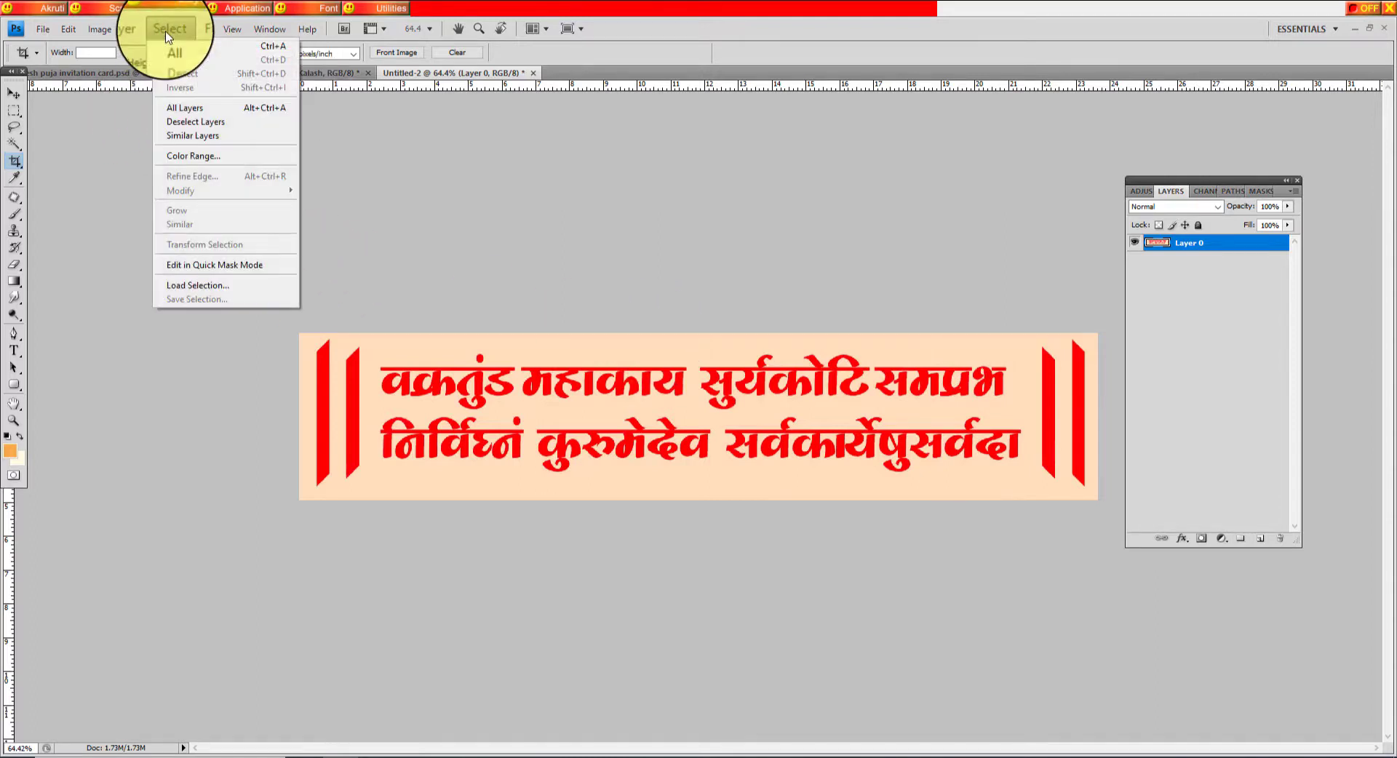
{"action": "left_click", "coordinate": [185, 156]}
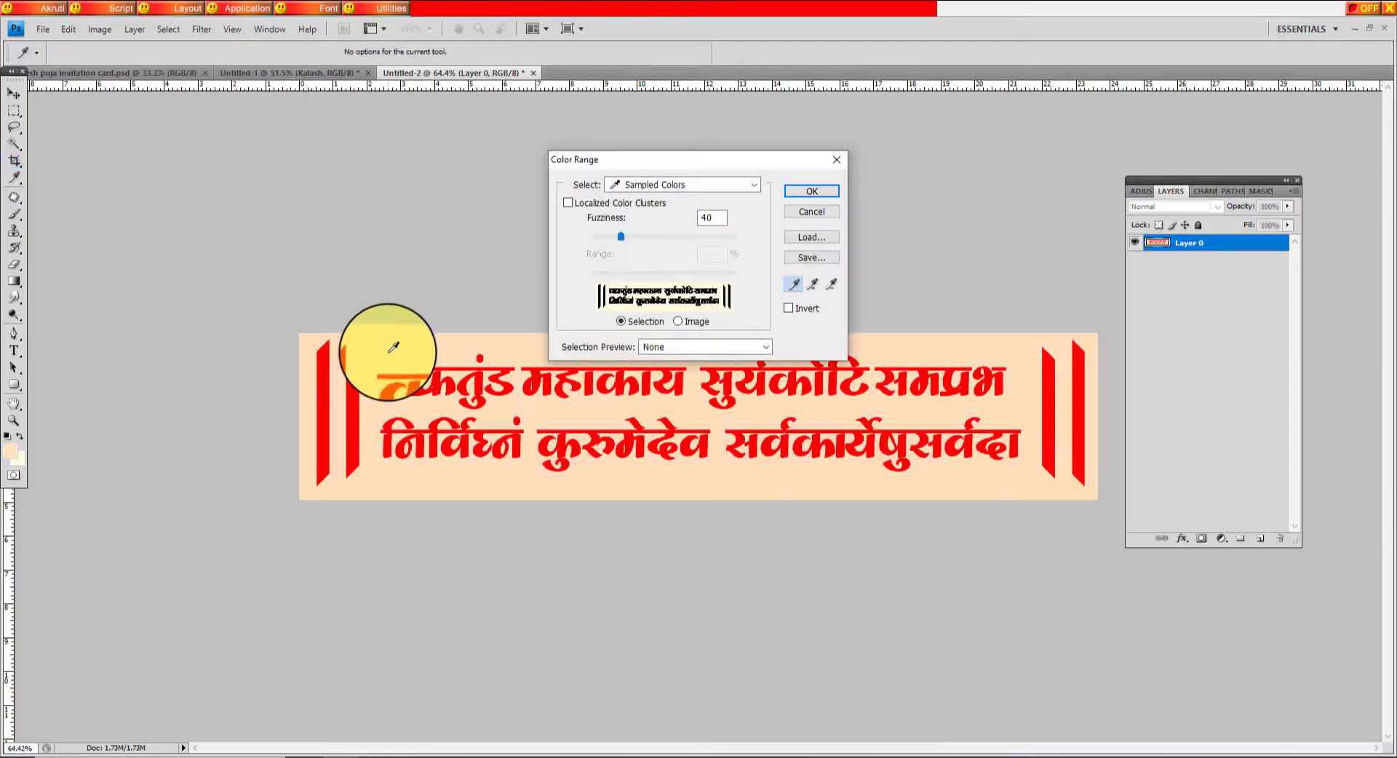
{"action": "left_click", "coordinate": [811, 190]}
{"action": "key", "text": "c"}
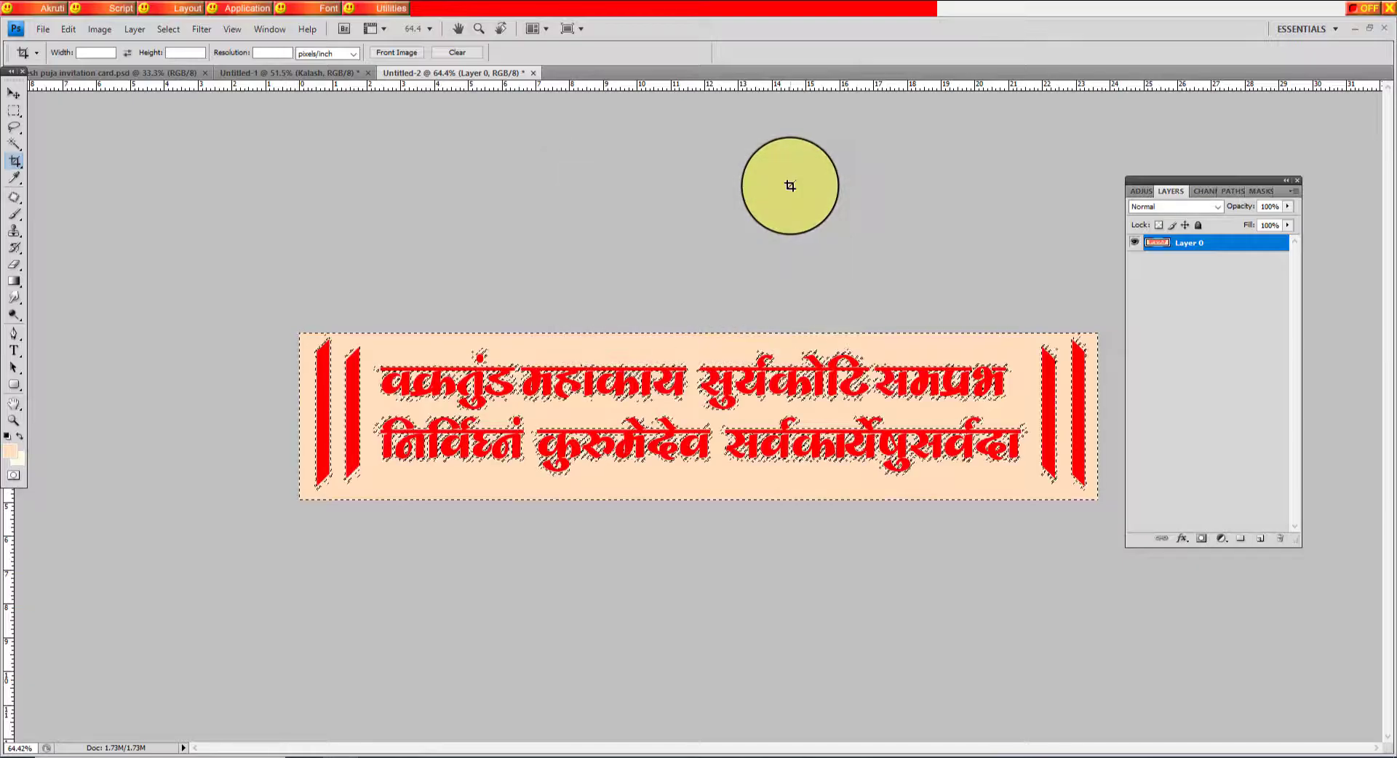
{"action": "key", "text": "Delete"}
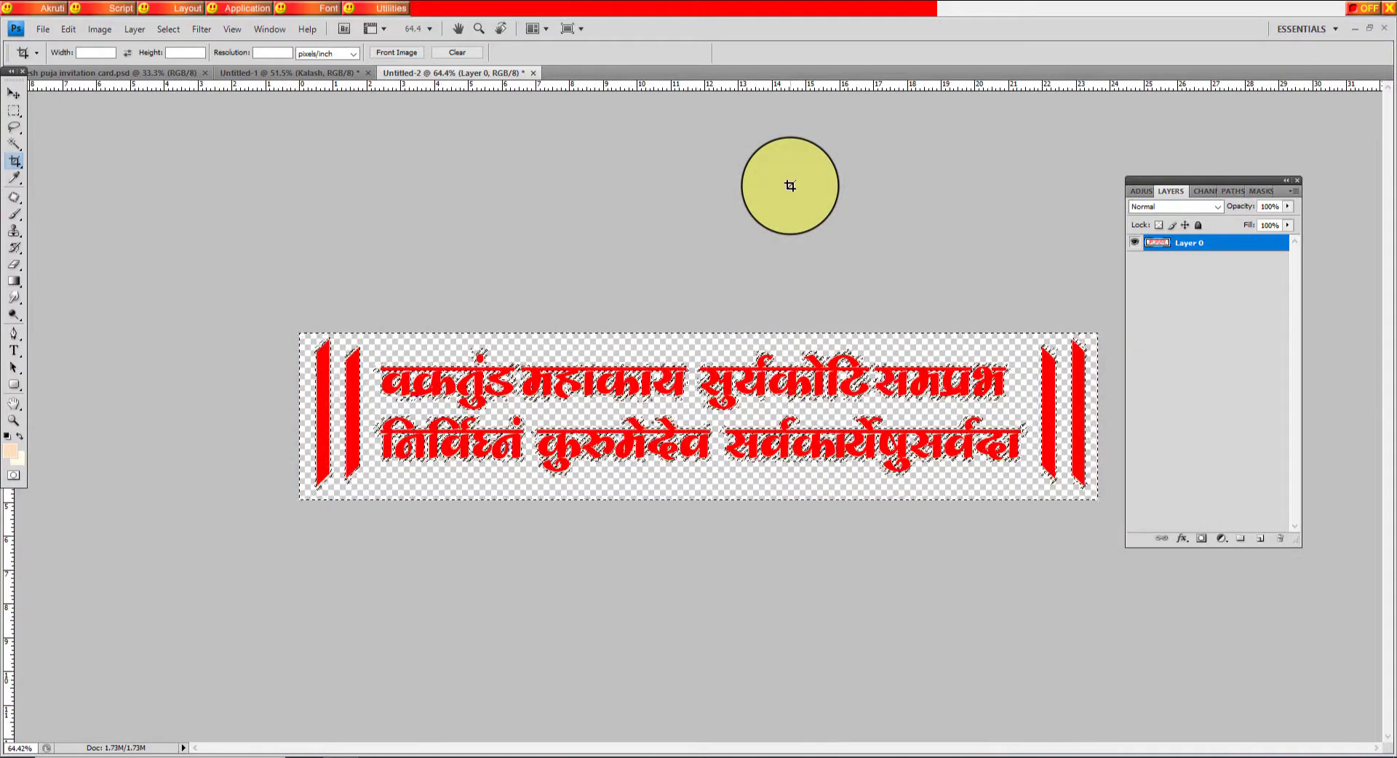
{"action": "key", "text": "ctrl+d"}
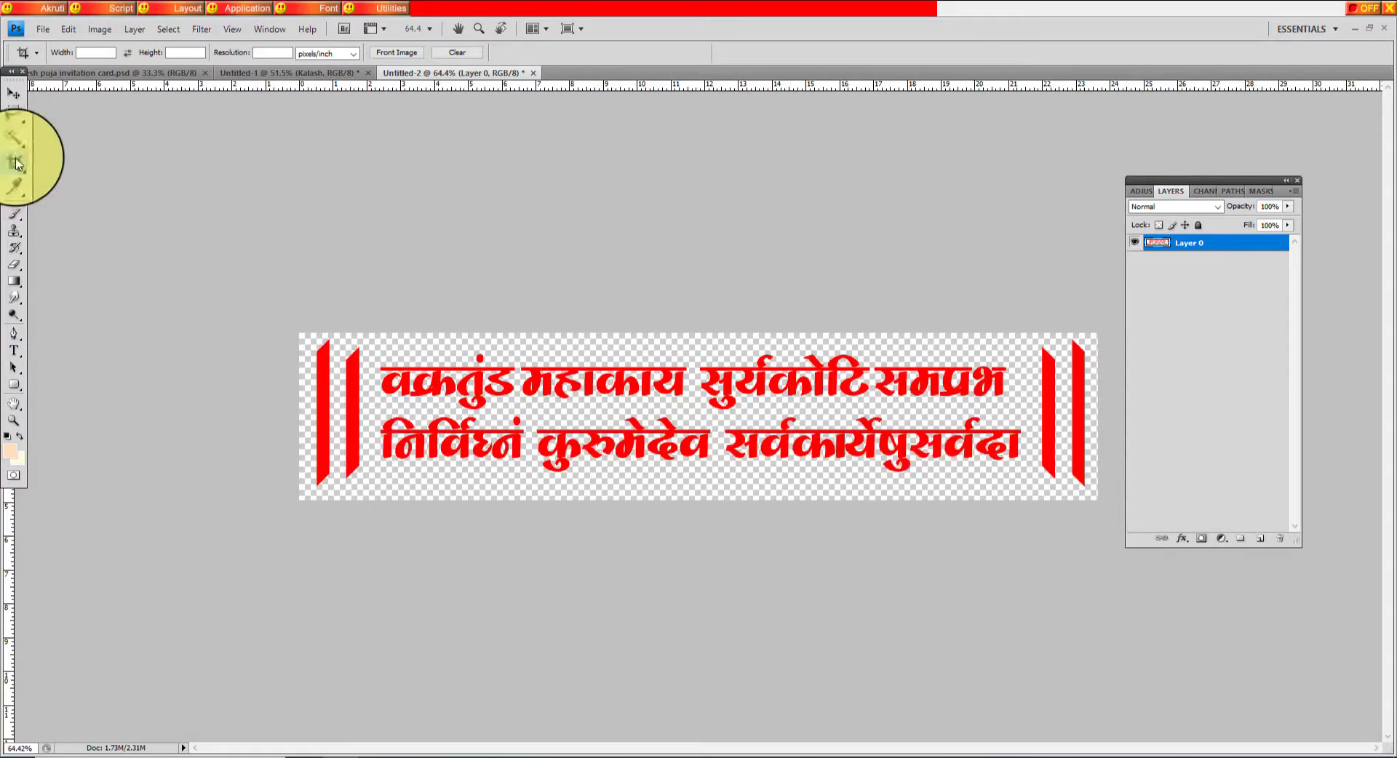
Switch to the Move tool and bring up the File menu
{"action": "left_click", "coordinate": [14, 93]}
{"action": "left_click", "coordinate": [239, 192]}
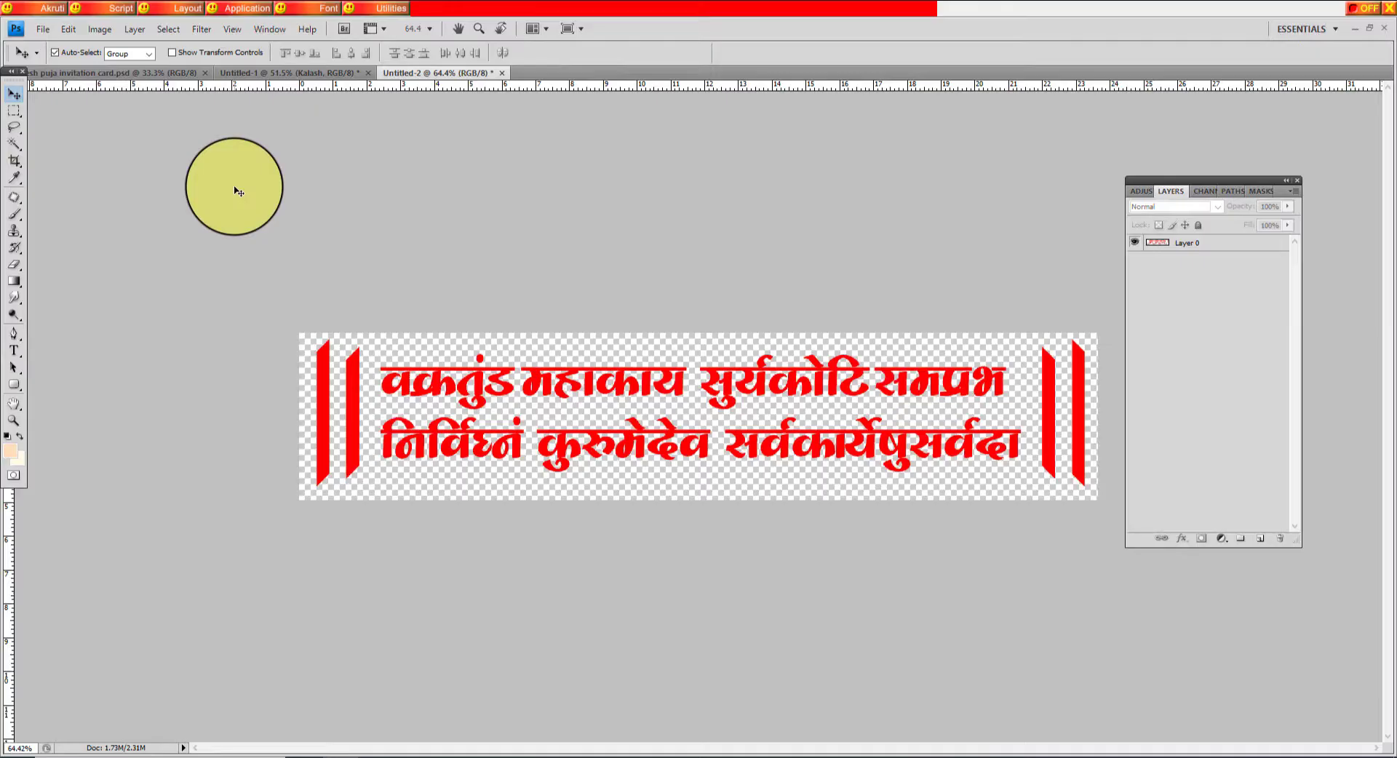
{"action": "left_click", "coordinate": [43, 29]}
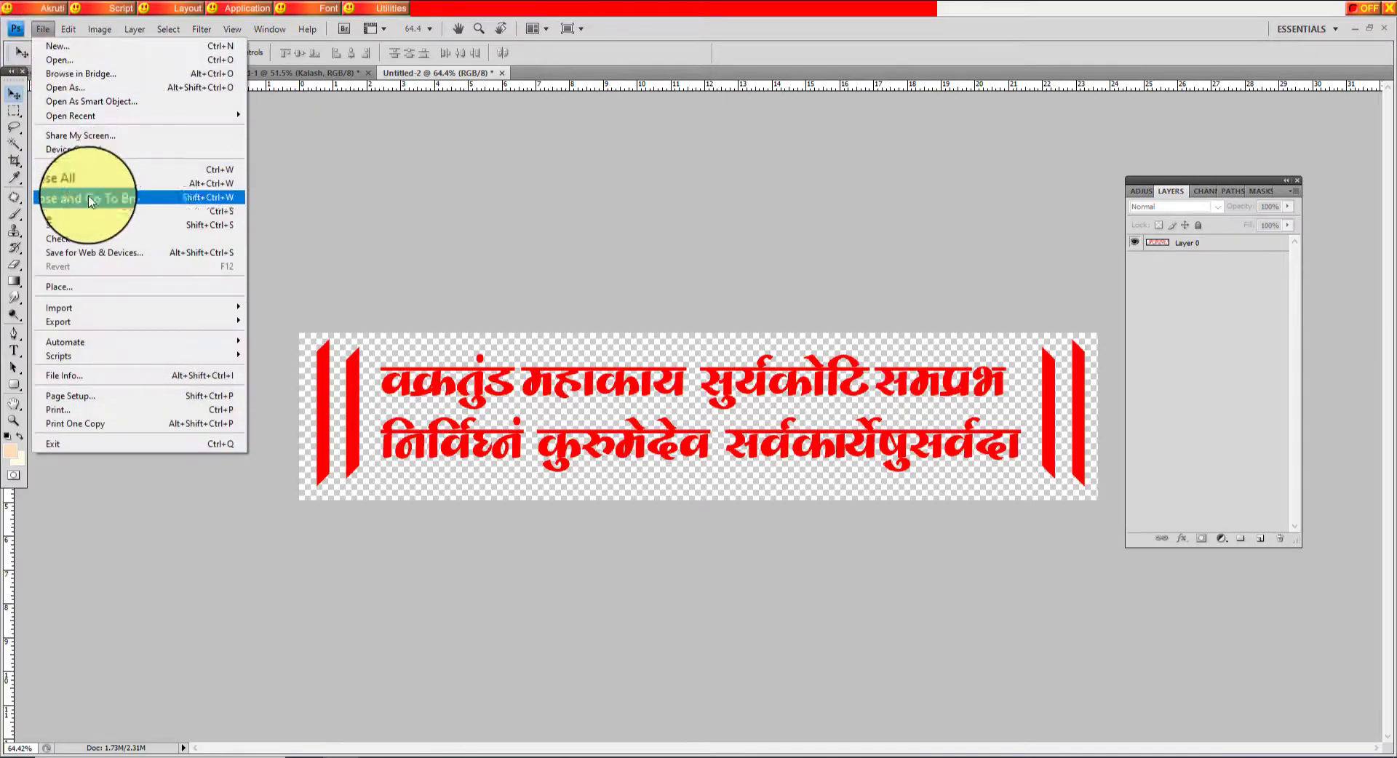
Save the banner to the Desktop as PNG 'Bakratunda mahakaya' with default PNG options
{"action": "left_click", "coordinate": [87, 225]}
{"action": "left_click", "coordinate": [711, 393]}
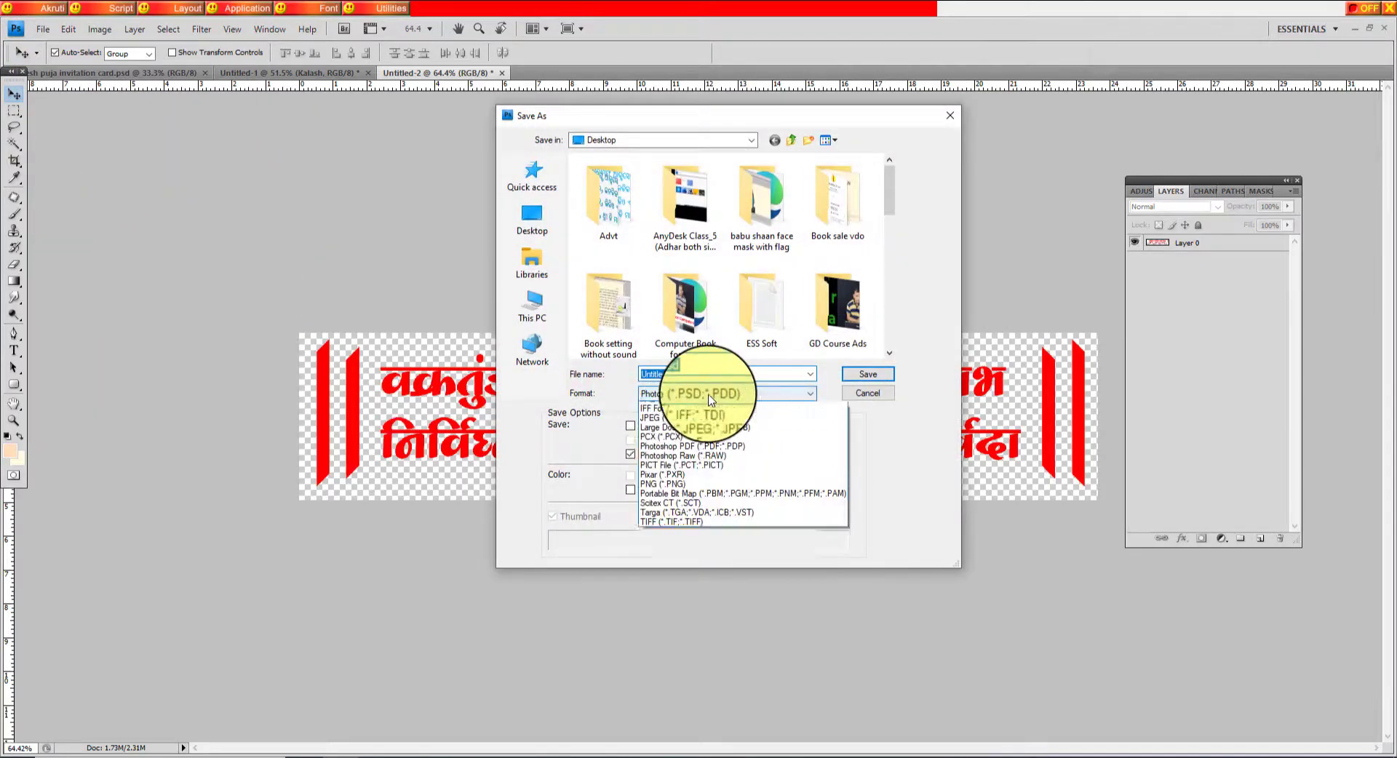
{"action": "left_click", "coordinate": [677, 553]}
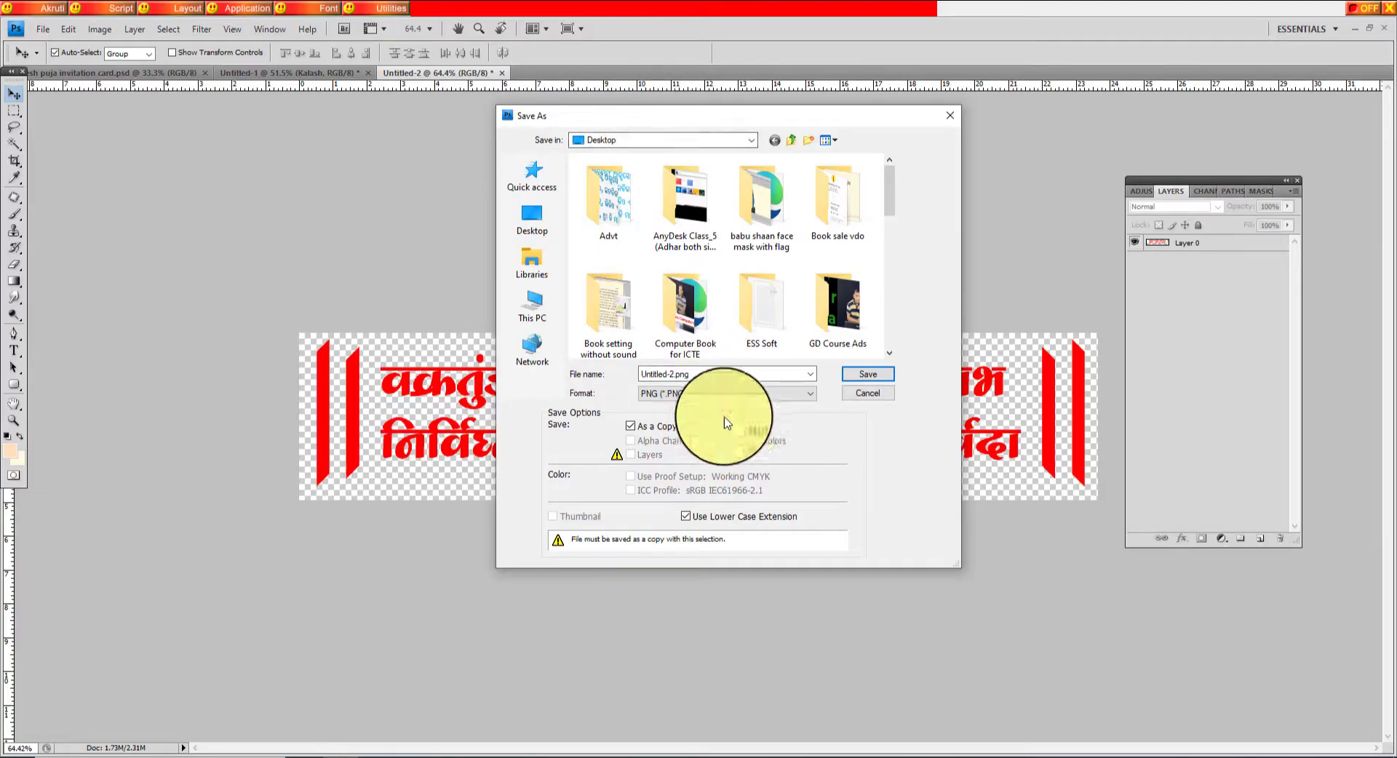
{"action": "left_click", "coordinate": [532, 218]}
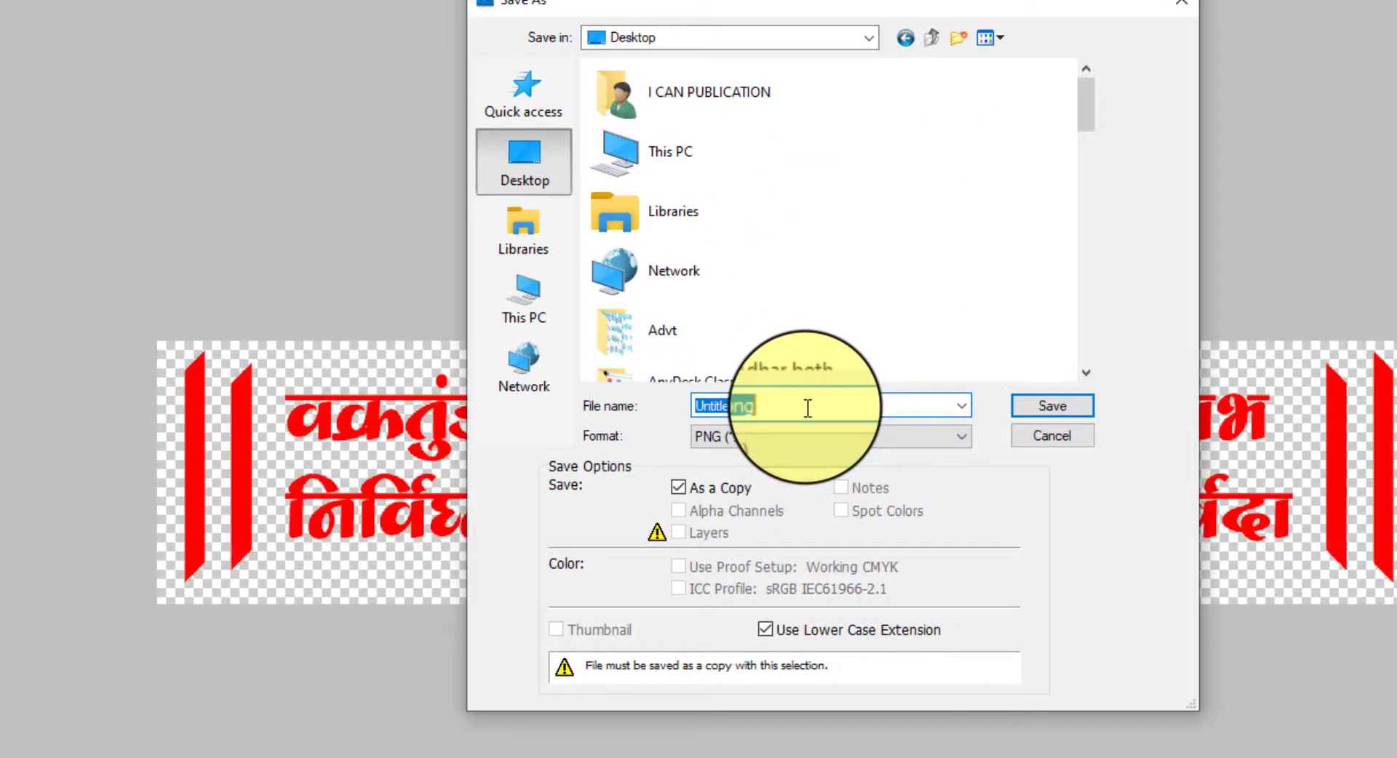
{"action": "type", "text": "Bakratunda mahakaya"}
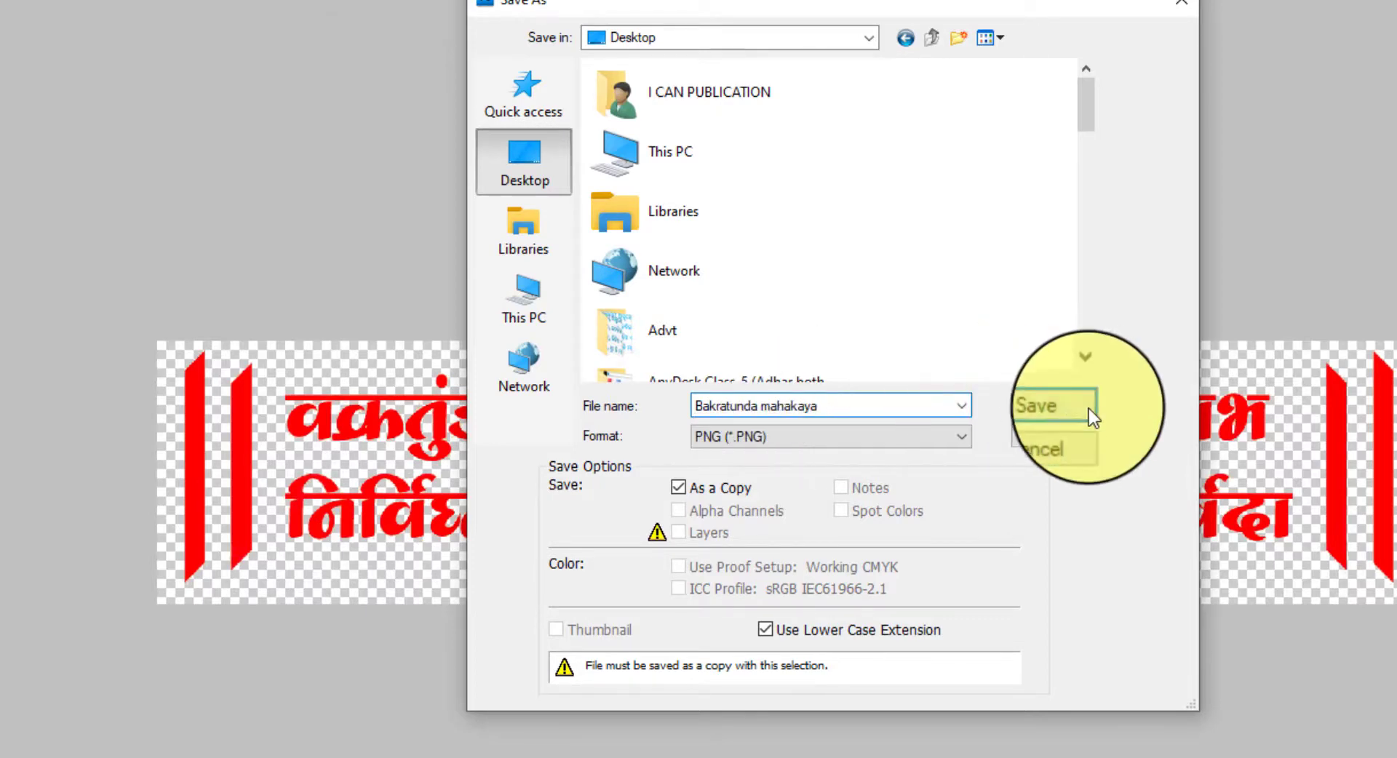
{"action": "left_click", "coordinate": [1083, 406]}
{"action": "left_click", "coordinate": [883, 422]}
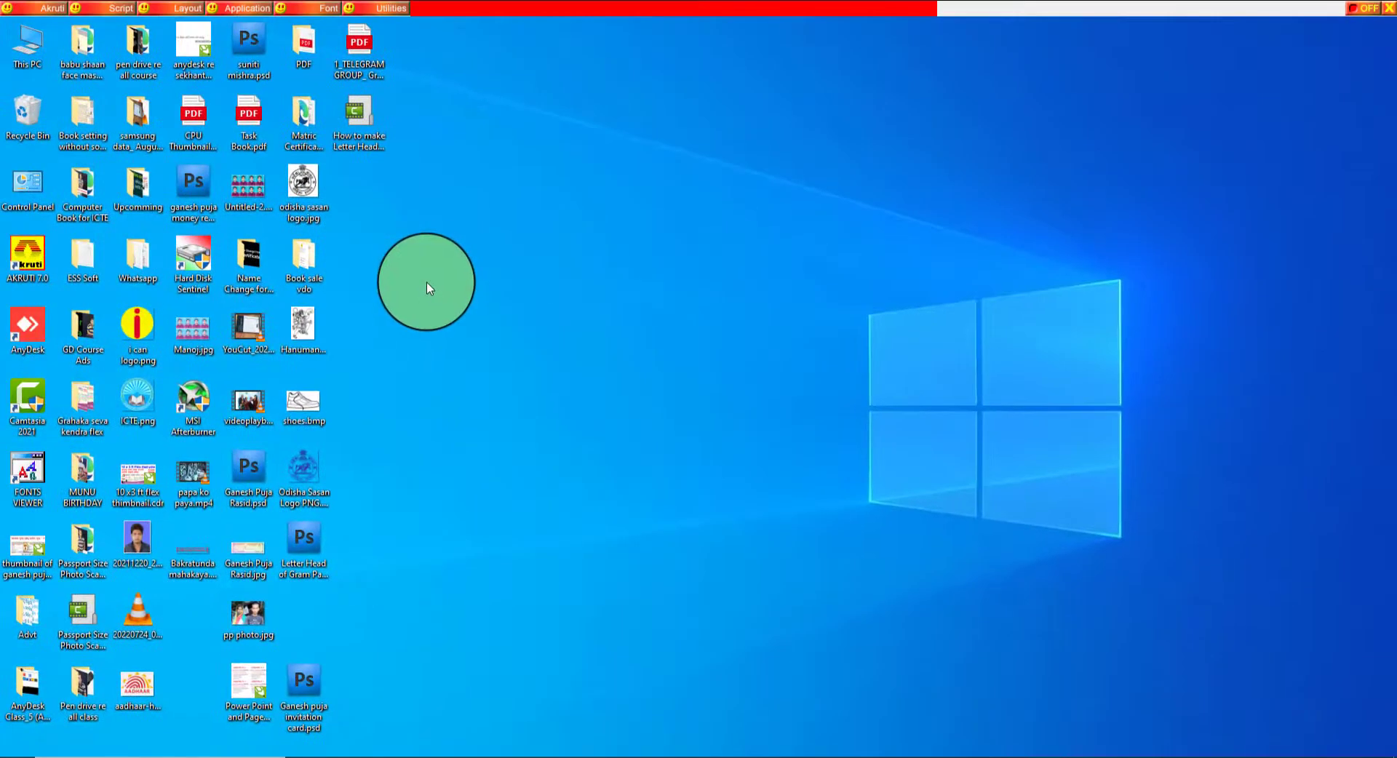
Drag Bakratunda mahakaya.png from the desktop into Photoshop to open it
{"action": "left_click", "coordinate": [194, 552]}
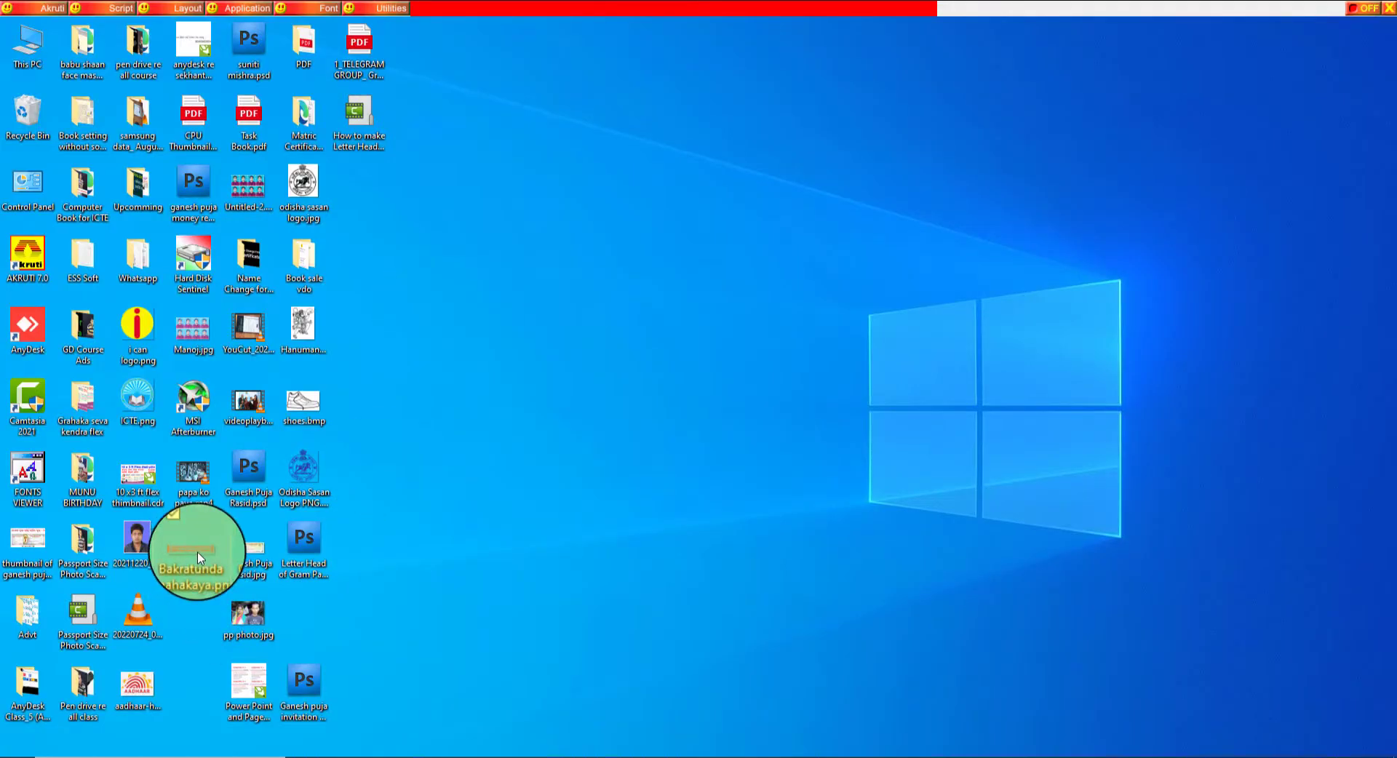
{"action": "left_click", "coordinate": [331, 756]}
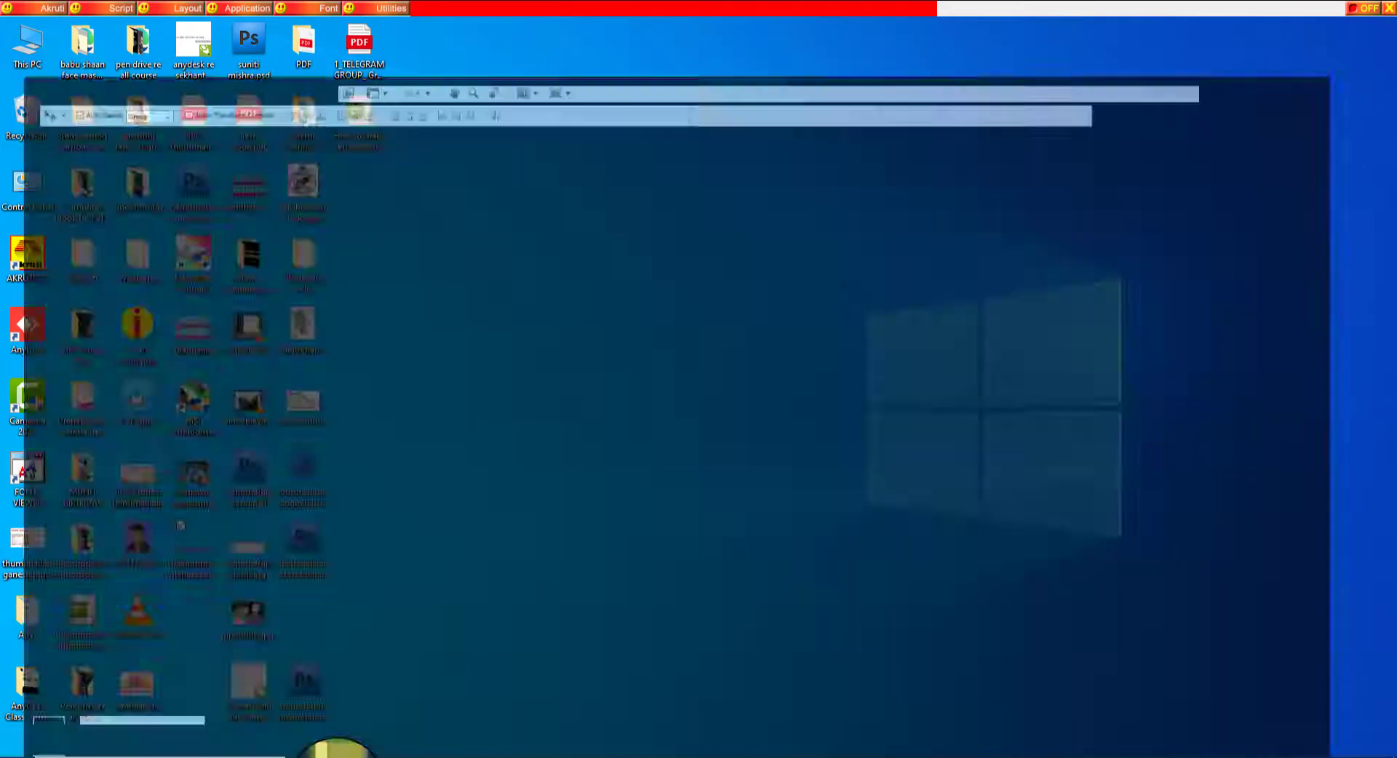
{"action": "left_click_drag", "start_coordinate": [421, 251], "coordinate": [427, 191]}
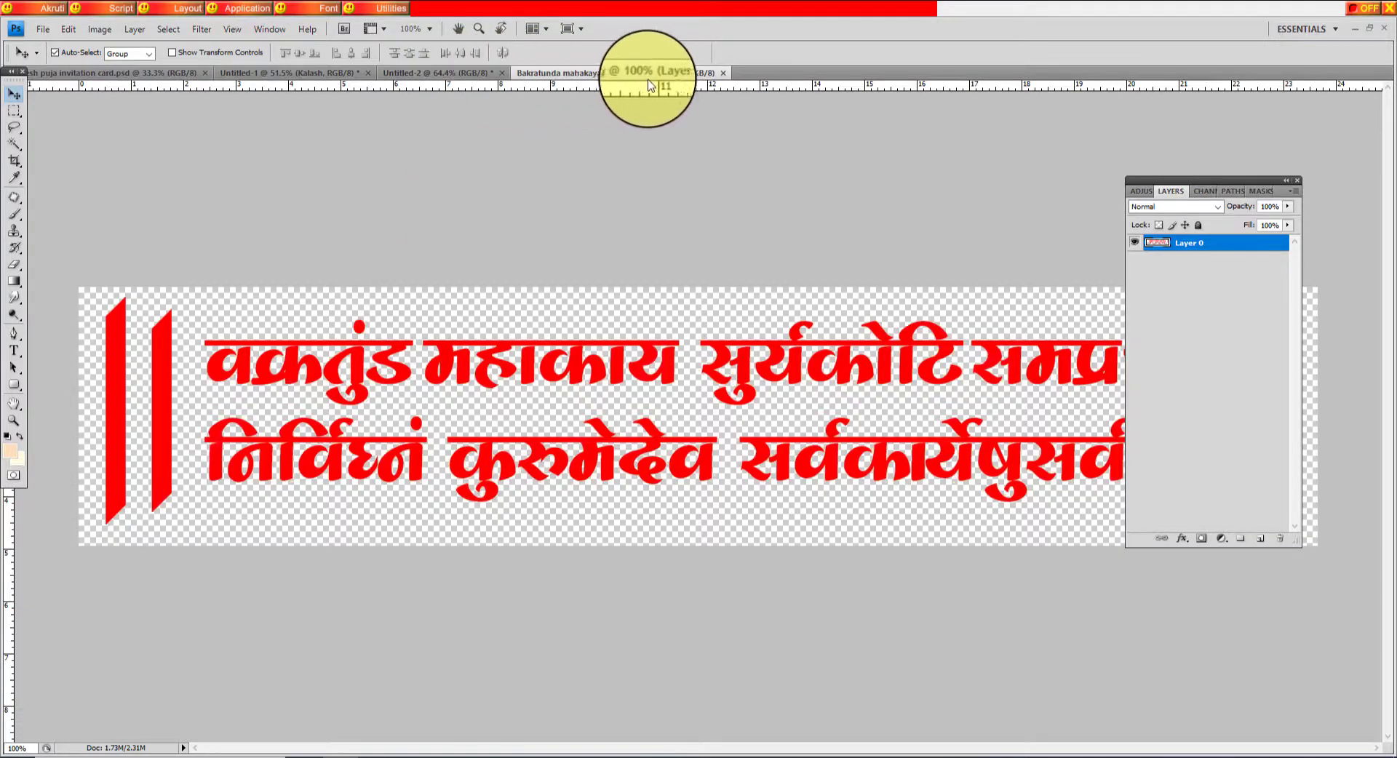
Drag the shlok layer onto the invitation card and close Untitled-2 without saving
{"action": "mouse_move", "coordinate": [528, 81]}
{"action": "left_mouse_down"}
{"action": "mouse_move", "coordinate": [725, 86]}
{"action": "mouse_move", "coordinate": [614, 159]}
{"action": "left_mouse_up"}
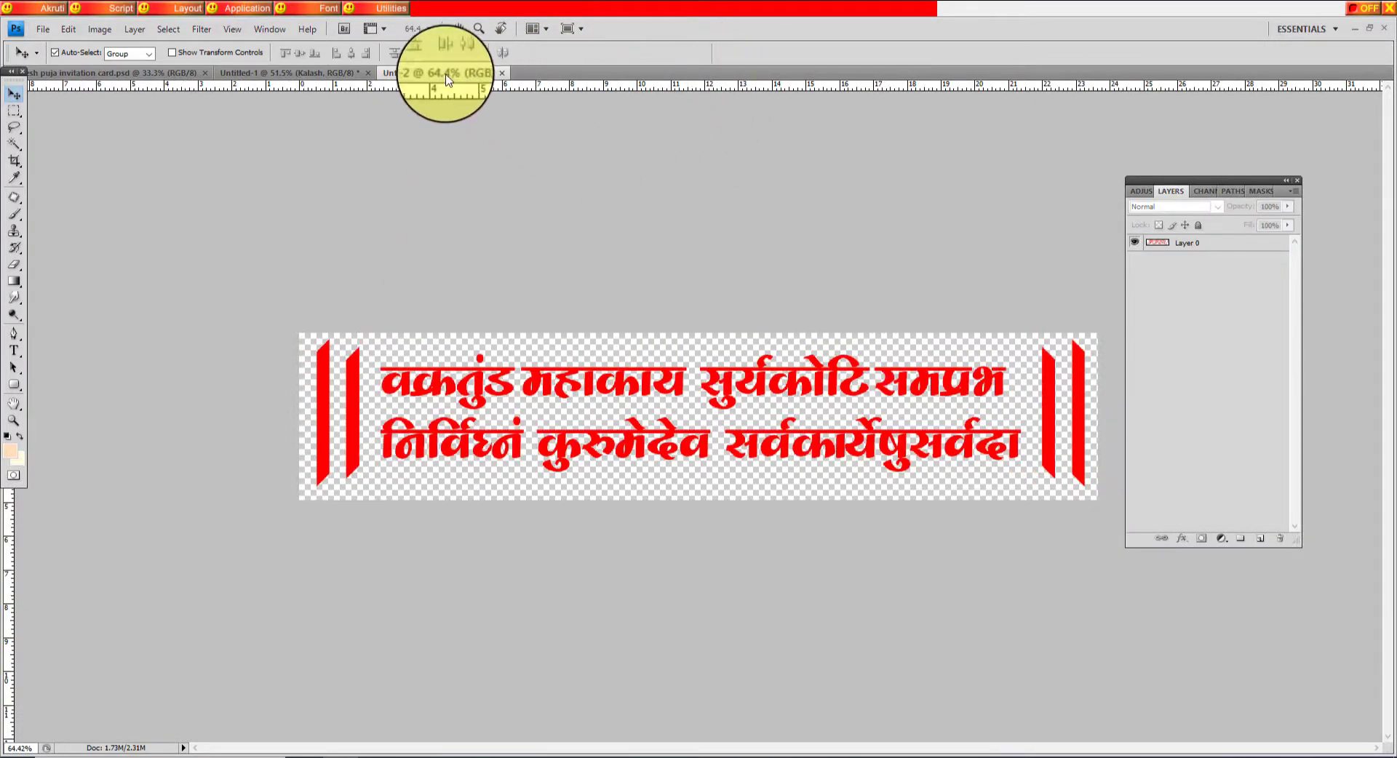
{"action": "mouse_move", "coordinate": [445, 82]}
{"action": "left_mouse_down"}
{"action": "mouse_move", "coordinate": [654, 702]}
{"action": "mouse_move", "coordinate": [713, 302]}
{"action": "left_mouse_up"}
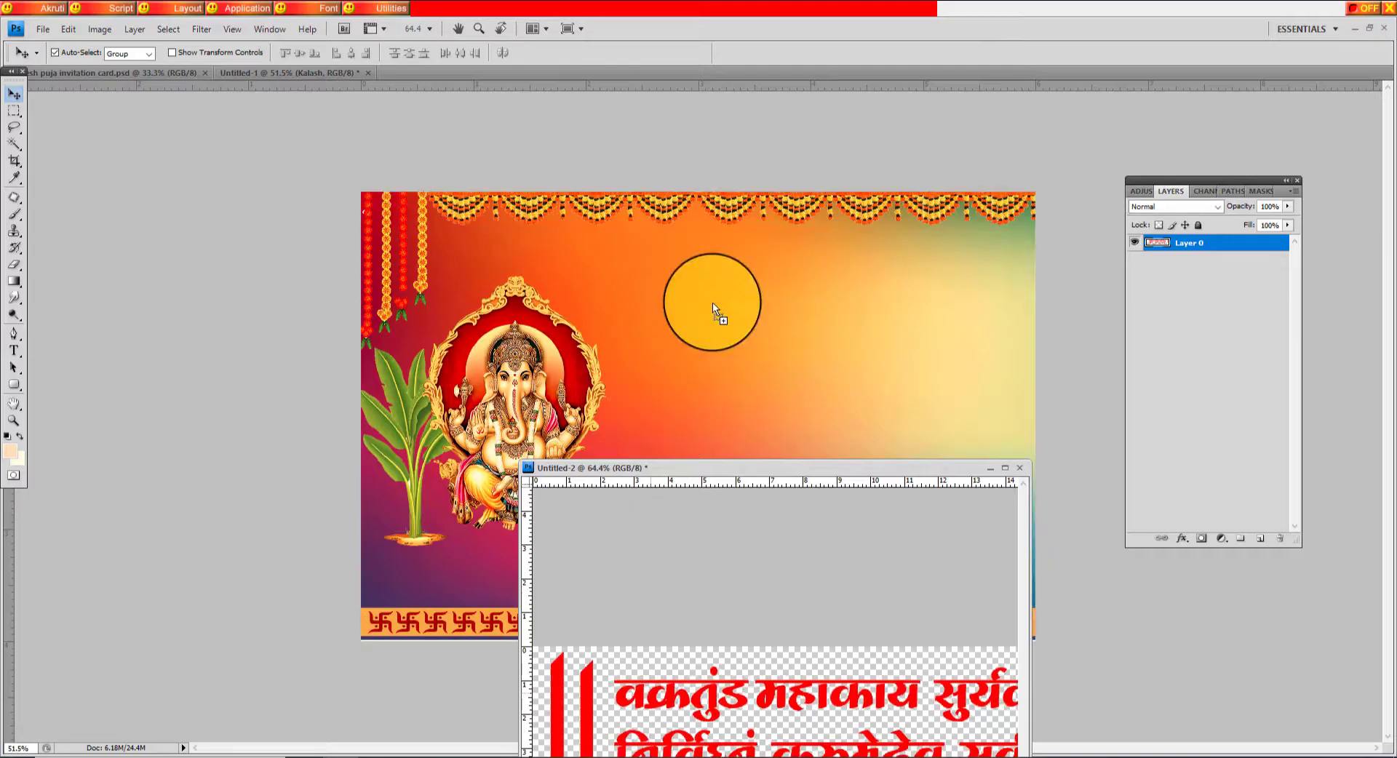
{"action": "left_click_drag", "start_coordinate": [1011, 470], "coordinate": [493, 373]}
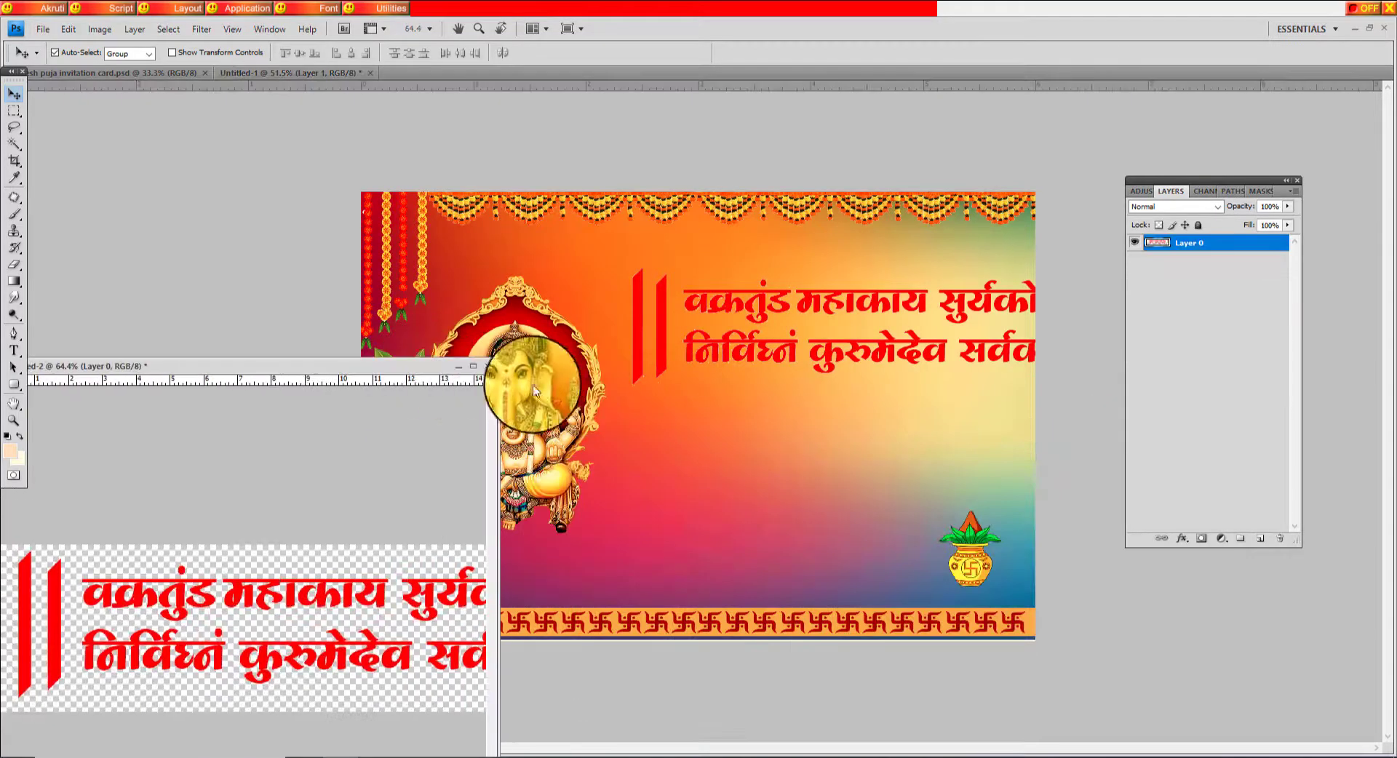
{"action": "left_click", "coordinate": [493, 372]}
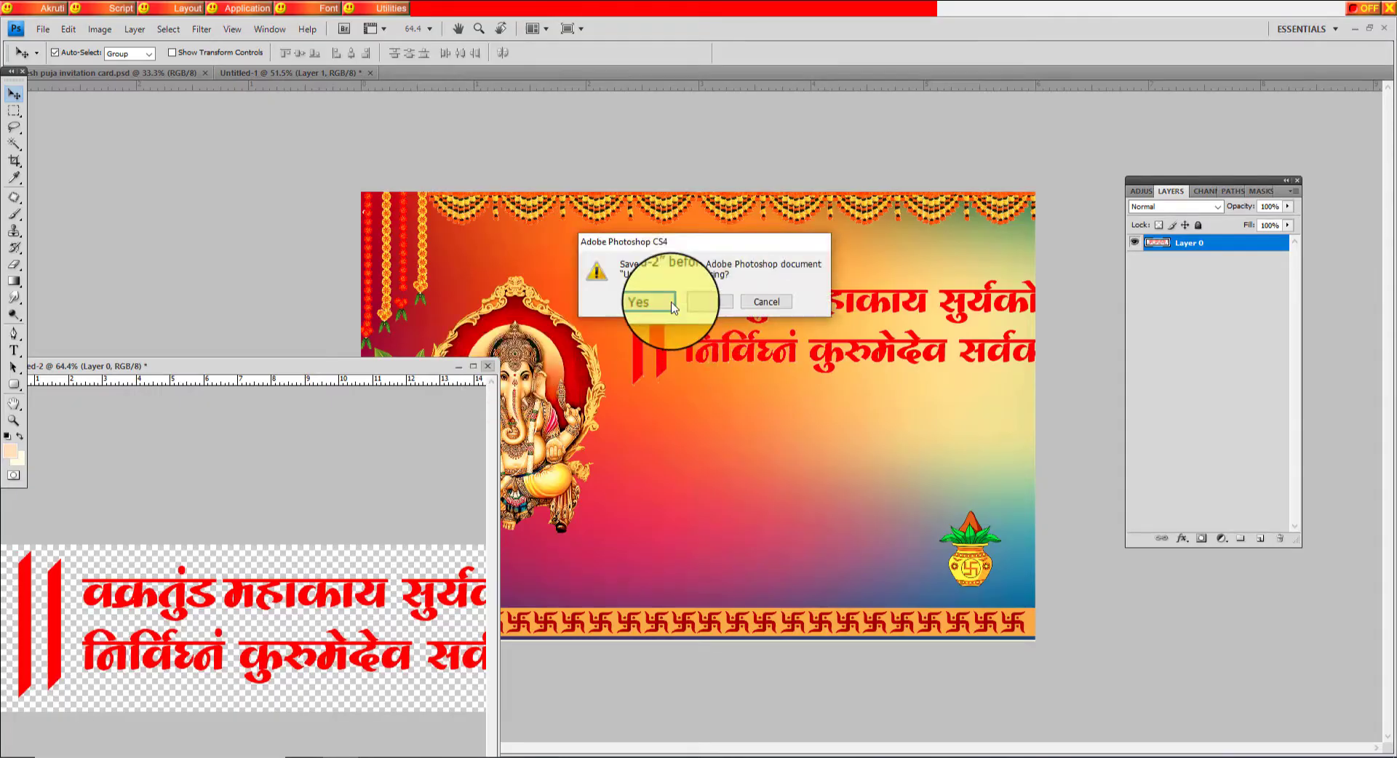
{"action": "left_click", "coordinate": [716, 306]}
Scale the shlok to about 54% and place it upper right beside Ganesha
{"action": "left_click_drag", "start_coordinate": [725, 311], "coordinate": [625, 285]}
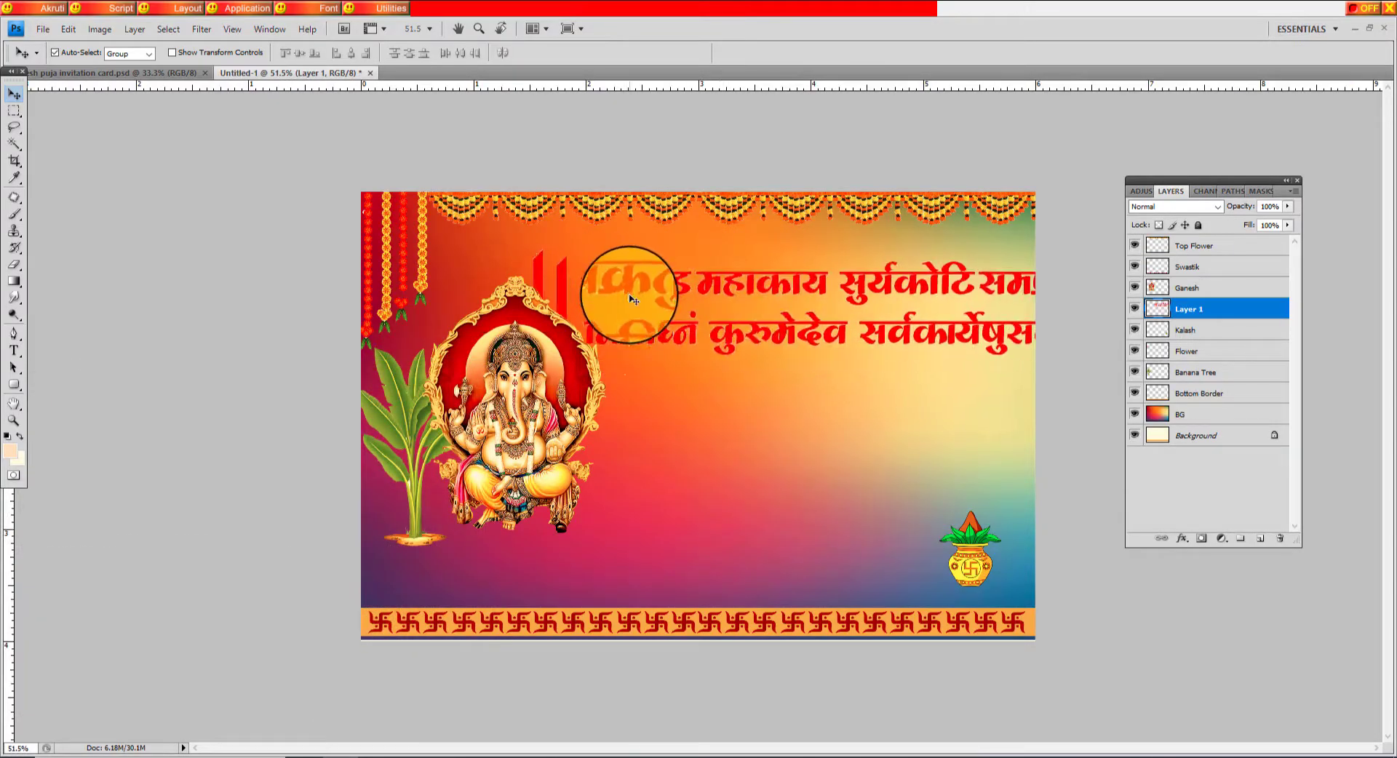
{"action": "key", "text": "ctrl+t"}
{"action": "mouse_move", "coordinate": [531, 370]}
{"action": "left_mouse_down"}
{"action": "mouse_move", "coordinate": [749, 329]}
{"action": "mouse_move", "coordinate": [750, 300]}
{"action": "mouse_move", "coordinate": [639, 282]}
{"action": "left_mouse_up"}
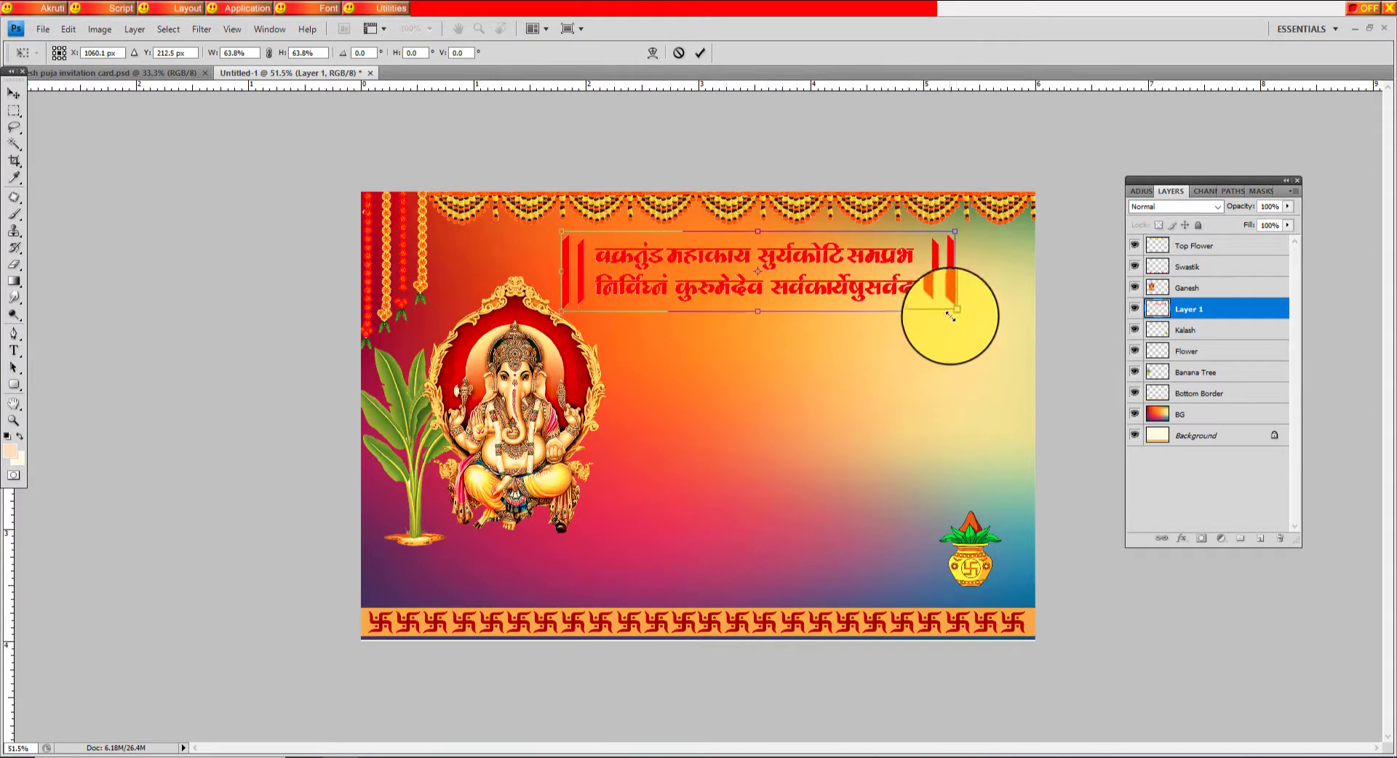
{"action": "mouse_move", "coordinate": [950, 315]}
{"action": "left_mouse_down"}
{"action": "mouse_move", "coordinate": [893, 299]}
{"action": "mouse_move", "coordinate": [888, 283]}
{"action": "left_mouse_up"}
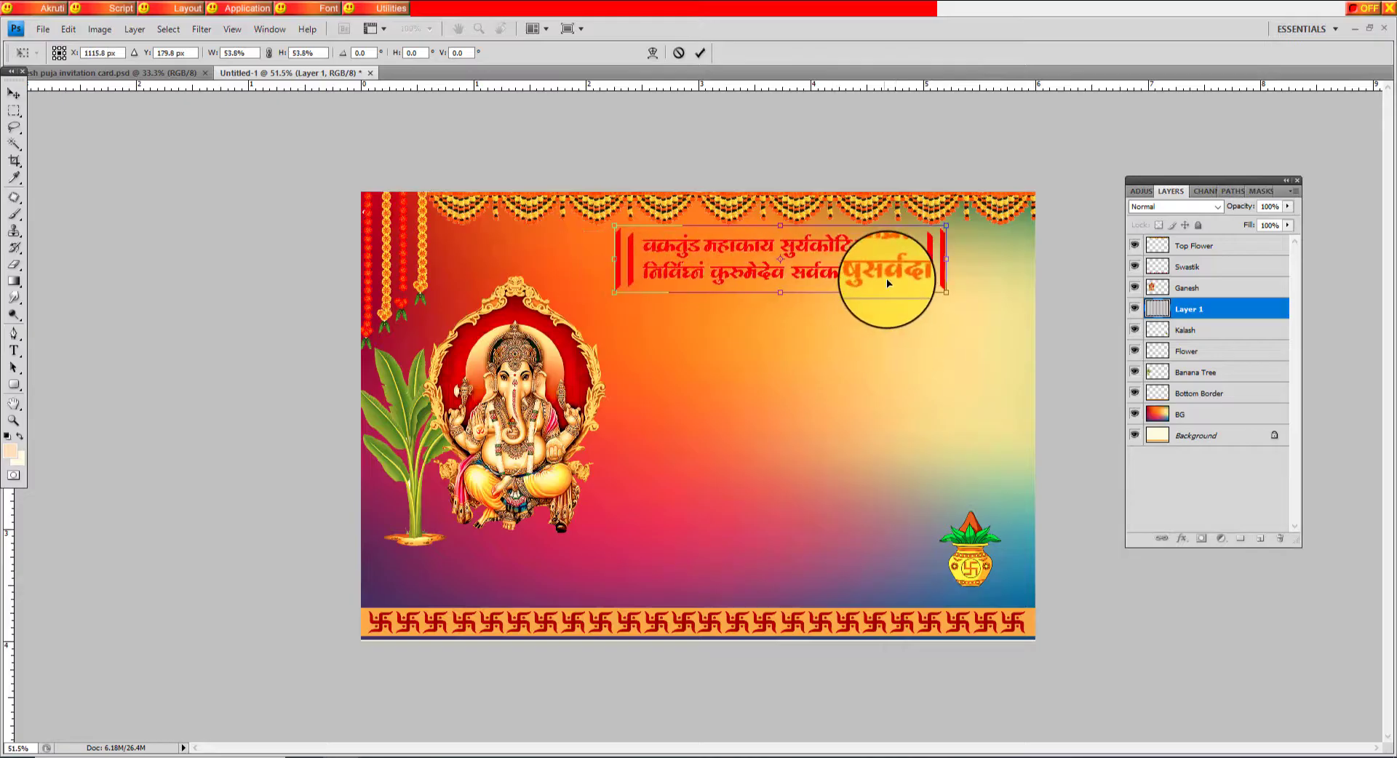
{"action": "key", "text": "Return"}
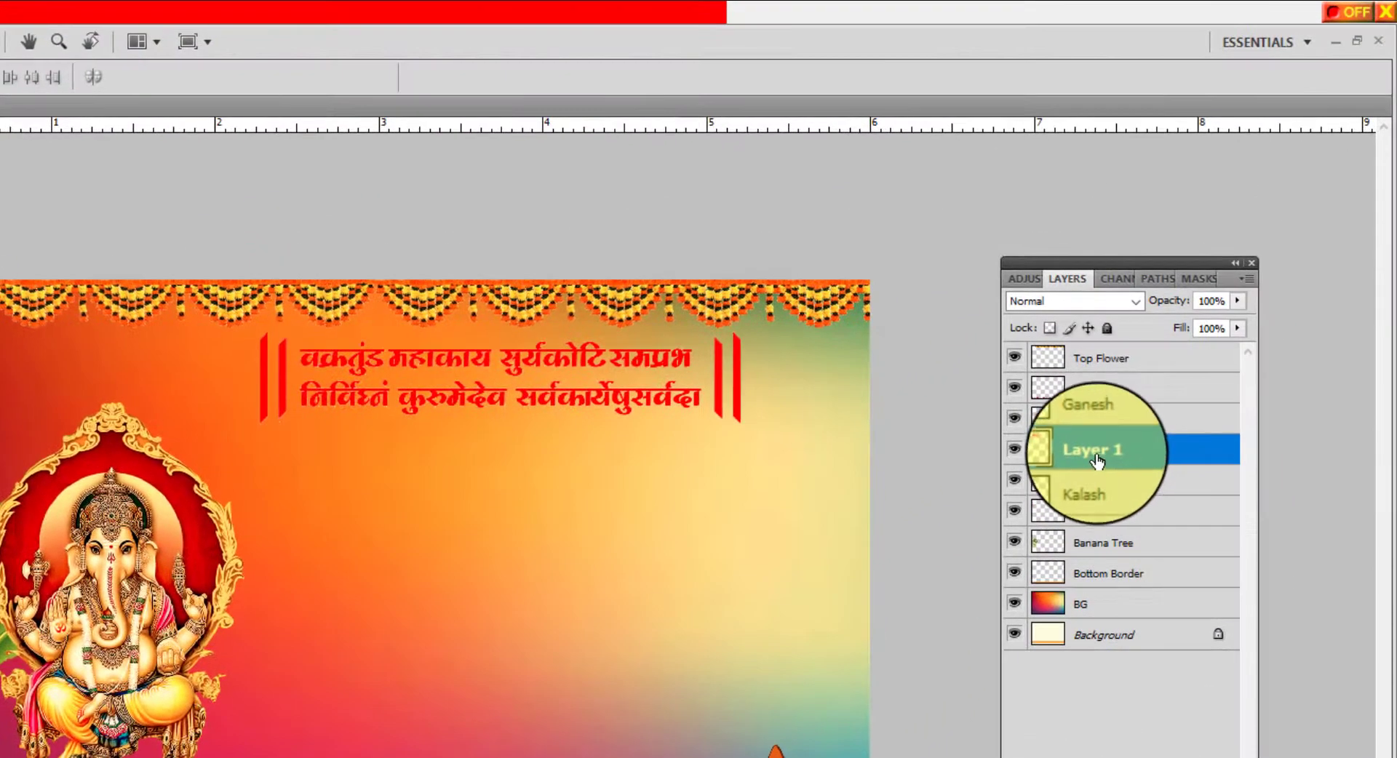
Rename the shlok layer to 'Baktratunda'
{"action": "double_click", "coordinate": [1097, 456]}
{"action": "type", "text": "aktratunda"}
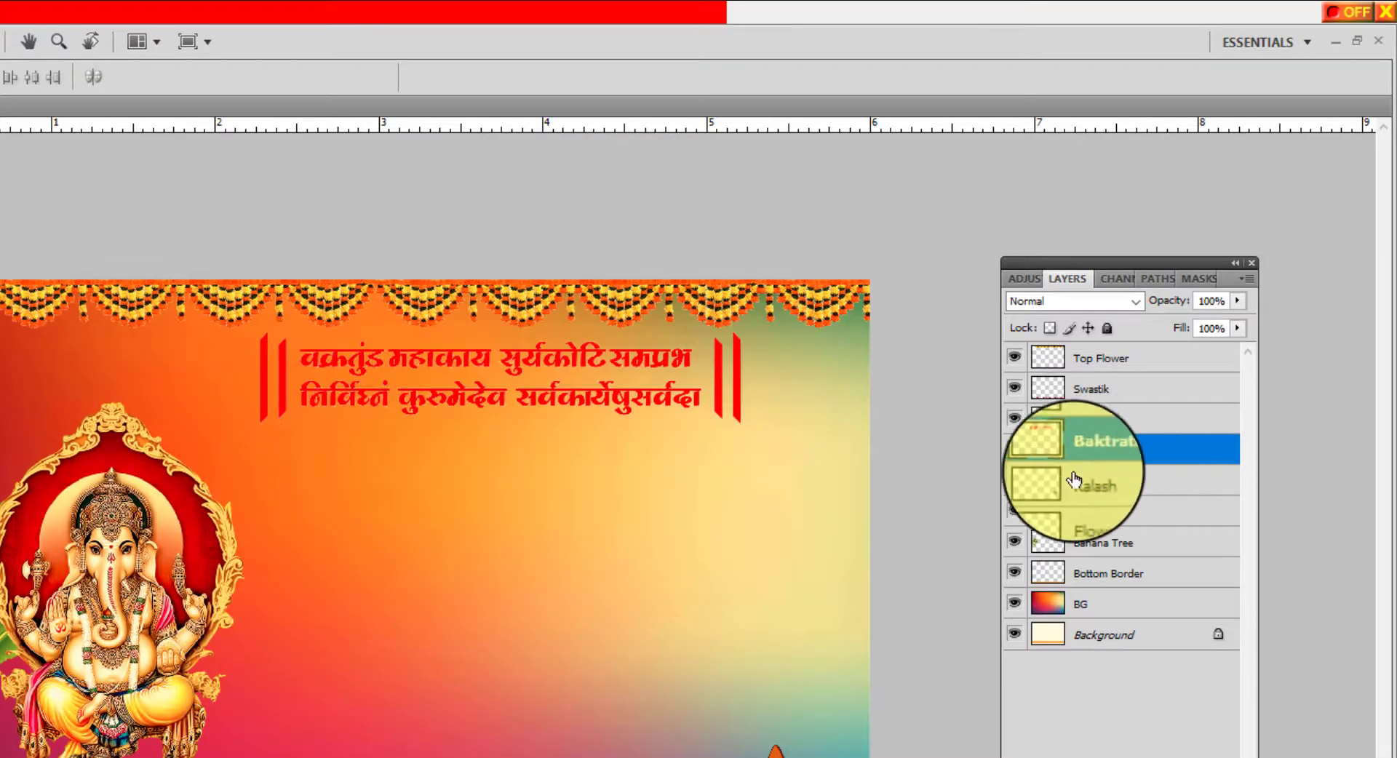
{"action": "key", "text": "Return"}
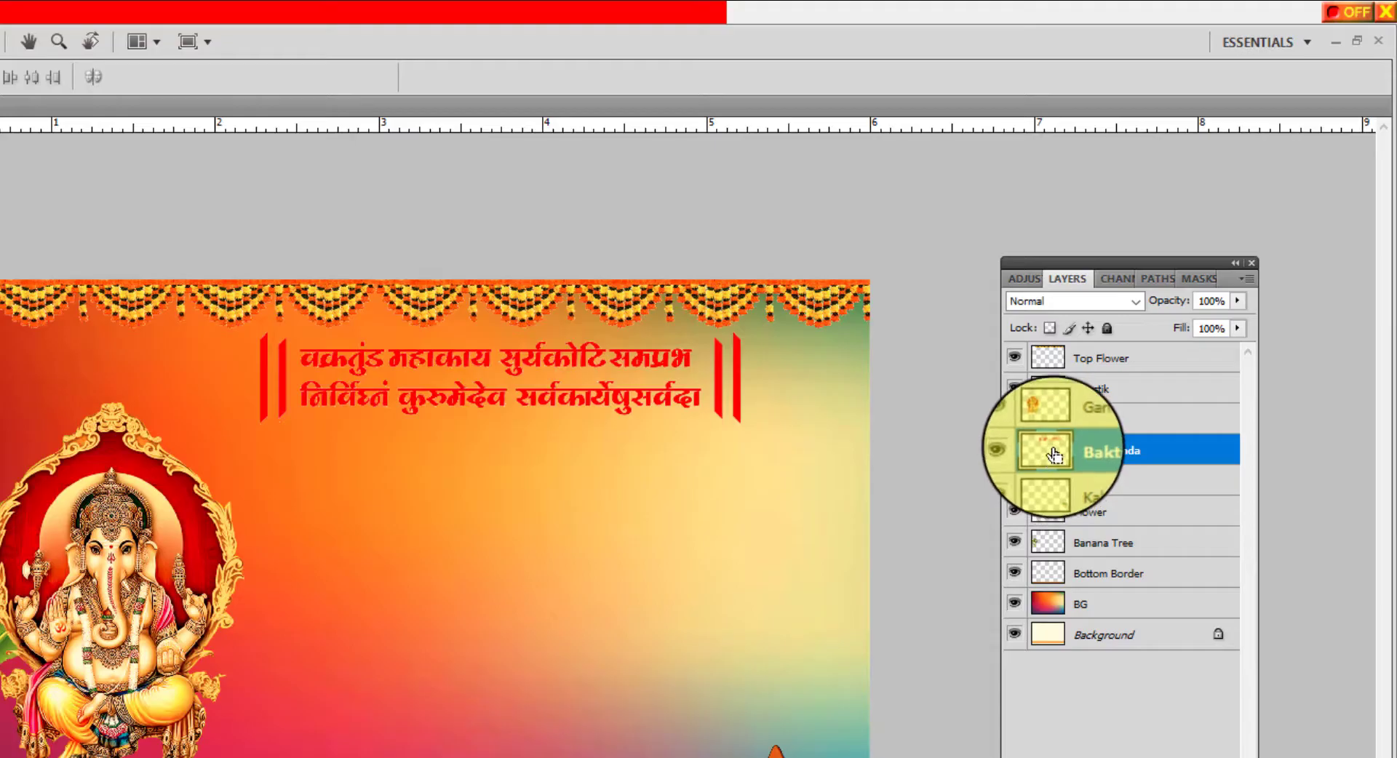
Load the shlok's pixel selection, set the foreground colour to pale cream, then deselect
{"action": "left_click", "coordinate": [1052, 460], "text": "ctrl"}
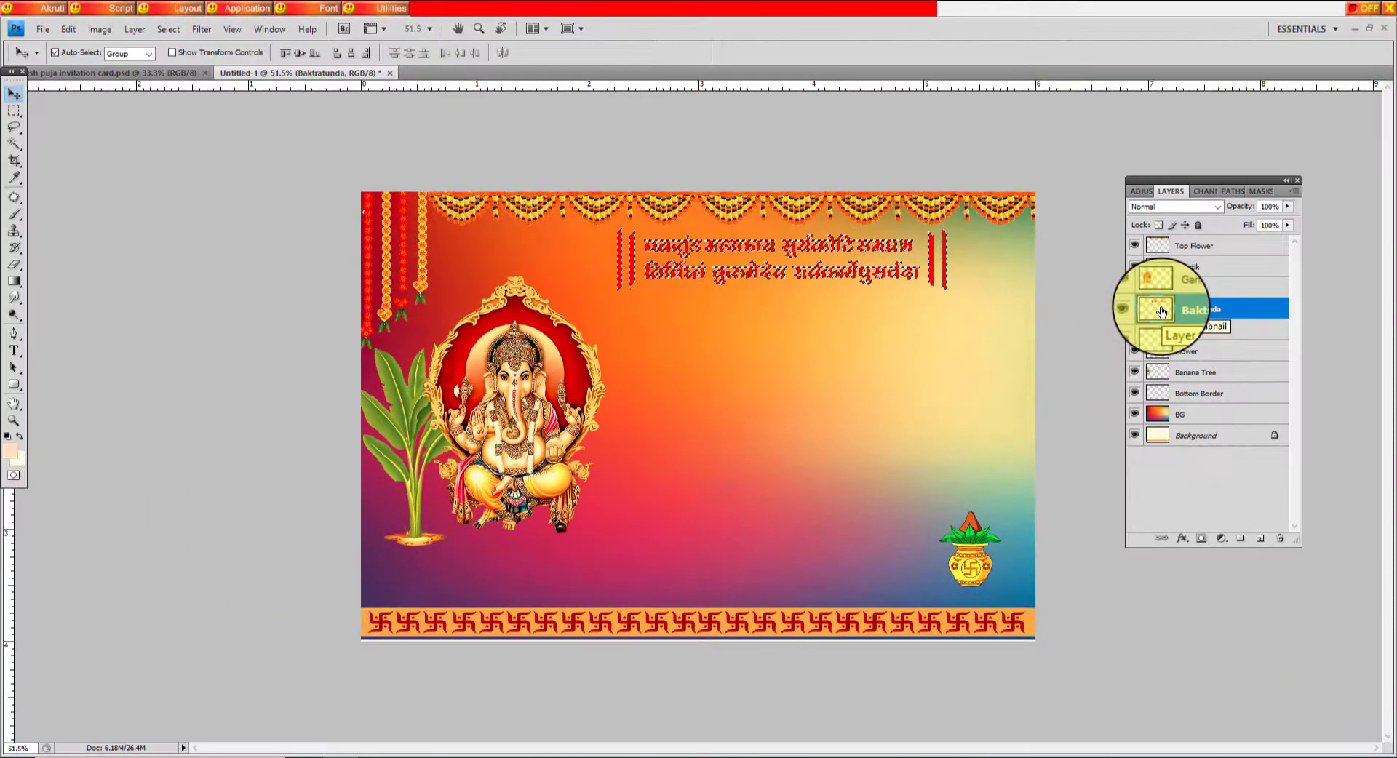
{"action": "left_click", "coordinate": [11, 457]}
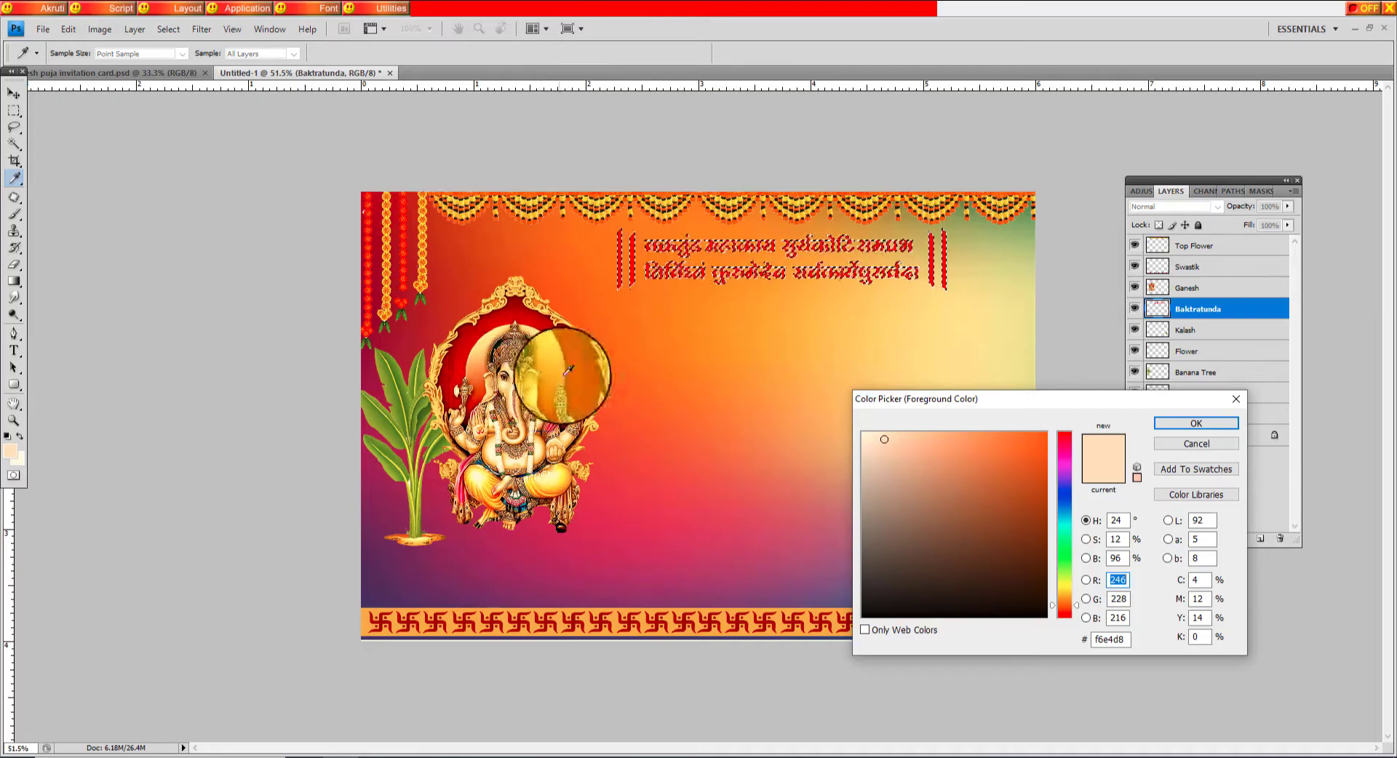
{"action": "left_click_drag", "start_coordinate": [1067, 580], "coordinate": [1064, 591]}
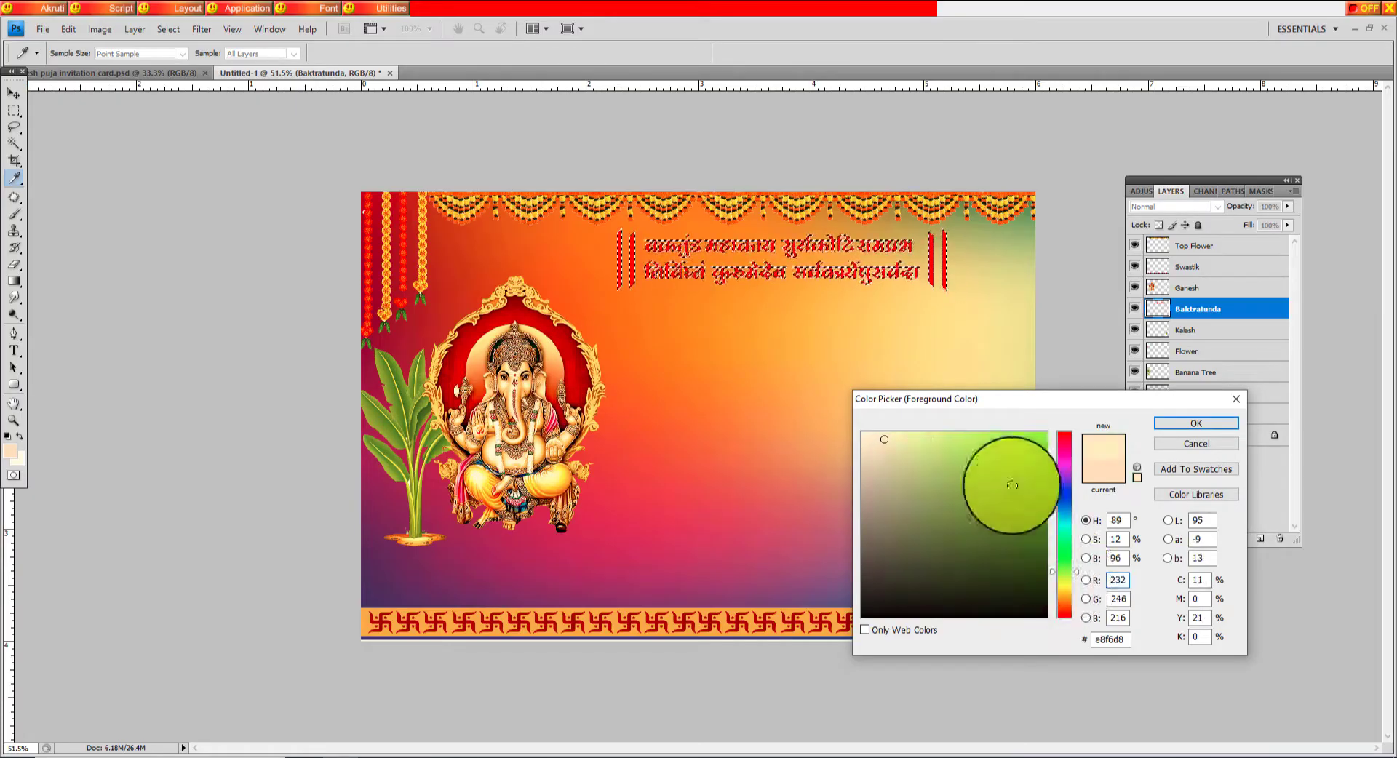
{"action": "left_click", "coordinate": [923, 458]}
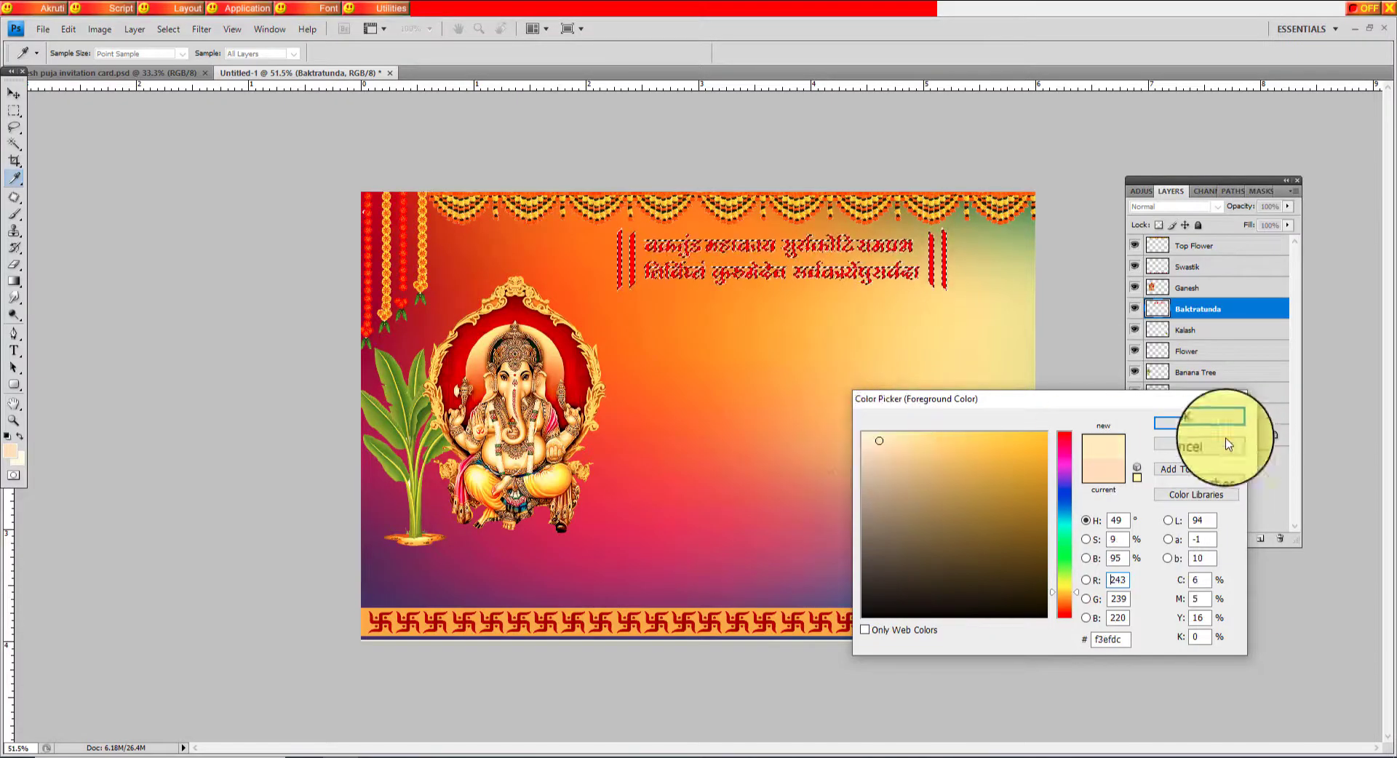
{"action": "left_click", "coordinate": [1196, 422]}
{"action": "key", "text": "v"}
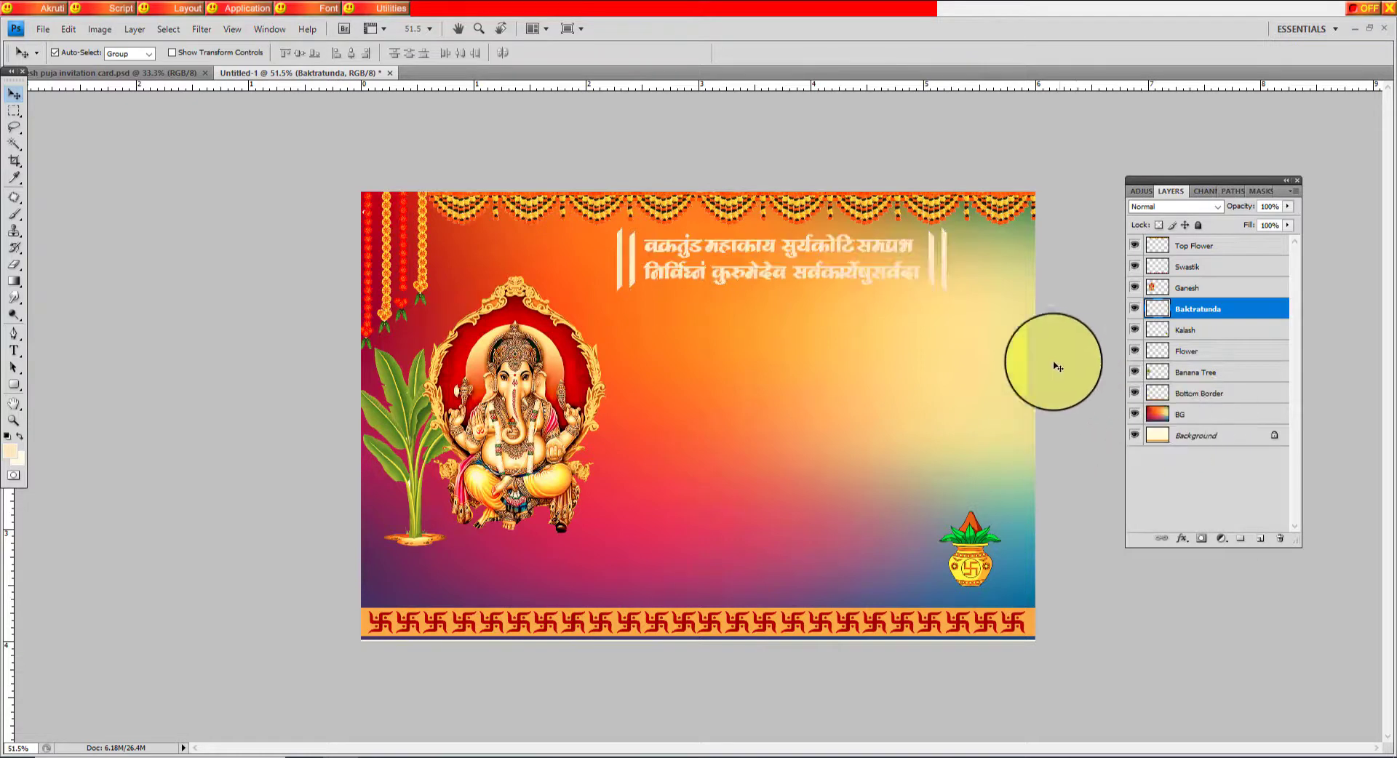
{"action": "scroll", "coordinate": [1002, 267], "scroll_direction": "up", "scroll_amount": 3}
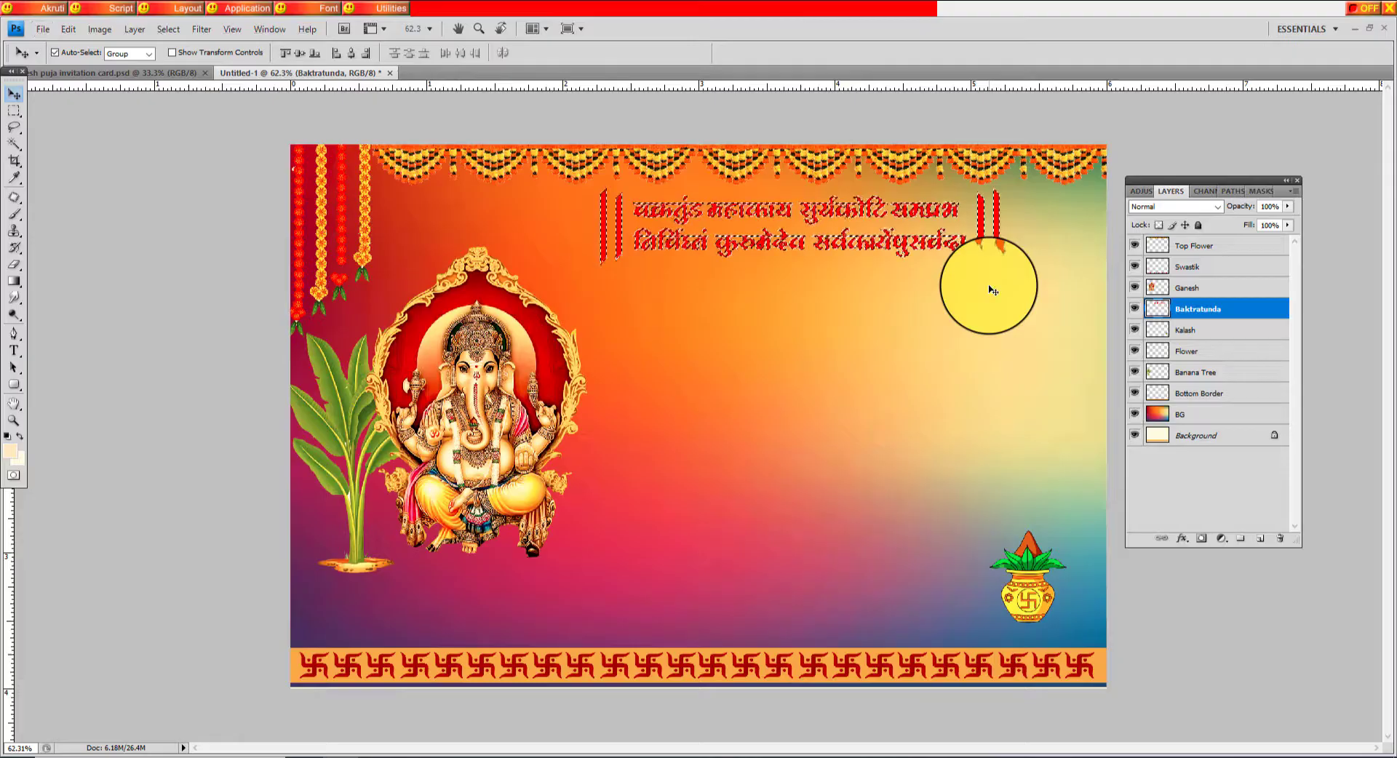
{"action": "key", "text": "ctrl+d"}
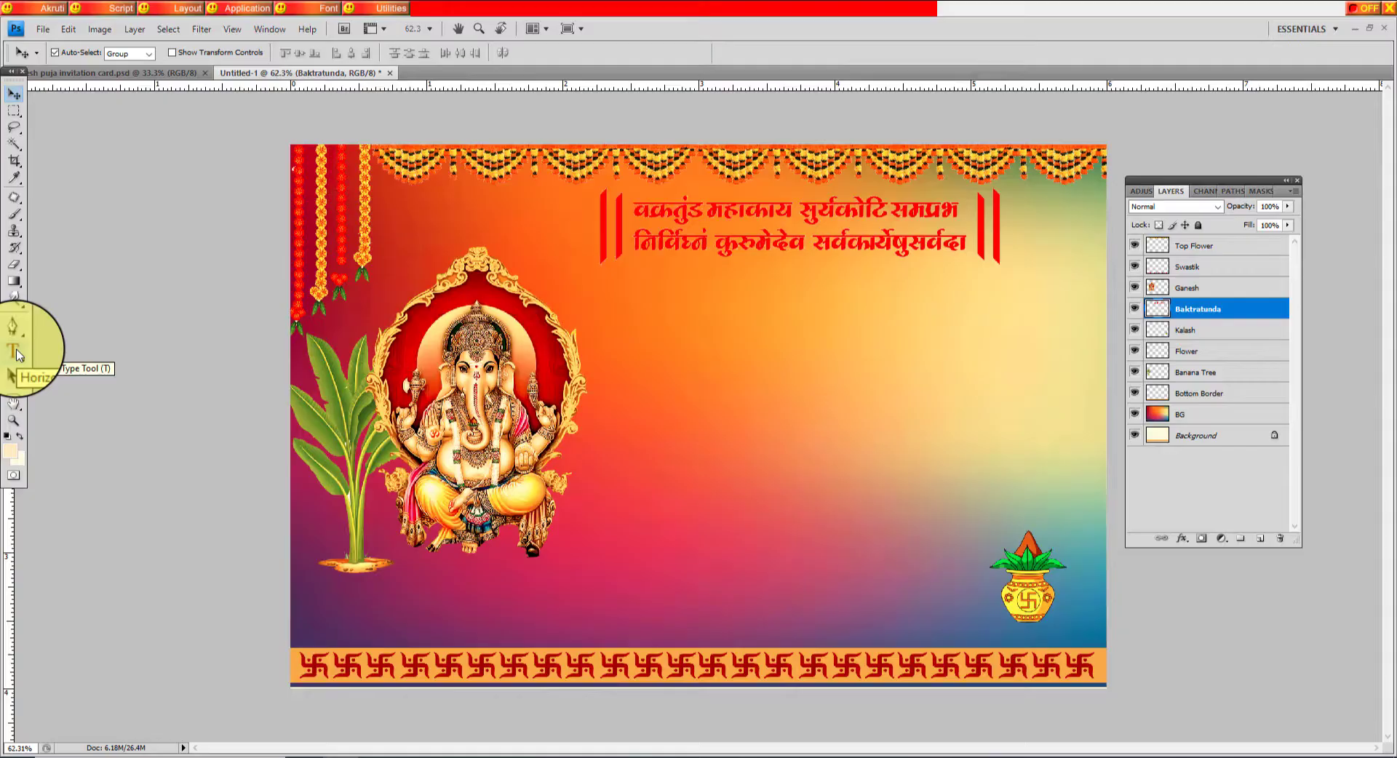
Add a new 15 pt text line and move it under the shlok
{"action": "left_click", "coordinate": [14, 351]}
{"action": "left_click", "coordinate": [644, 333]}
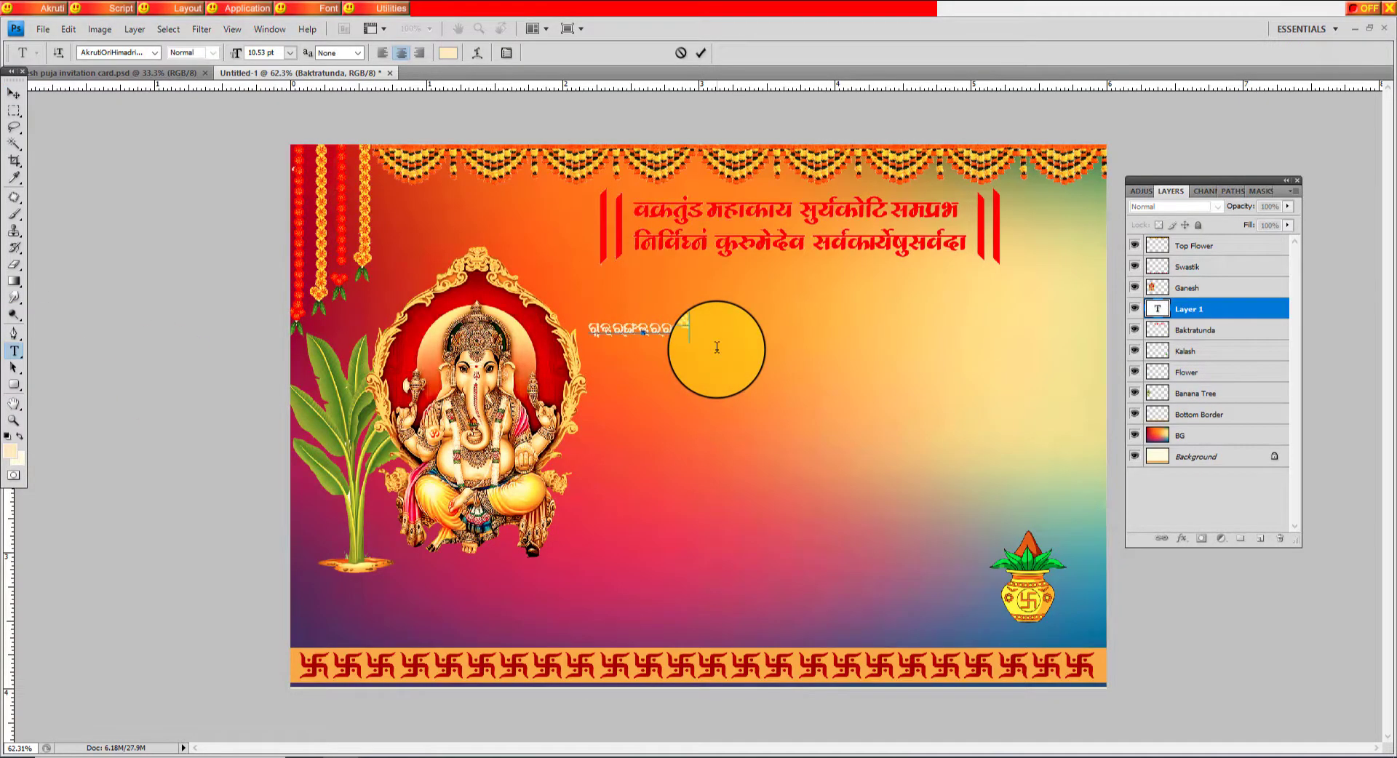
{"action": "key", "text": "ctrl+a"}
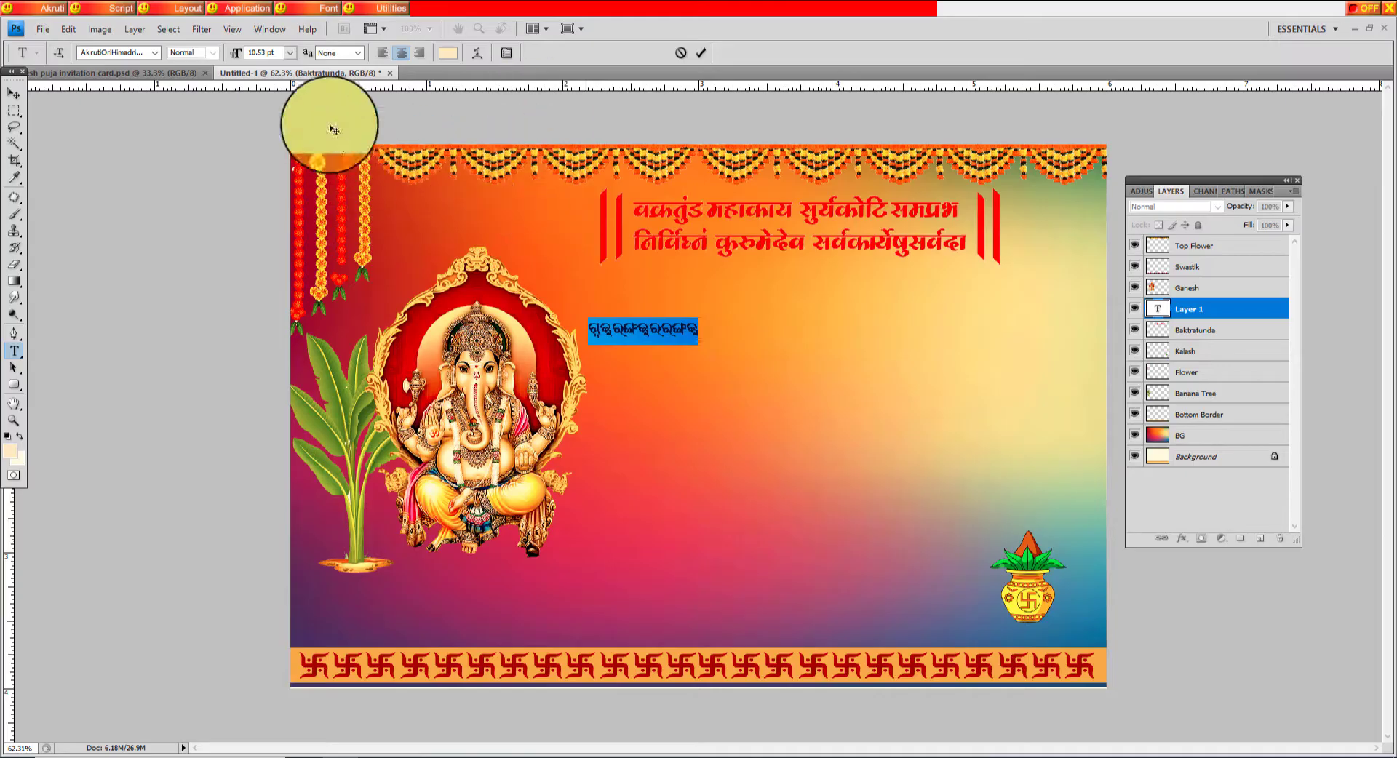
{"action": "left_click", "coordinate": [236, 54]}
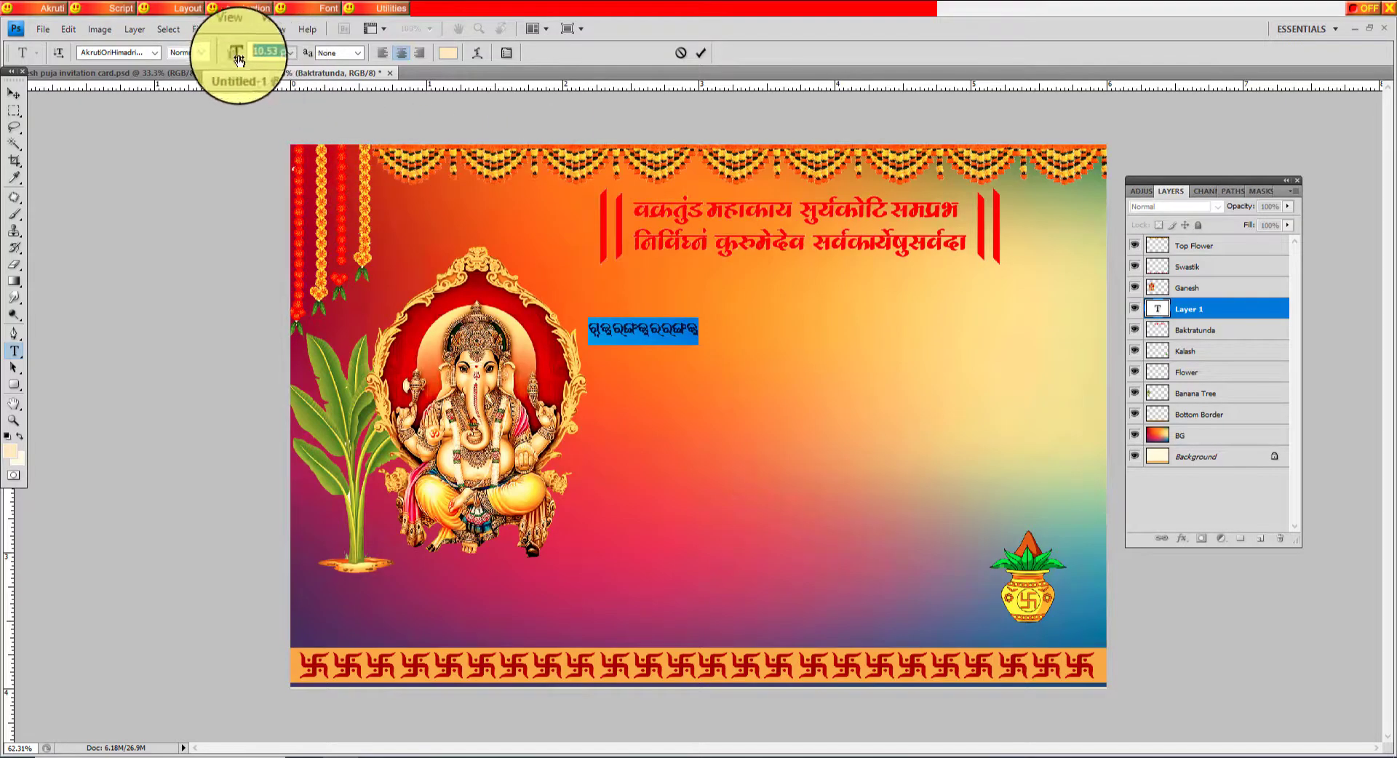
{"action": "type", "text": "15"}
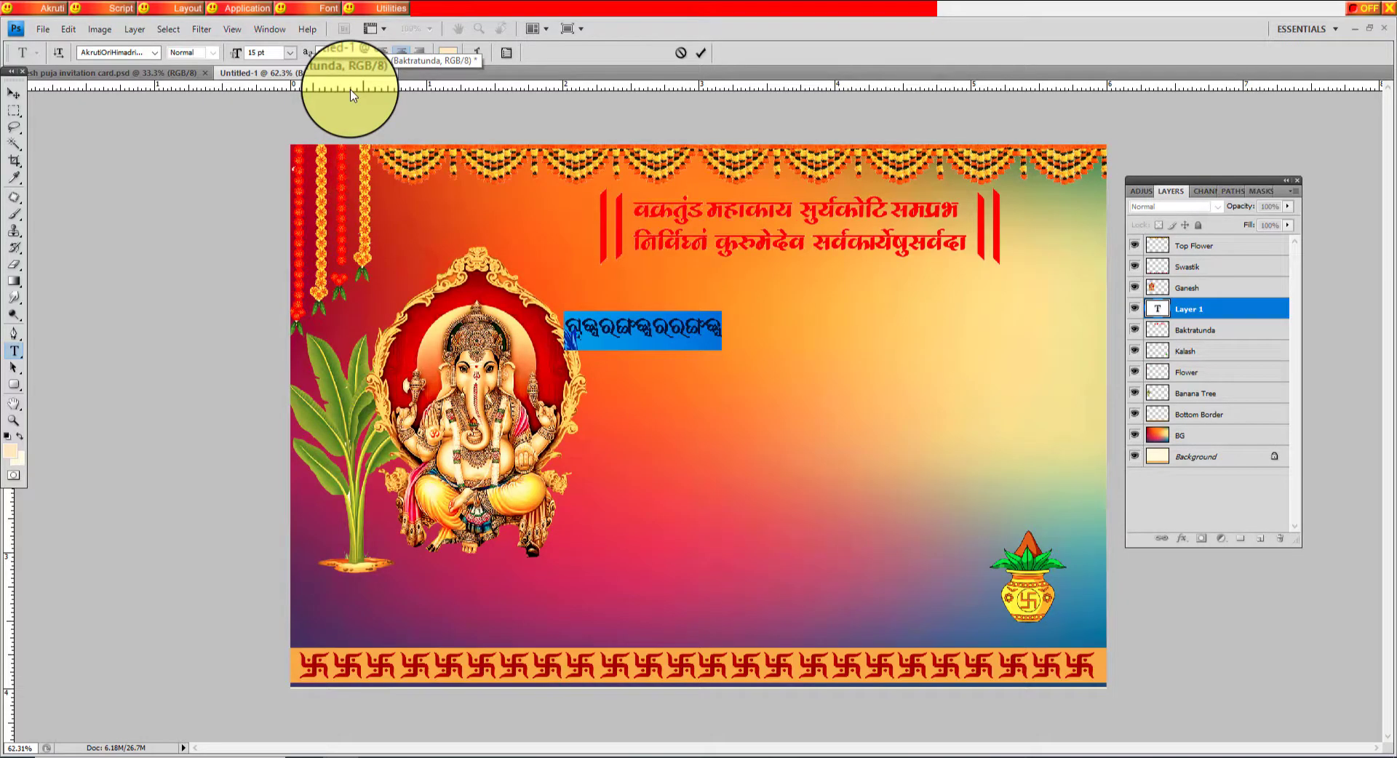
{"action": "left_click", "coordinate": [159, 53]}
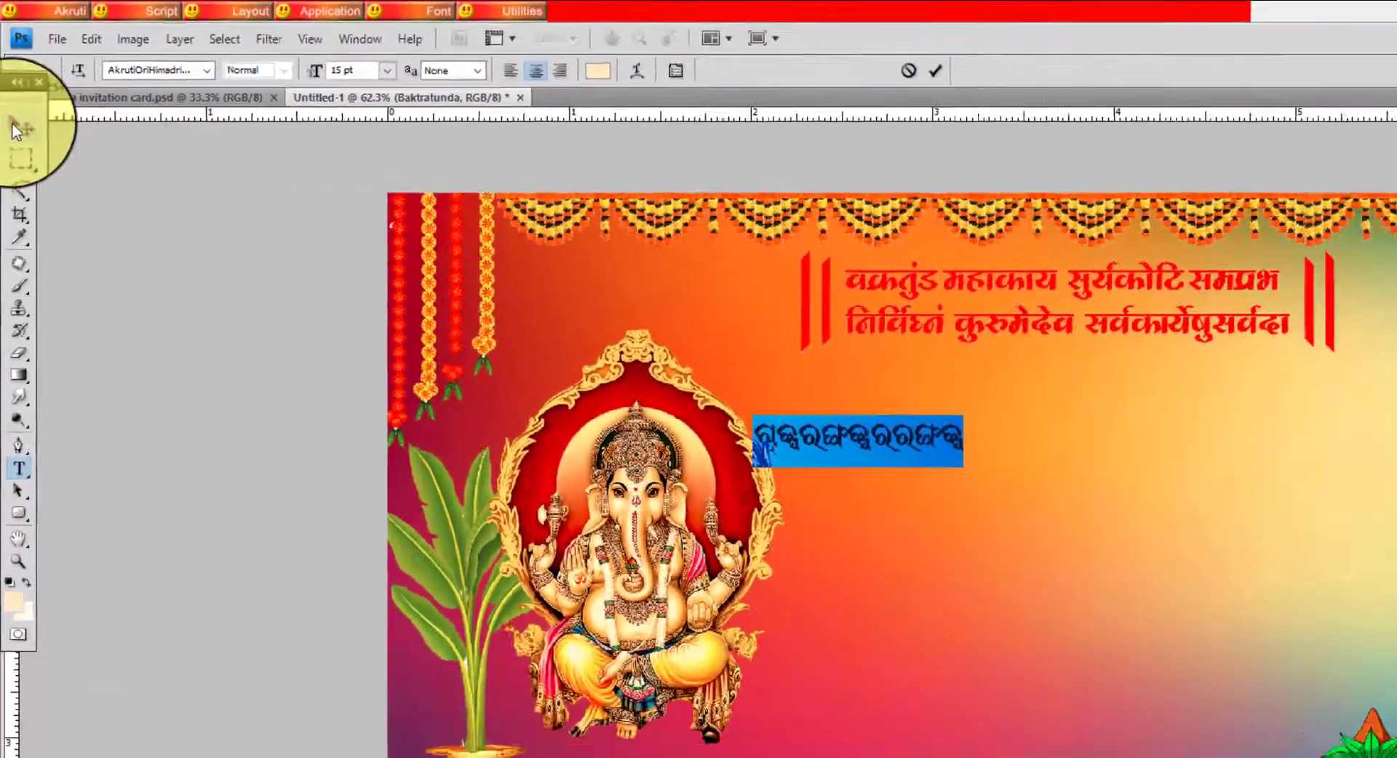
{"action": "left_click", "coordinate": [16, 109]}
{"action": "left_click_drag", "start_coordinate": [777, 393], "coordinate": [946, 358]}
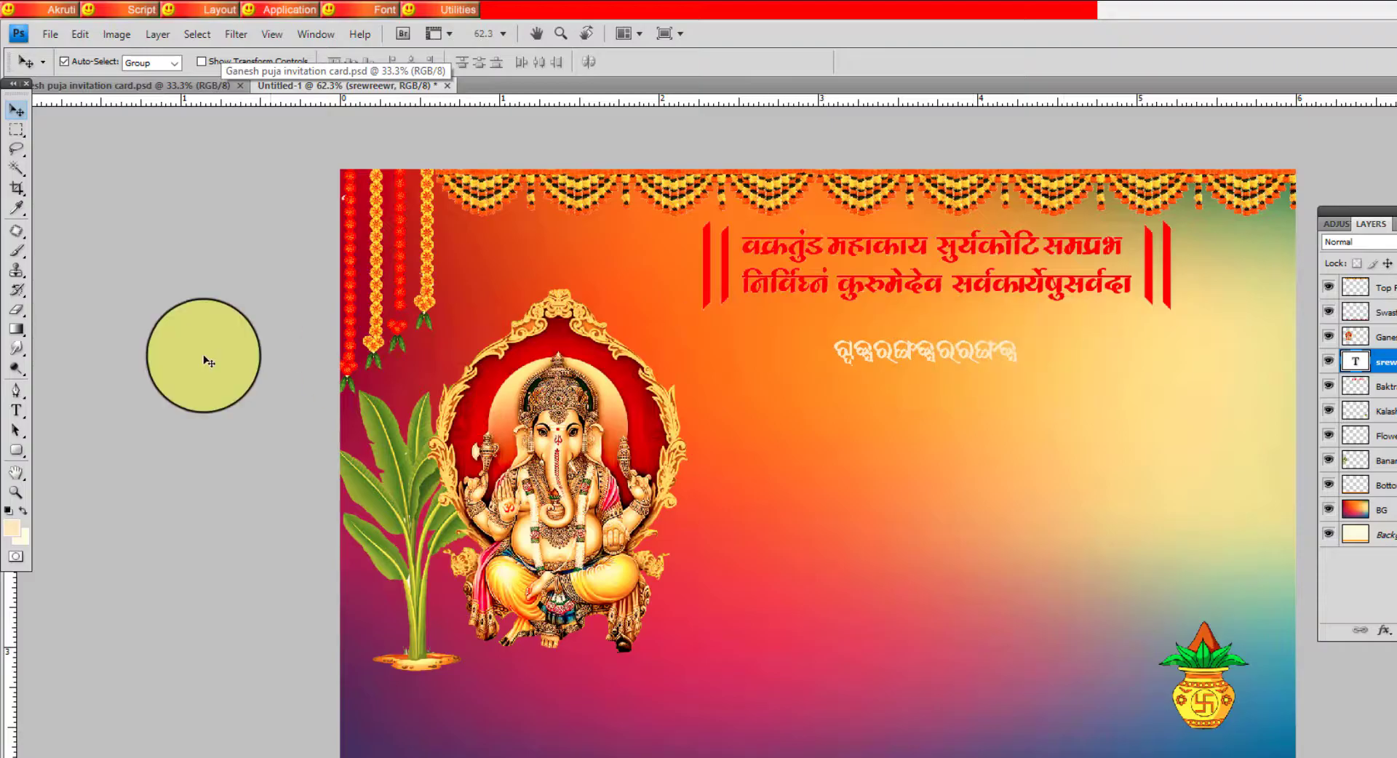
Select the whole Odia text line and try its colour picker
{"action": "left_click", "coordinate": [16, 410]}
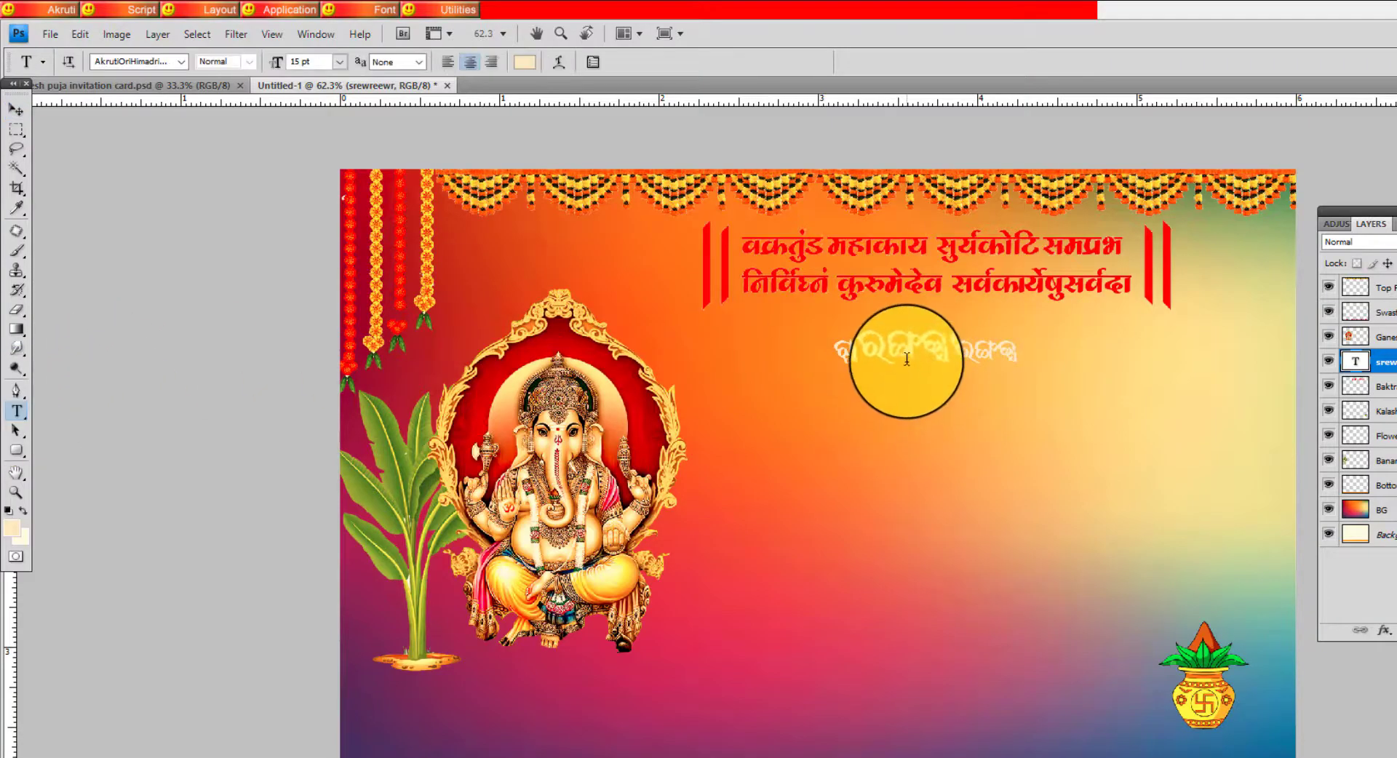
{"action": "left_click", "coordinate": [946, 358]}
{"action": "key", "text": "ctrl+a"}
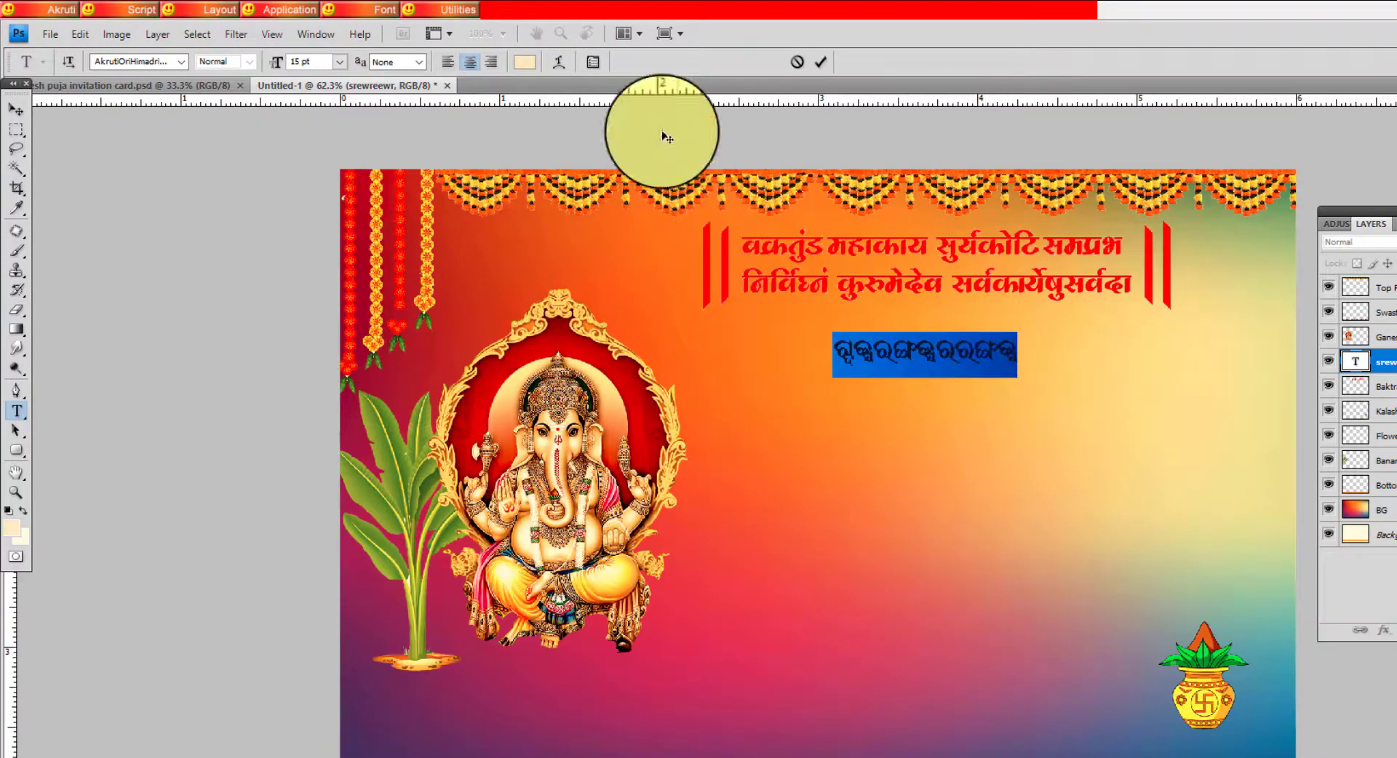
{"action": "left_click", "coordinate": [525, 62]}
{"action": "left_click", "coordinate": [1374, 495]}
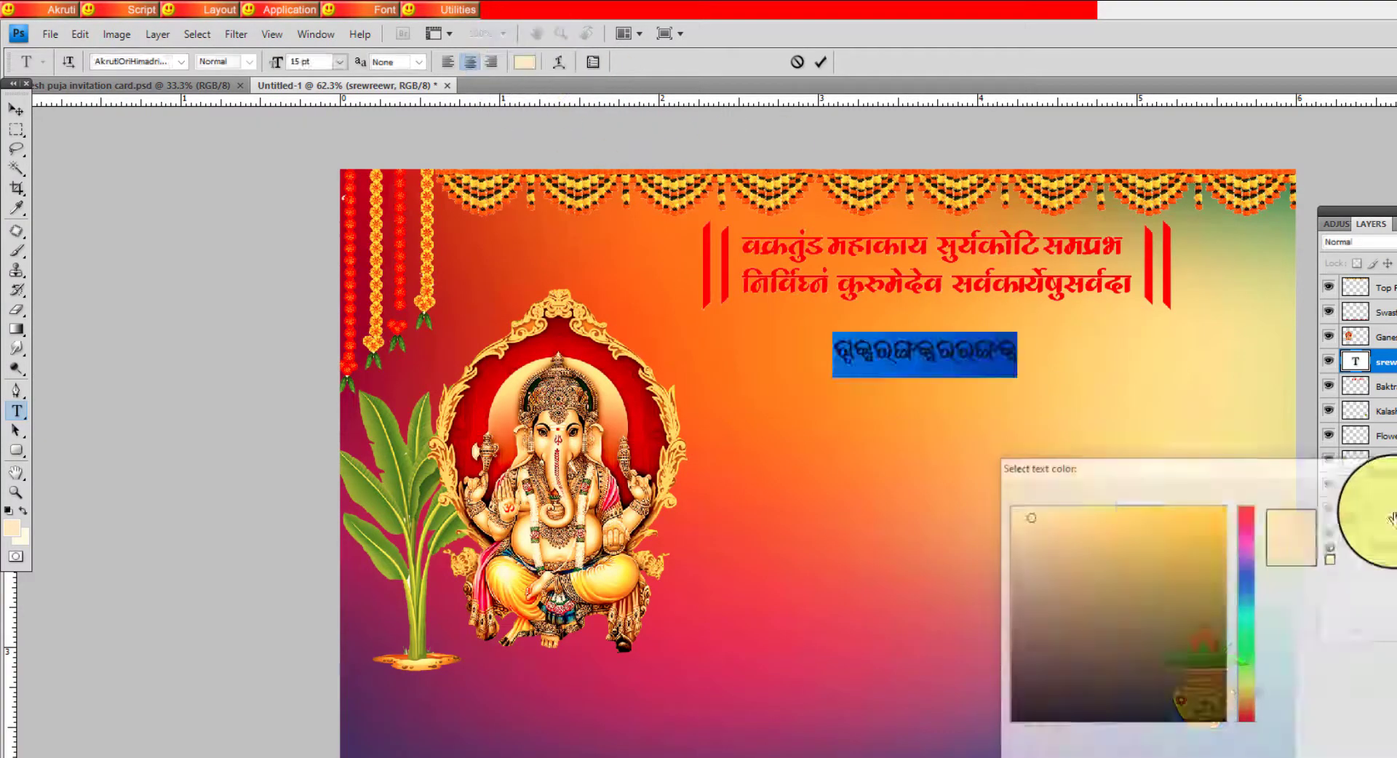
{"action": "left_click", "coordinate": [968, 356]}
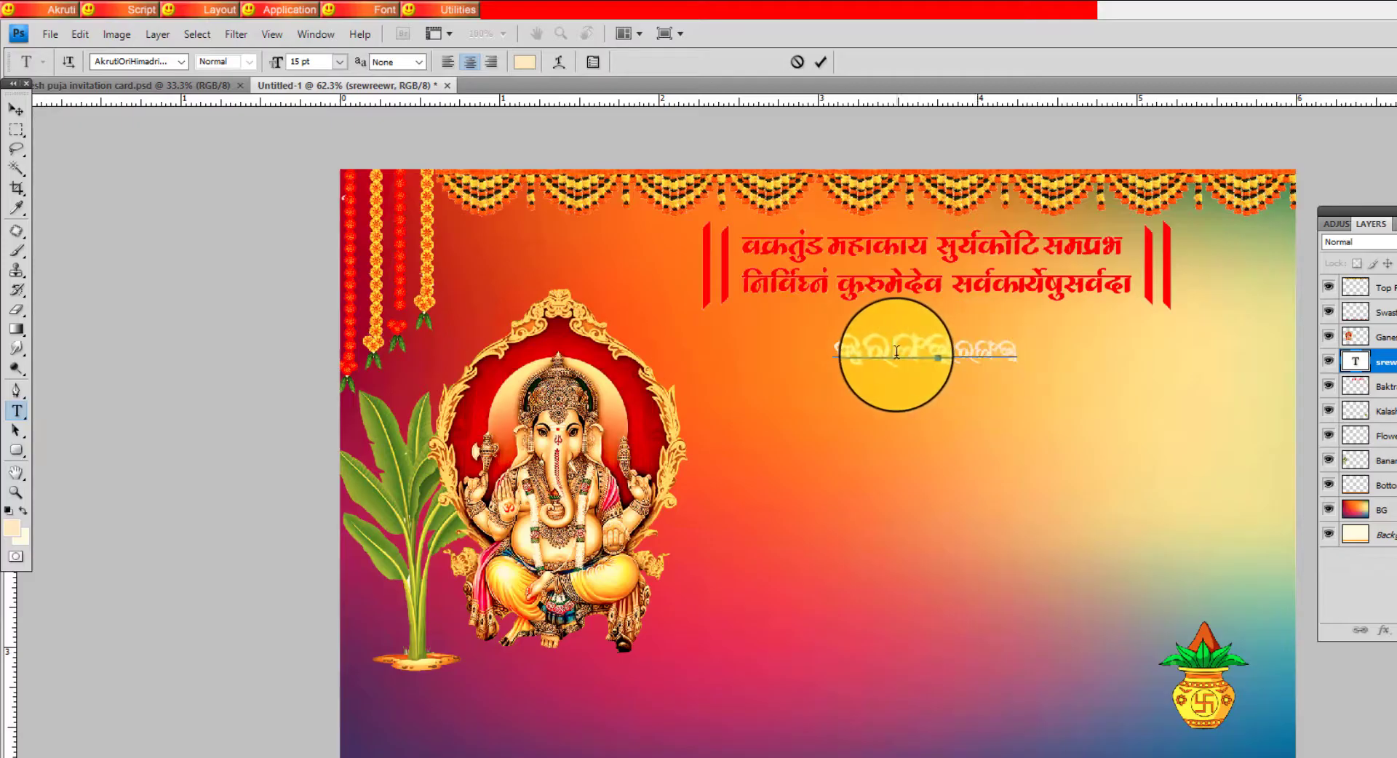
Change the Odia text colour to dark blue #0000d7
{"action": "double_click", "coordinate": [932, 350]}
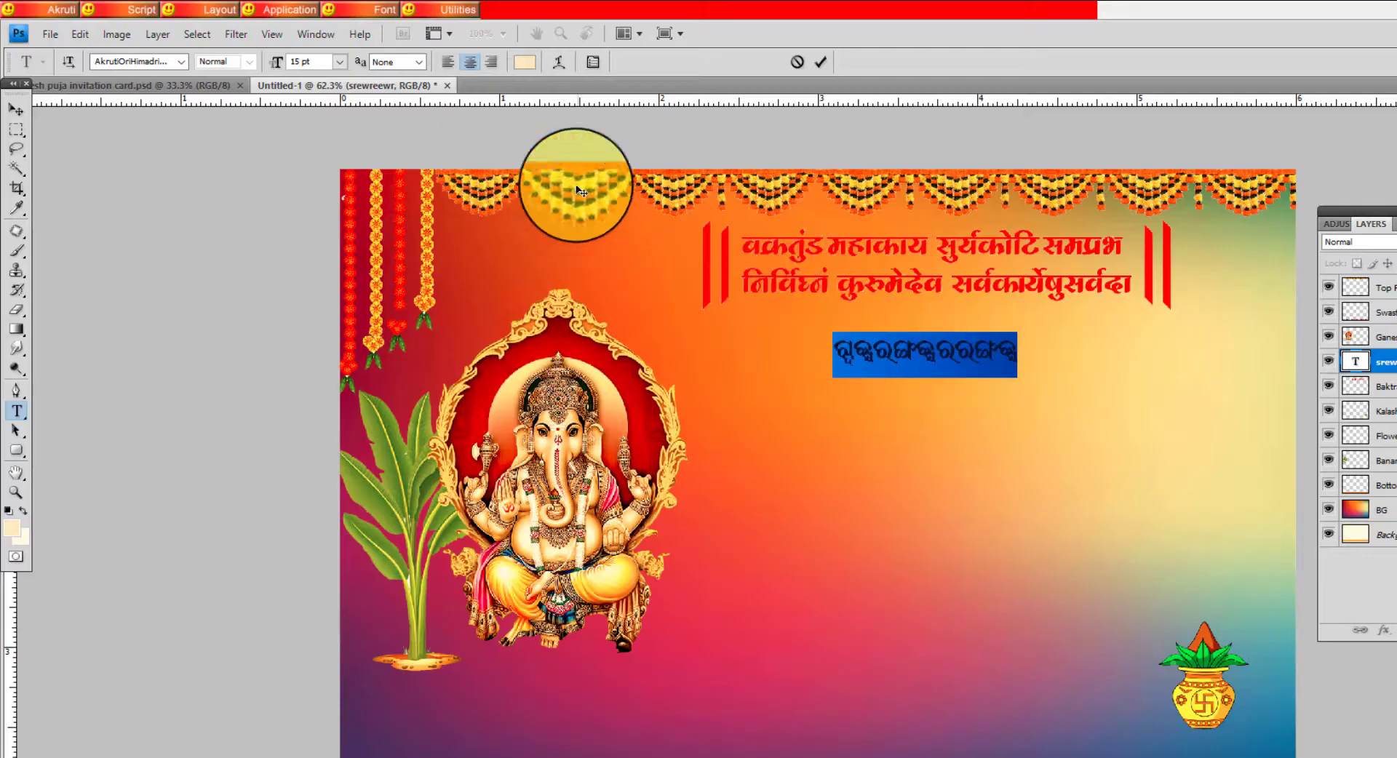
{"action": "left_click", "coordinate": [525, 61]}
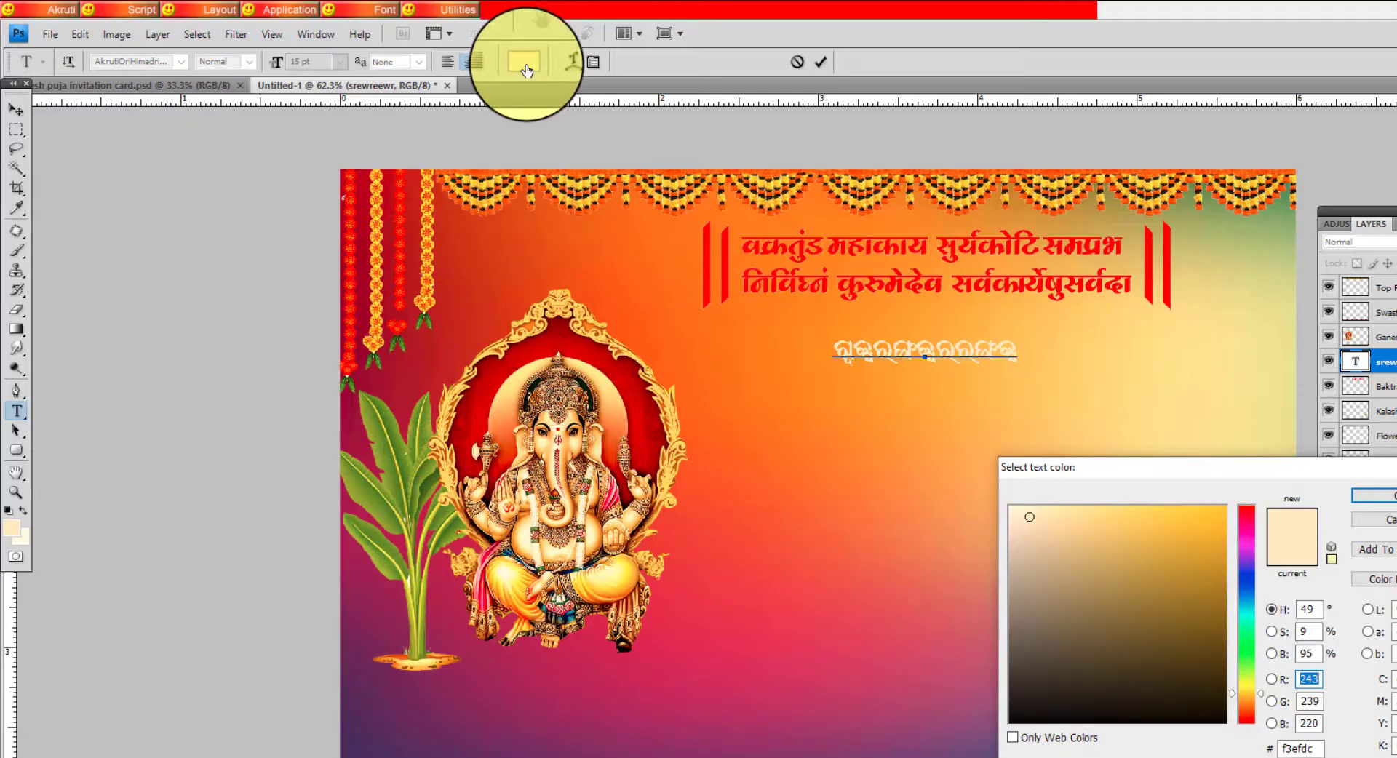
{"action": "left_click_drag", "start_coordinate": [1060, 546], "coordinate": [1009, 506]}
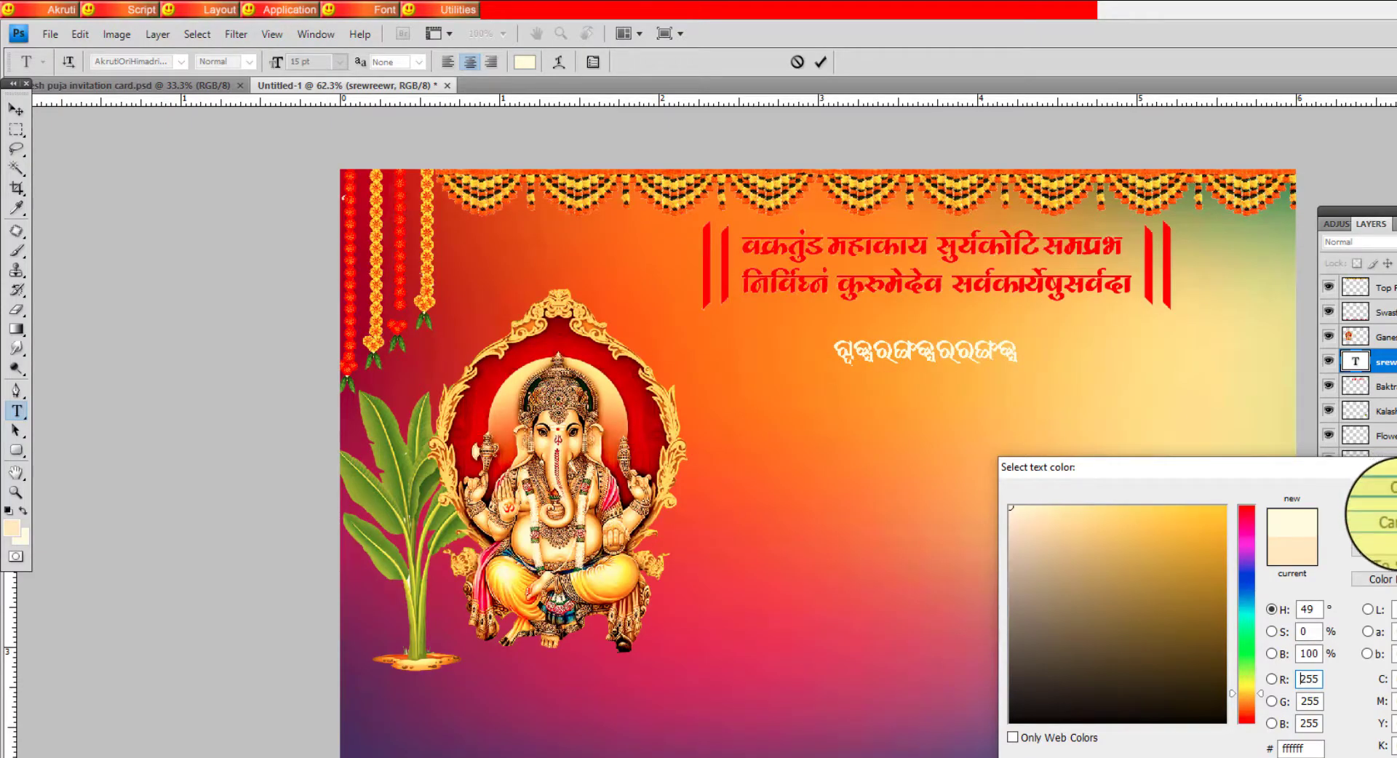
{"action": "left_click", "coordinate": [1251, 579]}
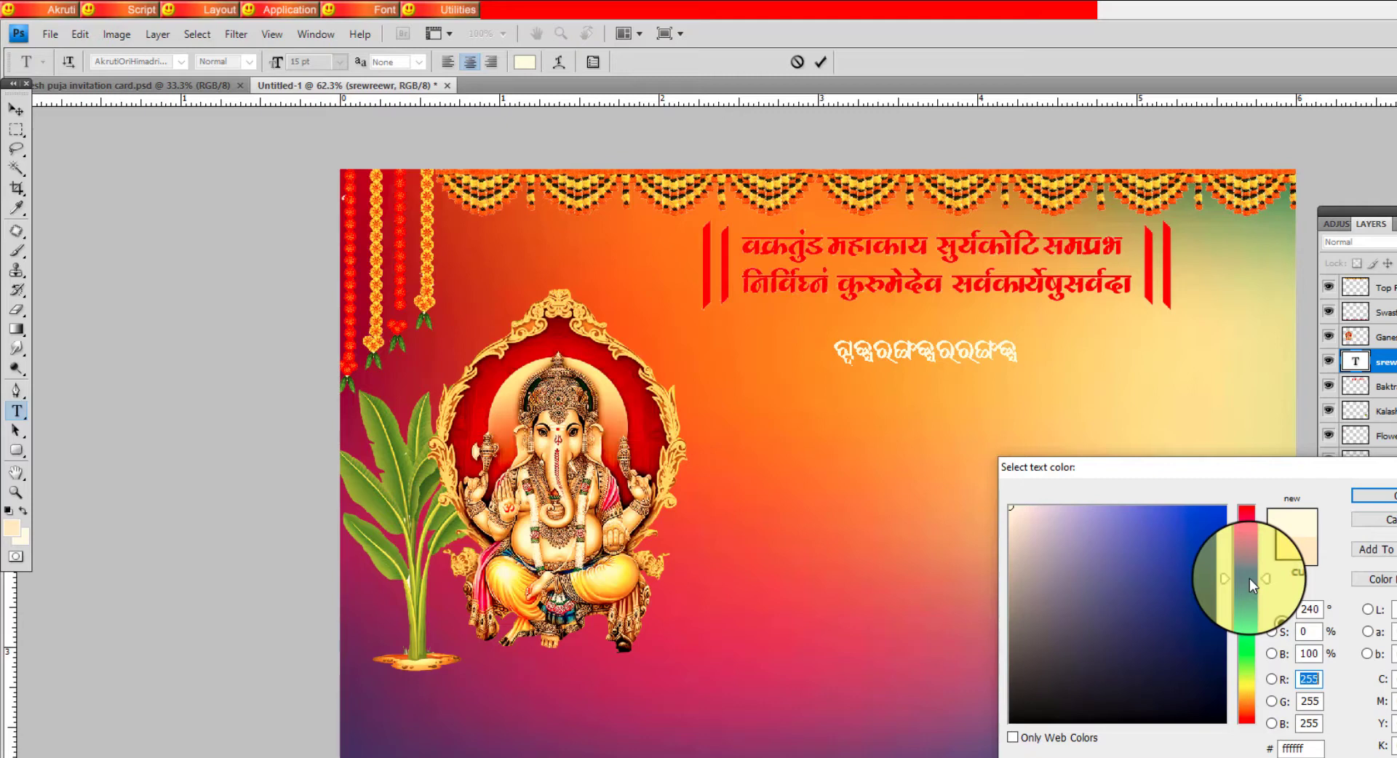
{"action": "left_click", "coordinate": [1226, 539]}
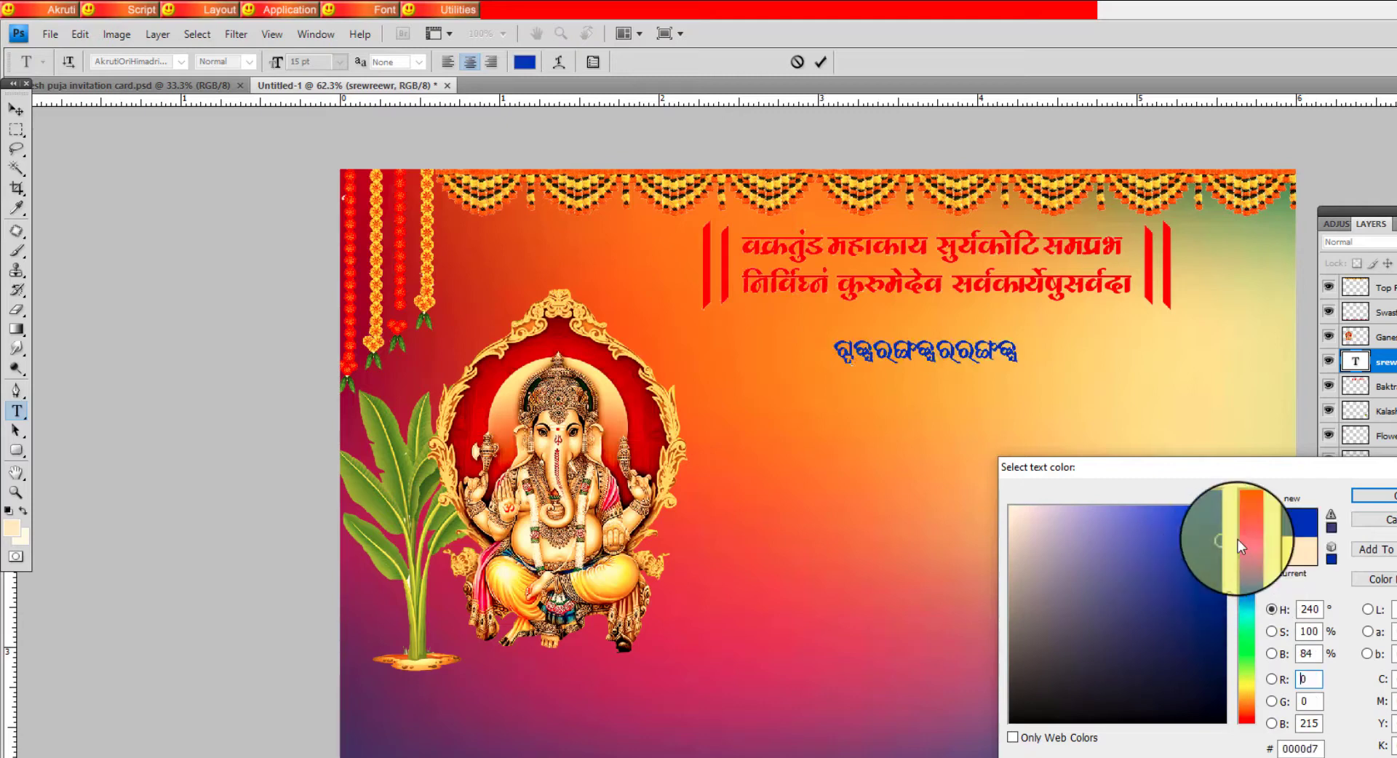
{"action": "left_click", "coordinate": [1374, 496]}
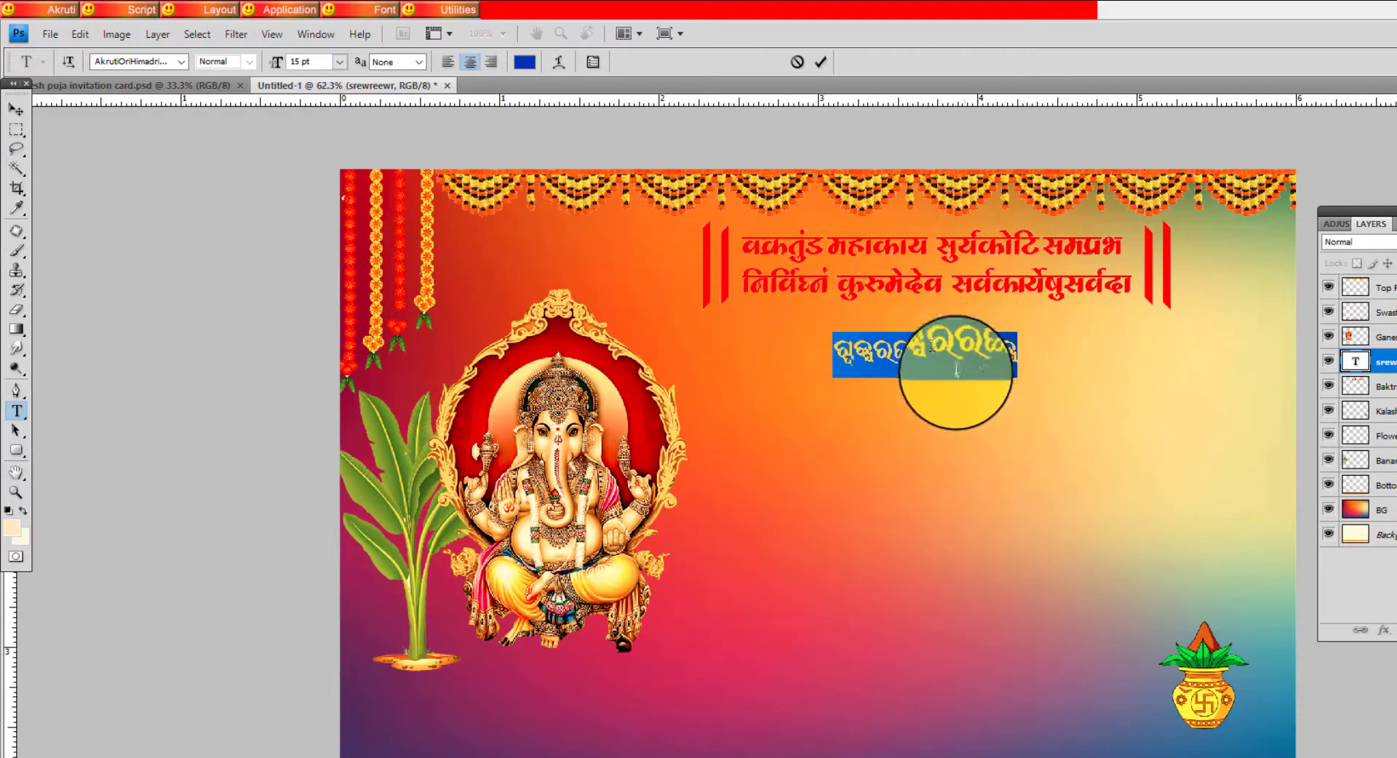
{"action": "left_click_drag", "start_coordinate": [844, 351], "coordinate": [1070, 351]}
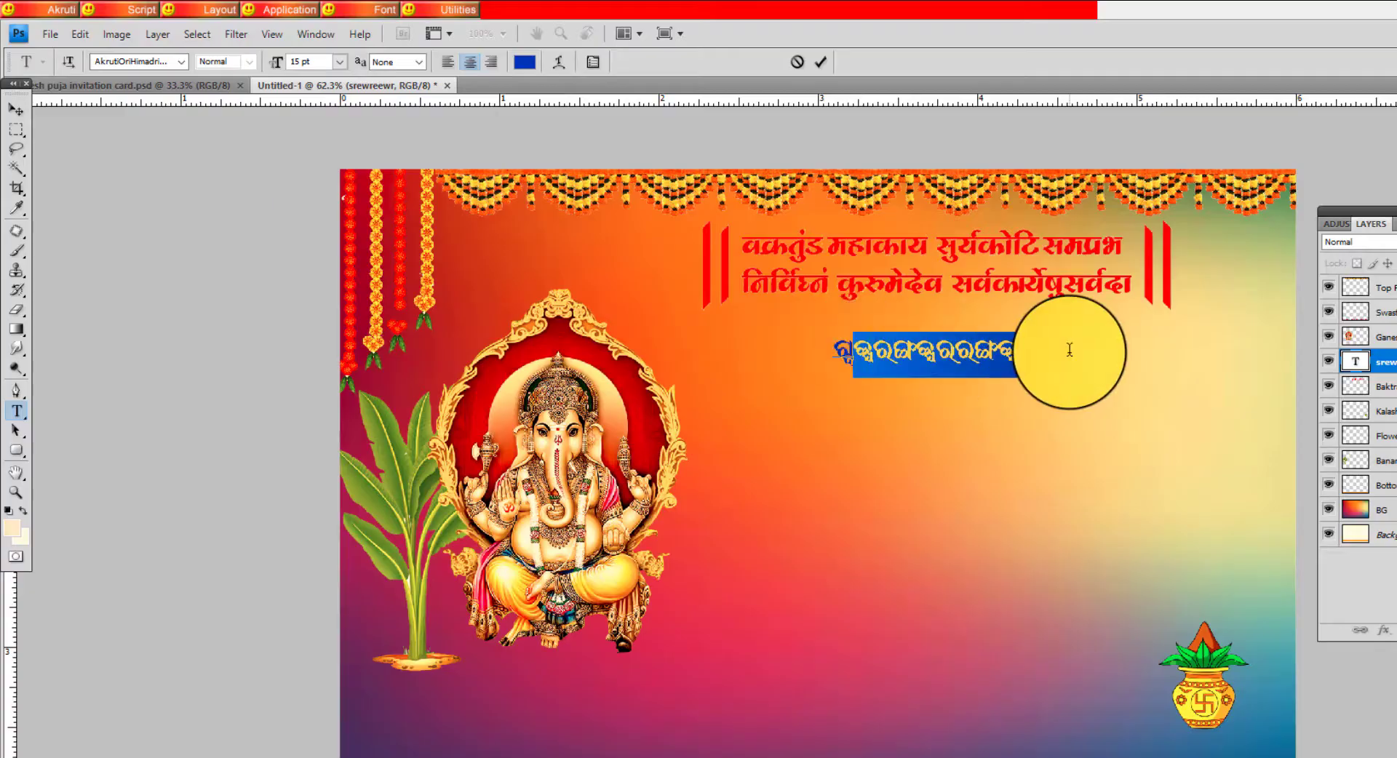
{"action": "left_click", "coordinate": [144, 84]}
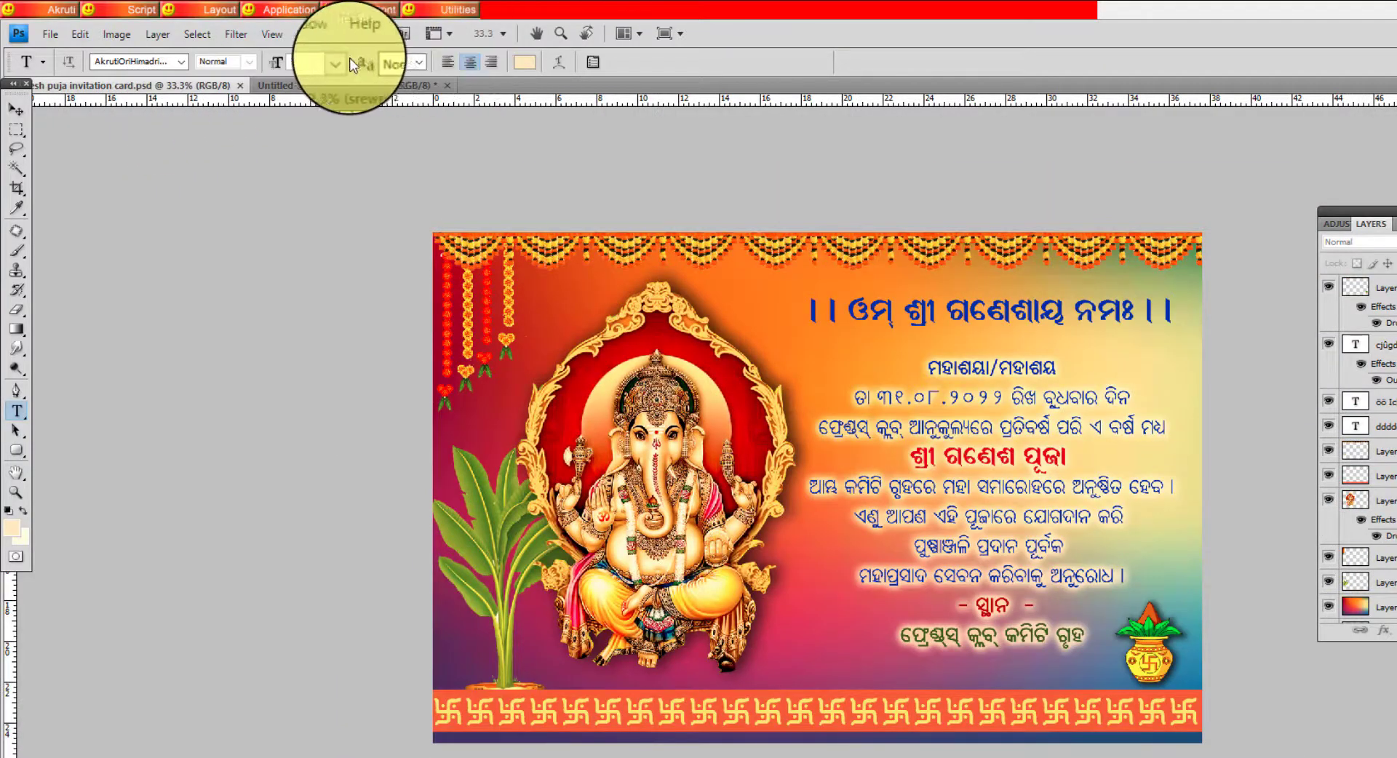
Return to Untitled-1, zoom in, and hide the duplicate upper Odia text layer
{"action": "key", "text": "ctrl+Tab"}
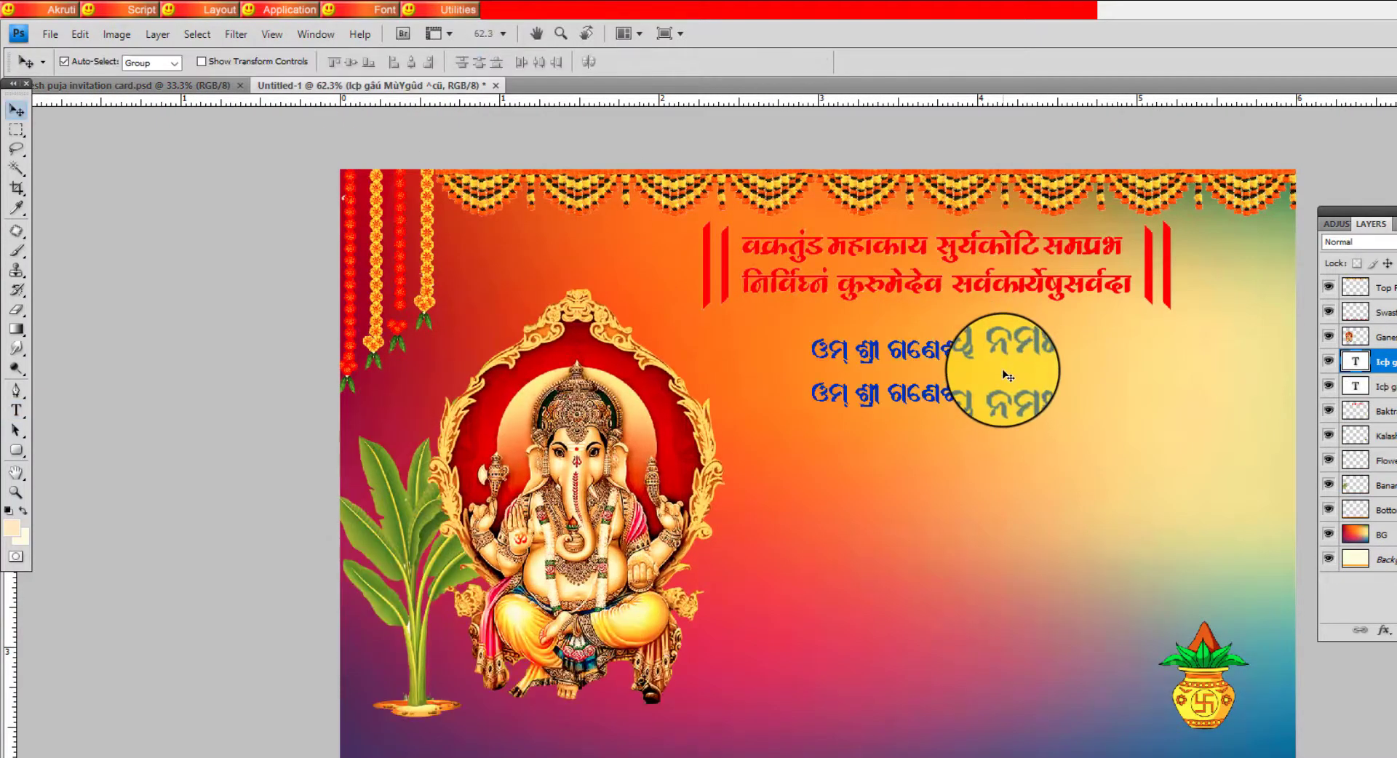
{"action": "scroll", "coordinate": [1077, 390], "scroll_direction": "up", "scroll_amount": 3, "text": "alt"}
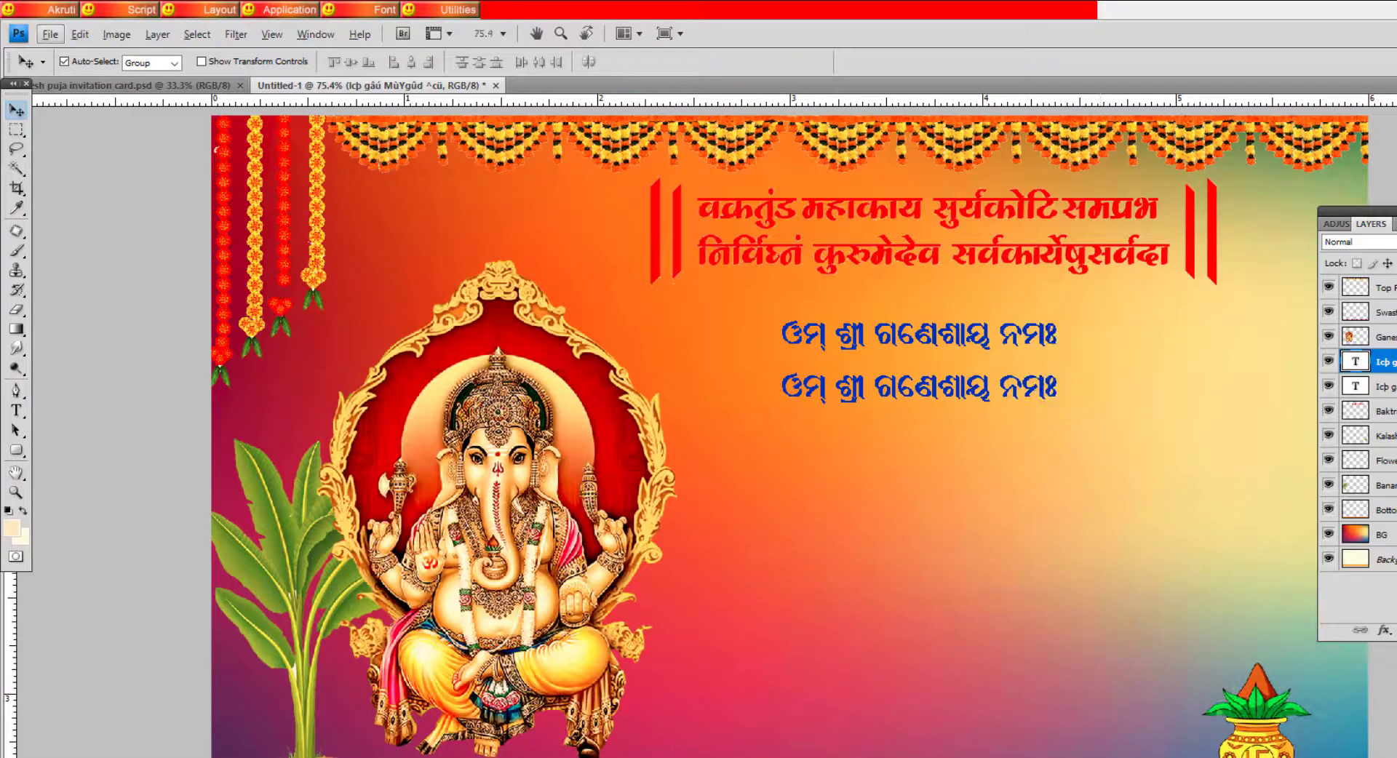
{"action": "left_click", "coordinate": [1330, 387]}
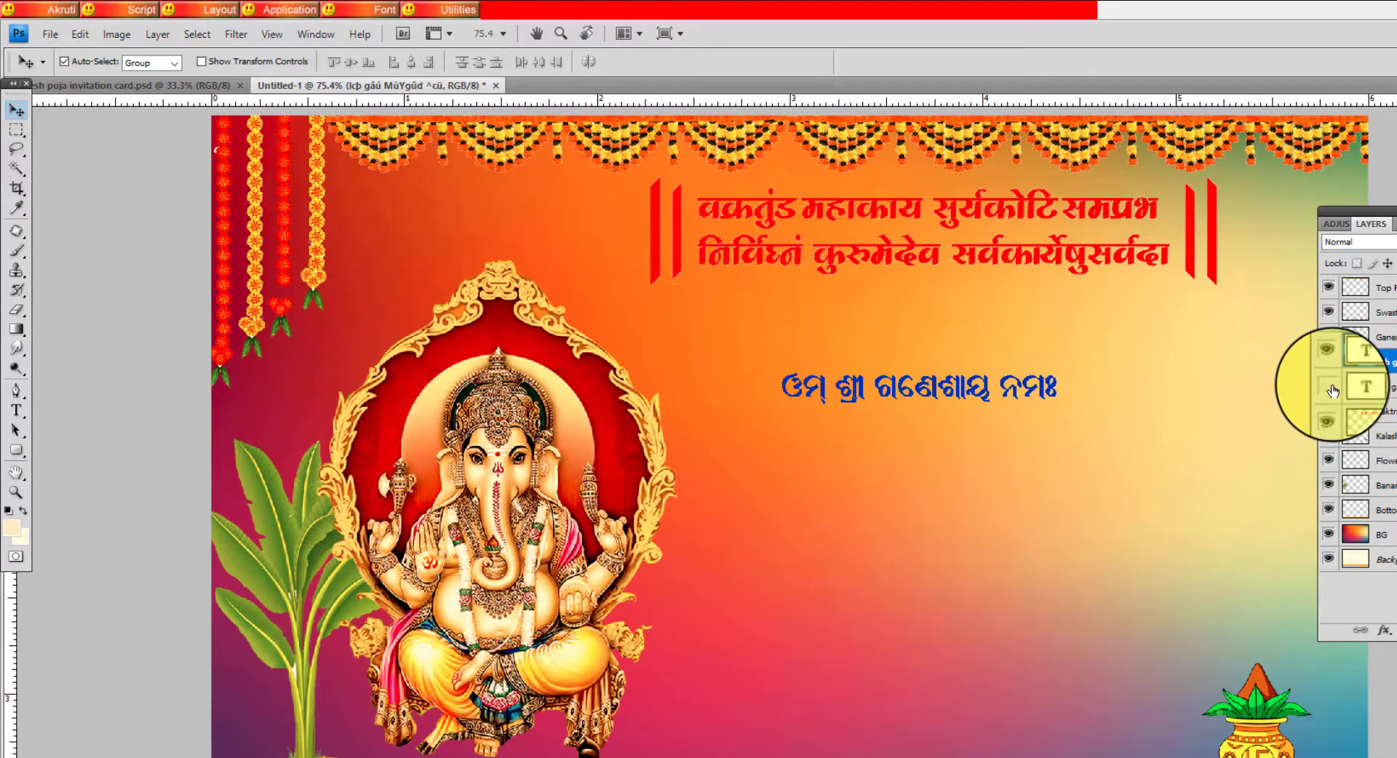
Make both Odia text layers visible again and select the upper text layer
{"action": "left_click", "coordinate": [1329, 386]}
{"action": "left_click", "coordinate": [1329, 362]}
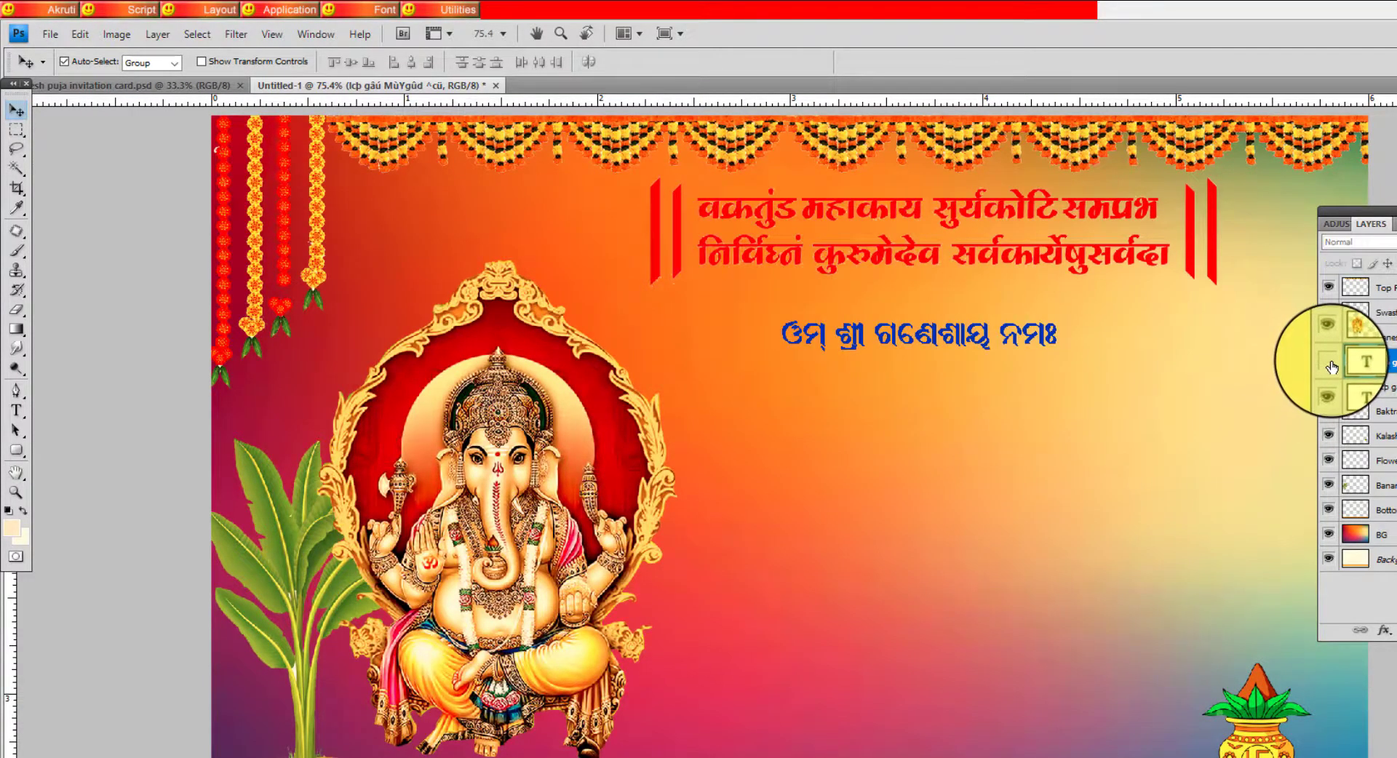
{"action": "left_click", "coordinate": [1329, 361]}
{"action": "right_click", "coordinate": [953, 396]}
{"action": "left_click", "coordinate": [967, 405]}
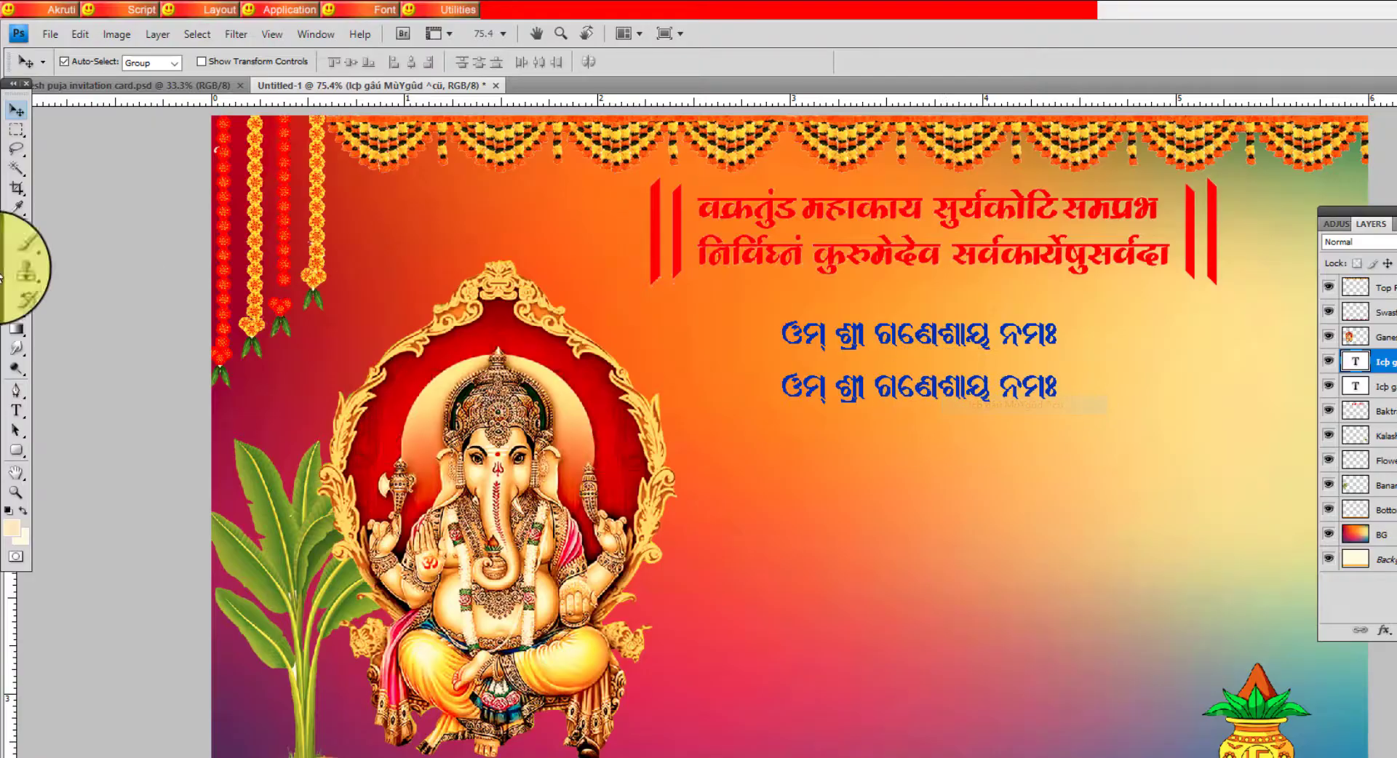
Set the lower line to Sarala-99 at 11 pt and type the two-line Odia invitation text
{"action": "left_click", "coordinate": [16, 411]}
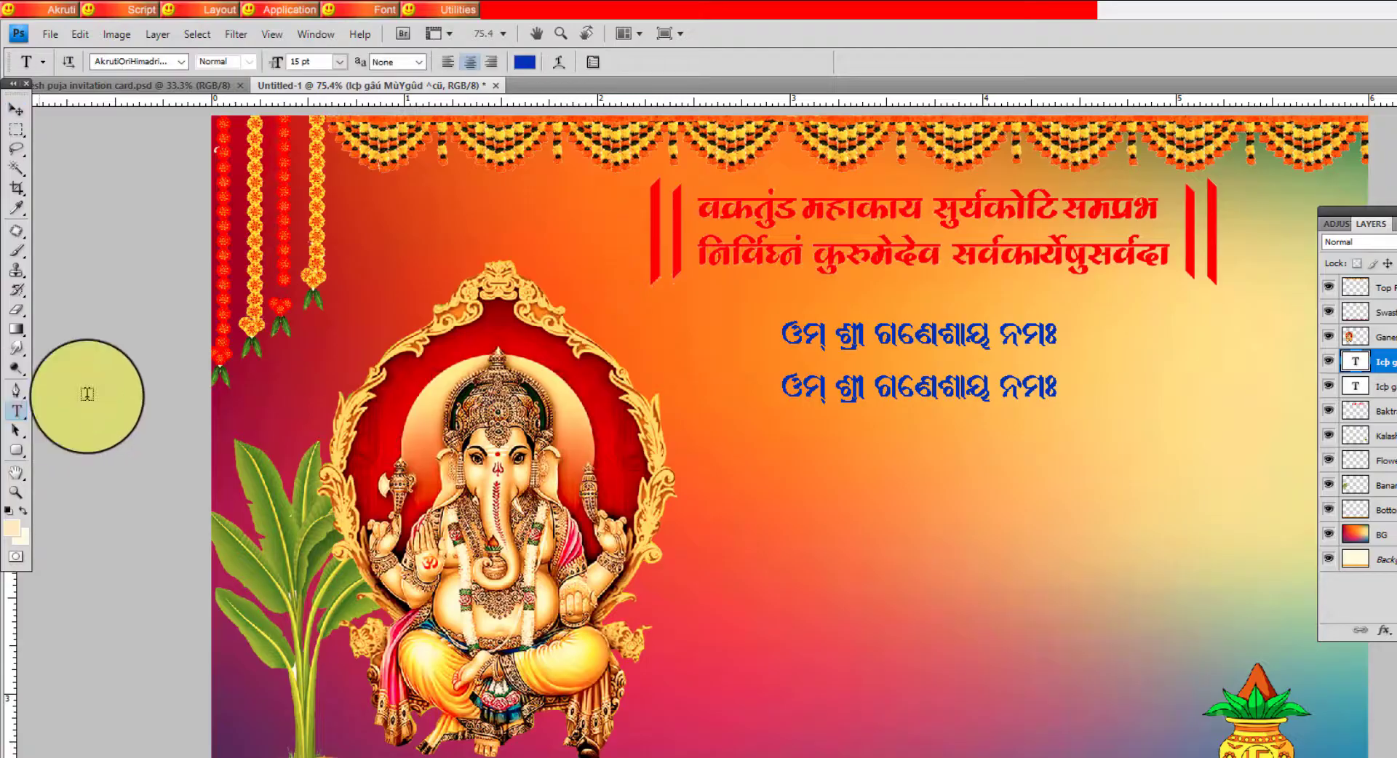
{"action": "left_click", "coordinate": [1033, 387]}
{"action": "key", "text": "ctrl+a"}
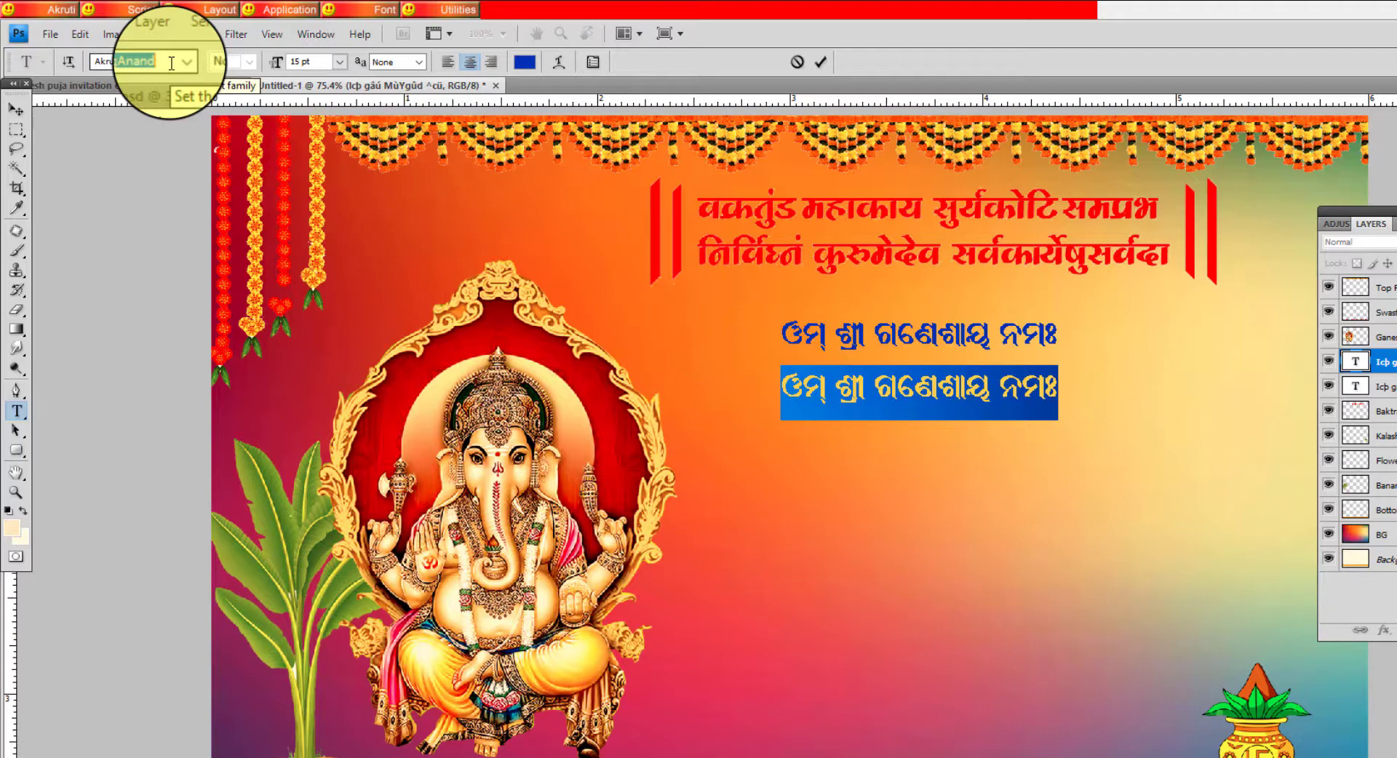
{"action": "type", "text": "Sarala-99"}
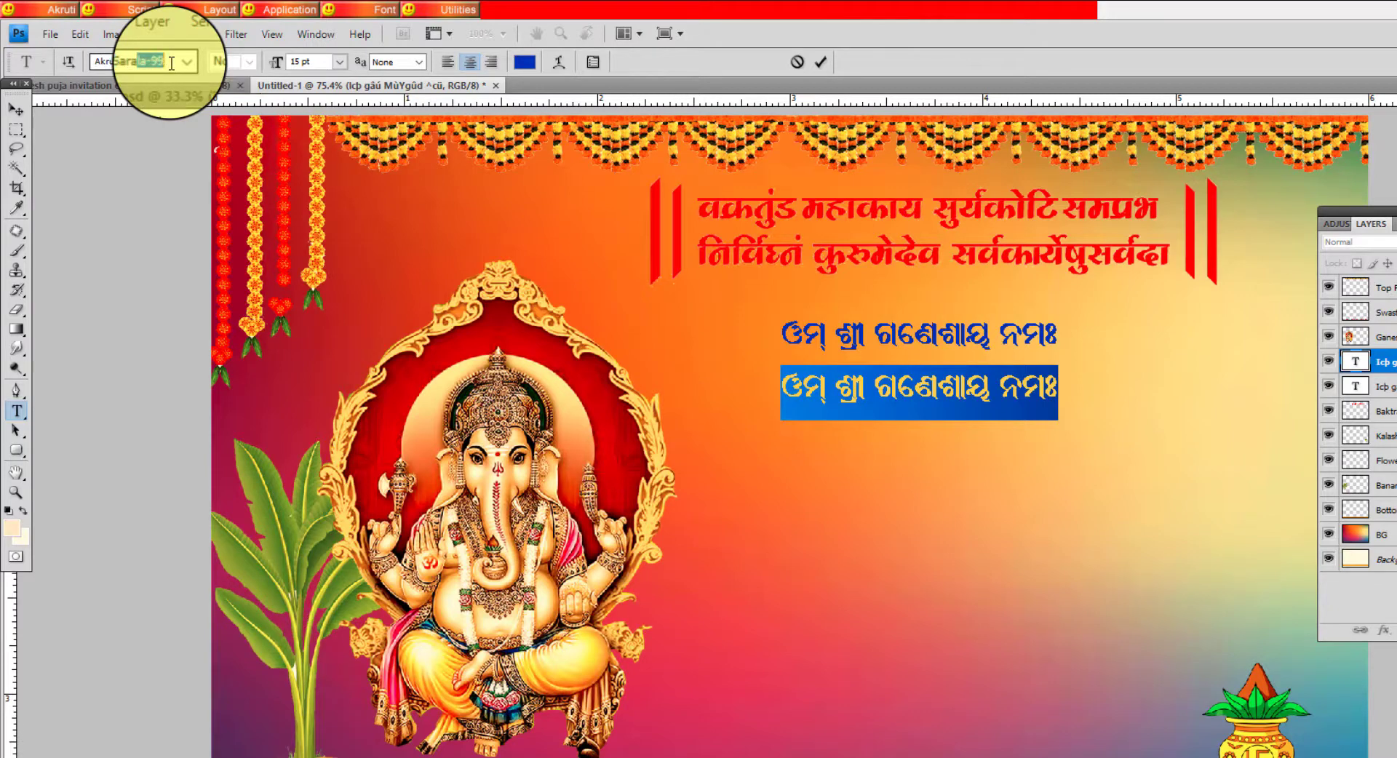
{"action": "key", "text": "Return"}
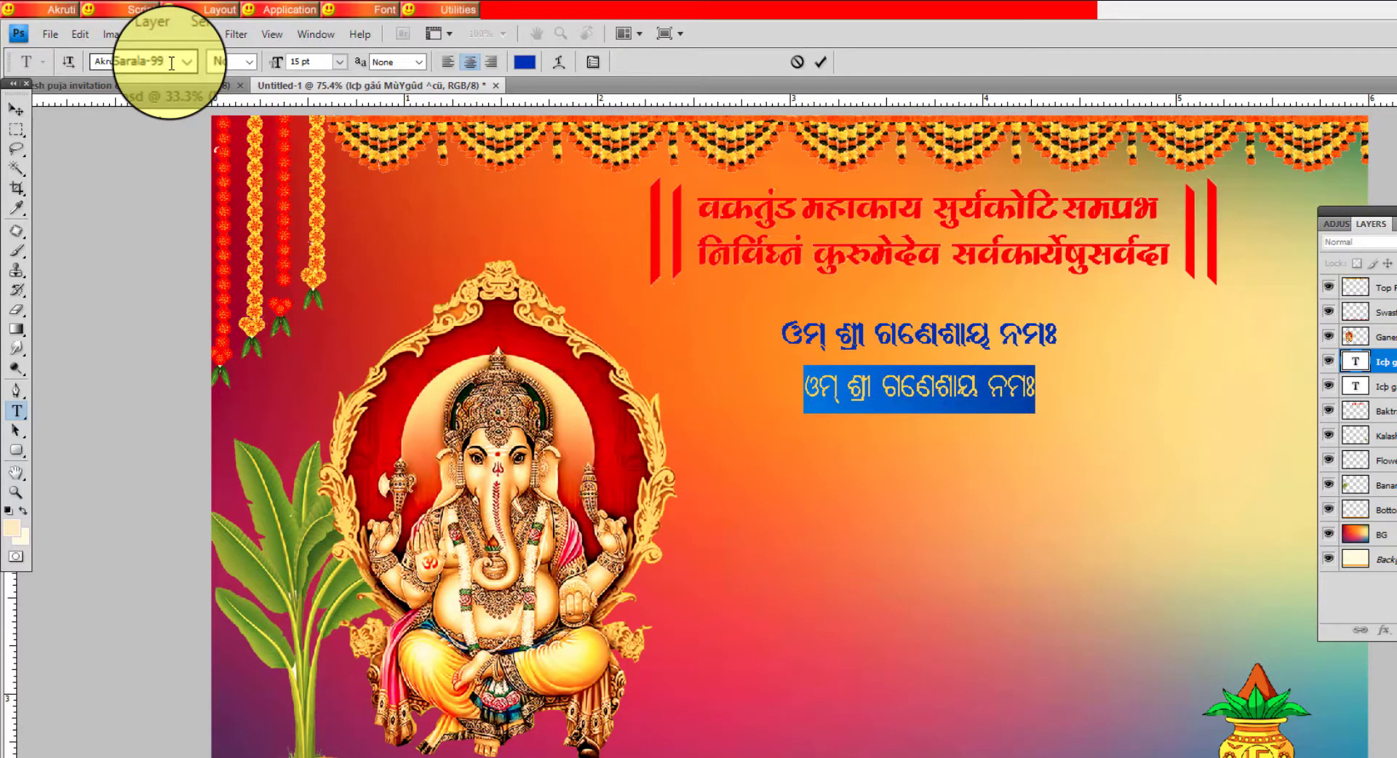
{"action": "key", "text": "ctrl+shift+comma"}
{"action": "key", "text": "ctrl+shift+comma"}
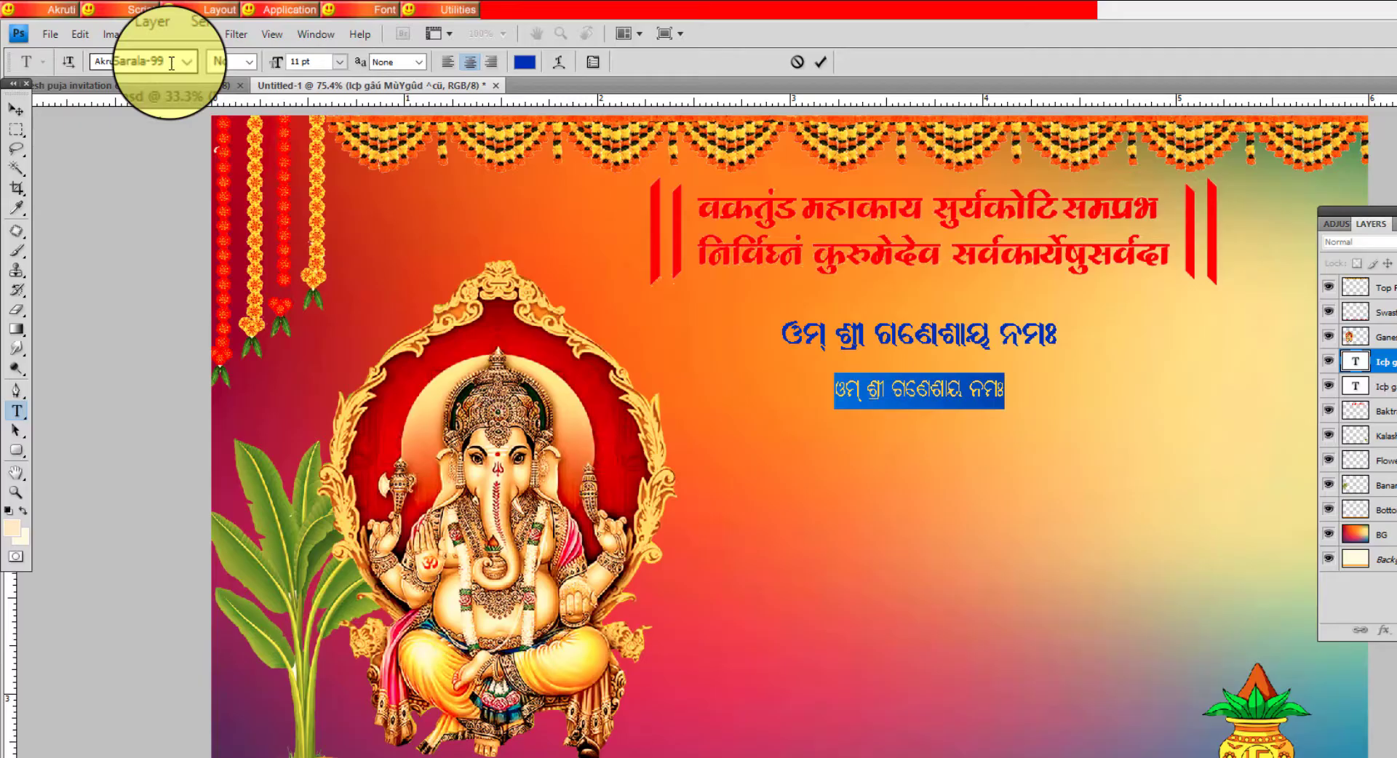
{"action": "type", "text": "ଶ୍ରୀ"}
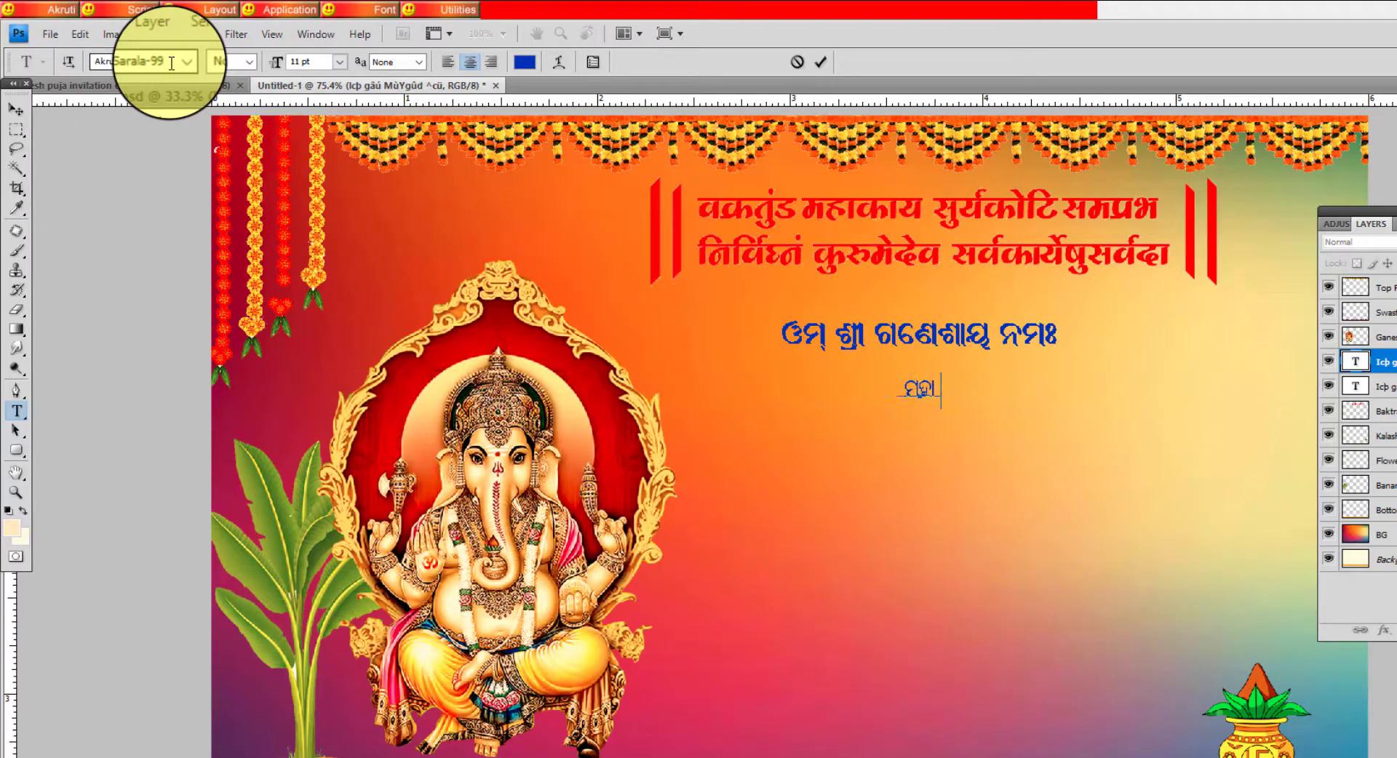
{"action": "type", "text": ", ମହାଶୟା"}
{"action": "key", "text": "Return"}
{"action": "type", "text": "ଚଳିତ ଚଳ"}
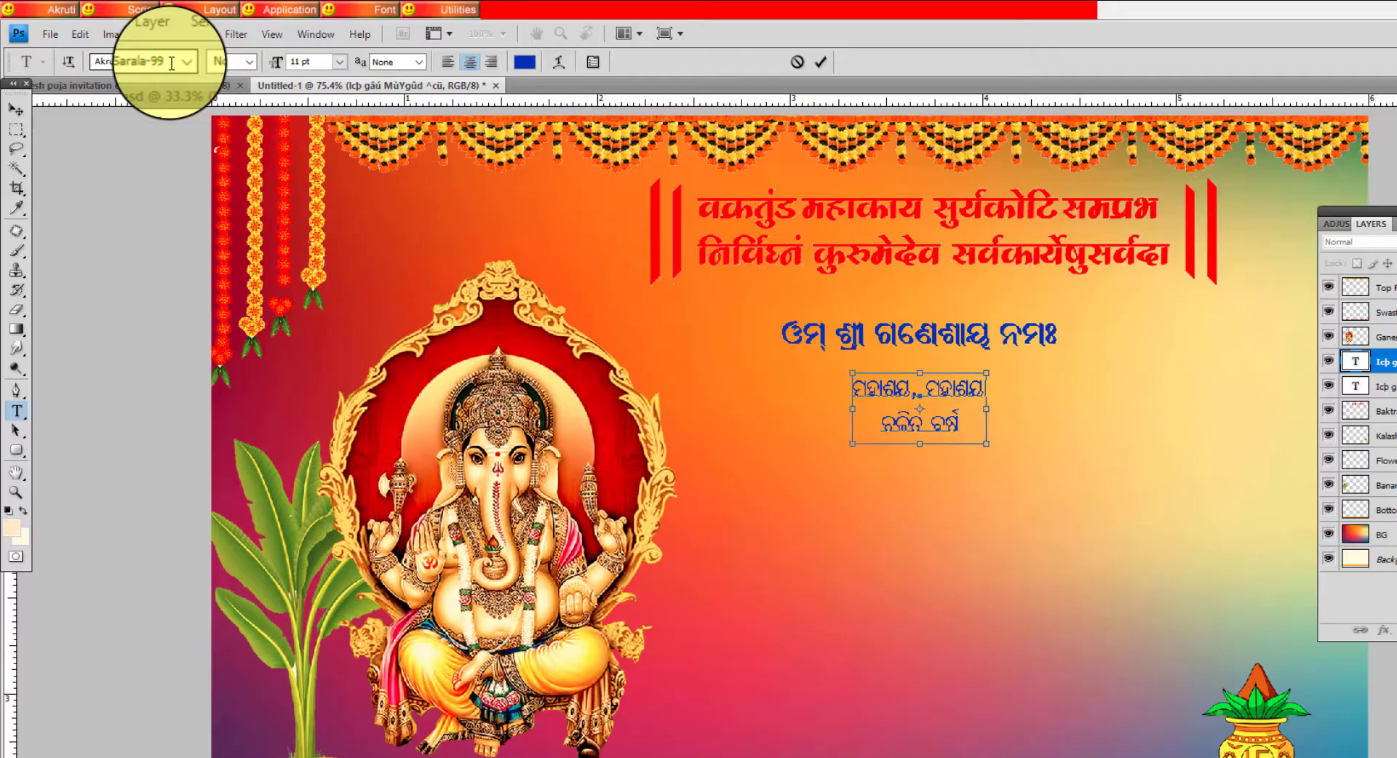
{"action": "key", "text": "ctrl+minus"}
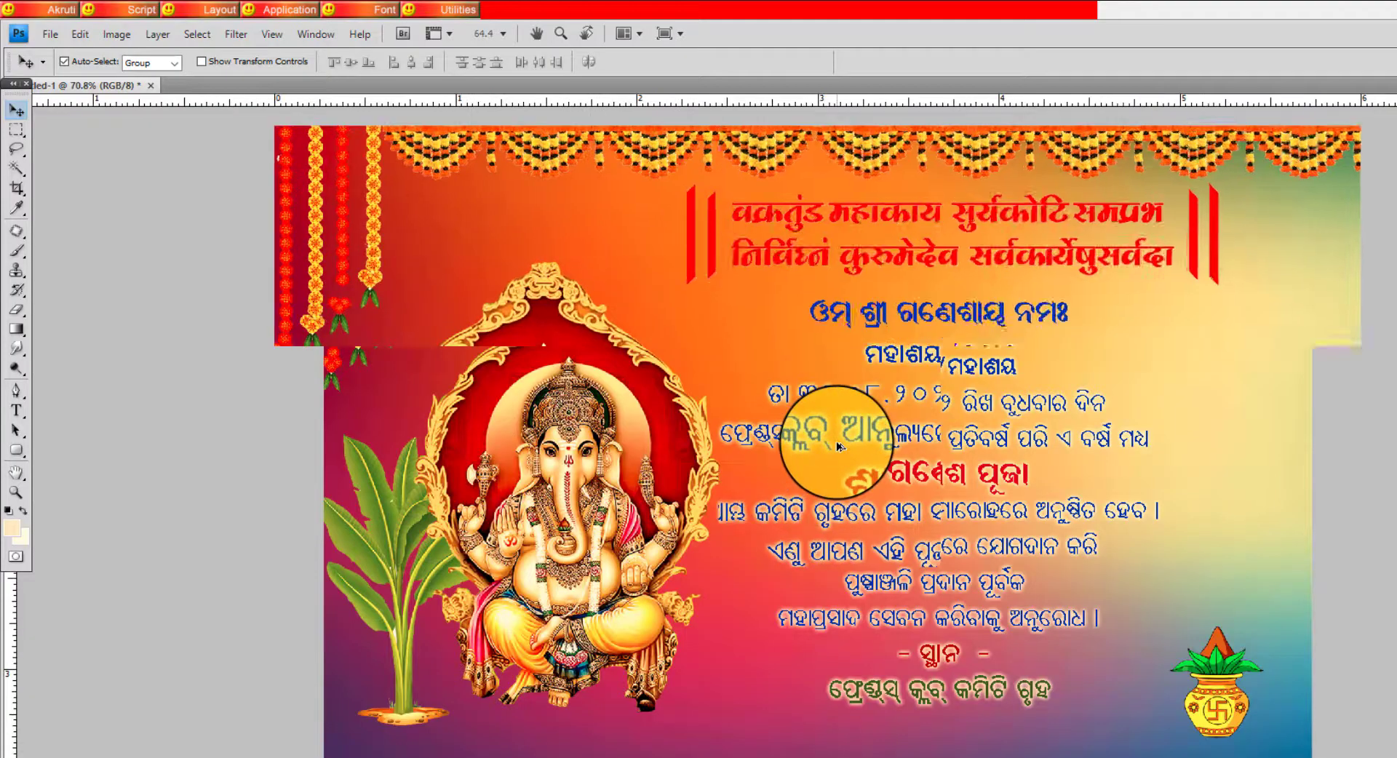
{"action": "scroll", "coordinate": [830, 450], "scroll_direction": "up", "scroll_amount": 3}
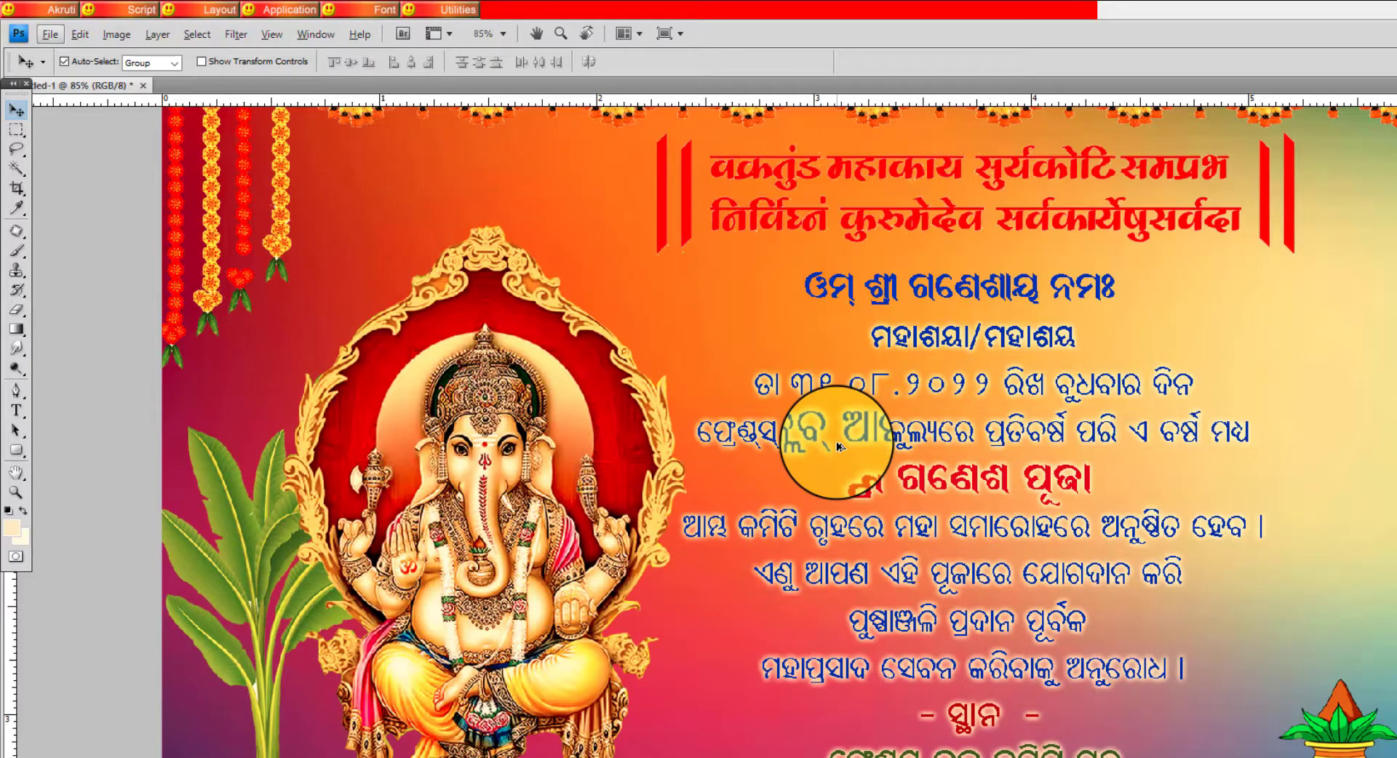
{"action": "scroll", "coordinate": [837, 447], "scroll_direction": "down", "scroll_amount": 2}
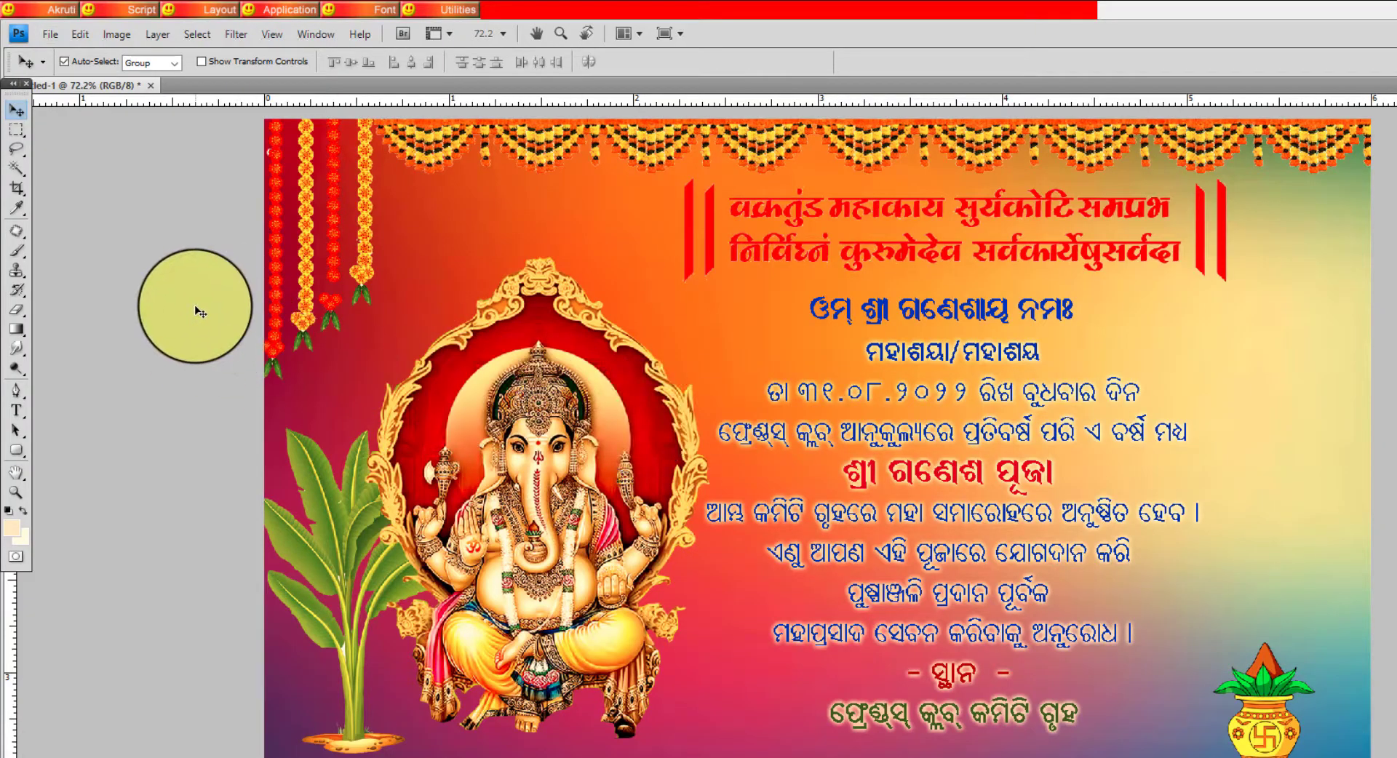
Save the card as layered PSD 'Ganesh Puja Invation Card_2' on the Desktop
{"action": "left_click", "coordinate": [51, 34]}
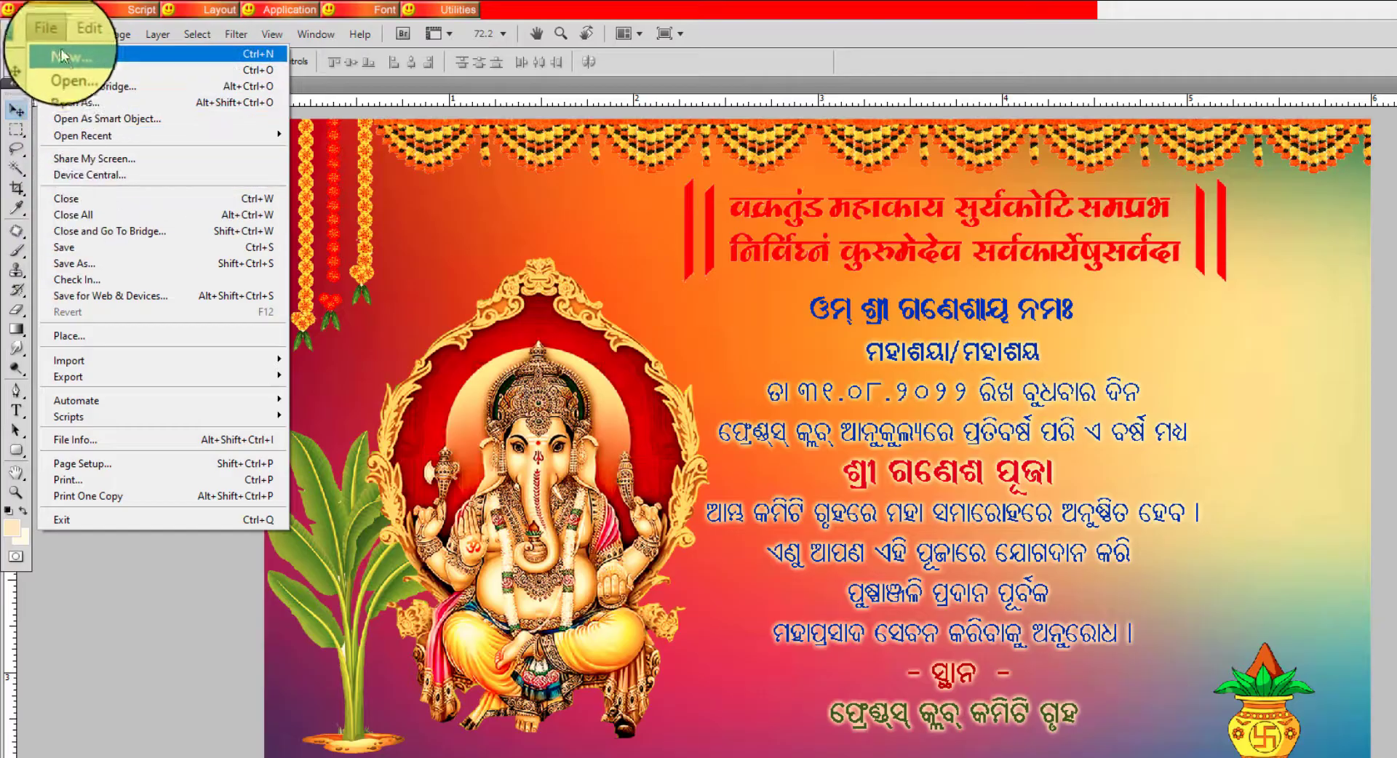
{"action": "left_click", "coordinate": [81, 248]}
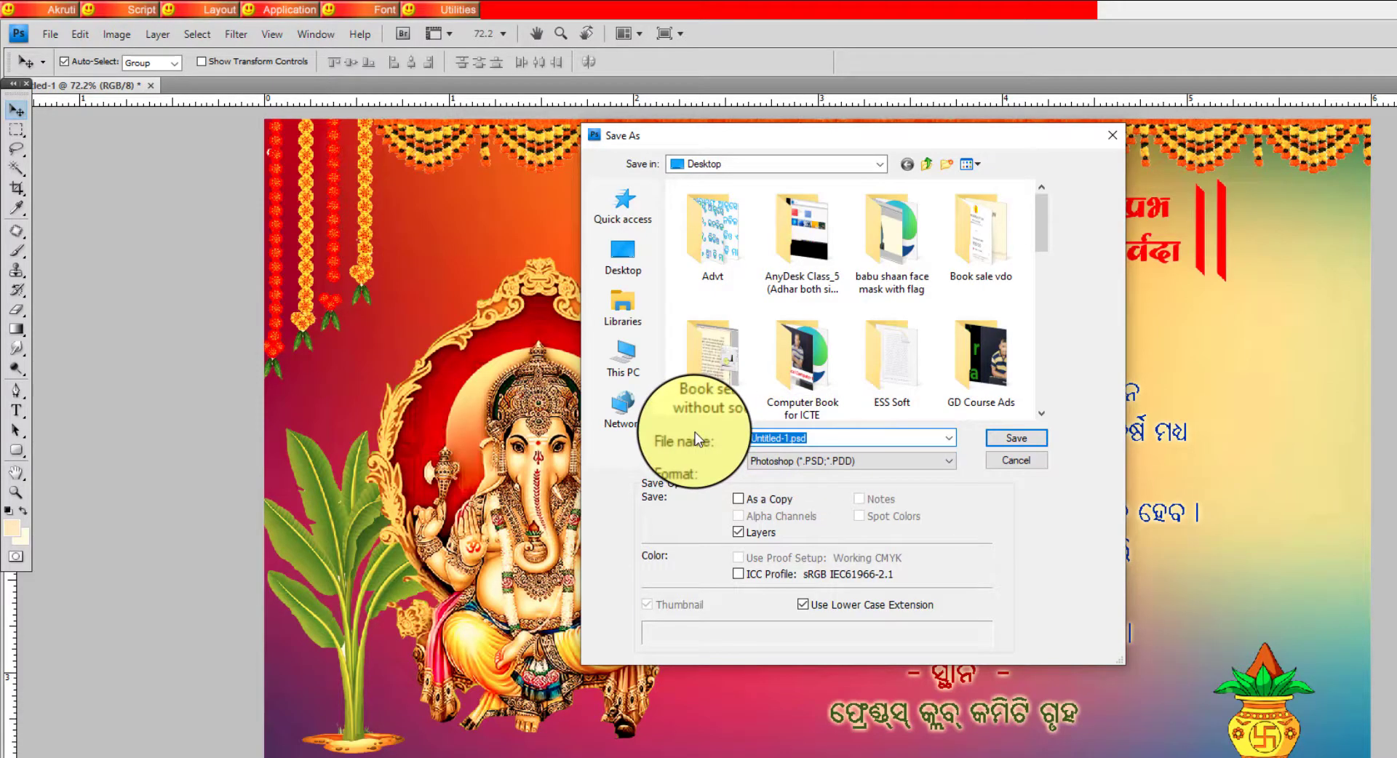
{"action": "type", "text": "Ganesh Puja Inva"}
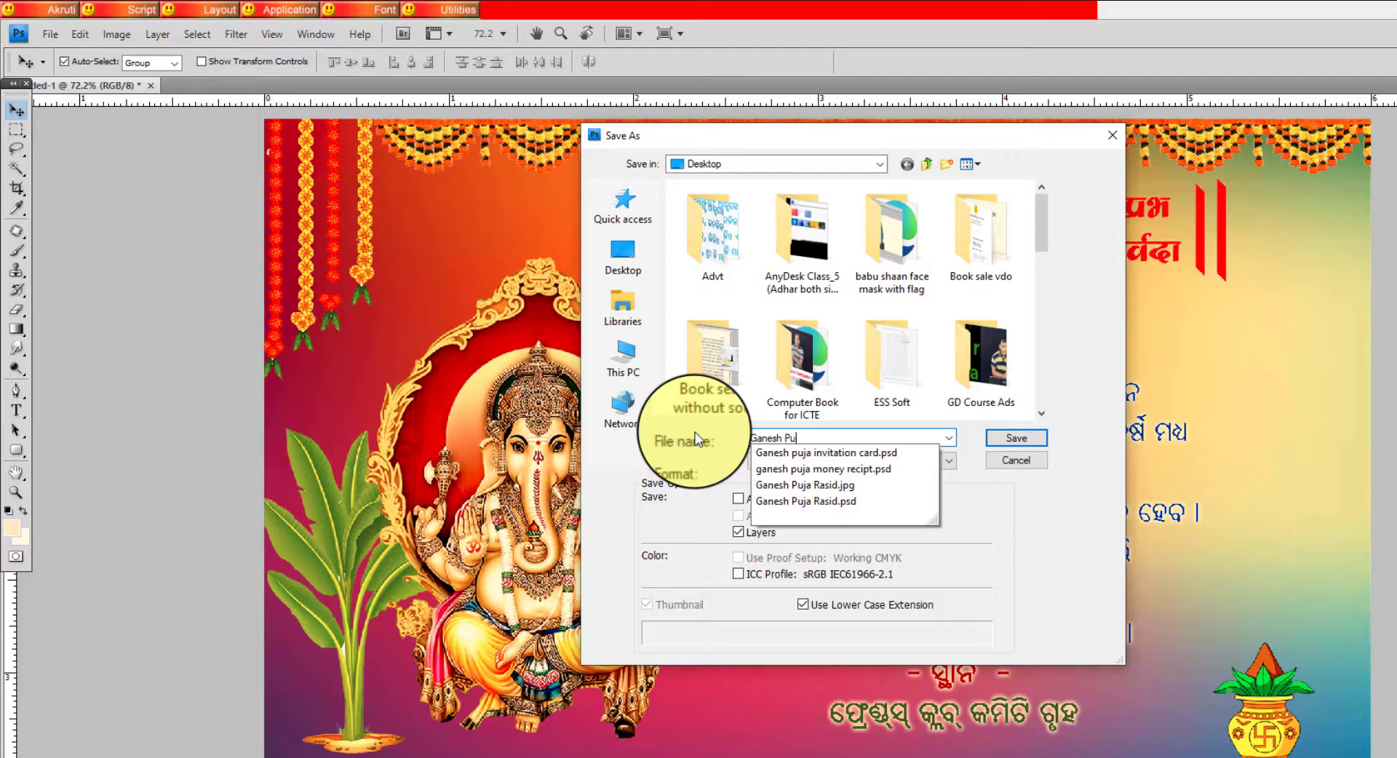
{"action": "type", "text": "ti"}
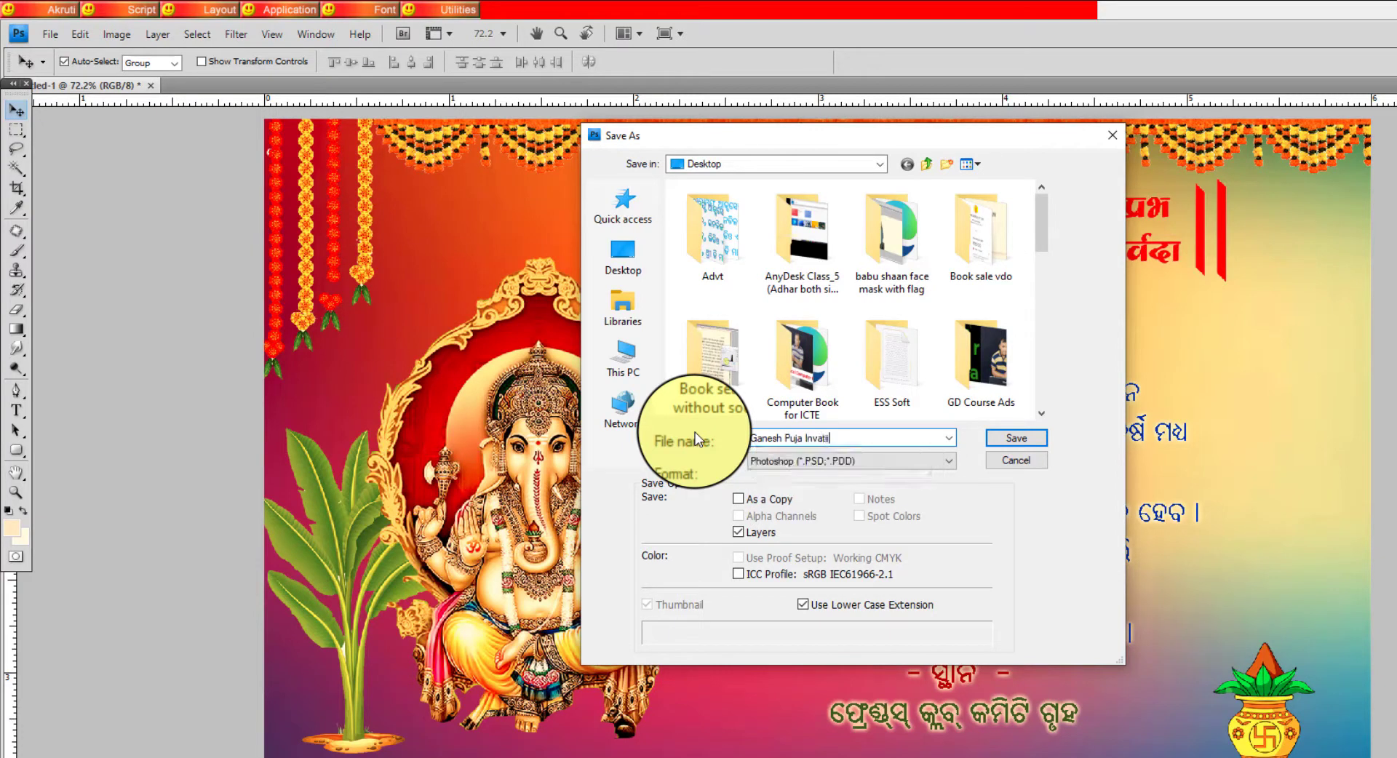
{"action": "type", "text": "ion"}
{"action": "type", "text": " Card_"}
{"action": "type", "text": "2"}
{"action": "left_click", "coordinate": [1027, 437]}
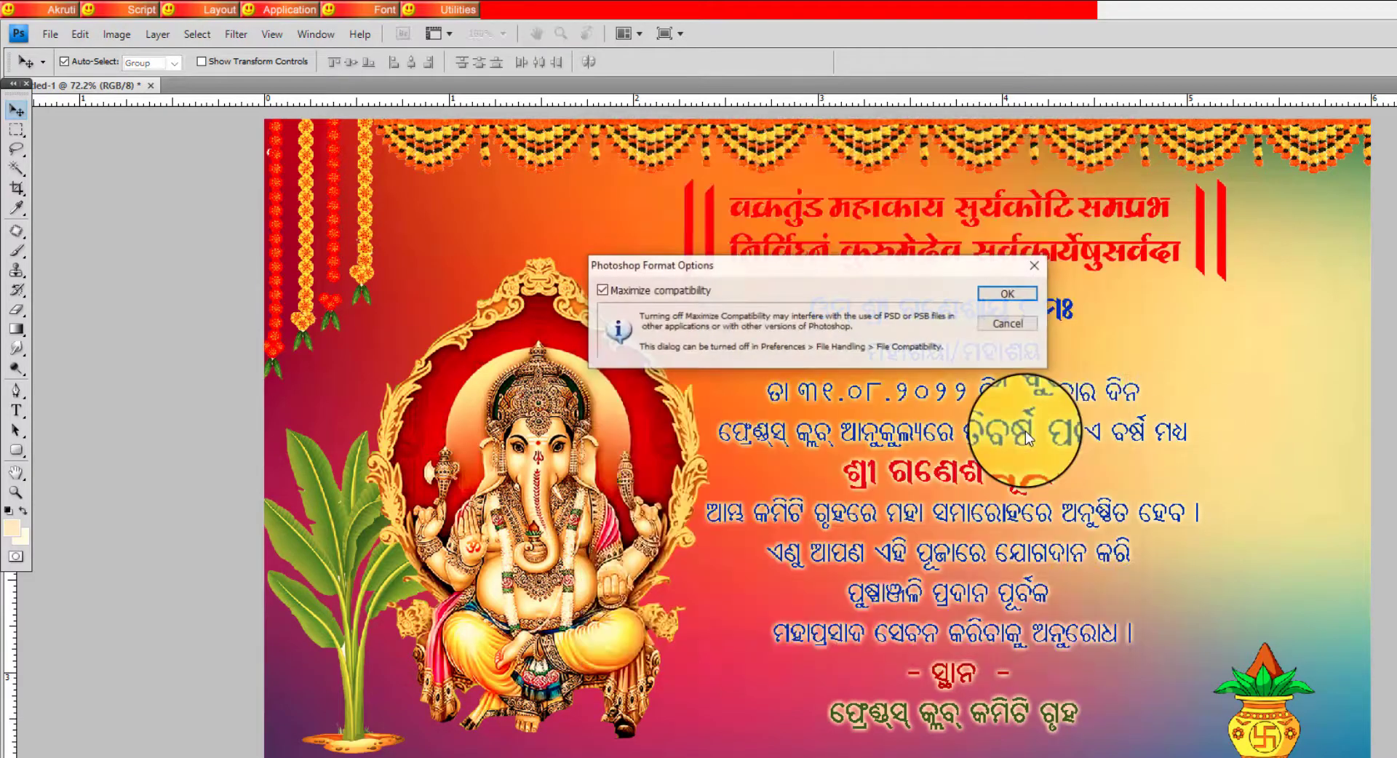
{"action": "left_click", "coordinate": [991, 293]}
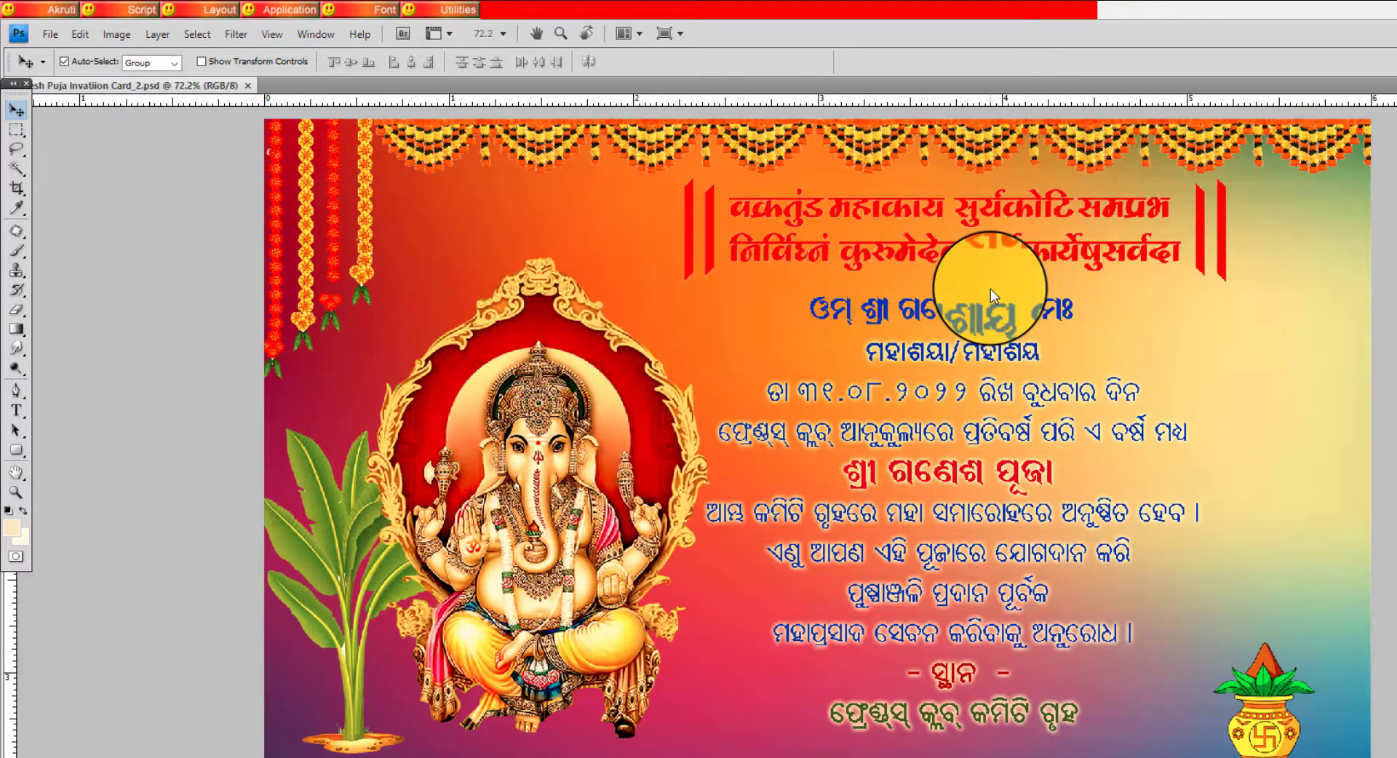
Save a Photoshop PDF copy of the card, Ganesh Puja Invation Card_2.pdf, to the Desktop
{"action": "left_click", "coordinate": [49, 34]}
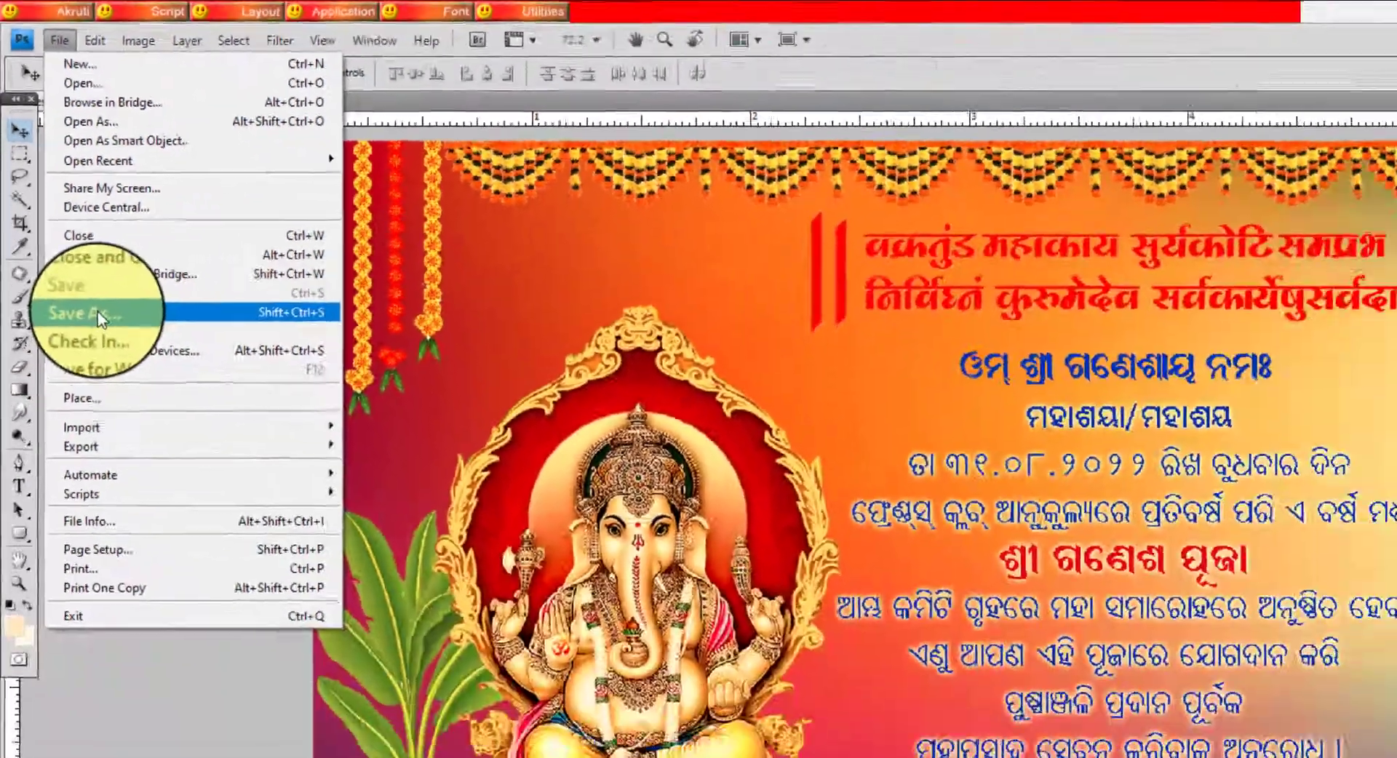
{"action": "left_click", "coordinate": [139, 494]}
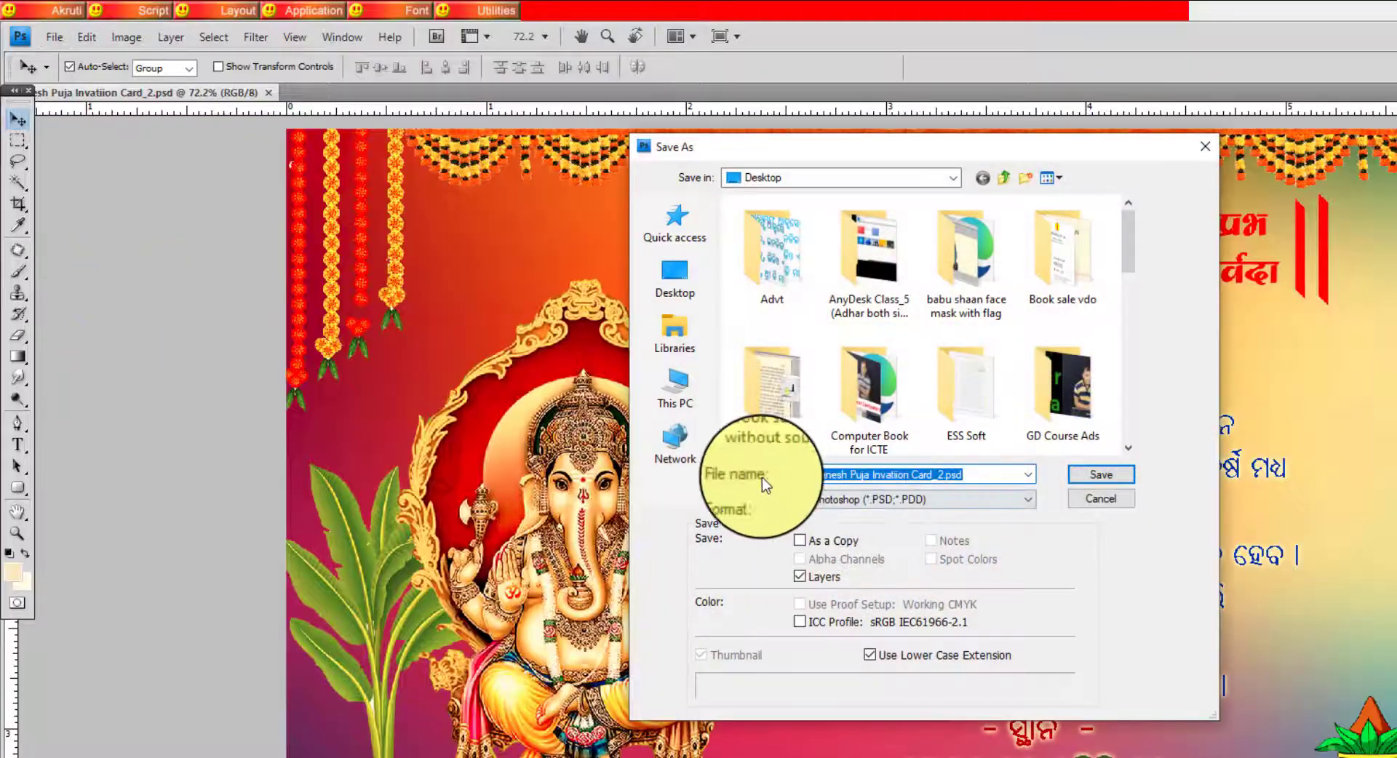
{"action": "left_click", "coordinate": [975, 500]}
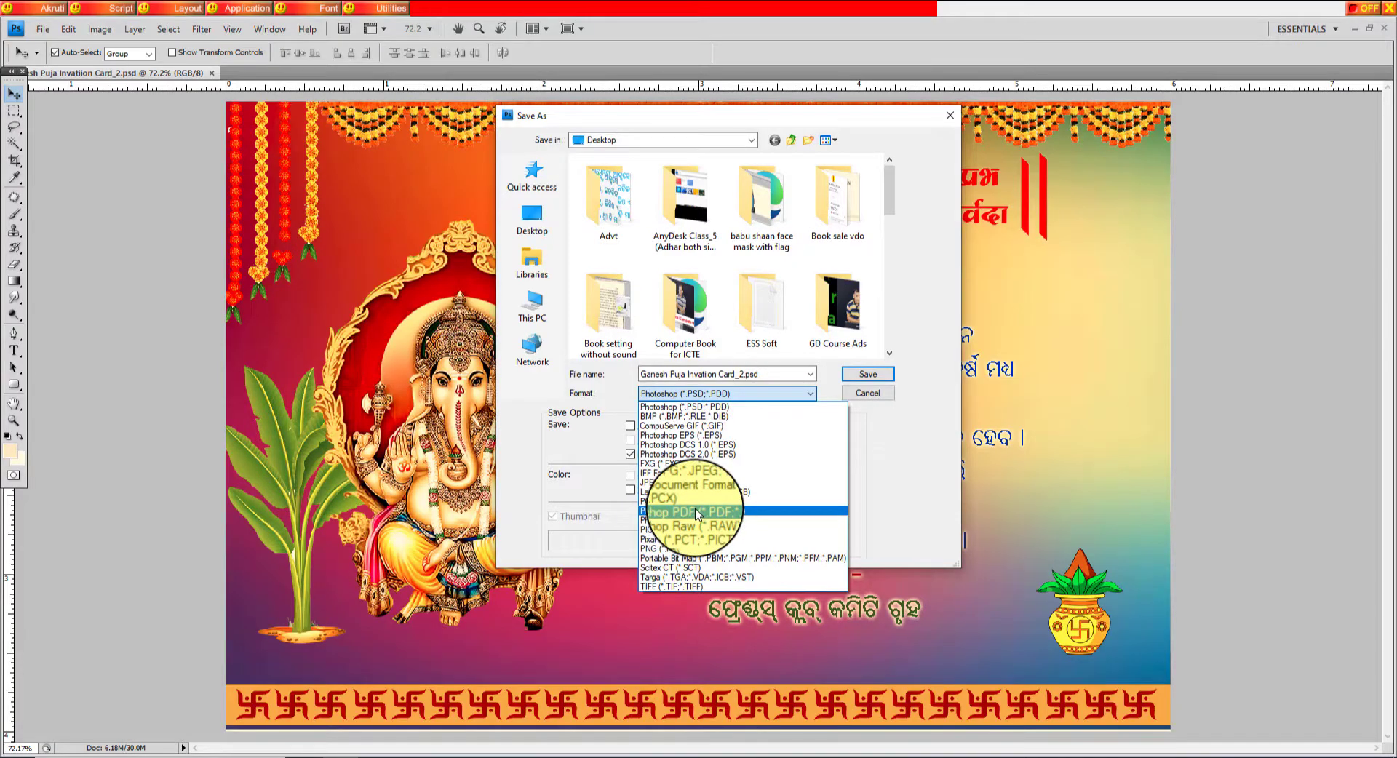
{"action": "left_click", "coordinate": [697, 513]}
{"action": "left_click", "coordinate": [535, 222]}
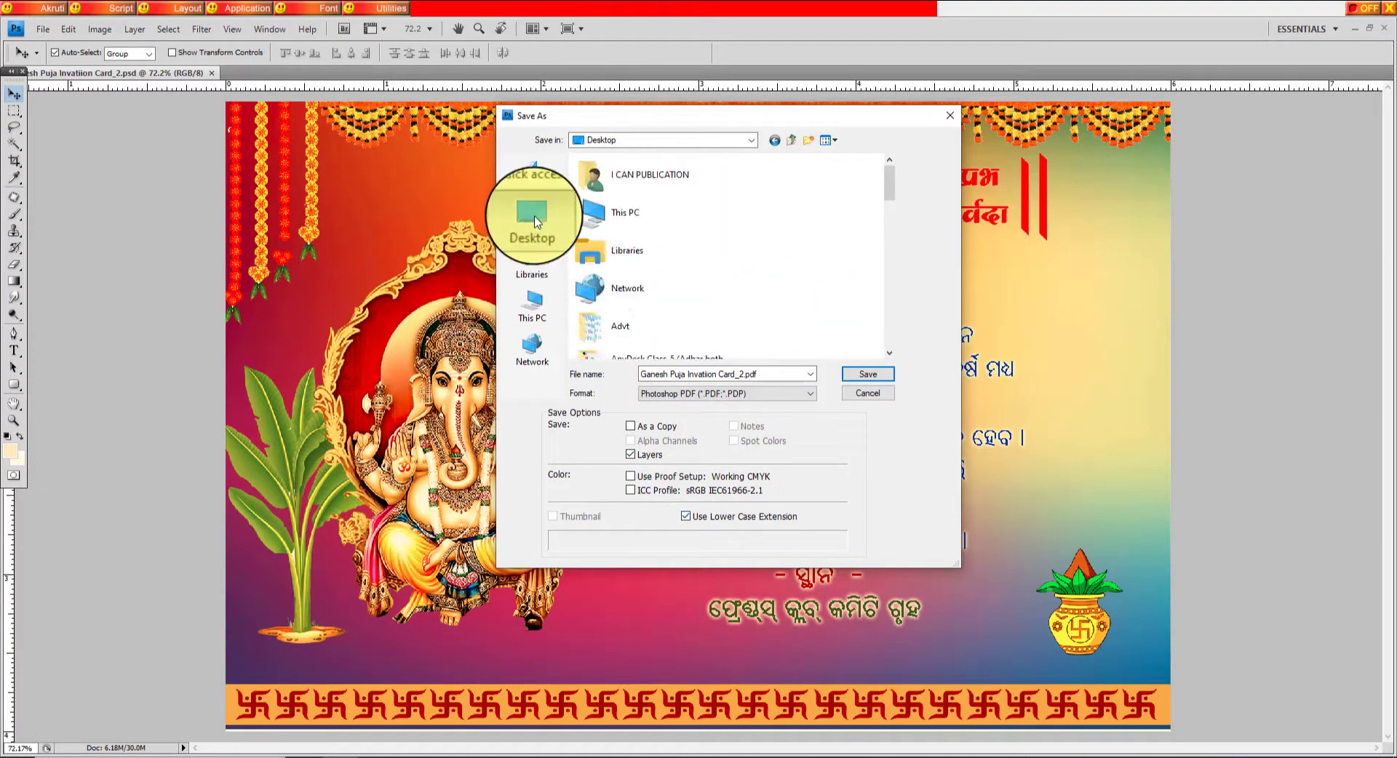
{"action": "left_click", "coordinate": [887, 375]}
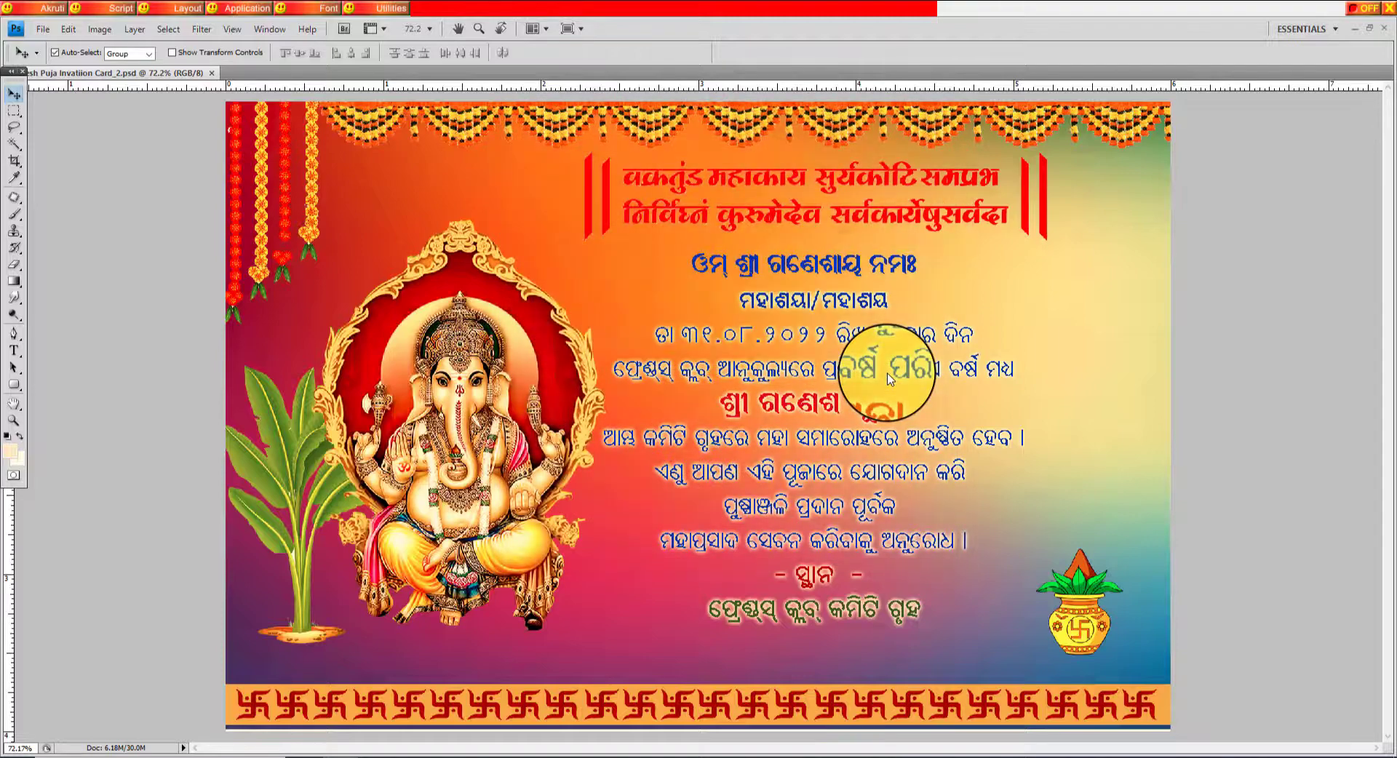
Keep the default Adobe PDF settings and decline the compatibility prompt, suppressing future warnings
{"action": "left_click", "coordinate": [724, 309]}
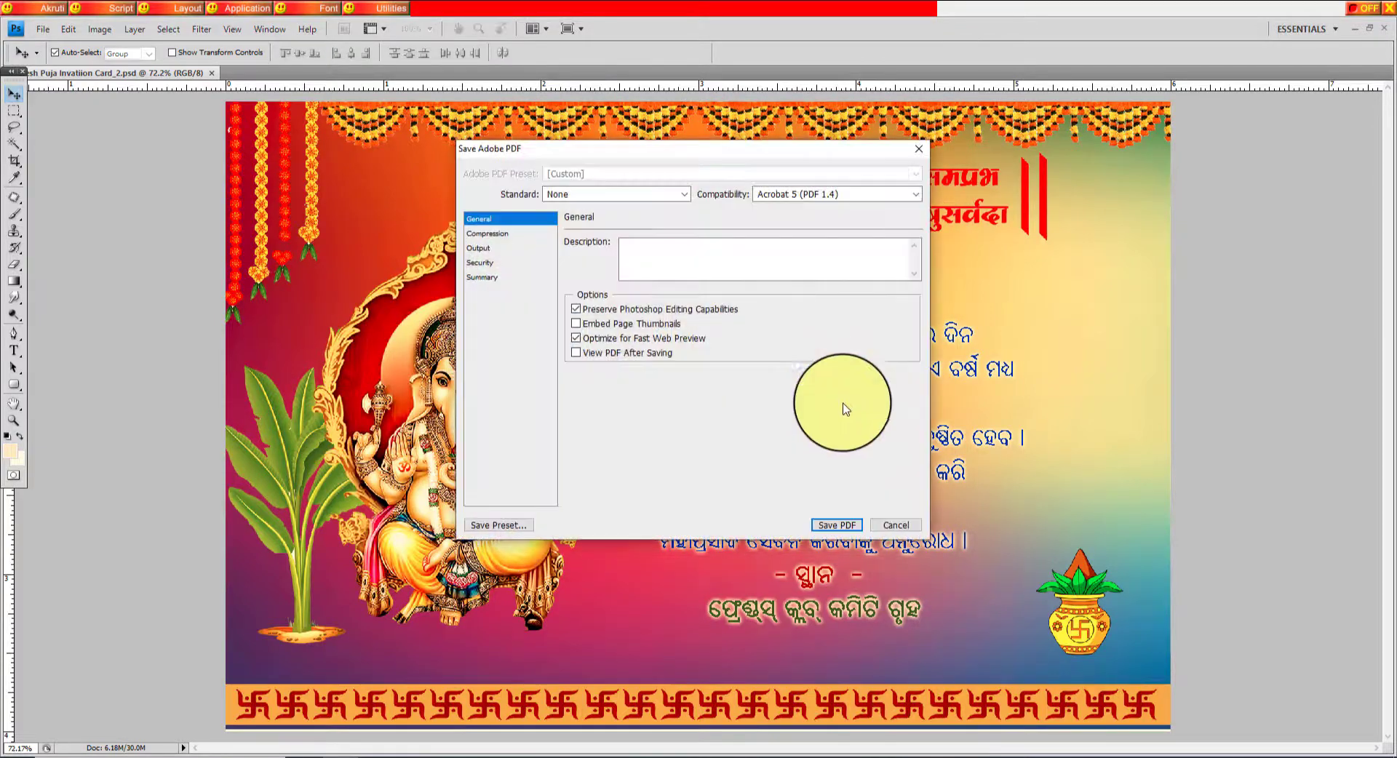
{"action": "left_click", "coordinate": [848, 526]}
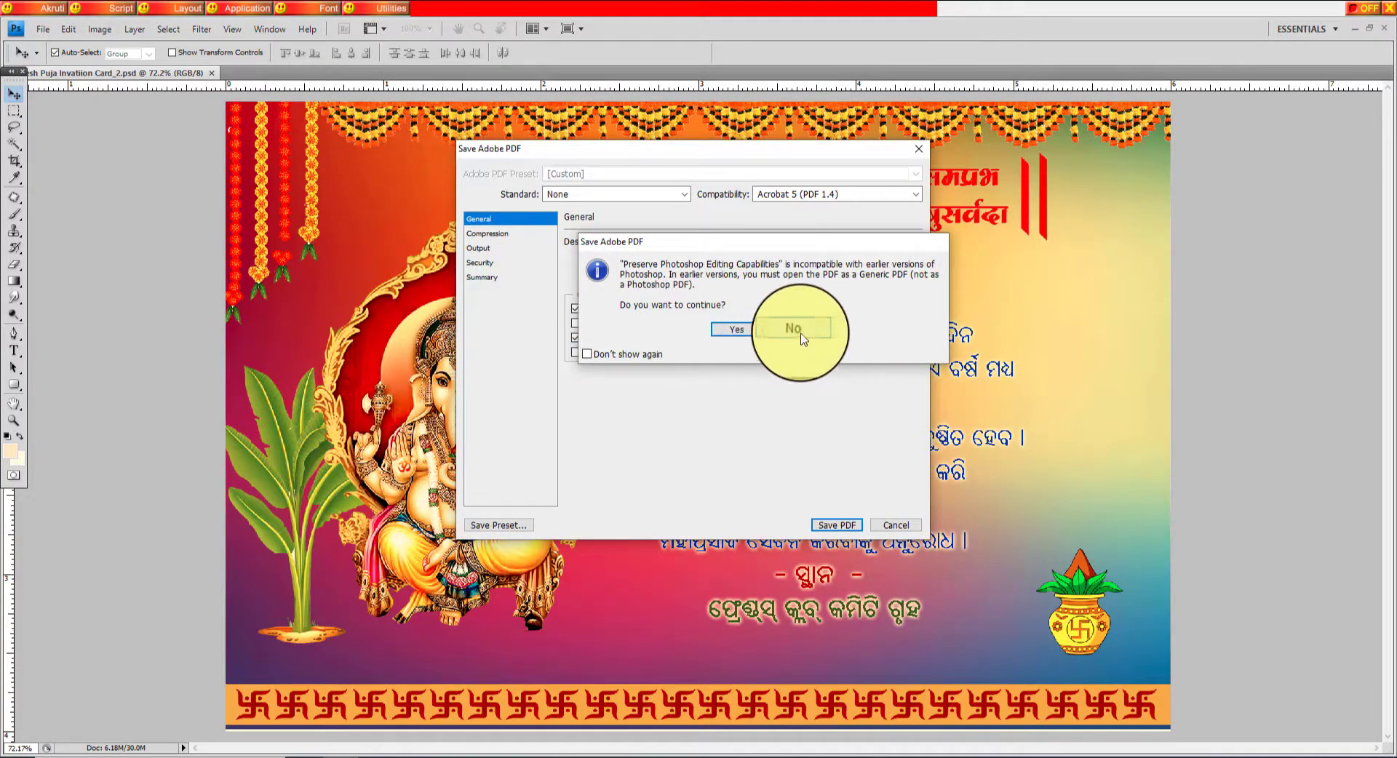
{"action": "left_click", "coordinate": [586, 354]}
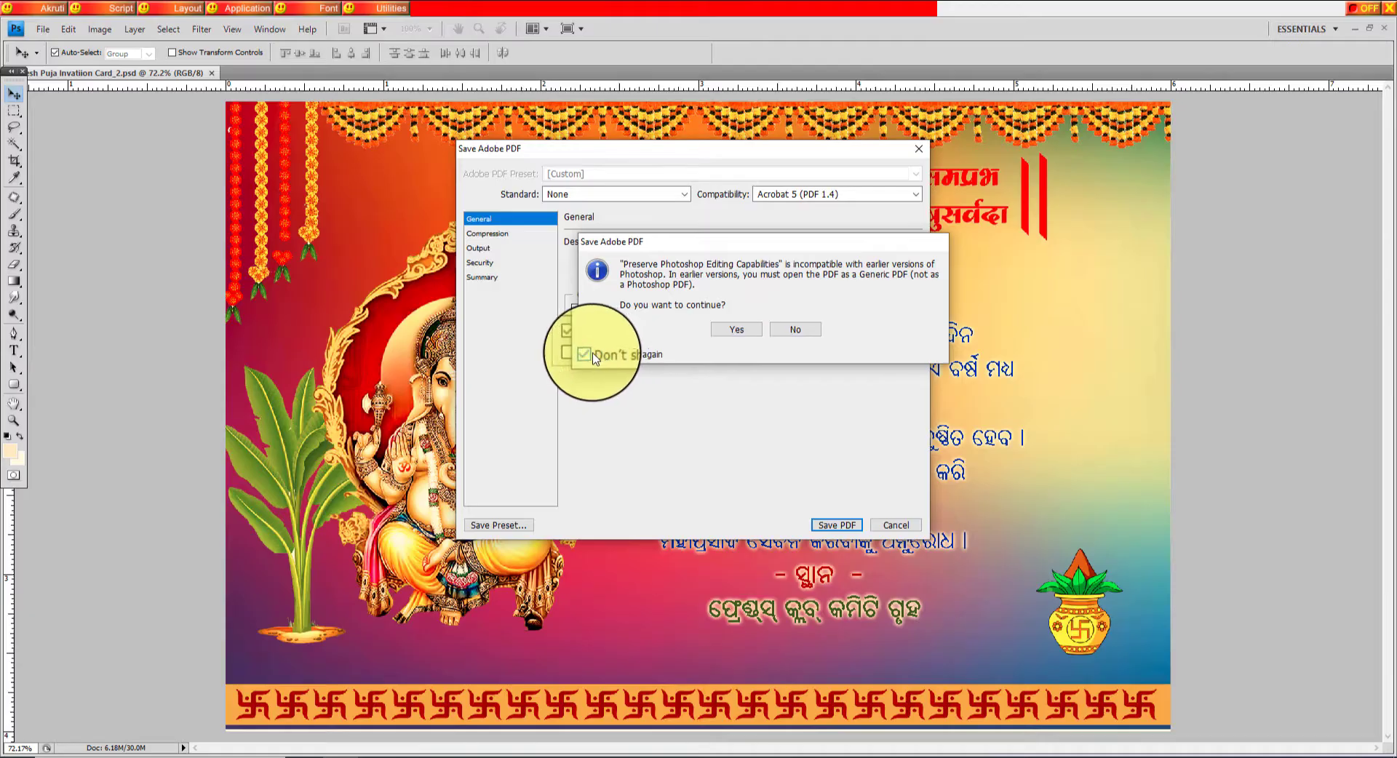
{"action": "left_click", "coordinate": [810, 333]}
{"action": "left_click", "coordinate": [837, 526]}
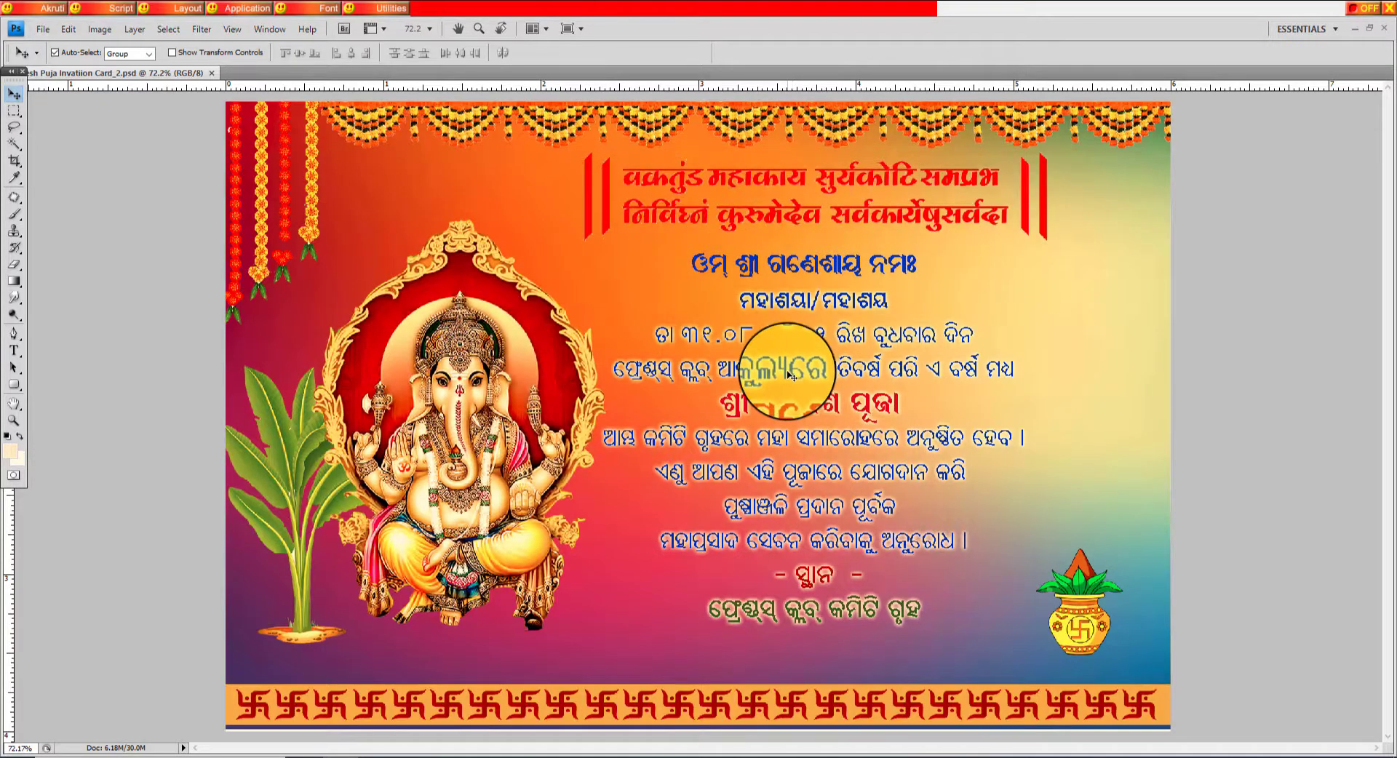
Briefly view the Desktop, then return to the Photoshop window
{"action": "key", "text": "super+d"}
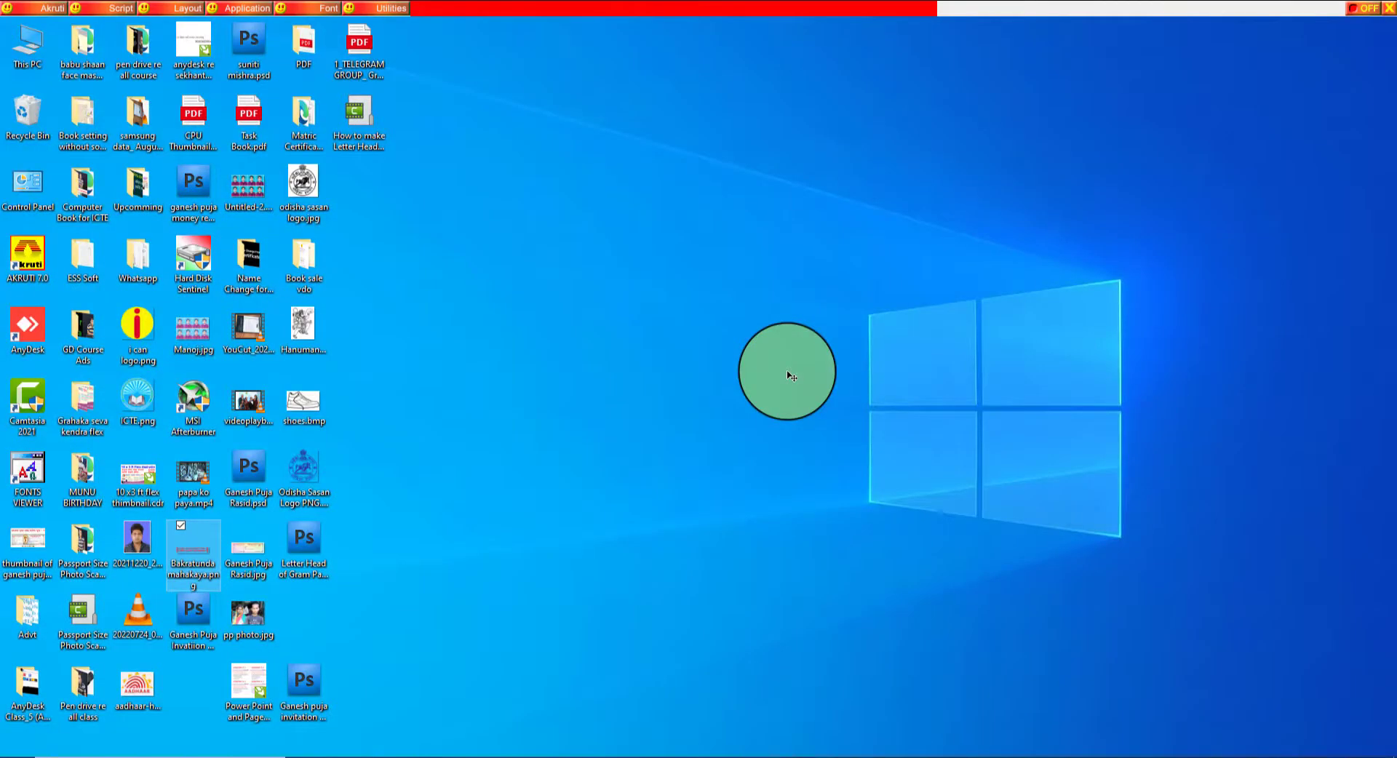
{"action": "left_click", "coordinate": [533, 302]}
{"action": "key", "text": "super+d"}
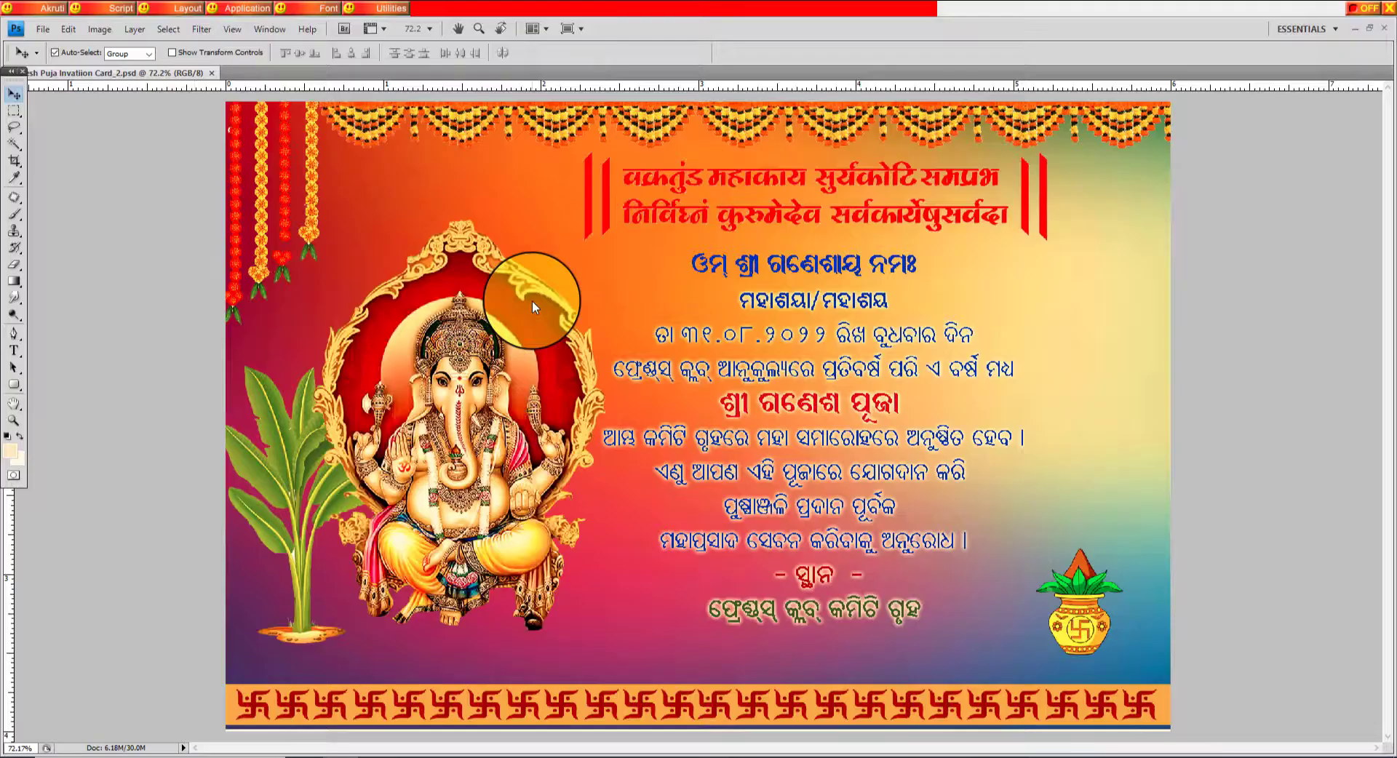
{"action": "left_click", "coordinate": [42, 29]}
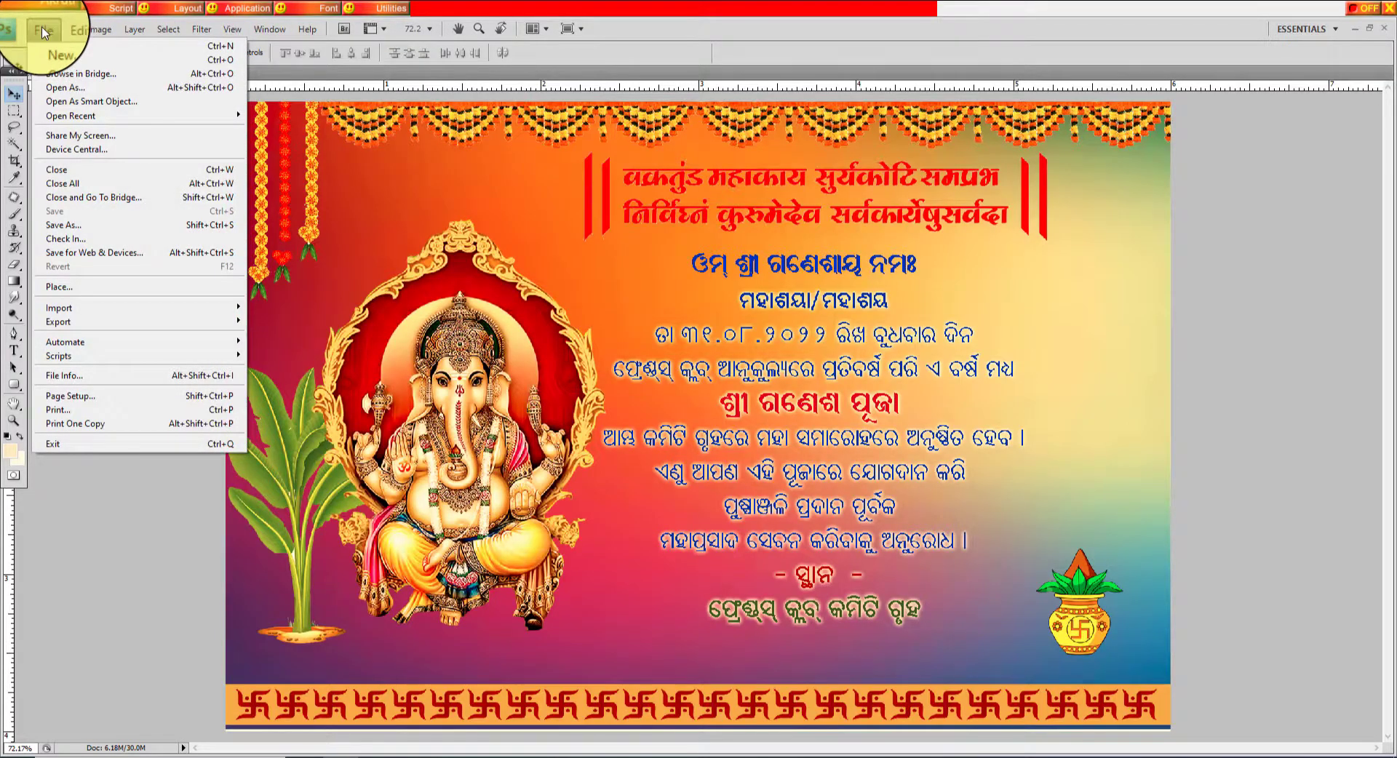
{"action": "left_click", "coordinate": [64, 225]}
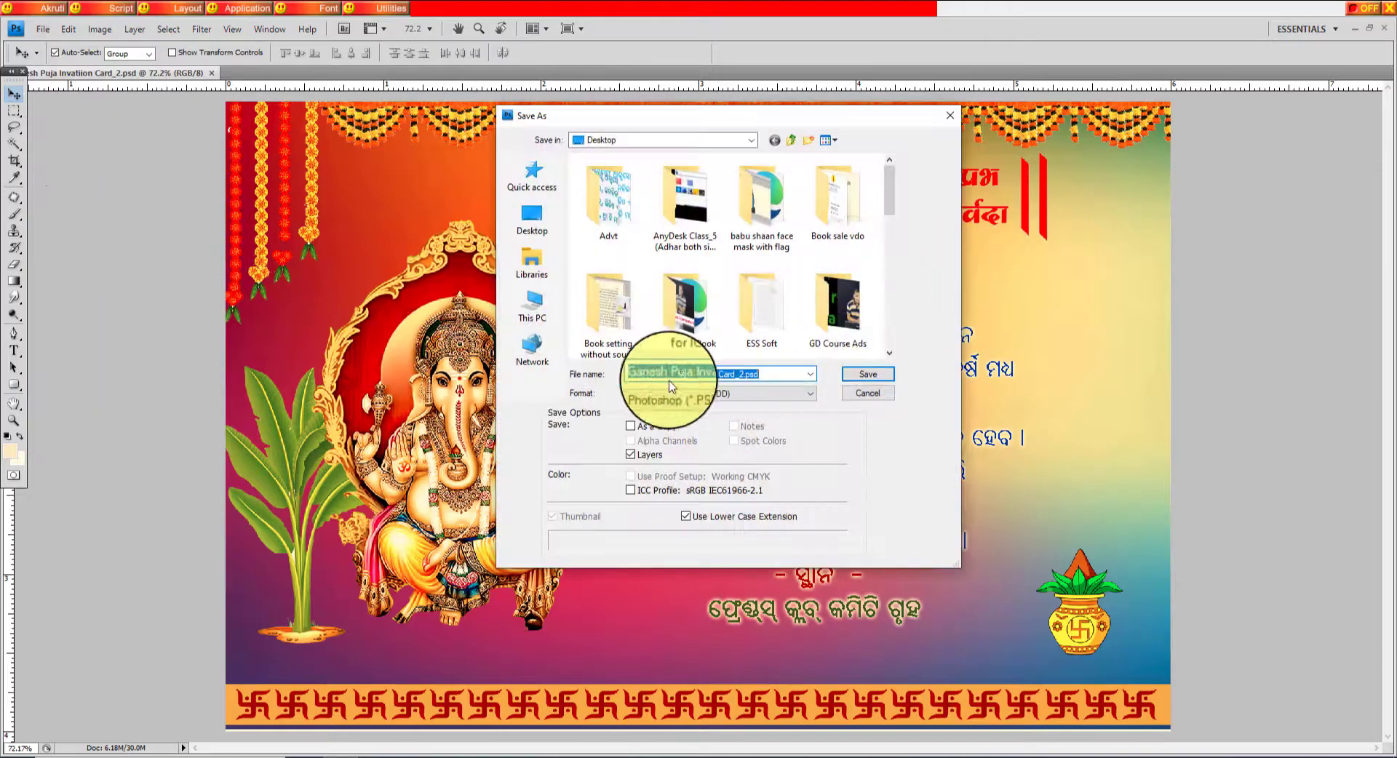
{"action": "left_click", "coordinate": [710, 394]}
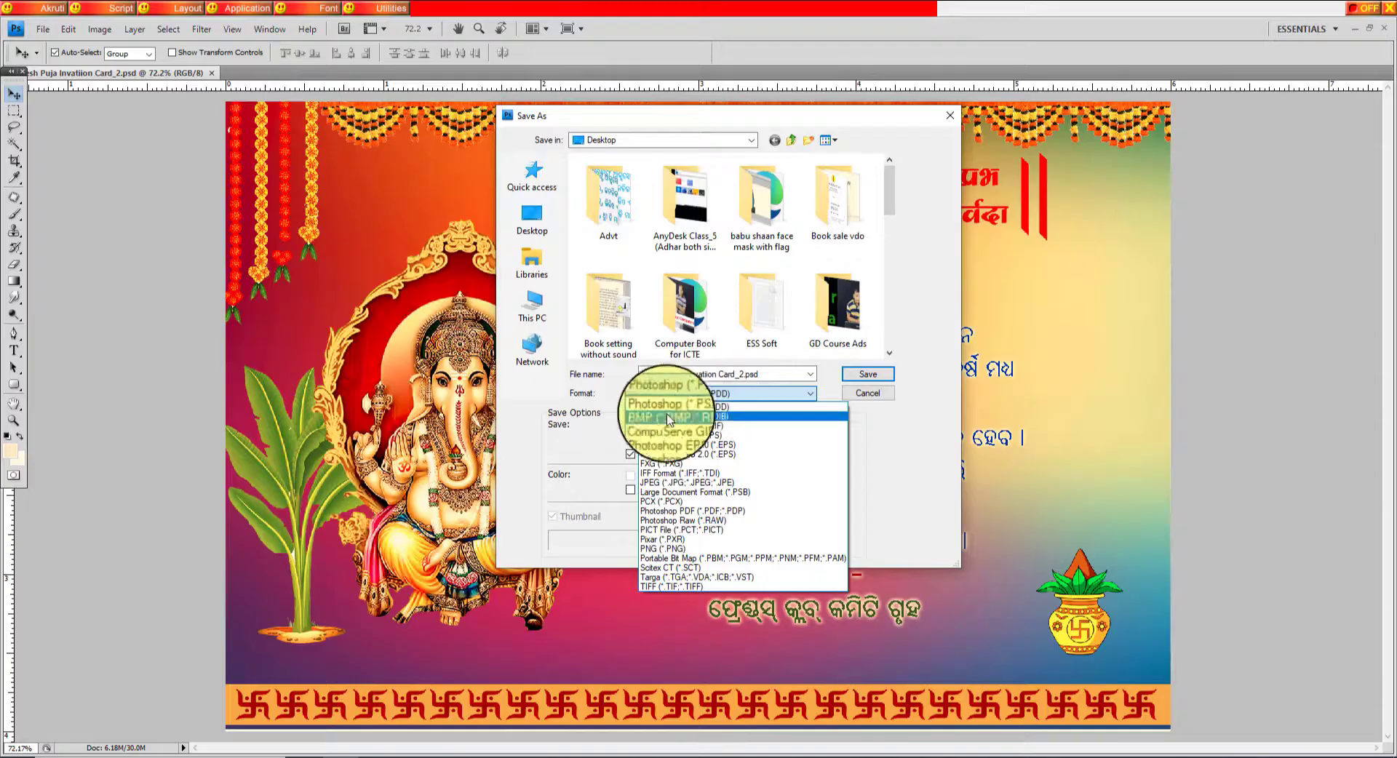
{"action": "left_click", "coordinate": [684, 483]}
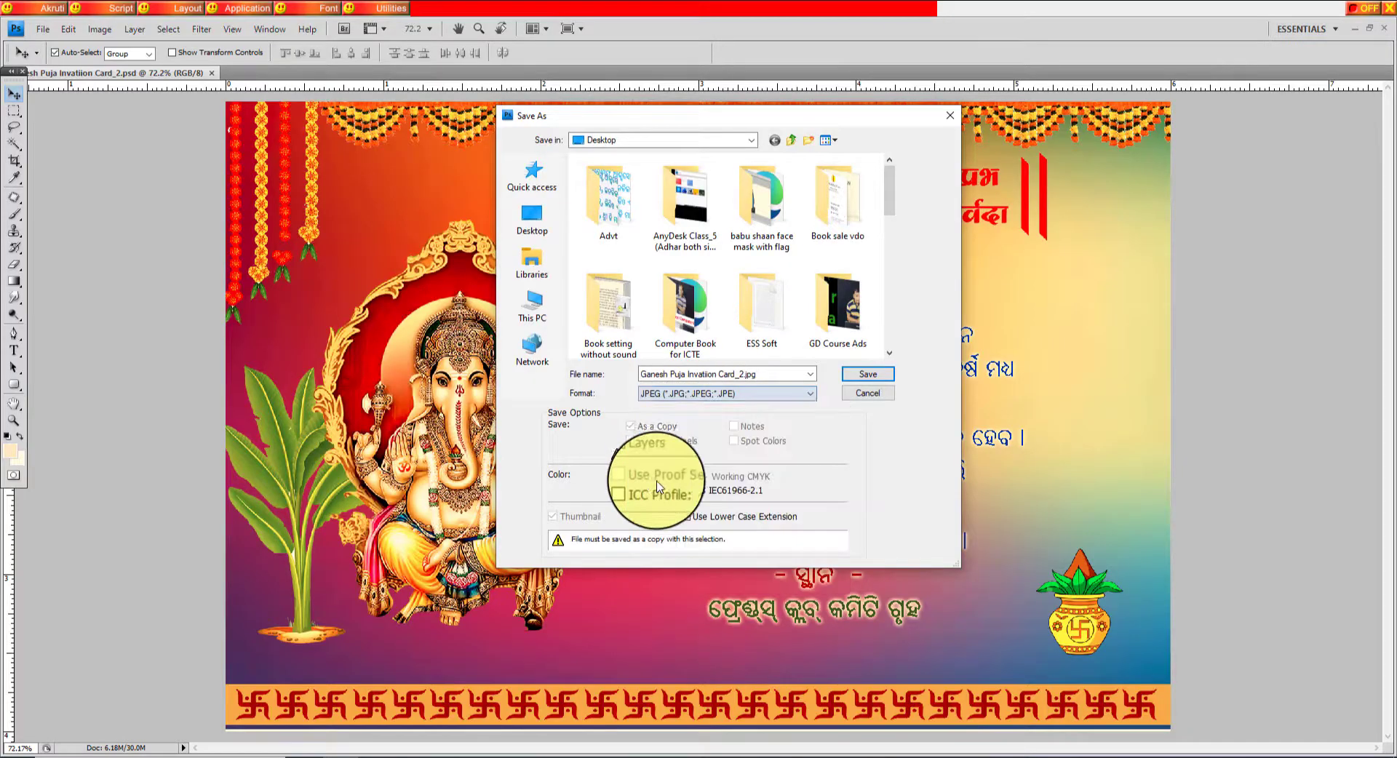
{"action": "left_click", "coordinate": [869, 374]}
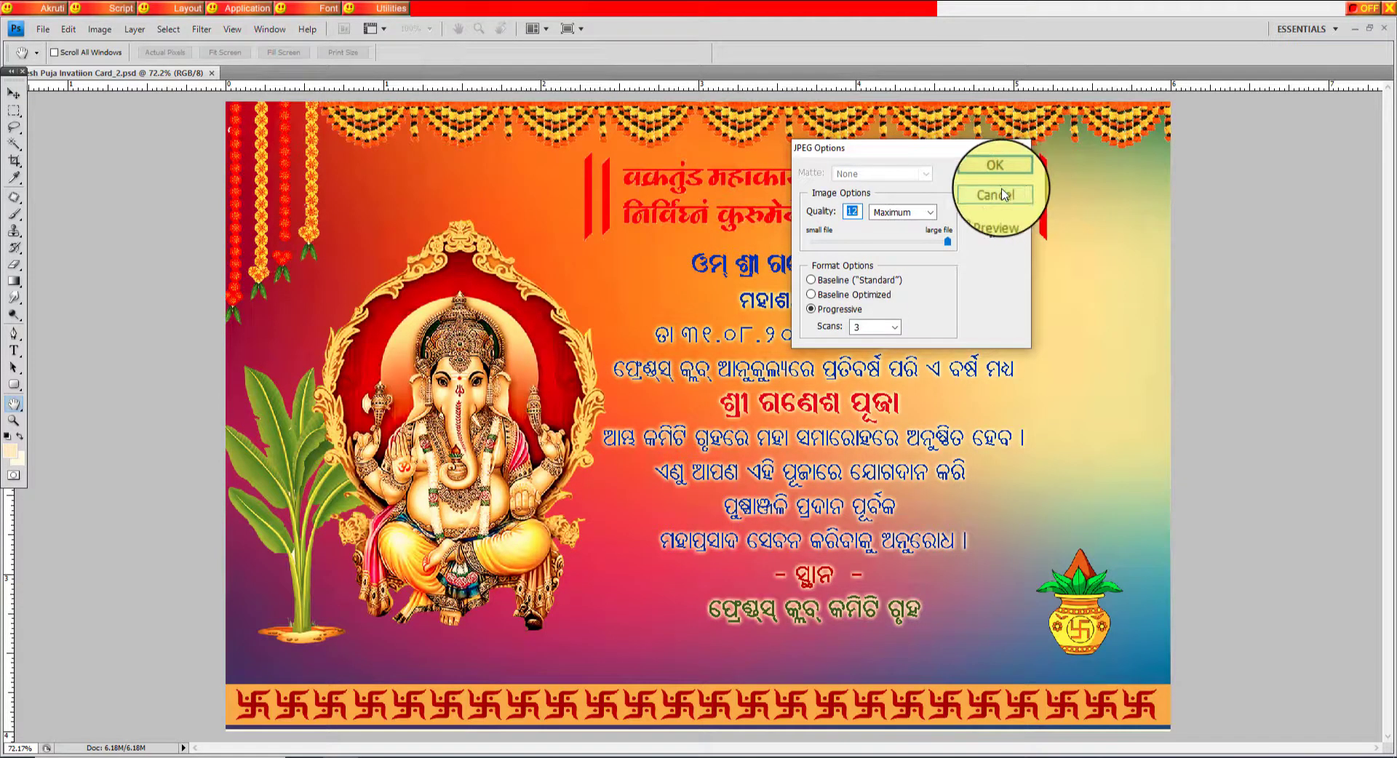
{"action": "left_click", "coordinate": [1016, 198]}
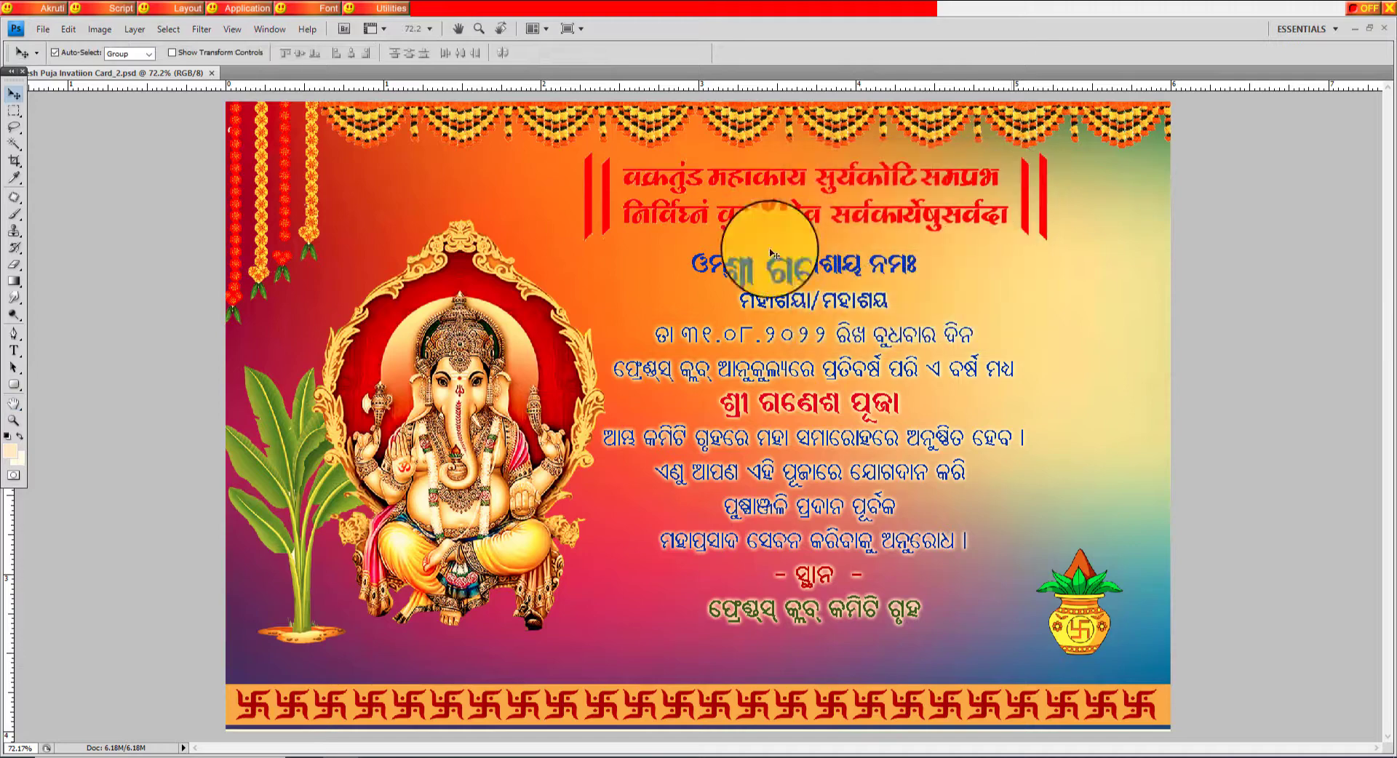
Save the card to the Desktop as JPEG 'Ganesh Puja Invation Card_2.jpg' with default JPEG options
{"action": "left_click", "coordinate": [40, 33]}
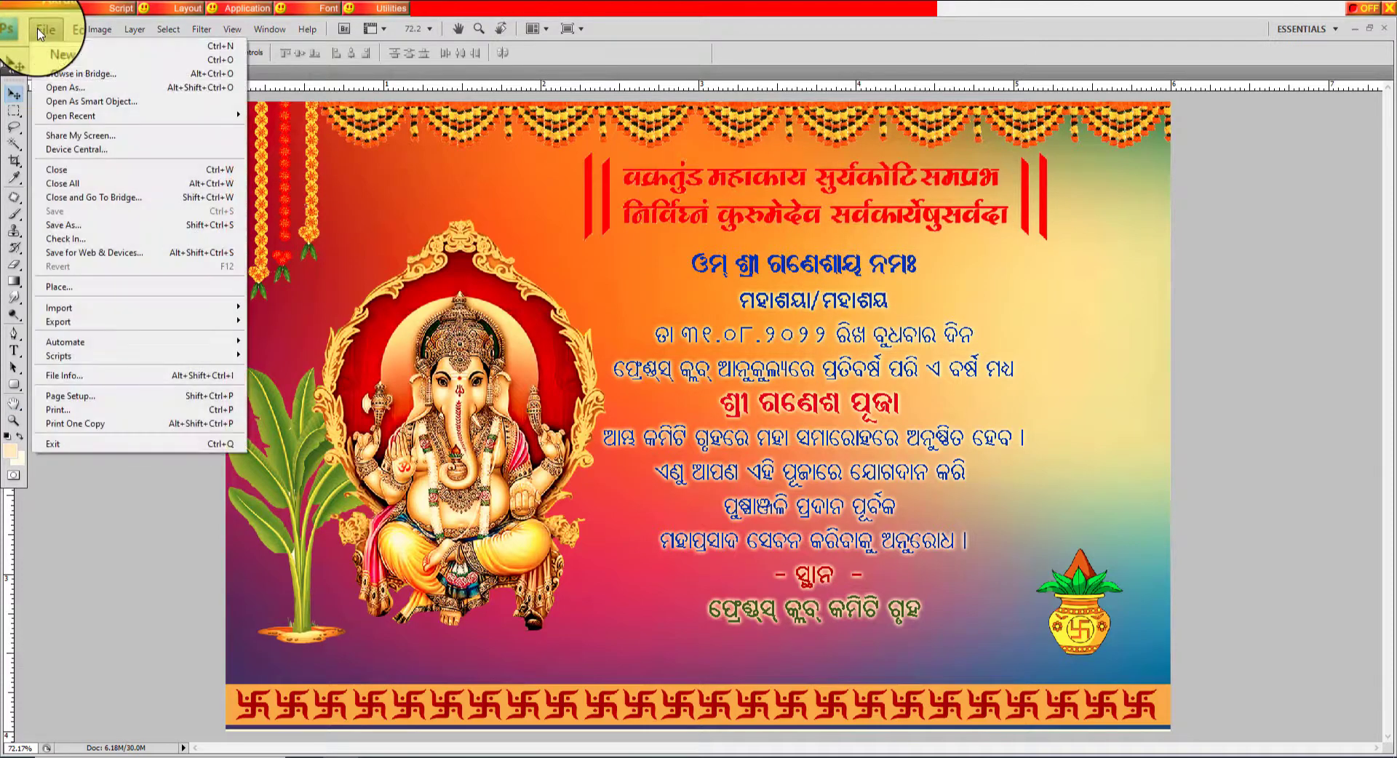
{"action": "left_click", "coordinate": [63, 225]}
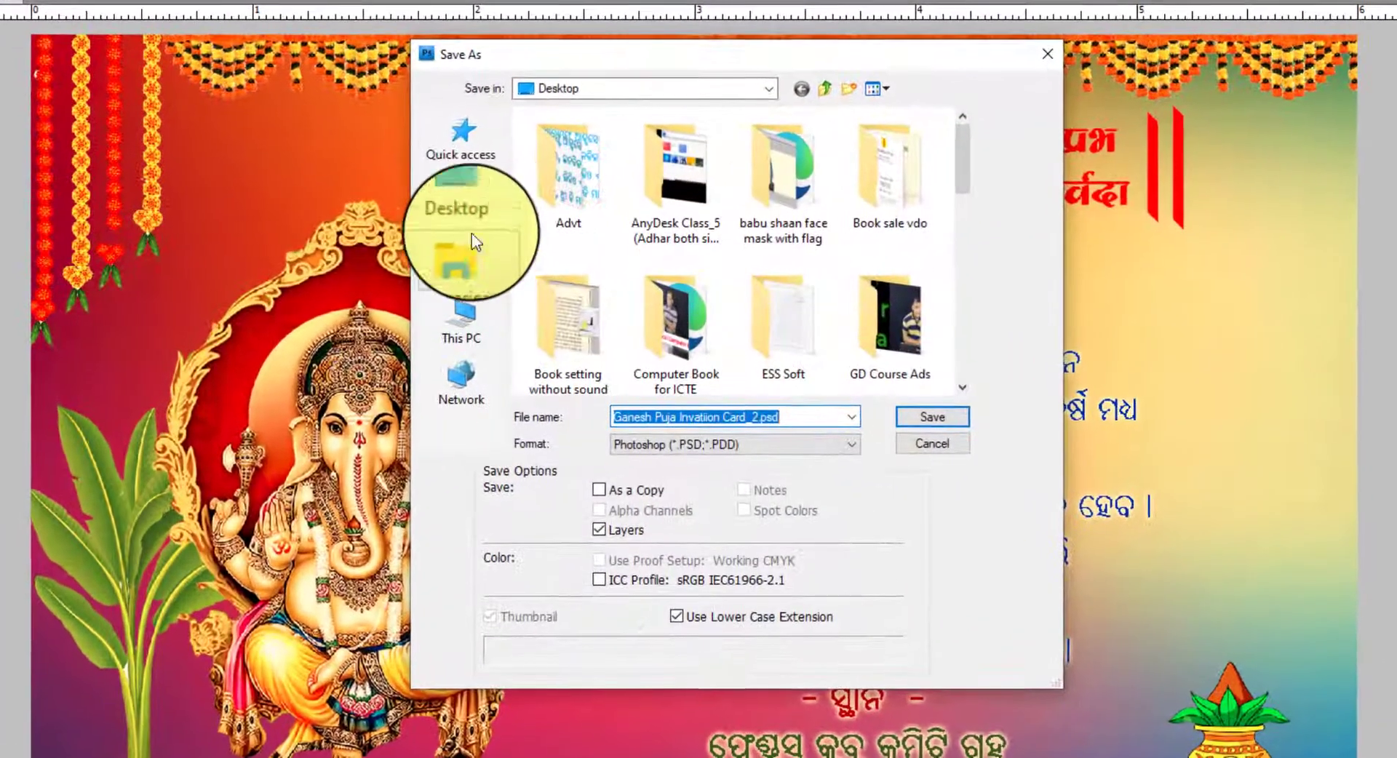
{"action": "left_click", "coordinate": [466, 190]}
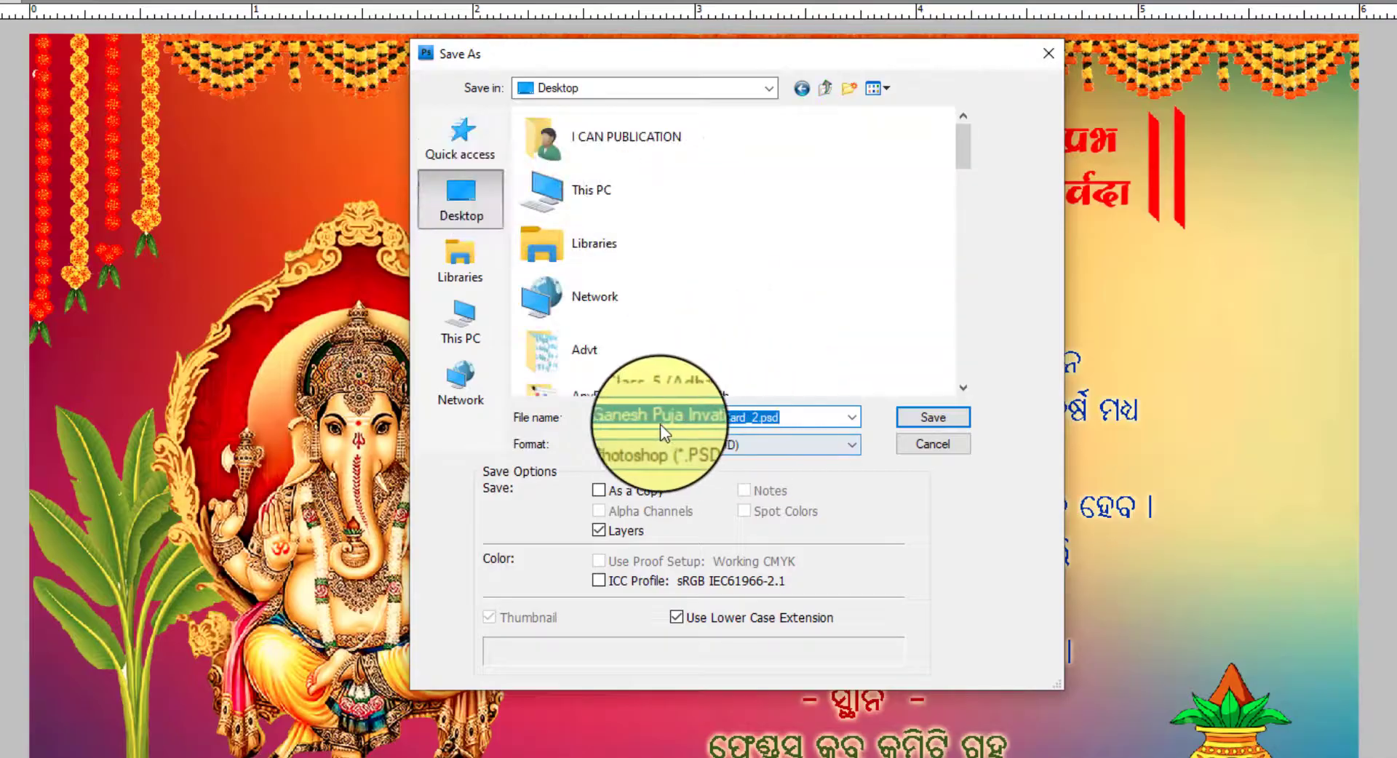
{"action": "left_click", "coordinate": [668, 444]}
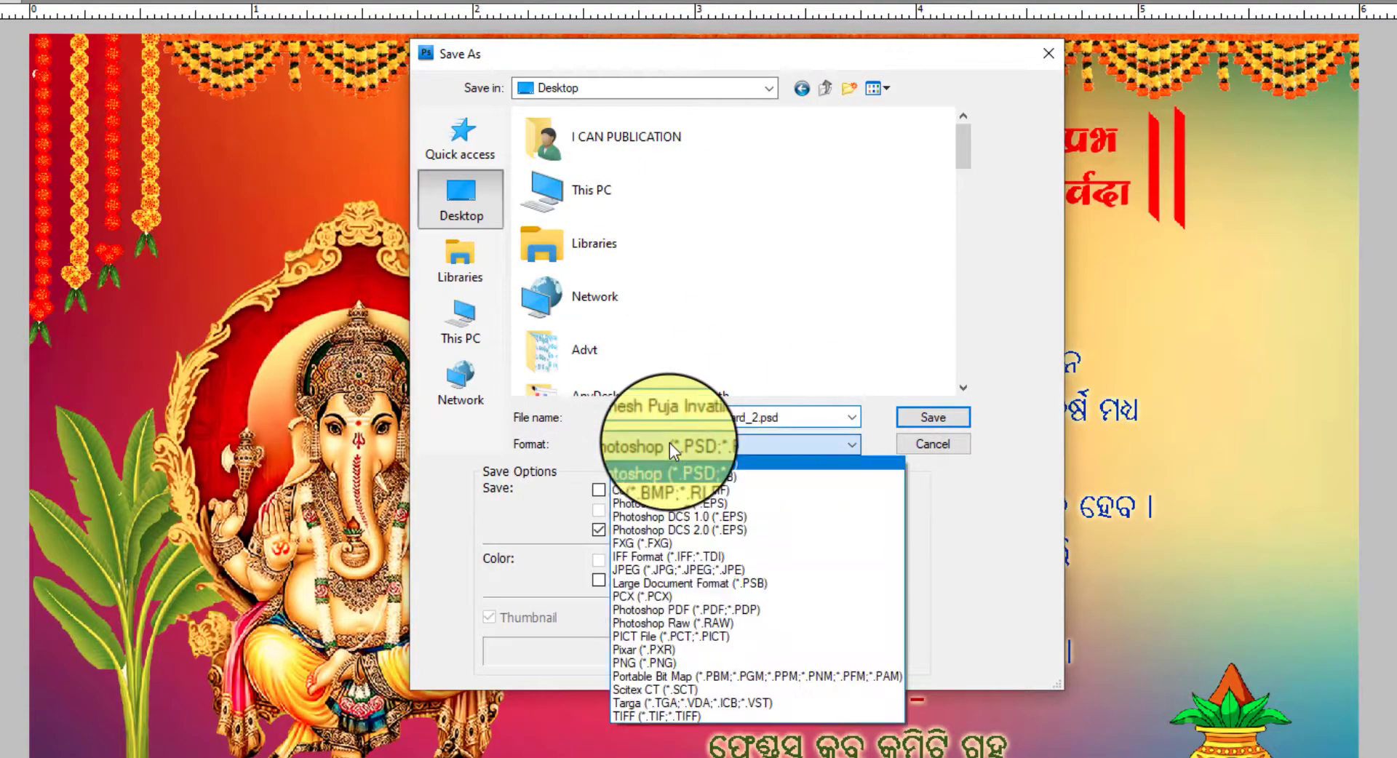
{"action": "left_click", "coordinate": [627, 569]}
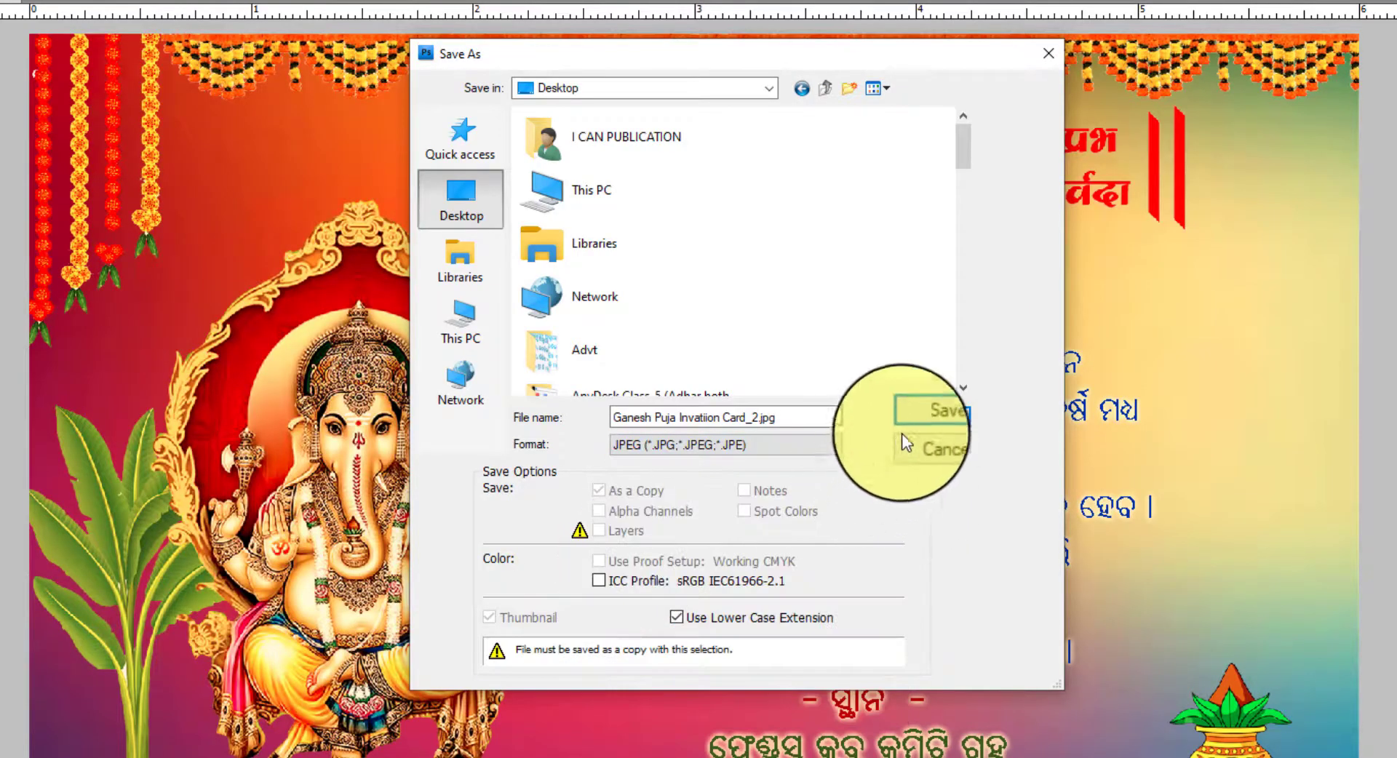
{"action": "left_click", "coordinate": [928, 412]}
{"action": "left_click", "coordinate": [1019, 155]}
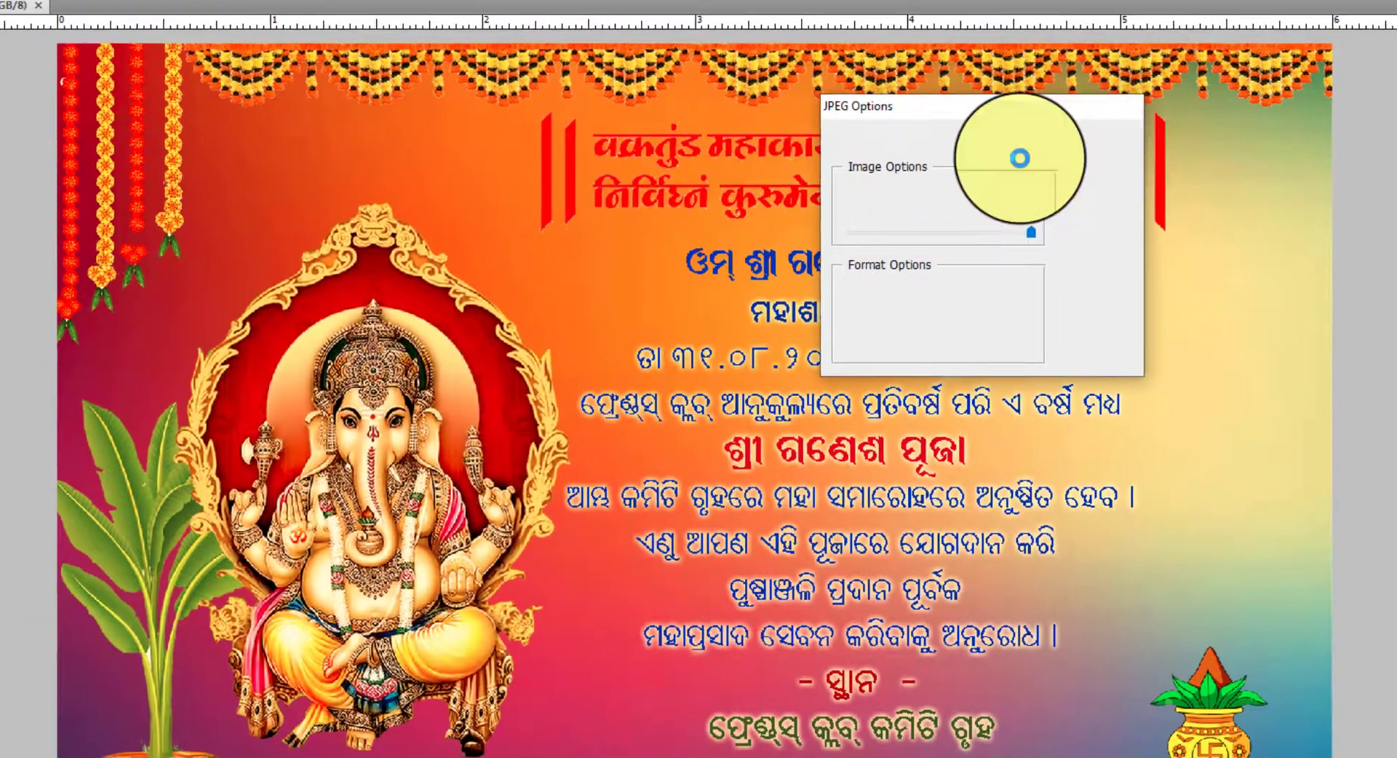